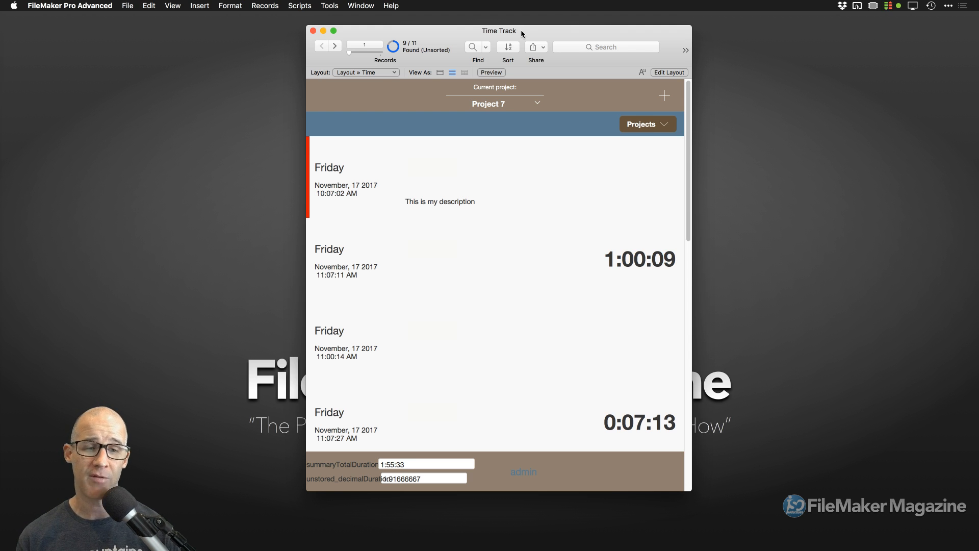
# Switch to Safari and browse the themes offered on filemakerthemes.com
pyautogui.moveTo(521, 30); pyautogui.dragTo(510, 31)
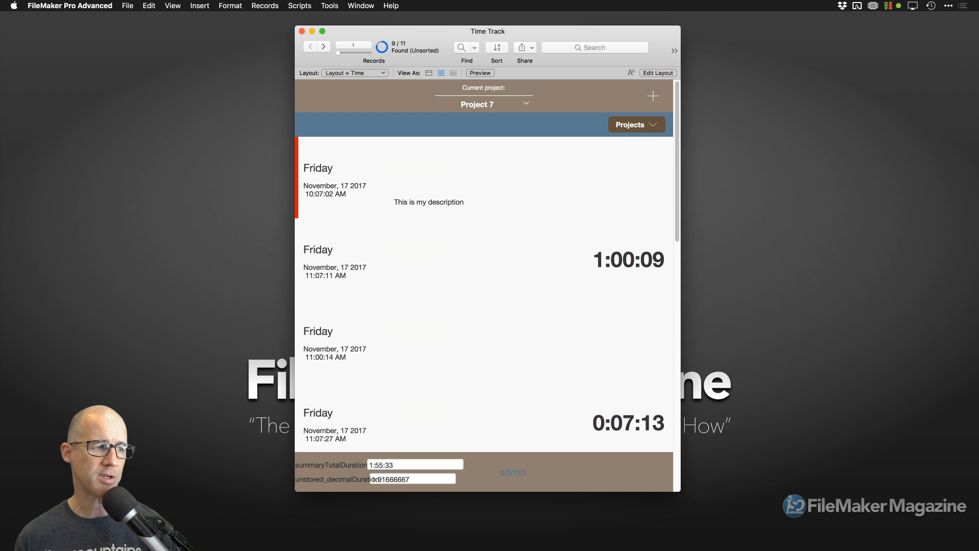
pyautogui.press('super+shift+d')
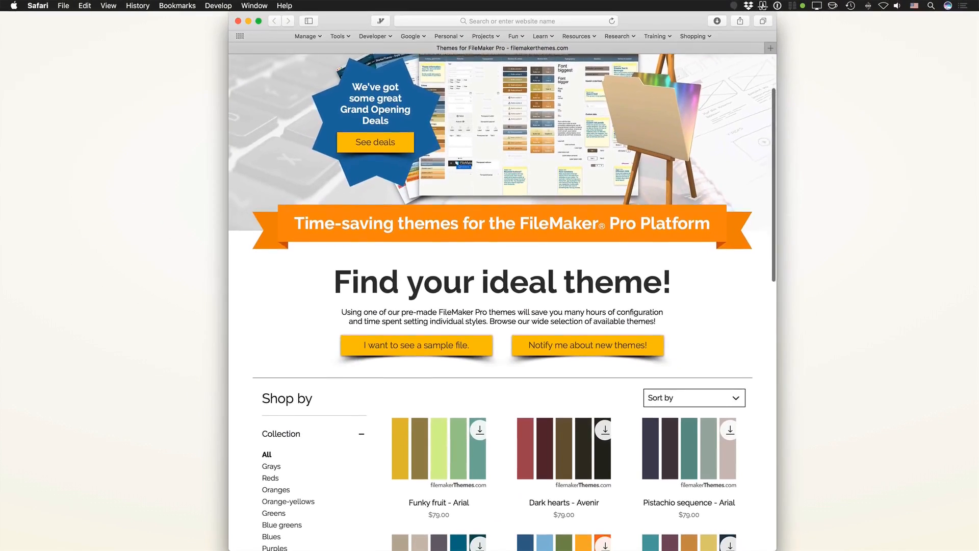
pyautogui.scroll(-2, 503, 301)
pyautogui.scroll(-2, 502, 300)
pyautogui.scroll(-2, 503, 301)
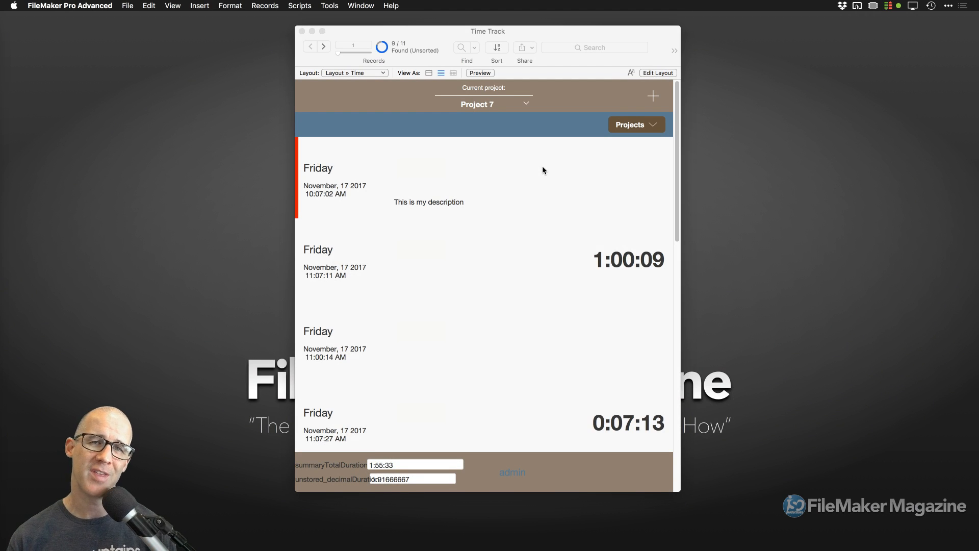
# Return to the Time Track window in FileMaker Pro Advanced and open the Time layout in Layout mode
pyautogui.click(555, 35)
pyautogui.moveTo(552, 36); pyautogui.dragTo(550, 33)
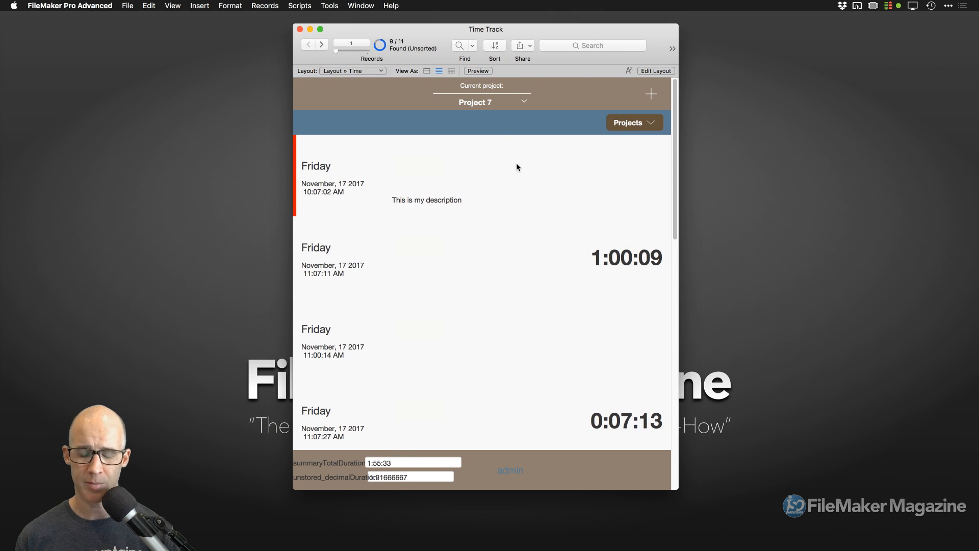
pyautogui.press('super+l')
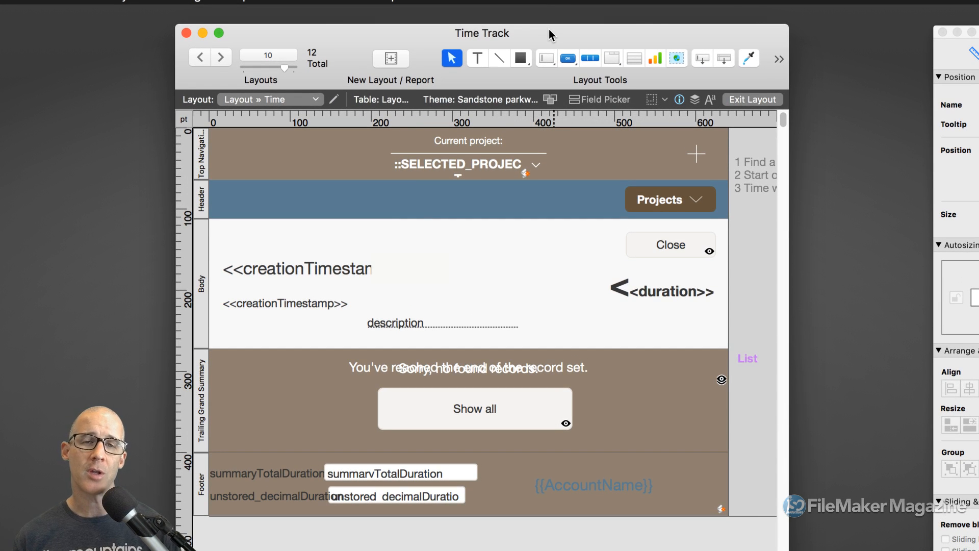
pyautogui.moveTo(560, 26); pyautogui.dragTo(566, 16)
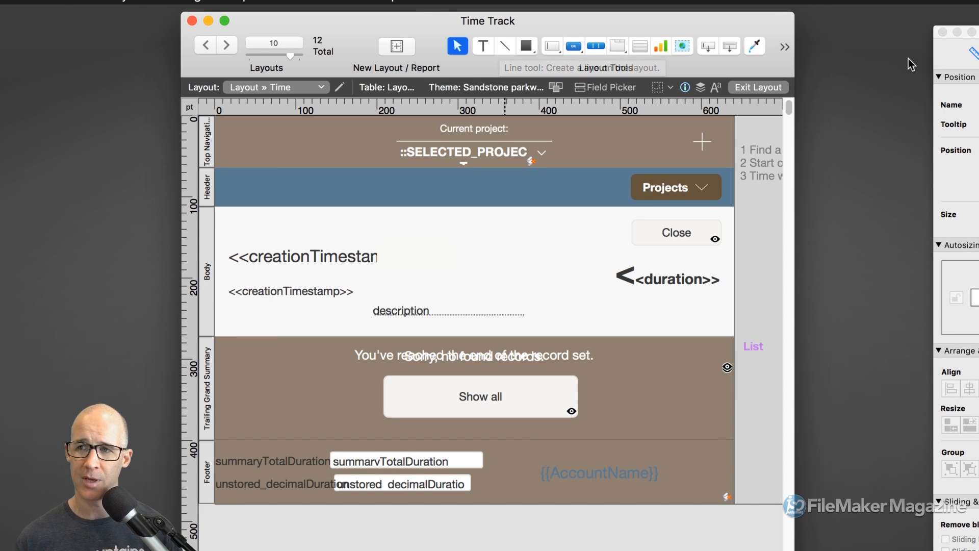
# Move the Inspector next to the Time layout and show its Appearance settings
pyautogui.click(947, 38)
pyautogui.moveTo(937, 33); pyautogui.dragTo(735, 22)
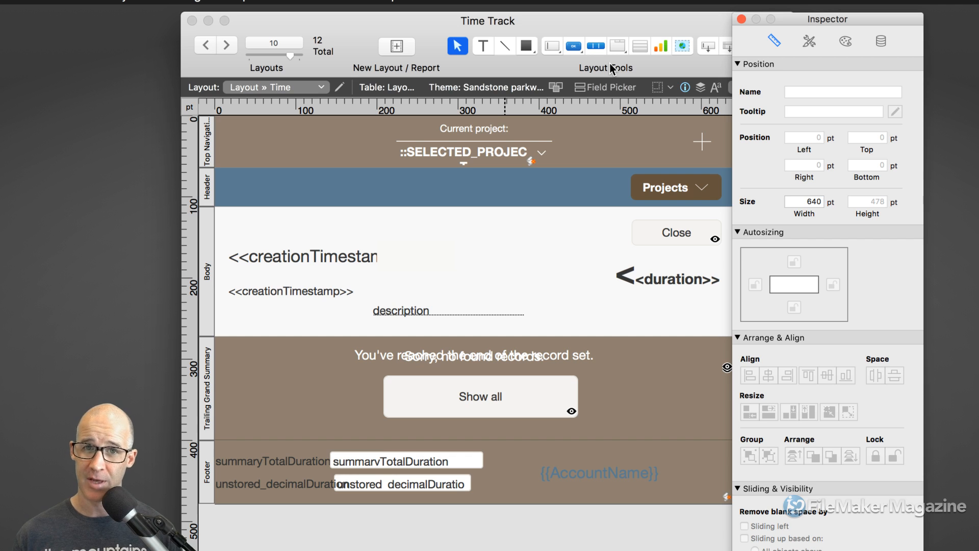
pyautogui.moveTo(807, 18); pyautogui.dragTo(813, 20)
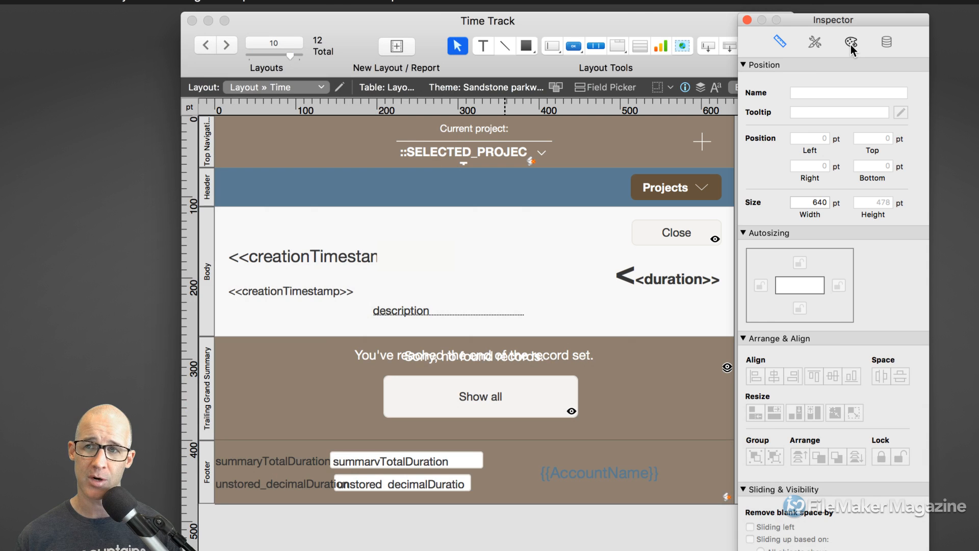
pyautogui.click(851, 46)
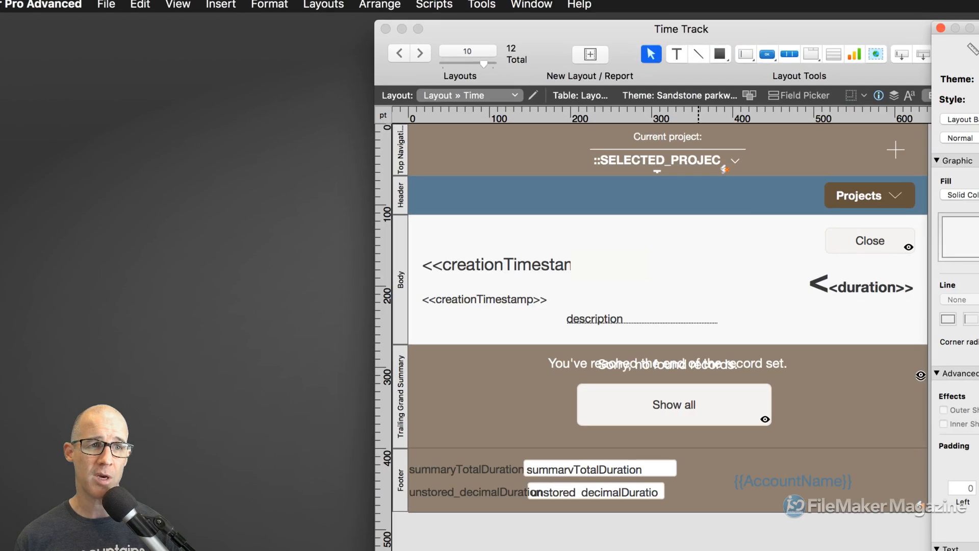
# Open two additional Inspectors and arrange all three side by side next to the layout
pyautogui.click(175, 7)
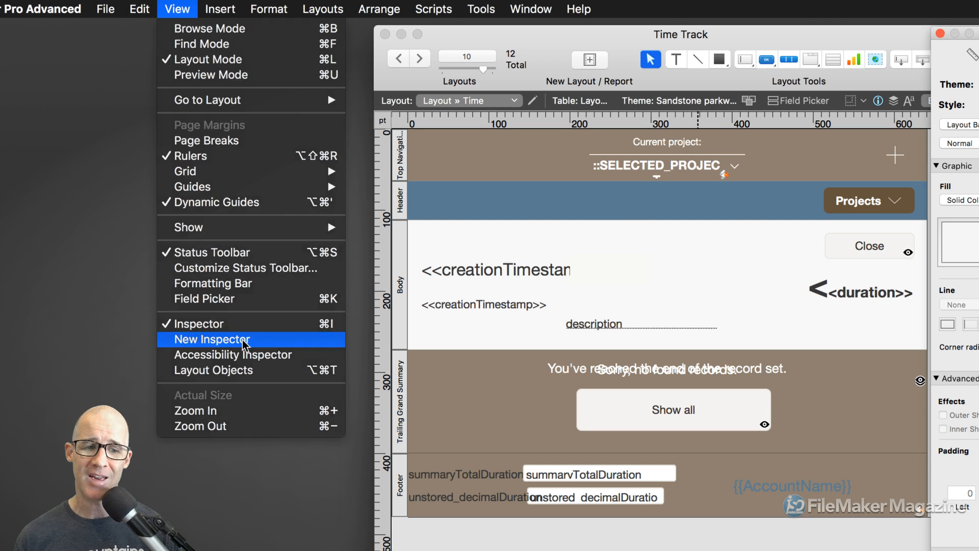
pyautogui.click(243, 339)
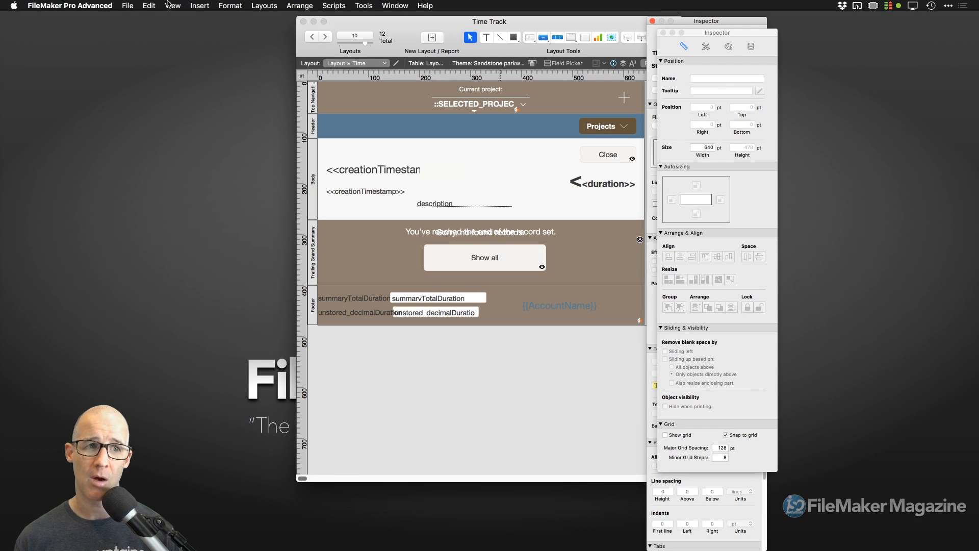
pyautogui.click(168, 4)
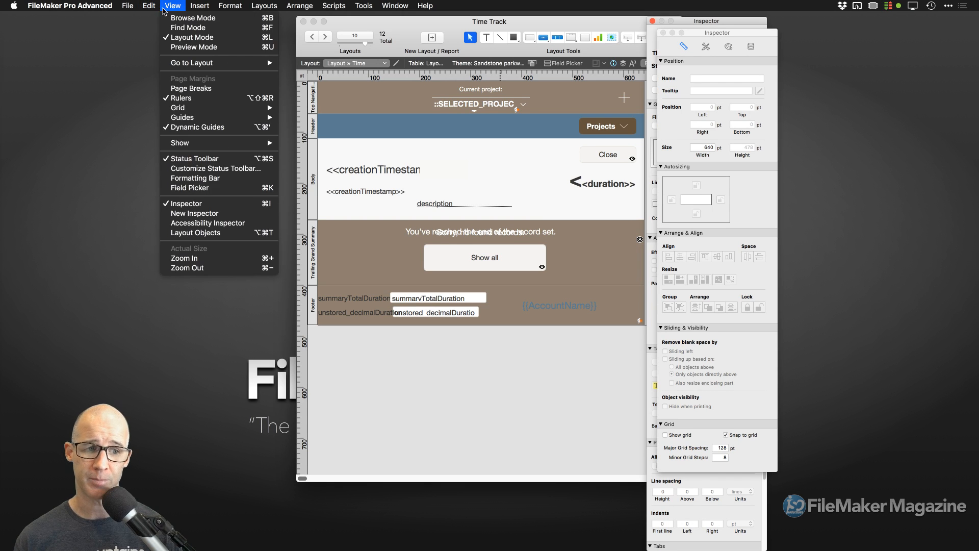
pyautogui.click(202, 213)
pyautogui.moveTo(751, 43); pyautogui.dragTo(878, 37)
pyautogui.moveTo(757, 30); pyautogui.dragTo(681, 23)
pyautogui.moveTo(762, 51); pyautogui.dragTo(738, 22)
pyautogui.moveTo(840, 41); pyautogui.dragTo(858, 23)
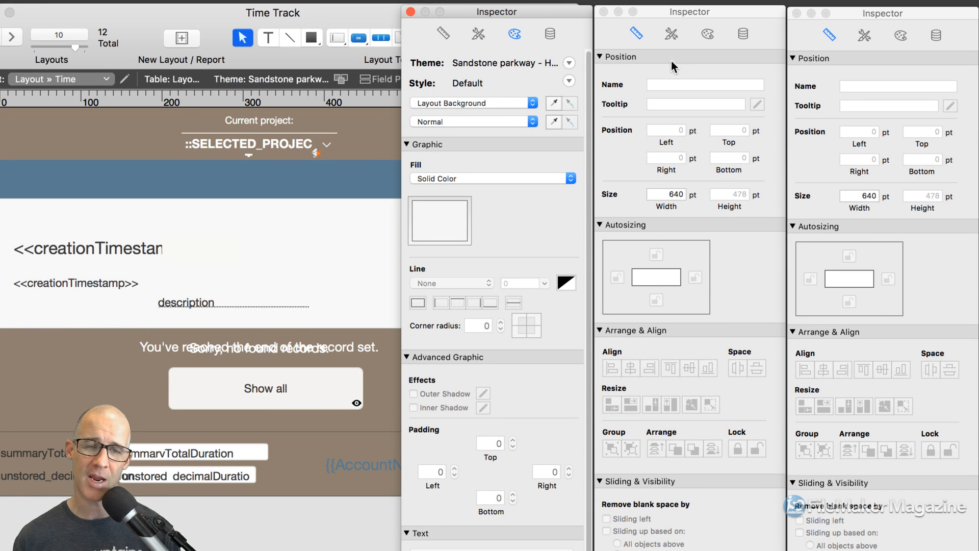
# Set the first Inspector to Position, the second to Appearance and the third to Data
pyautogui.click(443, 34)
pyautogui.click(671, 36)
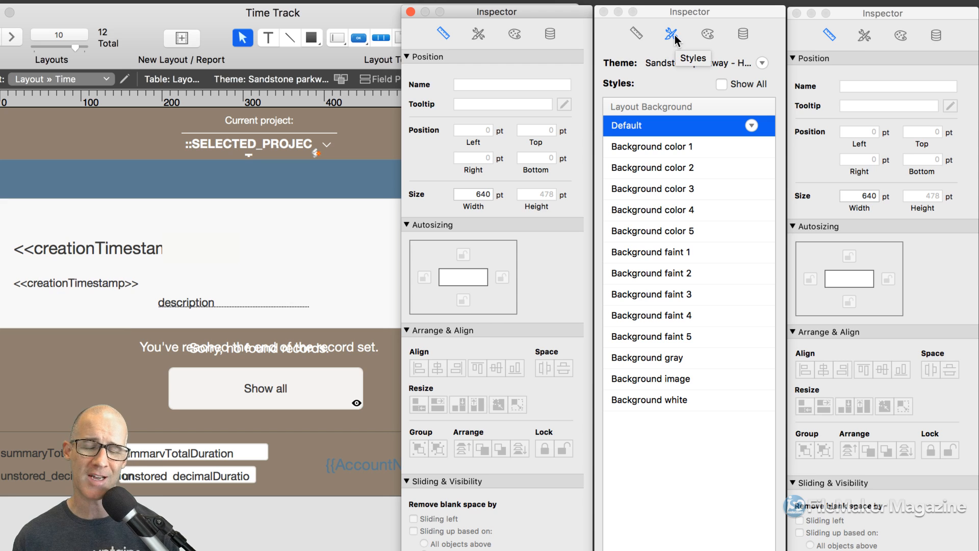
pyautogui.click(901, 35)
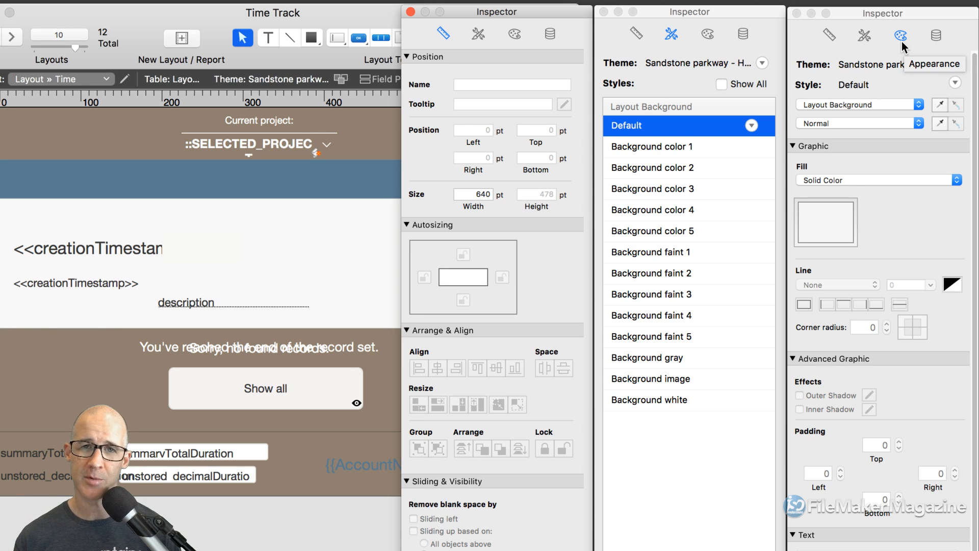
pyautogui.click(708, 34)
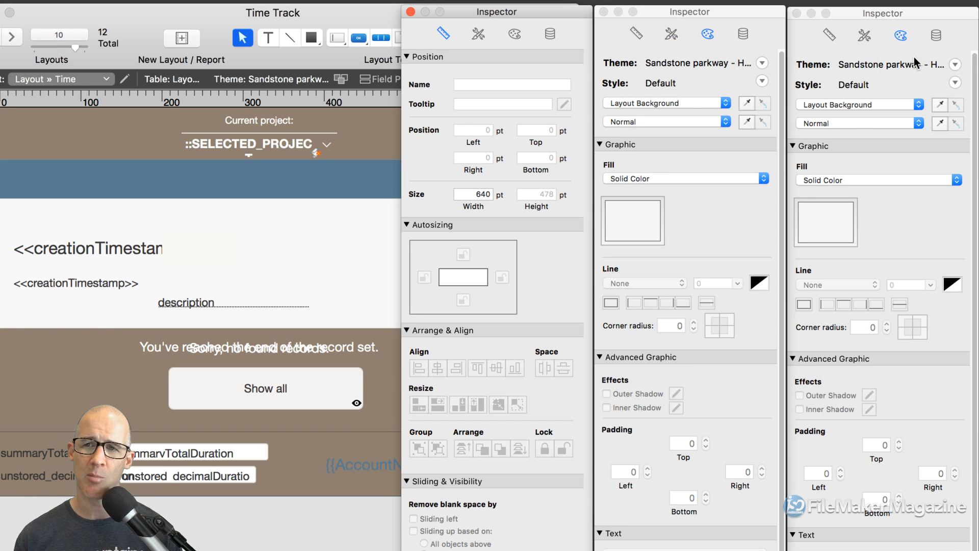
pyautogui.click(937, 34)
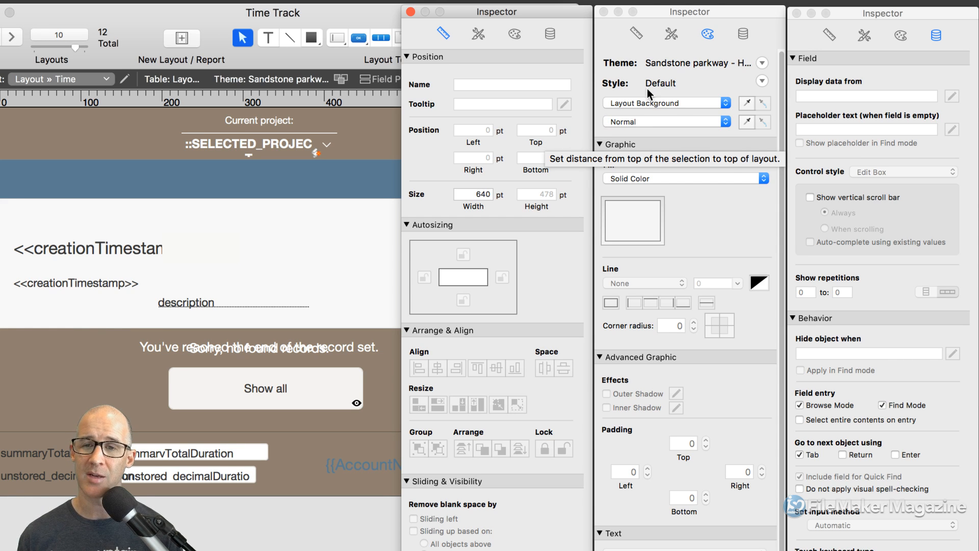
pyautogui.click(671, 36)
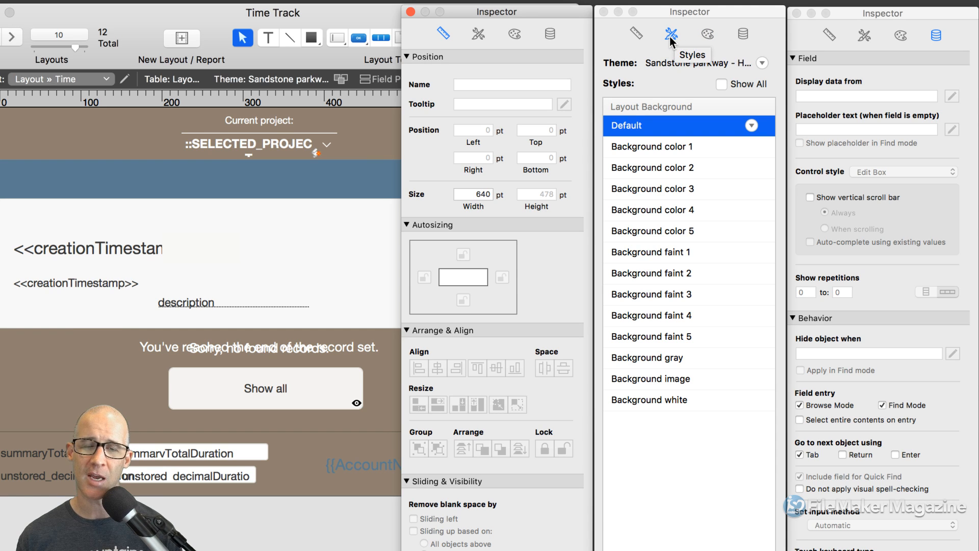
pyautogui.click(708, 36)
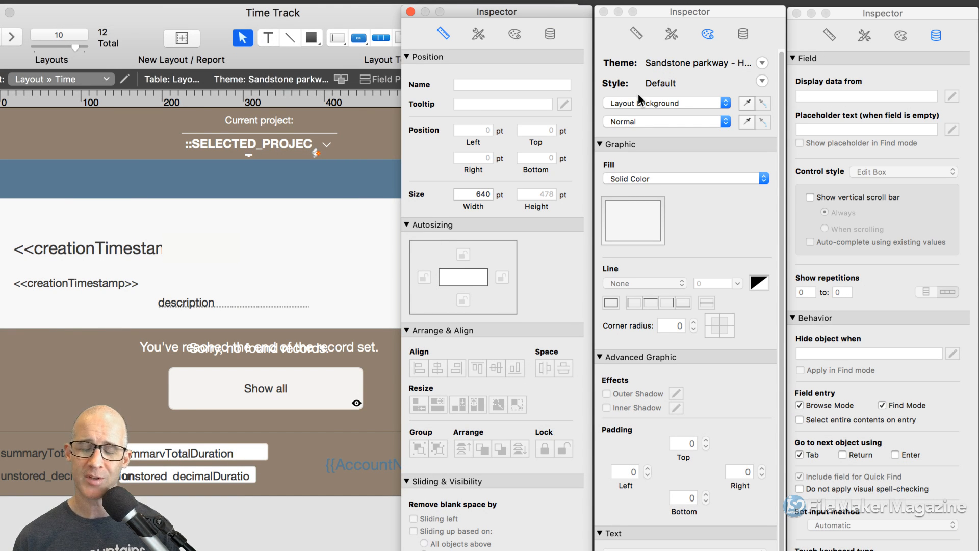
# Switch the first two Inspectors between their Position, Styles and Appearance settings, finishing with Position and Appearance
pyautogui.press('super+2')
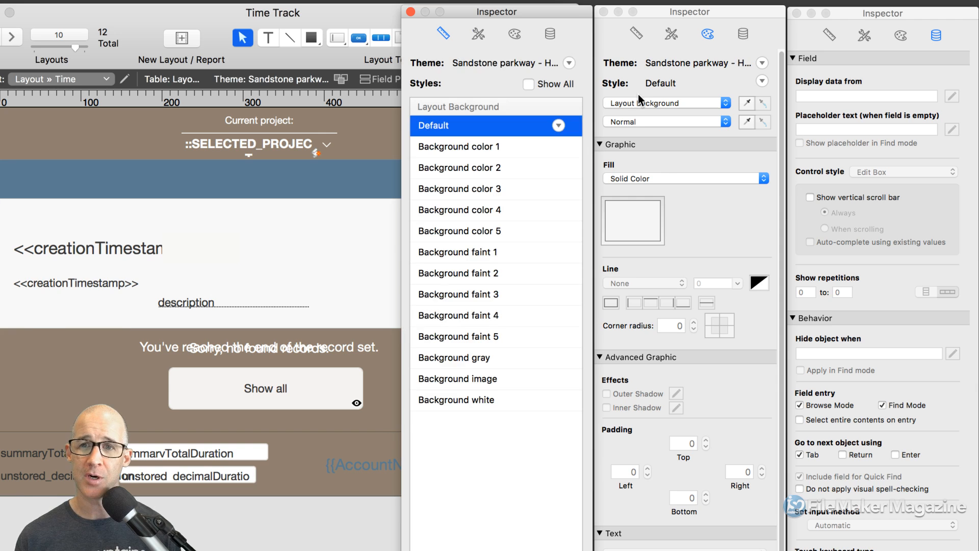
pyautogui.click(638, 94)
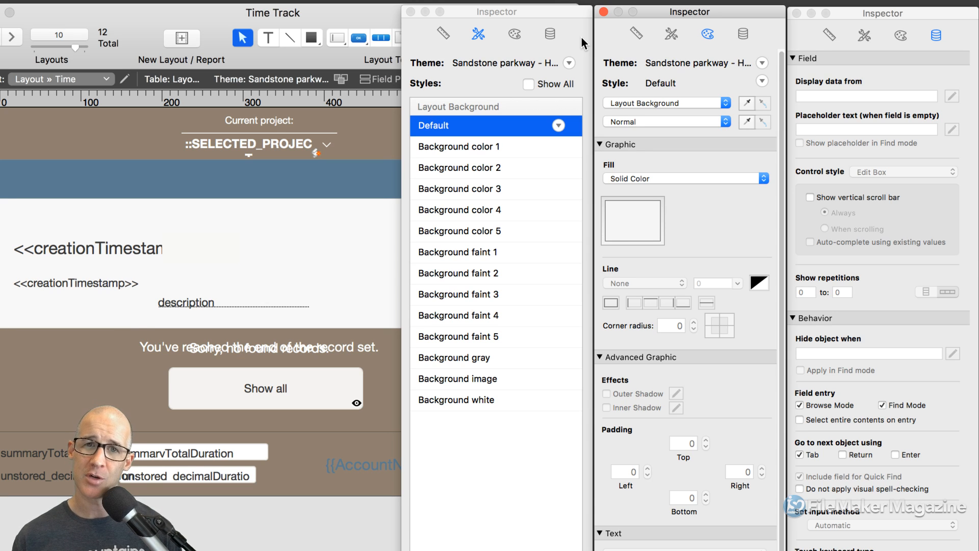
pyautogui.press('super+1')
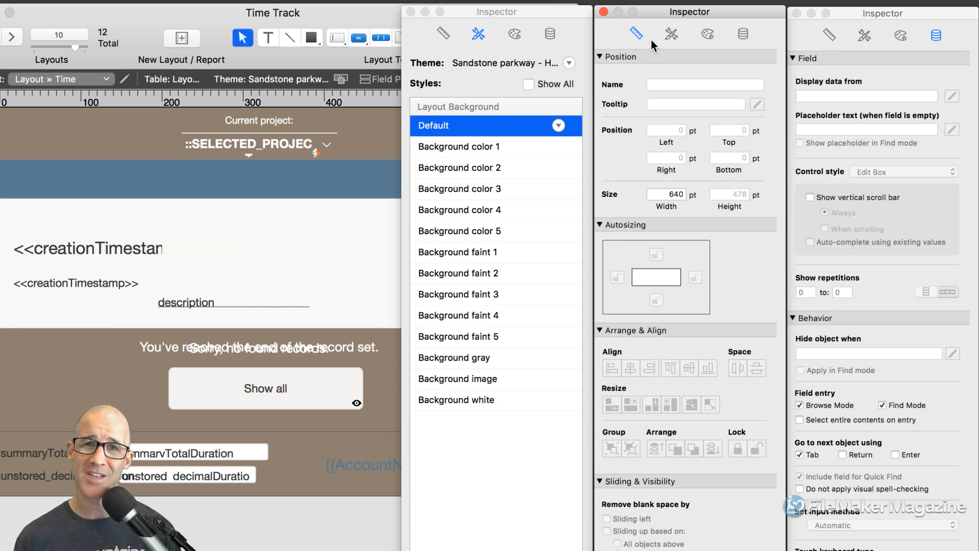
pyautogui.click(443, 35)
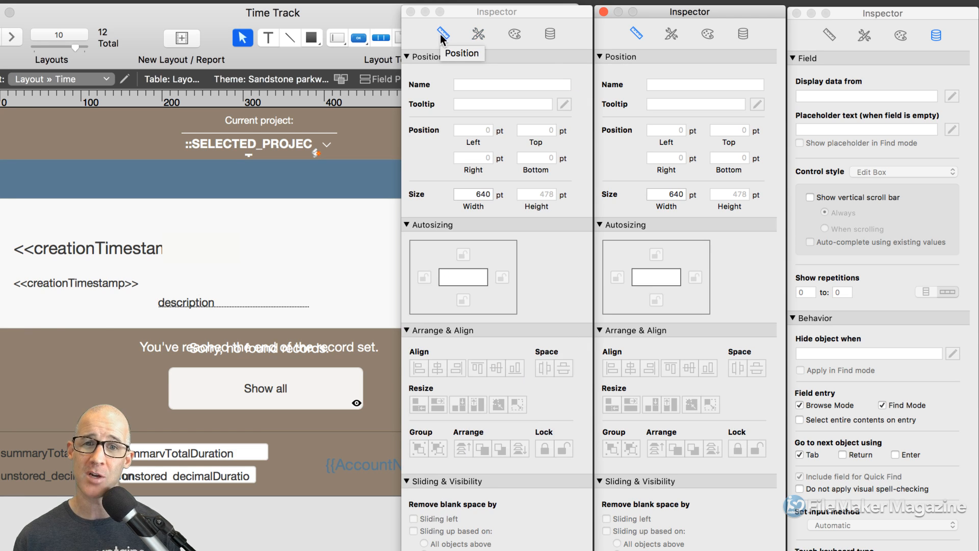
pyautogui.click(708, 35)
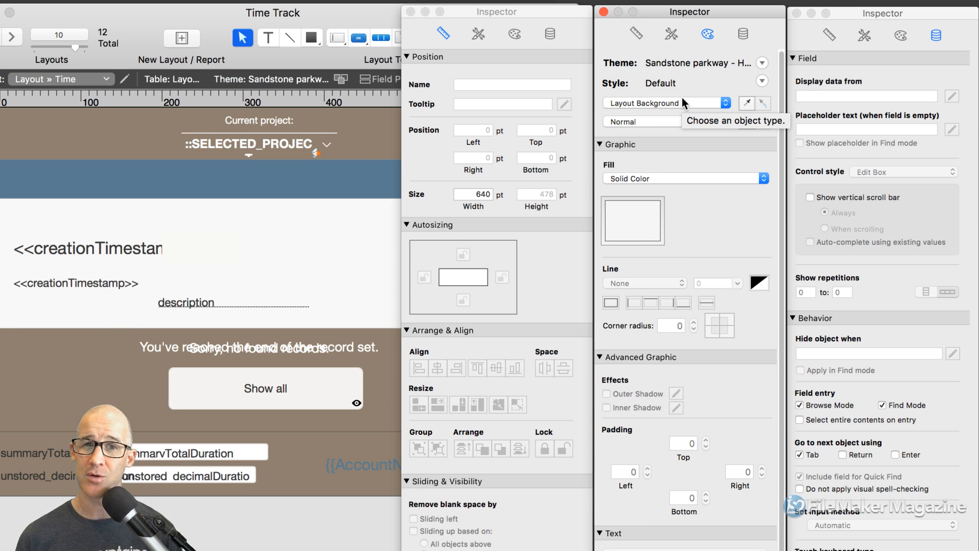
pyautogui.press('super+2')
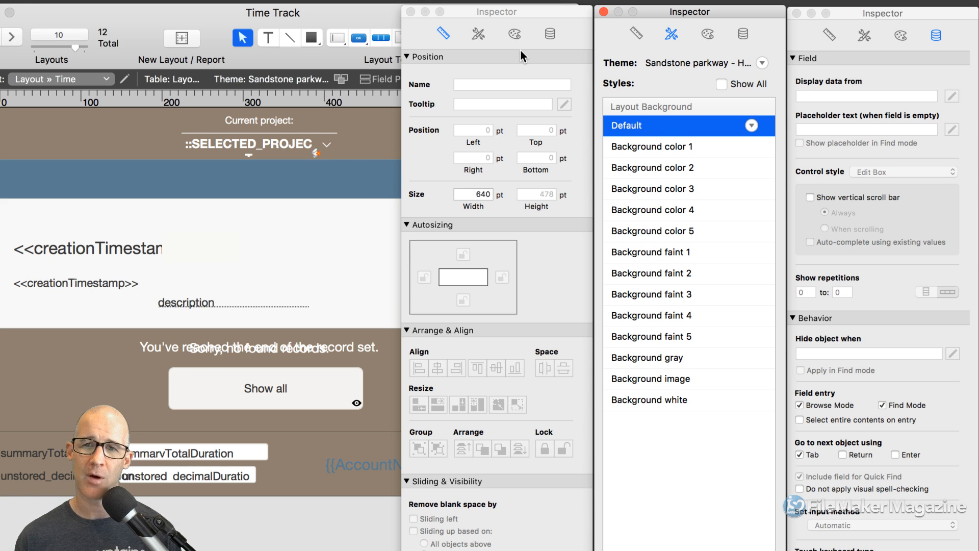
pyautogui.press('super+3')
pyautogui.press('super+4')
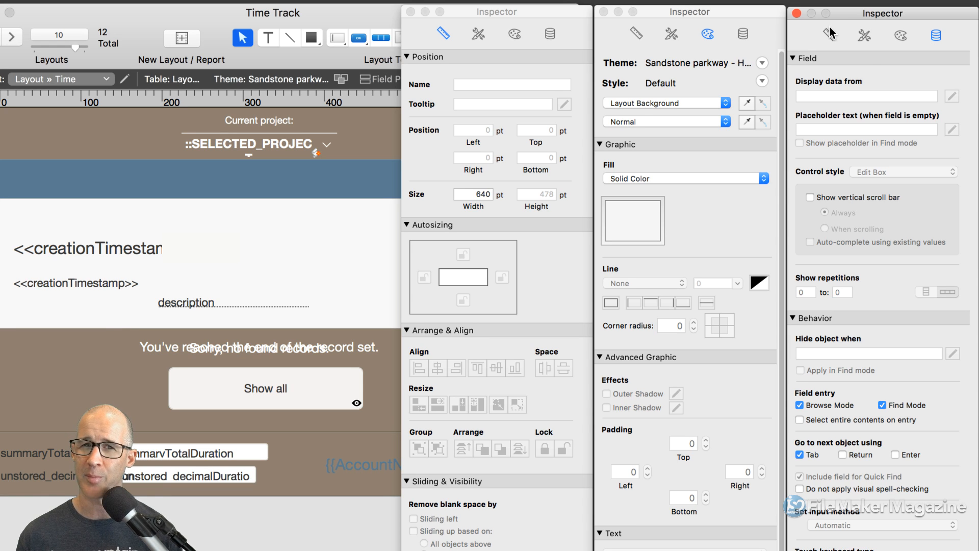
# Close two of the three Inspectors and place the remaining one beside the layout window
pyautogui.click(797, 14)
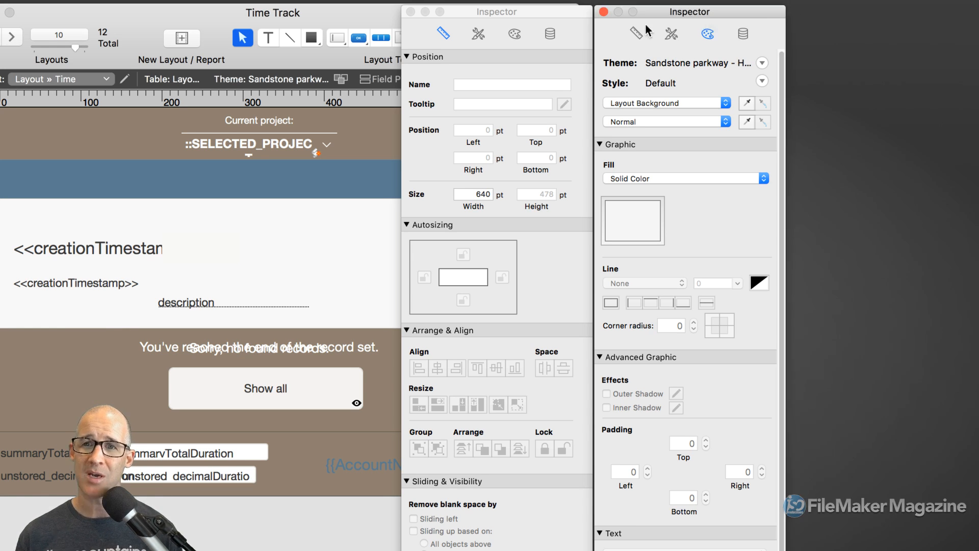
pyautogui.click(410, 12)
pyautogui.moveTo(661, 12); pyautogui.dragTo(677, 13)
# View the remaining Inspector's Position, Appearance and Data settings one after another
pyautogui.click(678, 36)
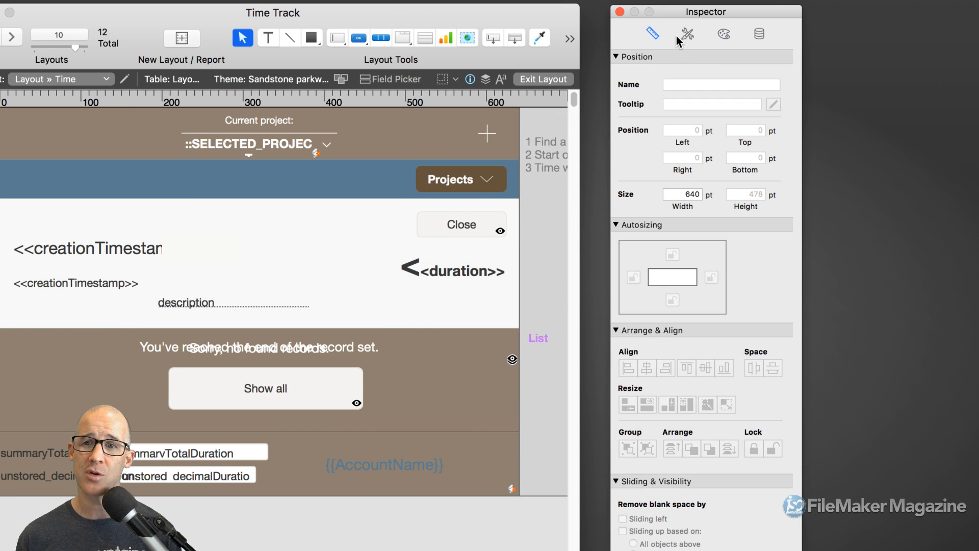
pyautogui.press('super+3')
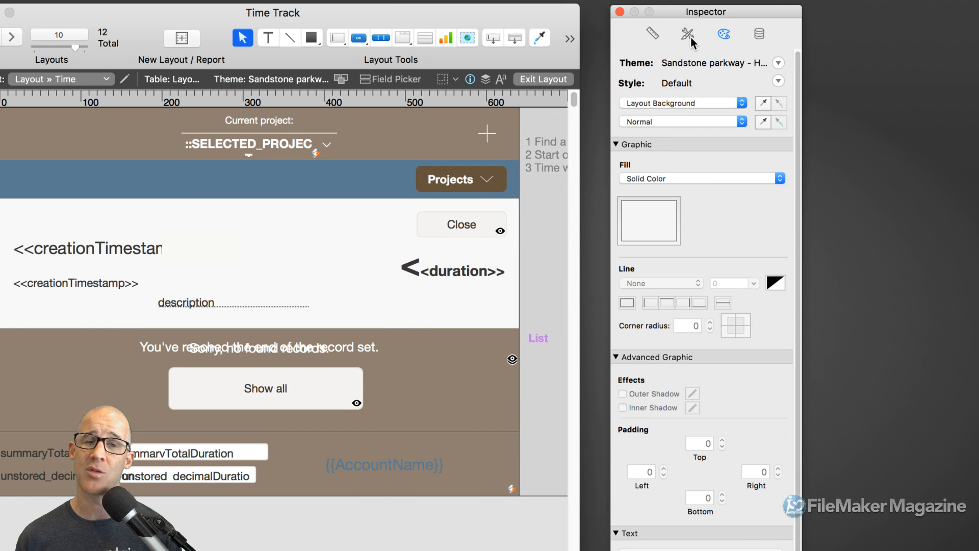
pyautogui.press('super+4')
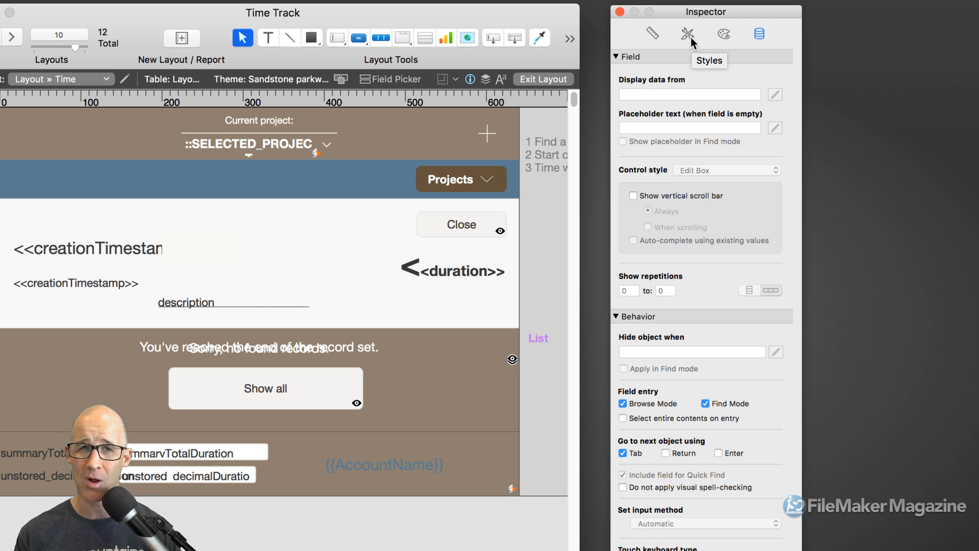
# Select the large creationTimestamp text in the body part and show its Appearance settings in the Inspector
pyautogui.moveTo(551, 12); pyautogui.dragTo(728, 17)
pyautogui.moveTo(613, 14); pyautogui.dragTo(624, 14)
pyautogui.click(313, 251)
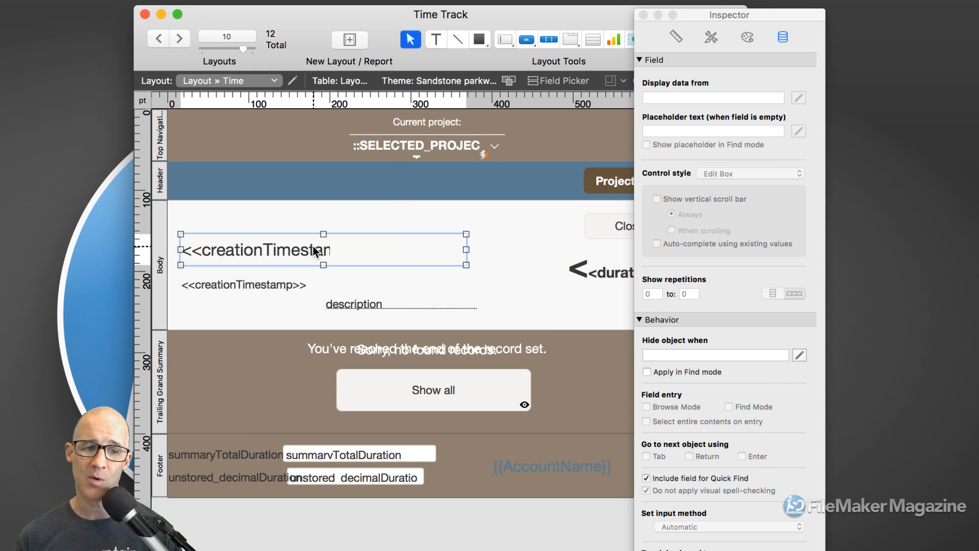
pyautogui.click(745, 37)
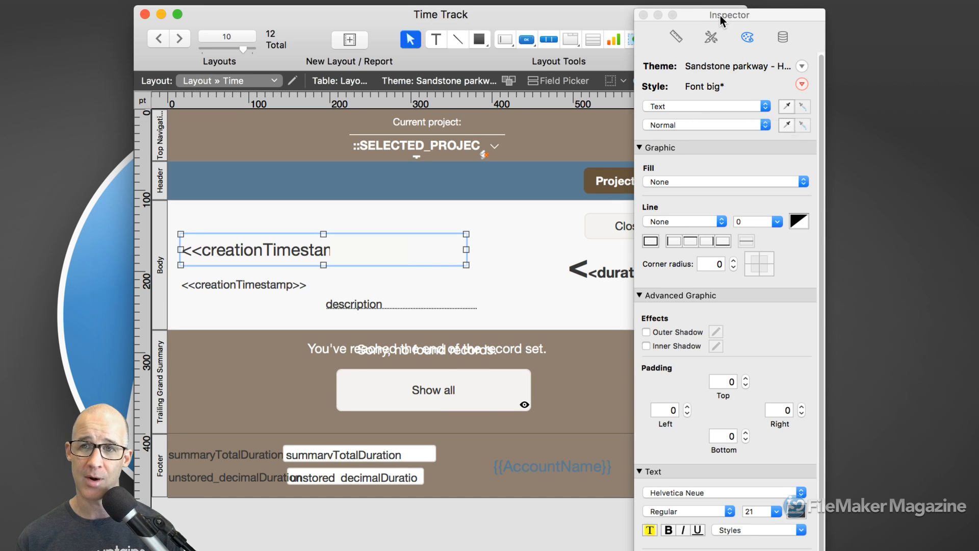
# Arrange the Inspector and the Time Track window side by side so the whole layout width is uncovered
pyautogui.moveTo(720, 15); pyautogui.dragTo(808, 16)
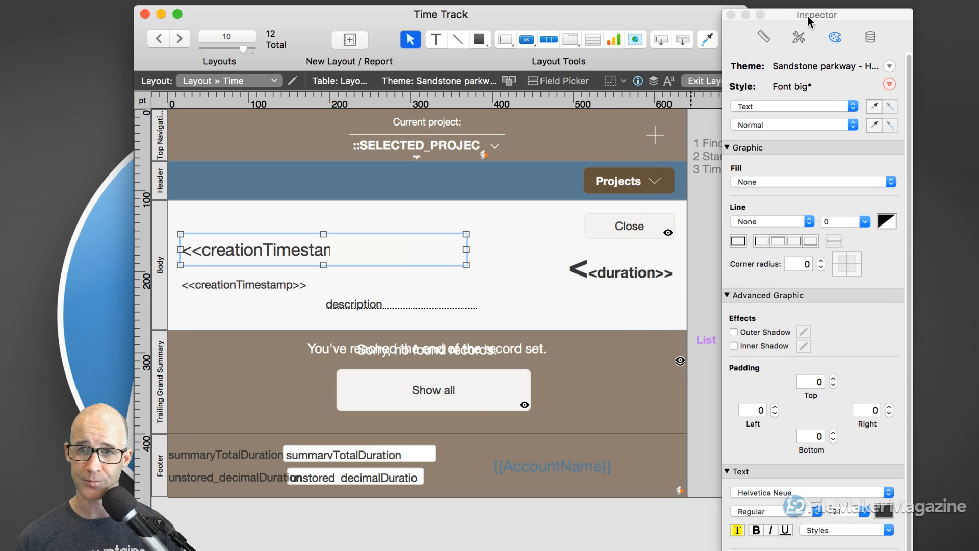
pyautogui.moveTo(652, 25); pyautogui.dragTo(632, 24)
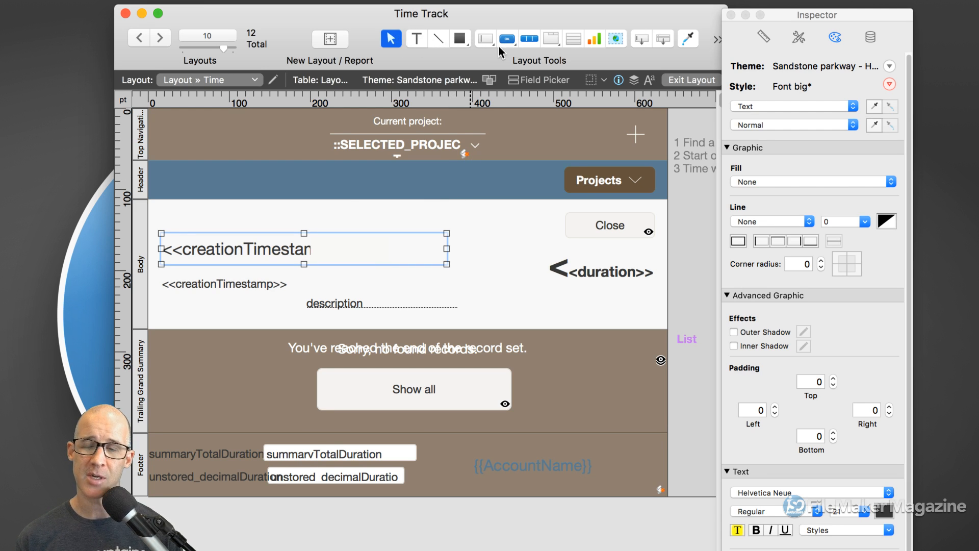
pyautogui.moveTo(789, 36); pyautogui.dragTo(797, 33)
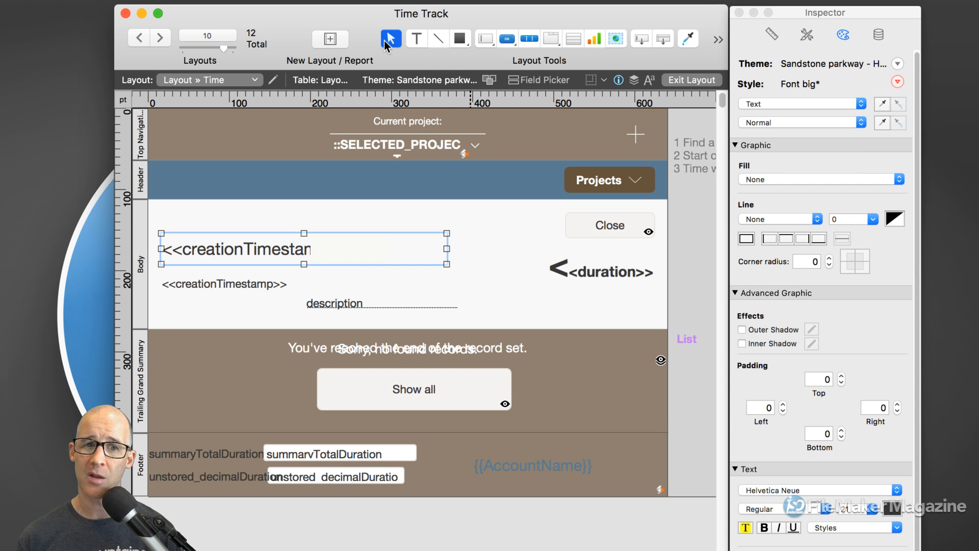
# Draw a rectangle about 80 by 48 pt in the body part, between the large creationTimestamp text and the Close button
pyautogui.click(464, 41)
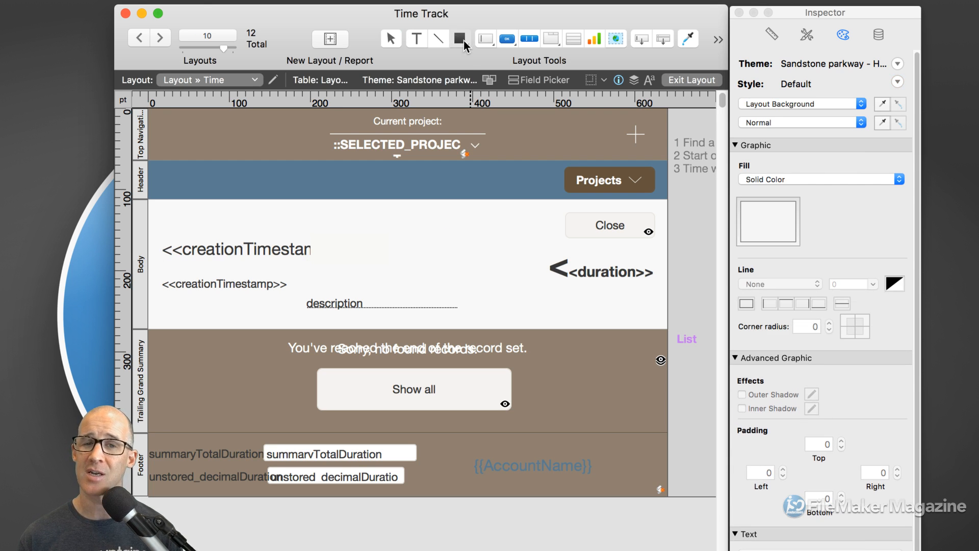
pyautogui.moveTo(434, 212); pyautogui.dragTo(504, 240)
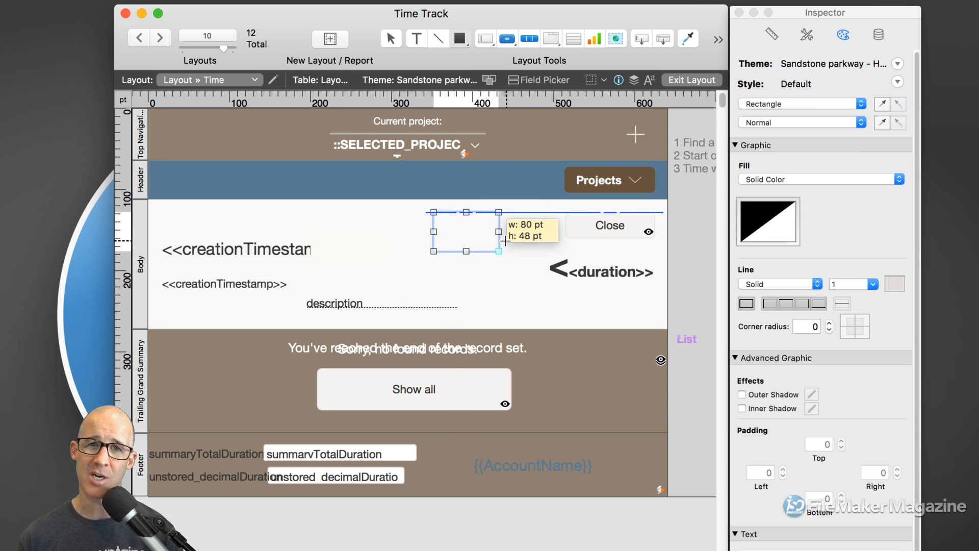
pyautogui.moveTo(505, 240); pyautogui.dragTo(506, 241)
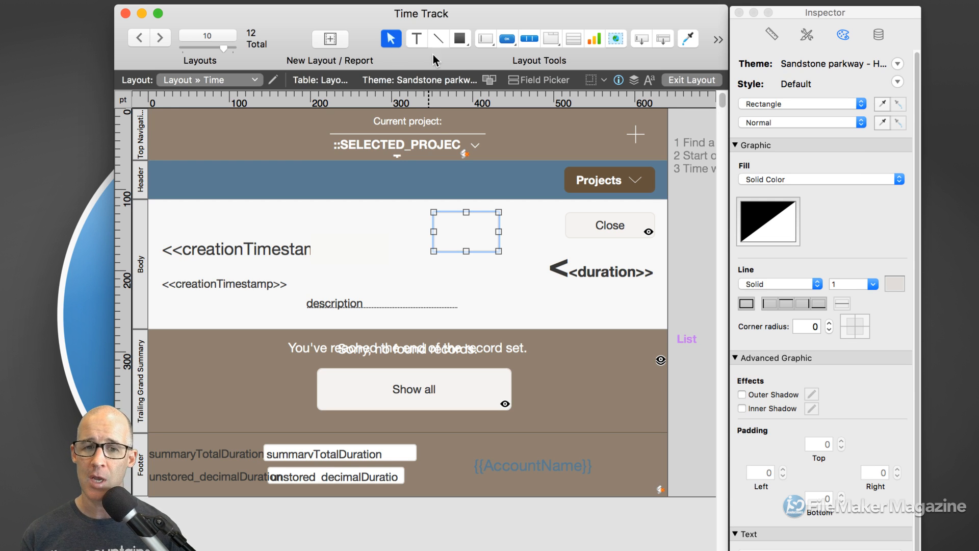
# Switch between the last-used drawing tool and the Selection tool, and delete the drawn rectangle from the body part
pyautogui.press('Return')
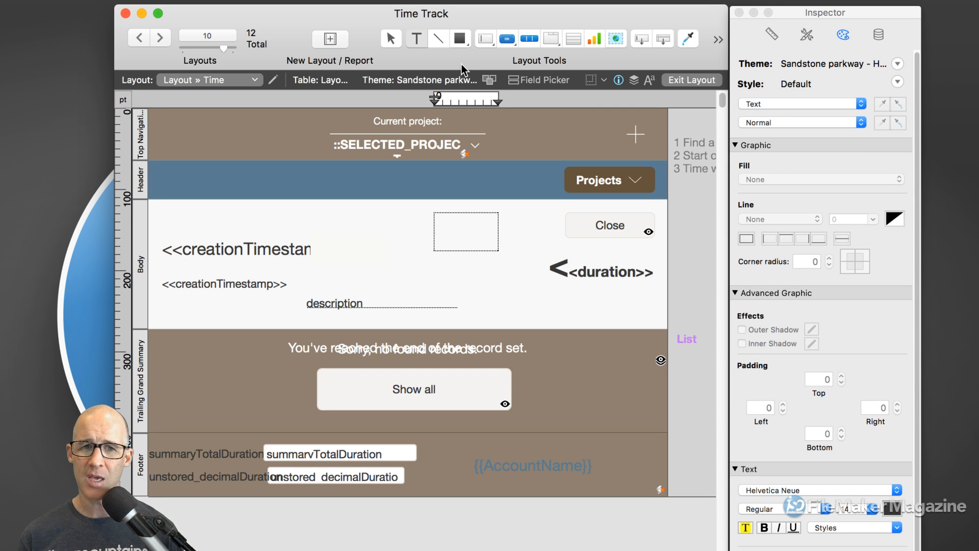
pyautogui.click(507, 216)
pyautogui.moveTo(480, 225); pyautogui.dragTo(467, 221)
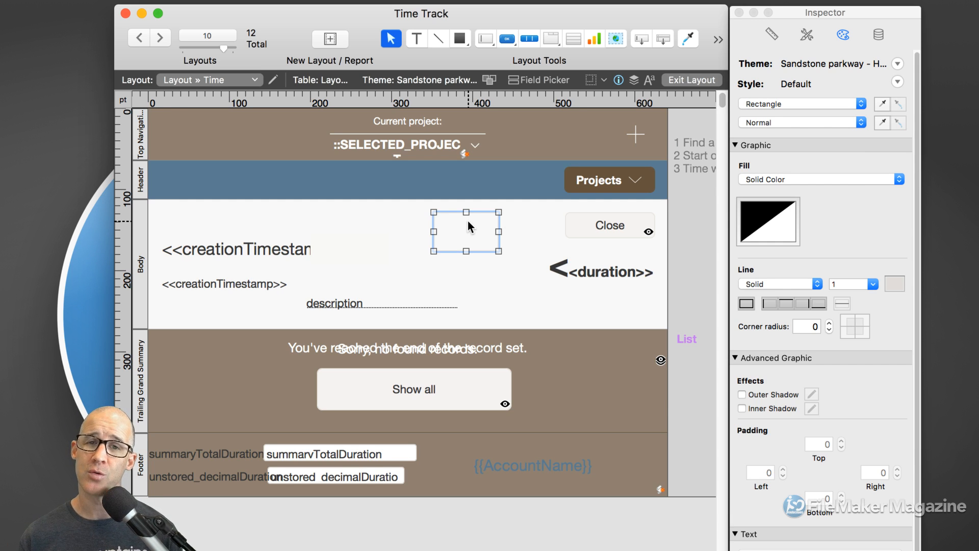
pyautogui.click(459, 41)
pyautogui.click(390, 38)
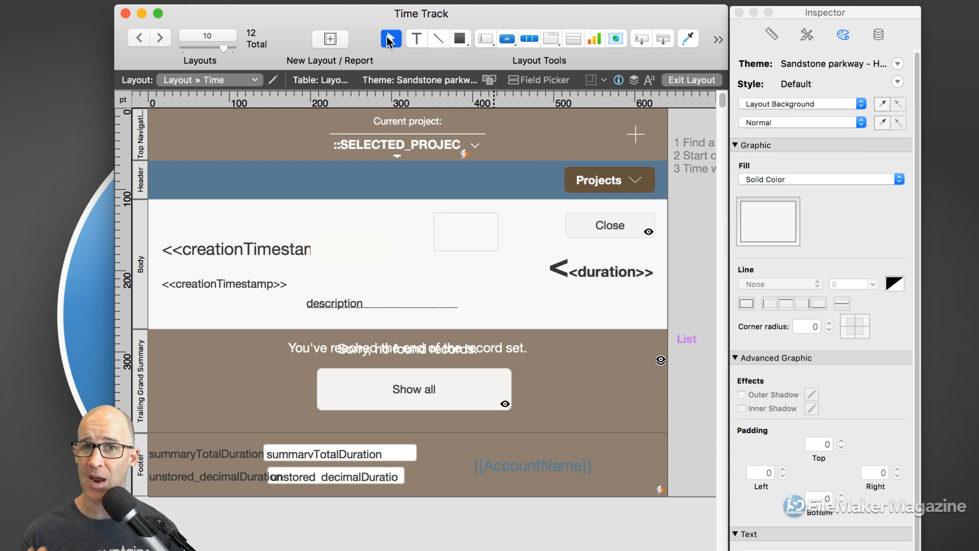
pyautogui.click(476, 230)
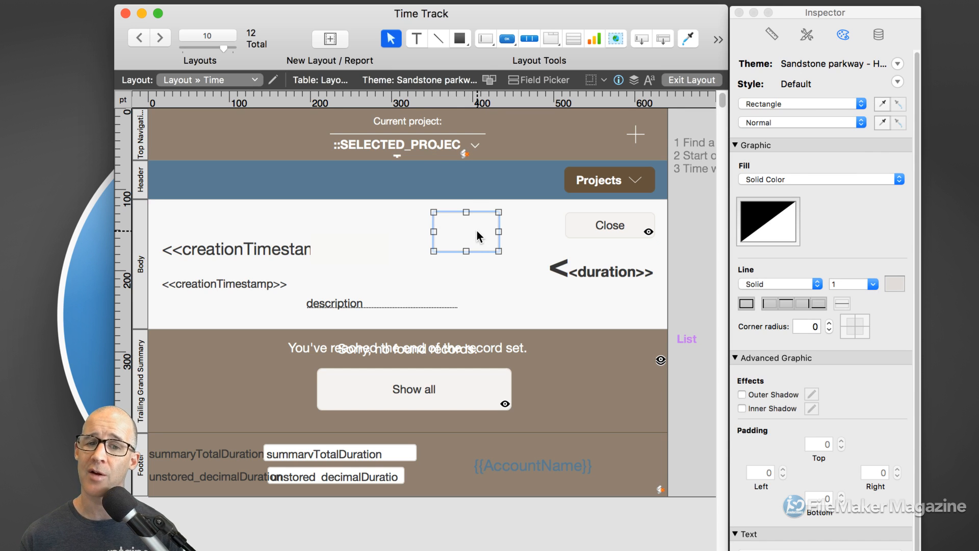
pyautogui.press('Delete')
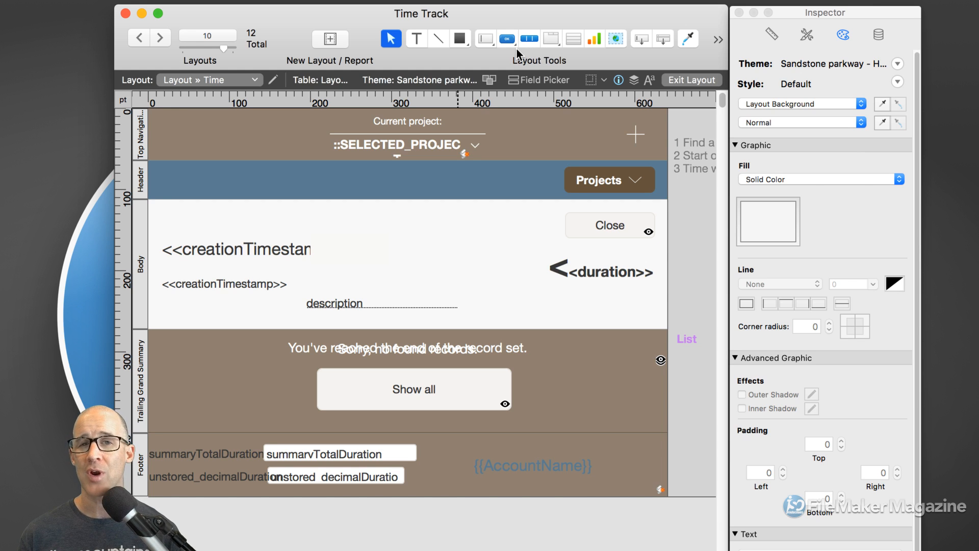
# Lock the Rectangle tool and draw three small rectangles in the body part near the Close button, the first about 48 by 32 pt
pyautogui.click(459, 39)
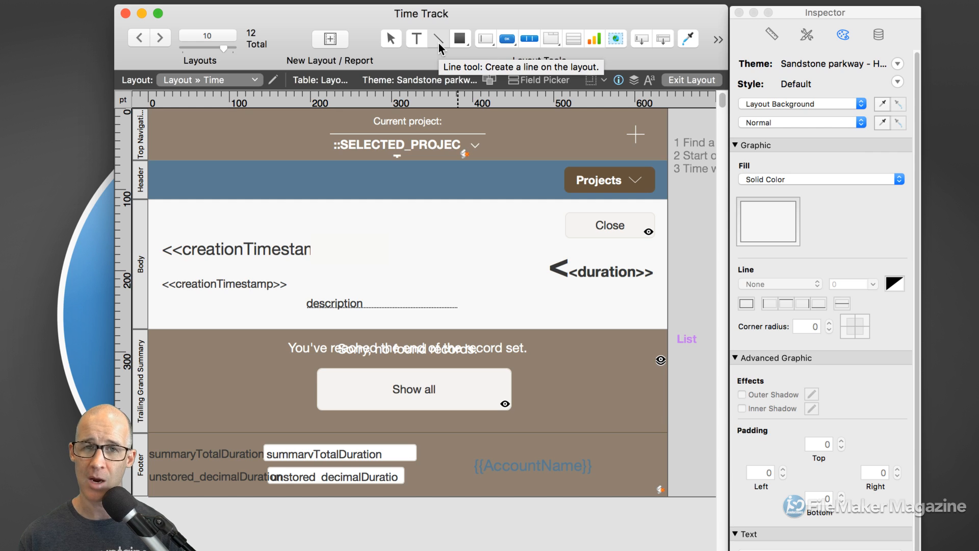
pyautogui.click(440, 42)
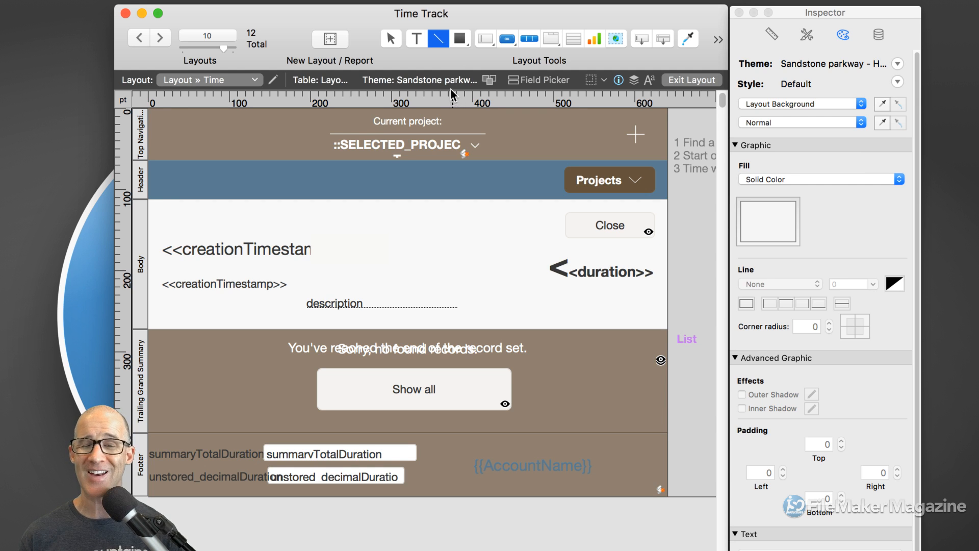
pyautogui.click(455, 40)
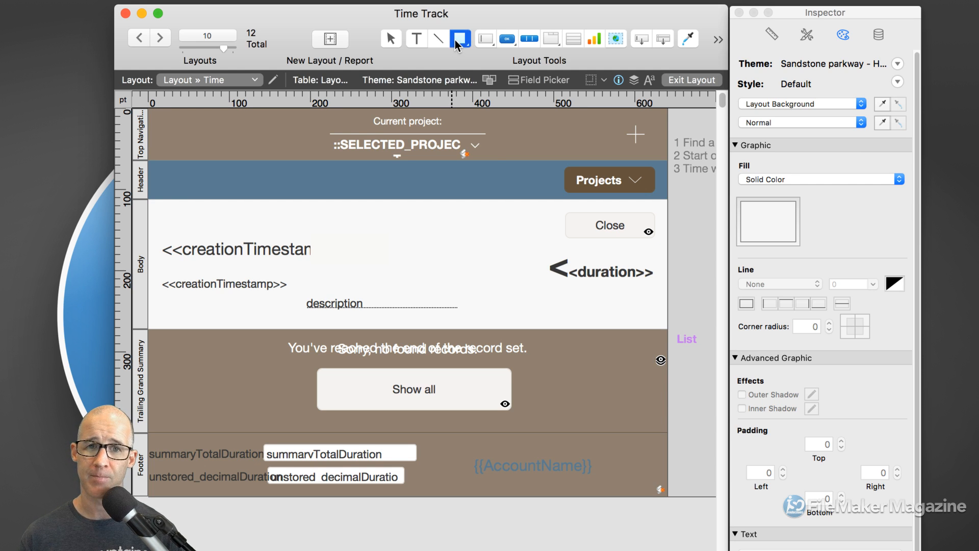
pyautogui.moveTo(433, 213); pyautogui.dragTo(473, 238)
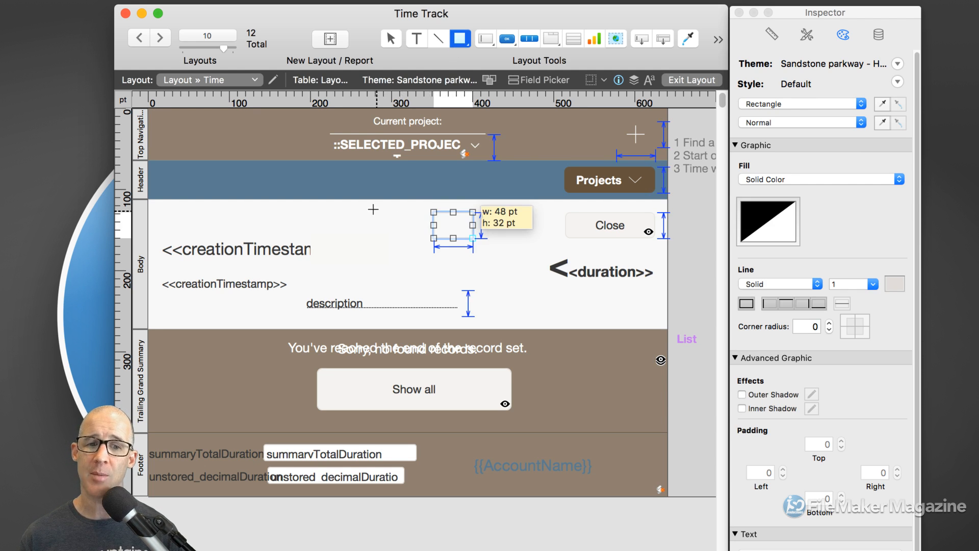
pyautogui.moveTo(511, 212); pyautogui.dragTo(563, 239)
pyautogui.click(474, 258)
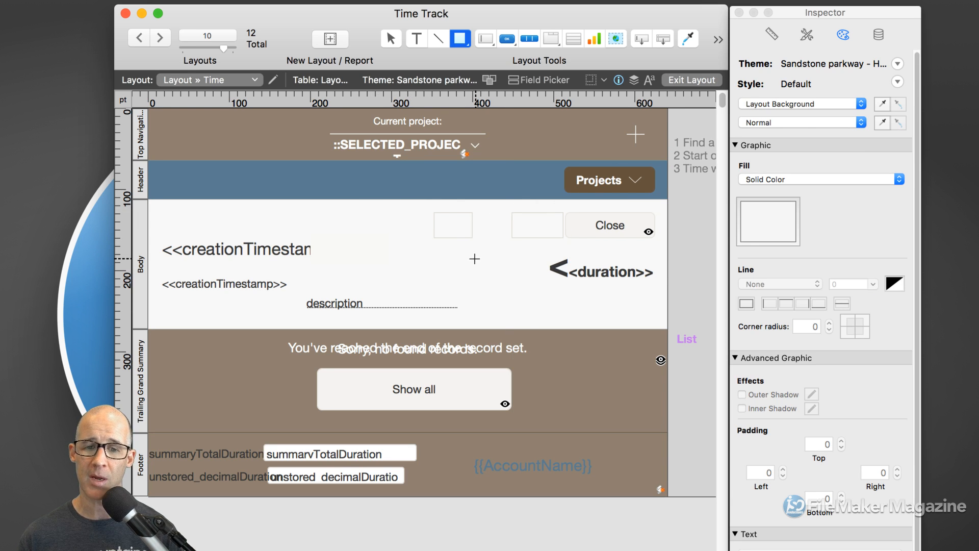
pyautogui.moveTo(467, 249); pyautogui.dragTo(518, 280)
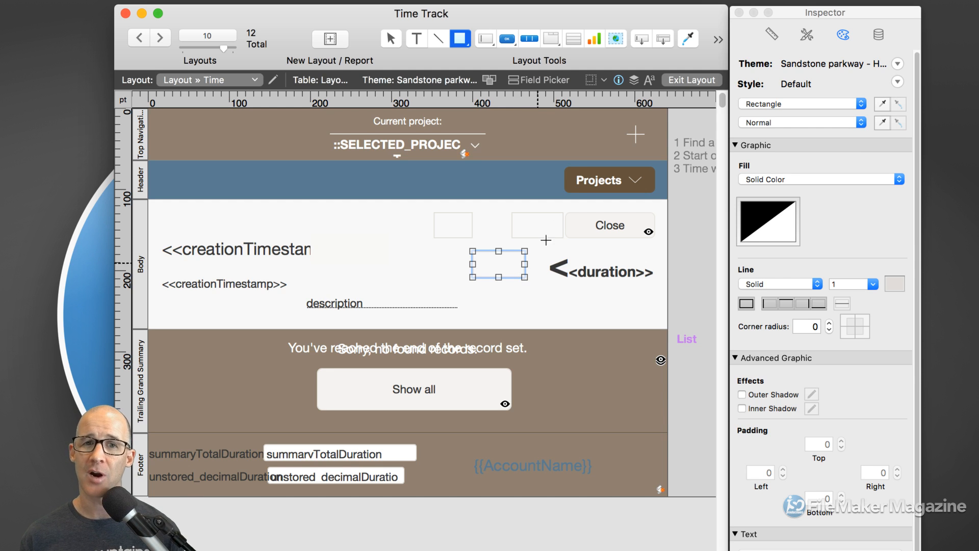
# Return to the Selection tool and delete the three small rectangles from the body part one by one
pyautogui.click(391, 38)
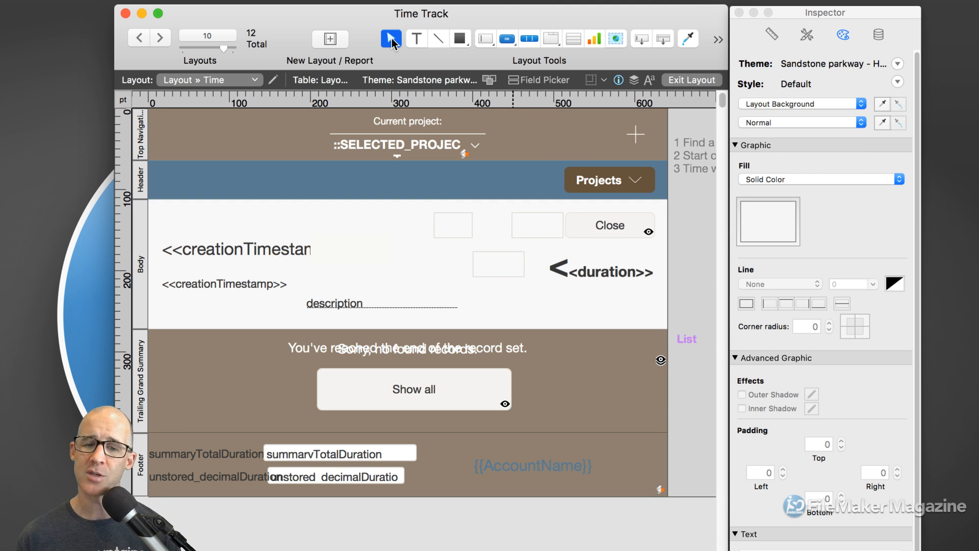
pyautogui.click(507, 265)
pyautogui.press('Delete')
pyautogui.click(526, 225)
pyautogui.press('Delete')
pyautogui.click(460, 220)
pyautogui.press('Delete')
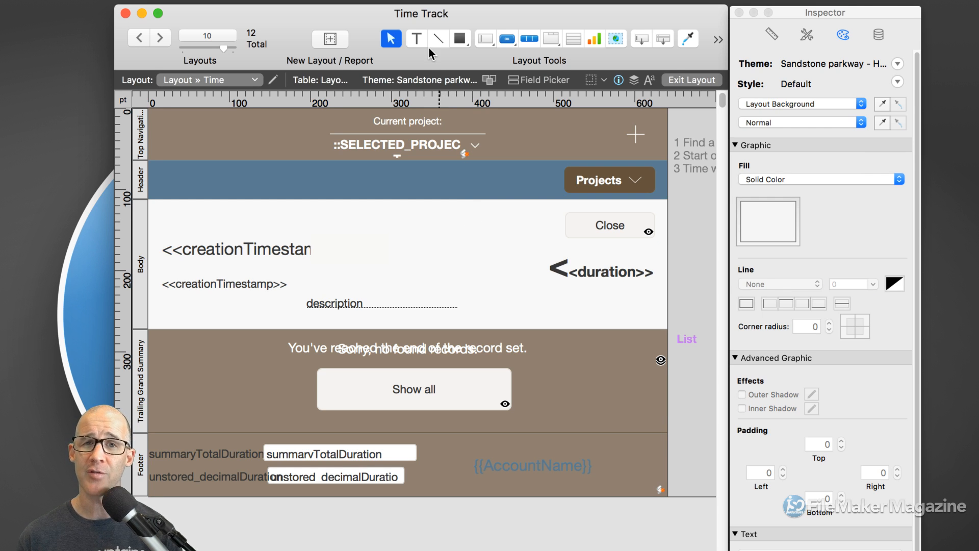
# Lock the Text tool and place the cursor in both creationTimestamp texts and the end-of-record-set message, without editing them
pyautogui.click(416, 38)
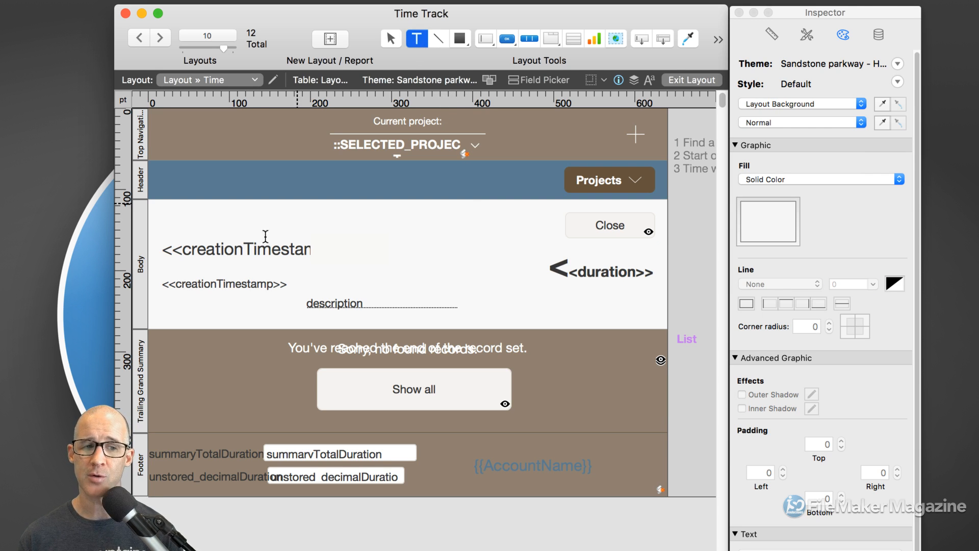
pyautogui.click(245, 249)
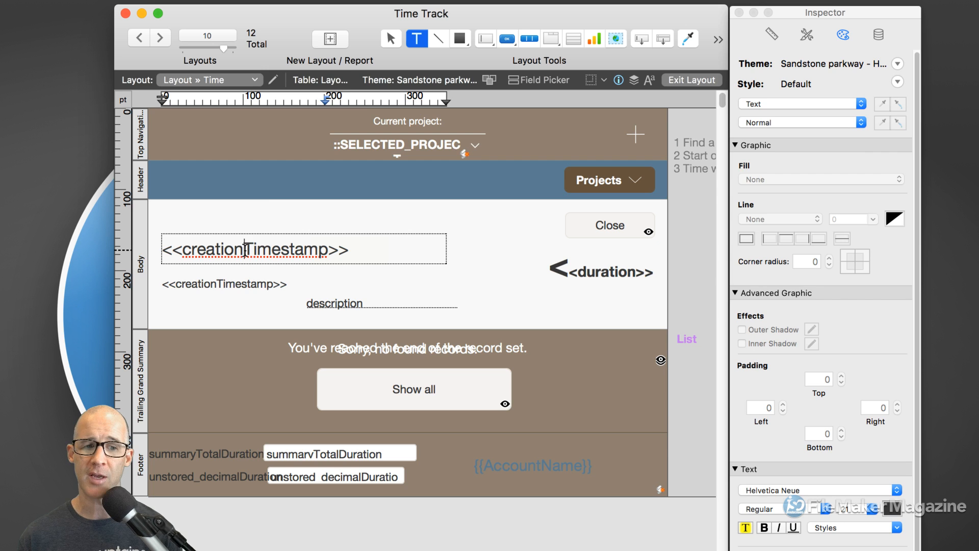
pyautogui.click(257, 288)
pyautogui.click(360, 348)
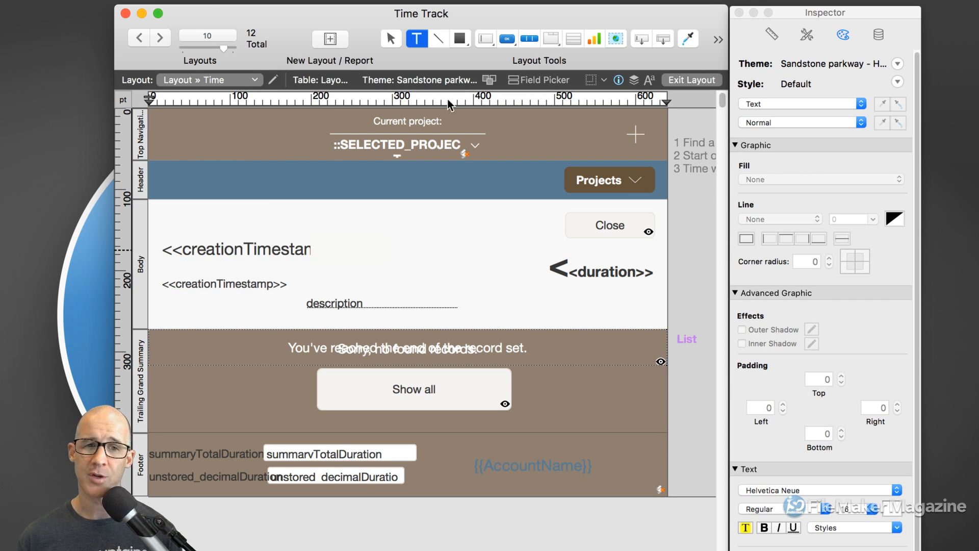
pyautogui.click(392, 41)
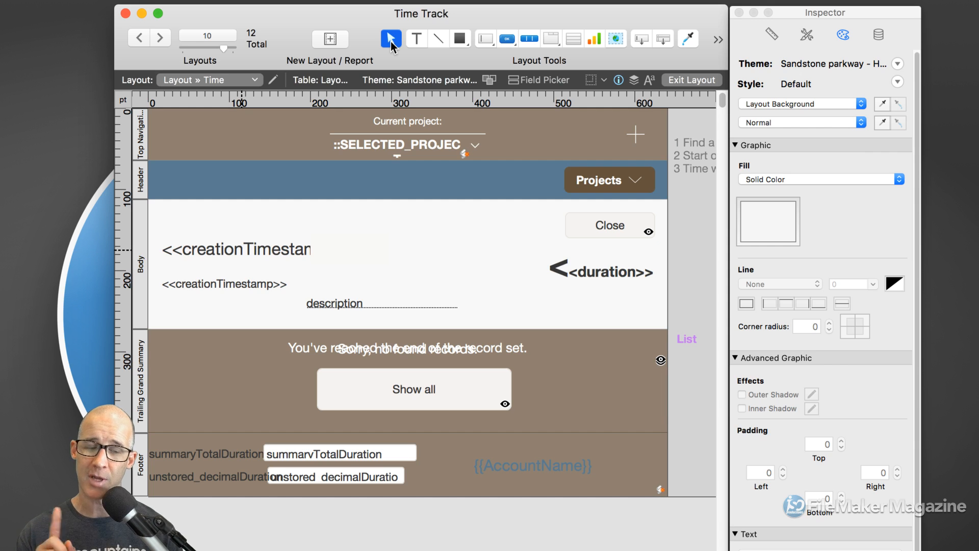
# Add a new text object reading "Labe" to the upper middle of the body part, above the description field
pyautogui.click(417, 37)
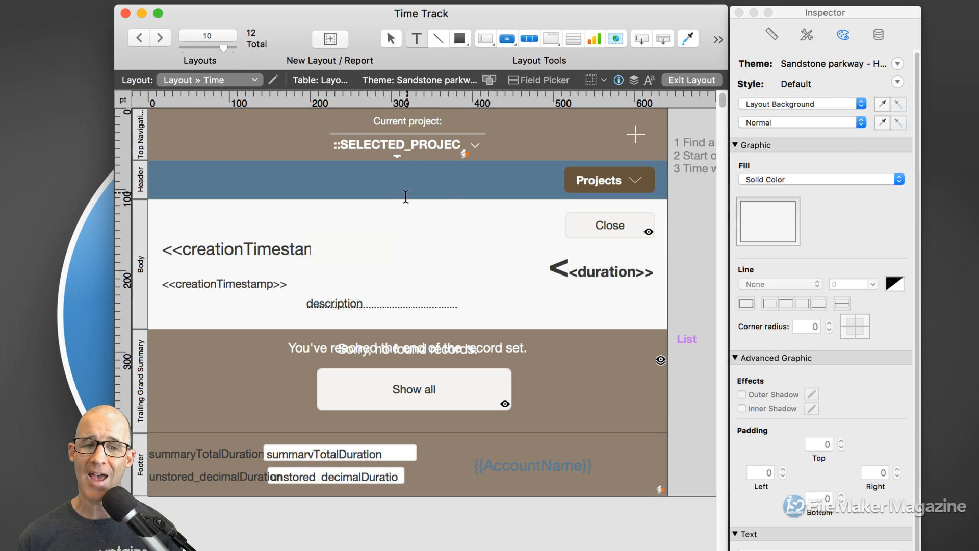
pyautogui.click(394, 218)
pyautogui.press('Return')
pyautogui.press('Return')
pyautogui.press('Return')
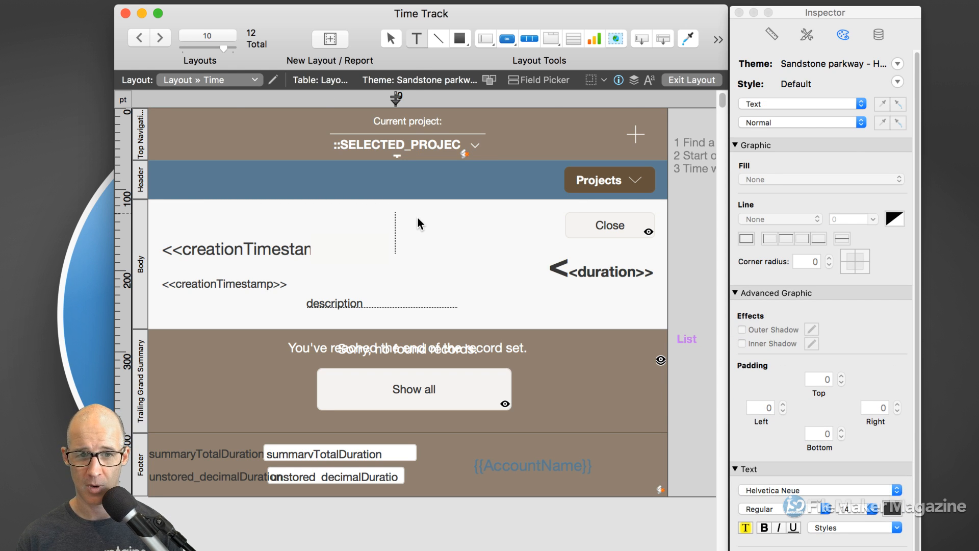
pyautogui.click(418, 218)
# Resize the new text object to about 96 pt wide and one line high, and complete its text as "Label"
pyautogui.moveTo(396, 239); pyautogui.dragTo(473, 239)
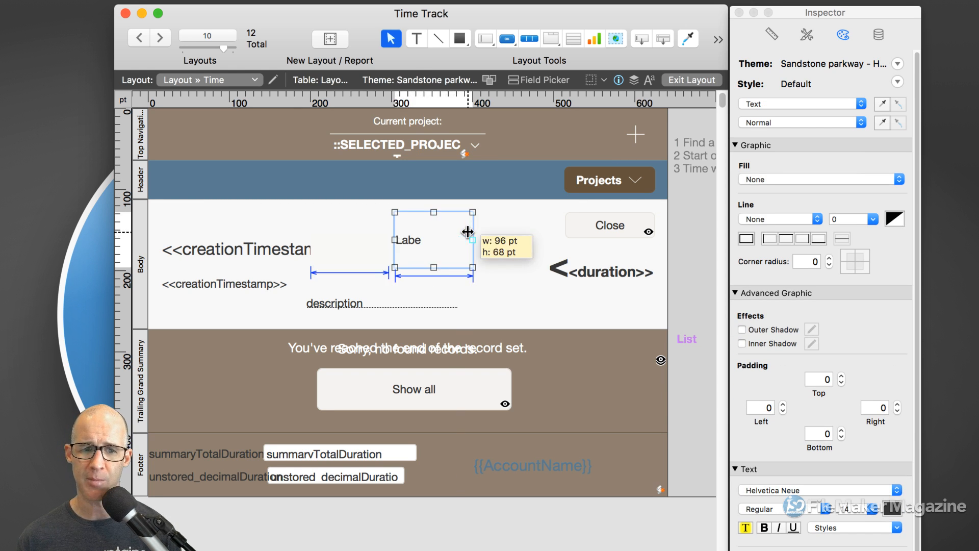
pyautogui.moveTo(434, 268); pyautogui.dragTo(436, 225)
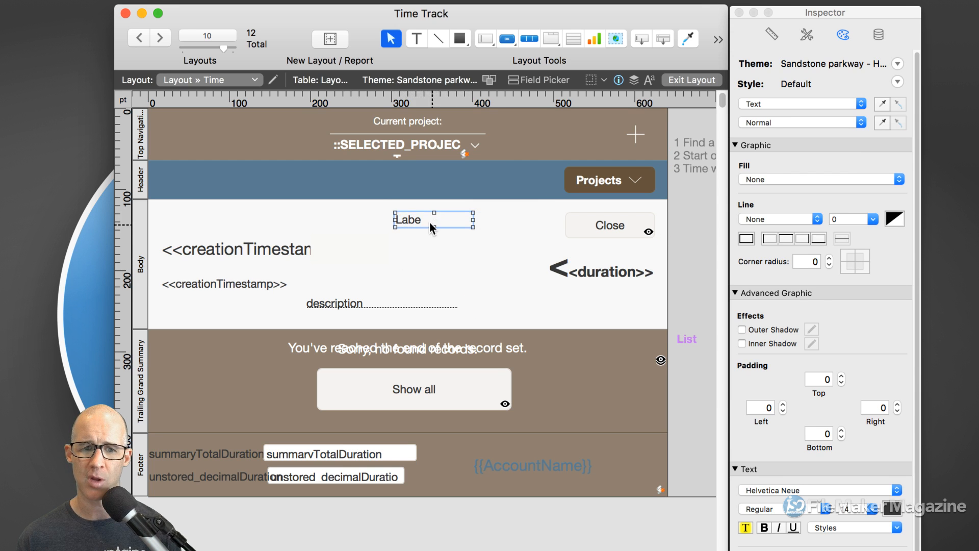
pyautogui.doubleClick(429, 219)
pyautogui.write('l')
pyautogui.press('Escape')
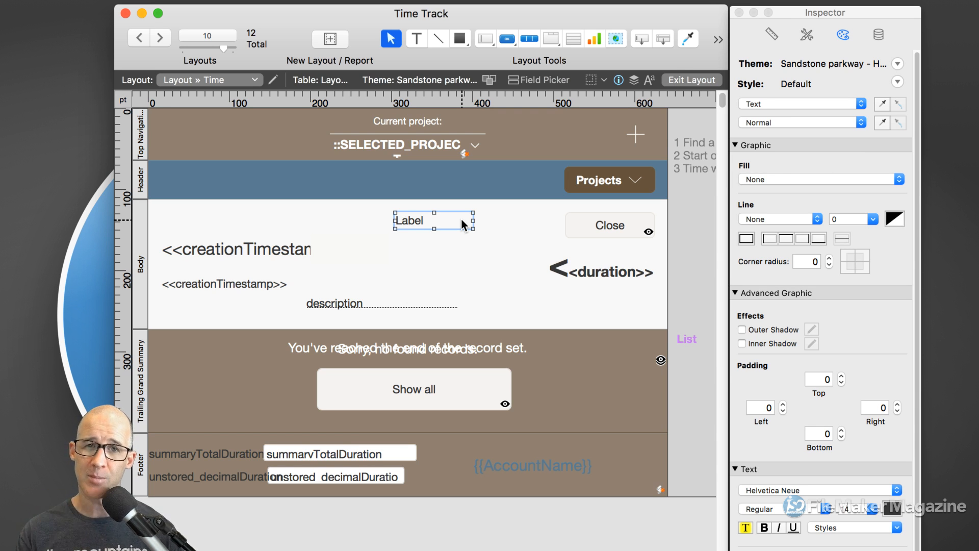
# Show the label's Position settings, duplicate it, and nudge the copy horizontally until its left edge aligns with the original at 304 pt
pyautogui.click(771, 34)
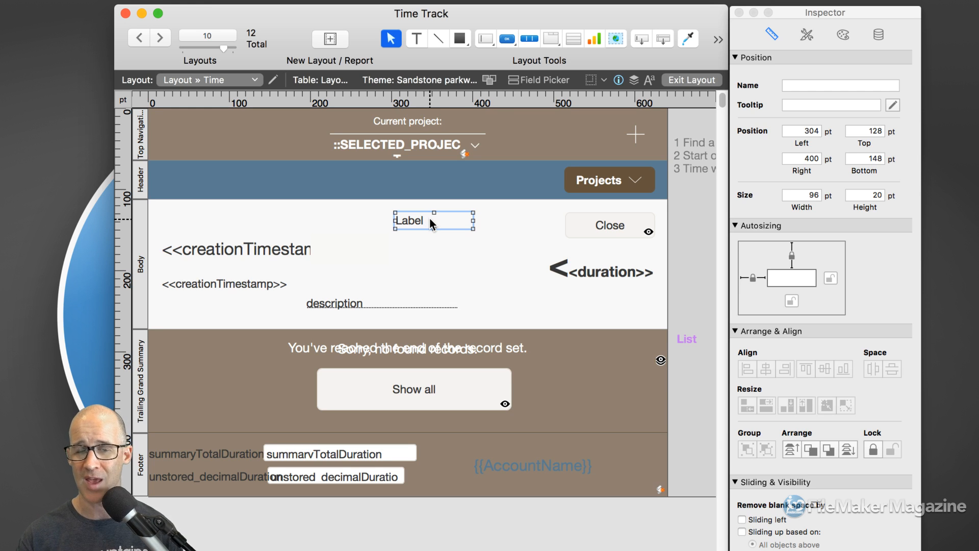
pyautogui.press('super+d')
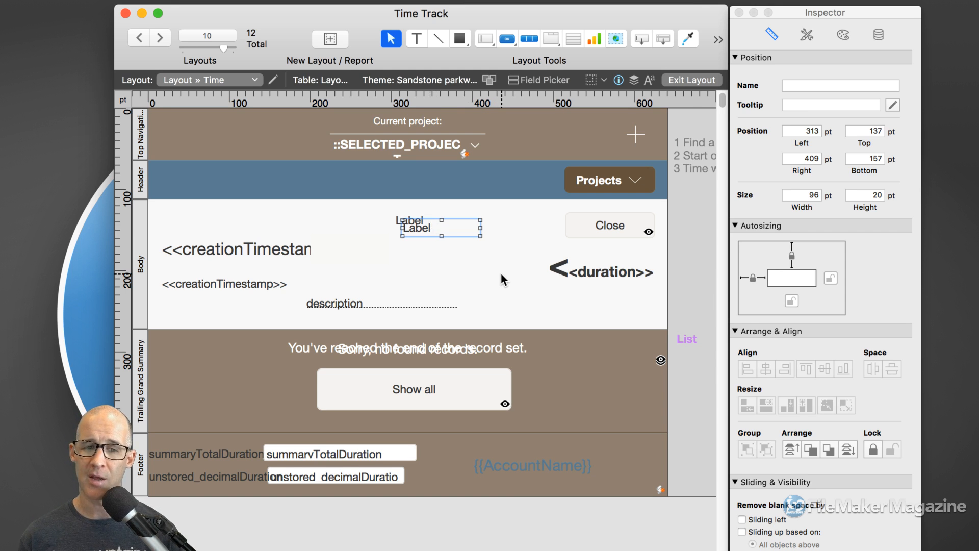
pyautogui.press('Left')
pyautogui.press('Left')
pyautogui.press('Left')
pyautogui.press('Left')
pyautogui.press('Left')
pyautogui.press('Left')
pyautogui.press('Left')
pyautogui.press('Left')
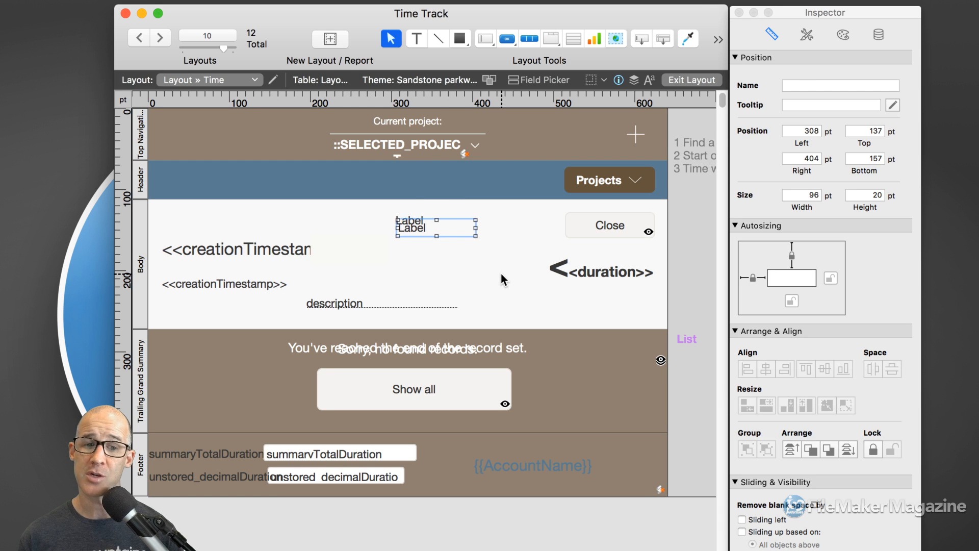
pyautogui.press('Left')
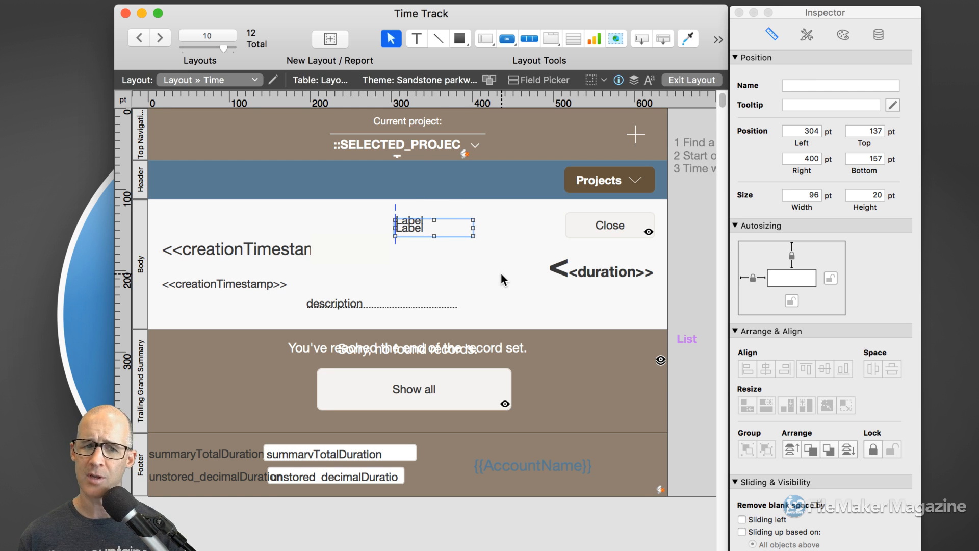
pyautogui.press('Right')
pyautogui.press('Right')
pyautogui.press('Right')
pyautogui.press('Right')
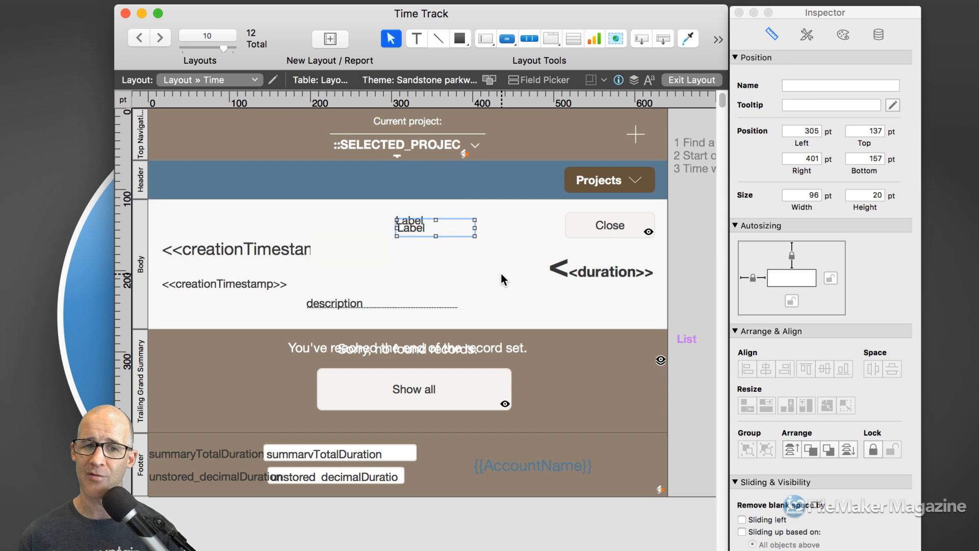
pyautogui.press('Left')
pyautogui.press('Left')
pyautogui.press('Left')
pyautogui.press('Left')
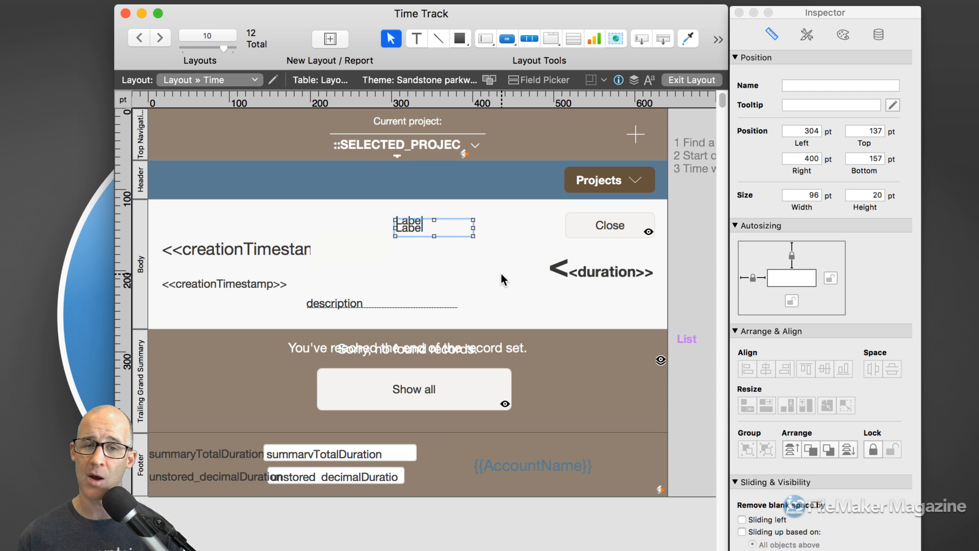
# Nudge the copied label down below the original until its top position is 152 pt
pyautogui.press('Down')
pyautogui.press('Down')
pyautogui.press('Down')
pyautogui.press('Down')
pyautogui.press('Down')
pyautogui.press('Down')
pyautogui.press('Down')
pyautogui.press('Down')
pyautogui.press('Down')
pyautogui.press('Down')
pyautogui.press('Down')
pyautogui.press('Down')
pyautogui.press('Down')
pyautogui.press('Down')
pyautogui.press('Down')
pyautogui.press('Down')
pyautogui.press('Down')
pyautogui.press('Down')
pyautogui.press('Up')
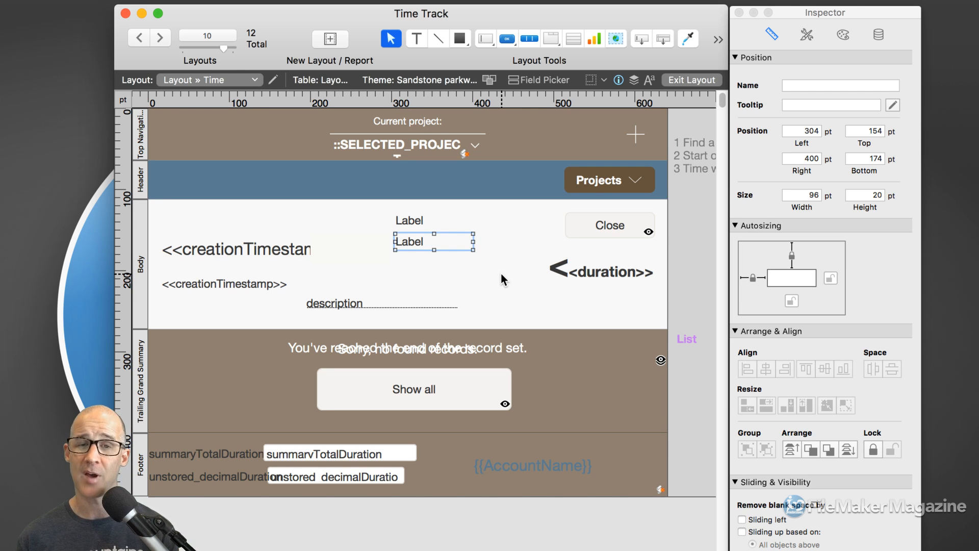
pyautogui.press('Up')
pyautogui.press('Up')
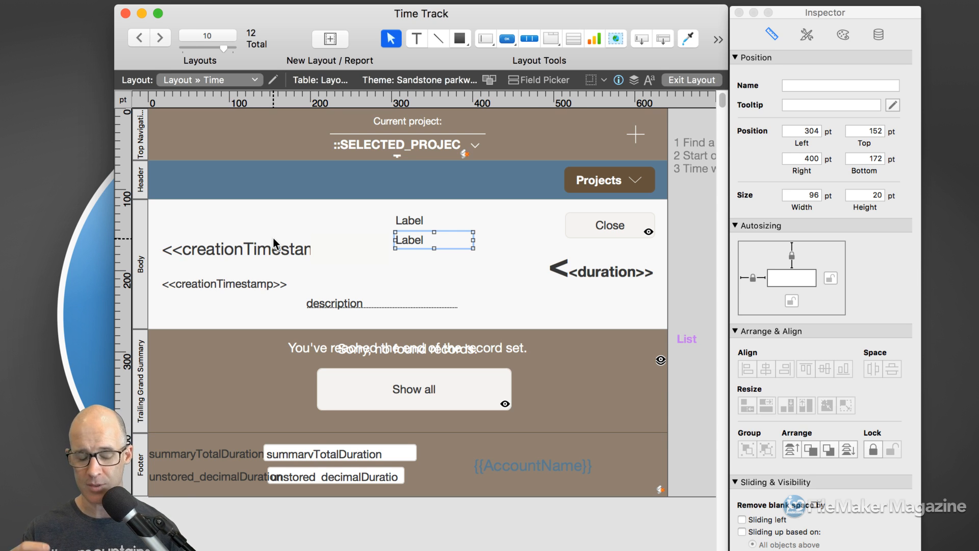
# Duplicate the label four more times with the same offset to continue the evenly spaced column
pyautogui.press('super+d')
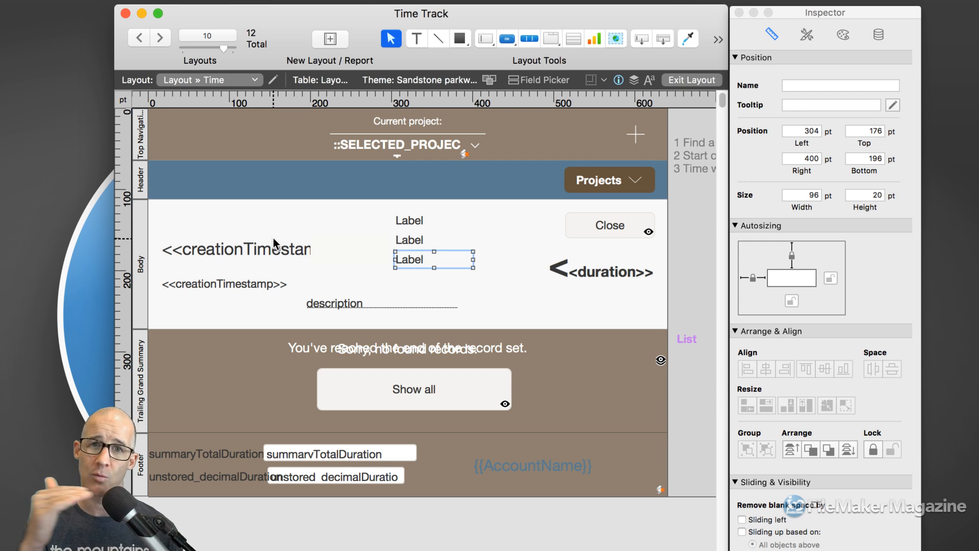
pyautogui.press('super+d')
pyautogui.press('super+d')
pyautogui.press('super+d')
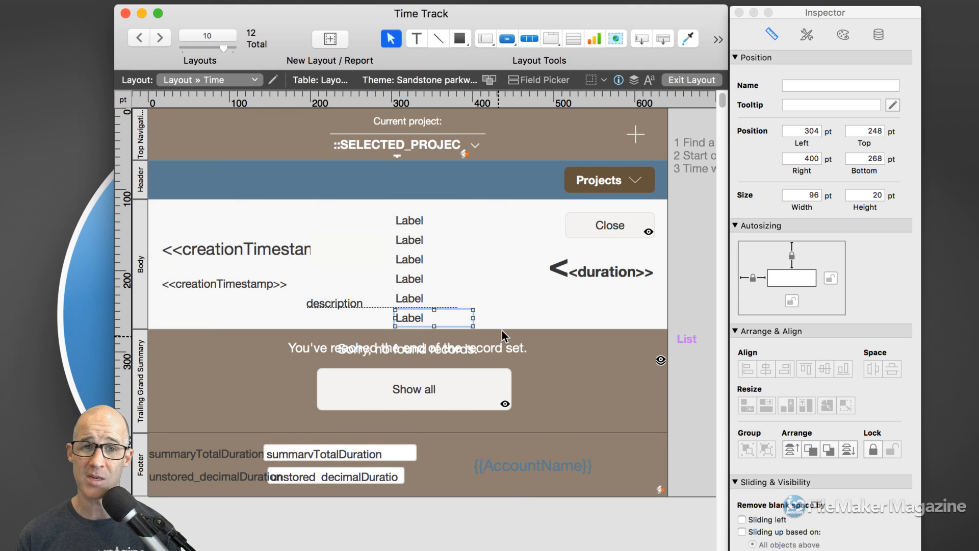
# Delete the five duplicated labels, keeping only the original at the top of the column
pyautogui.keyDown('shift'); pyautogui.click(415, 297); pyautogui.keyUp('shift')
pyautogui.keyDown('shift'); pyautogui.click(417, 279); pyautogui.keyUp('shift')
pyautogui.keyDown('shift'); pyautogui.click(416, 259); pyautogui.keyUp('shift')
pyautogui.keyDown('shift'); pyautogui.click(415, 243); pyautogui.keyUp('shift')
pyautogui.press('Delete')
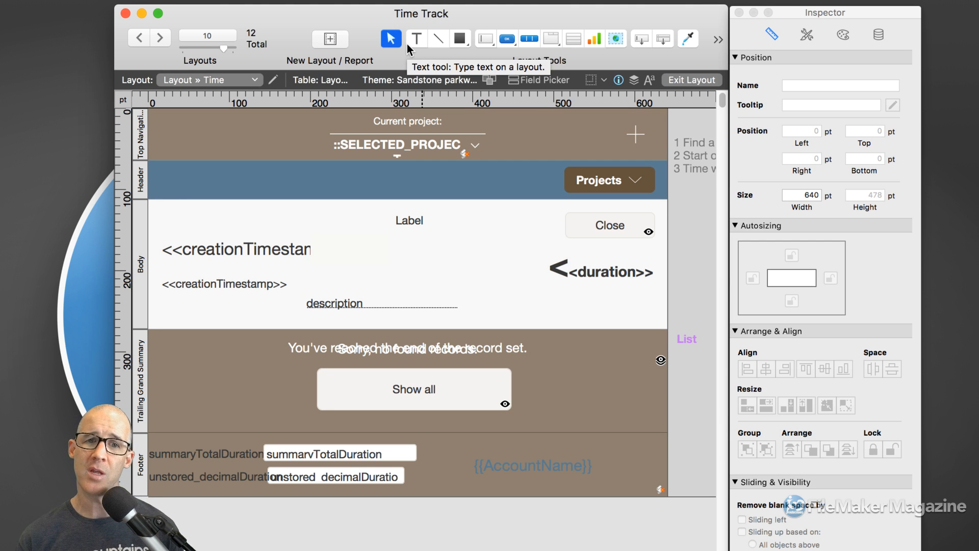
# Draw a rectangle about 80 × 48 pt beside the label in the Body and set its corner radius to 10
pyautogui.click(464, 38)
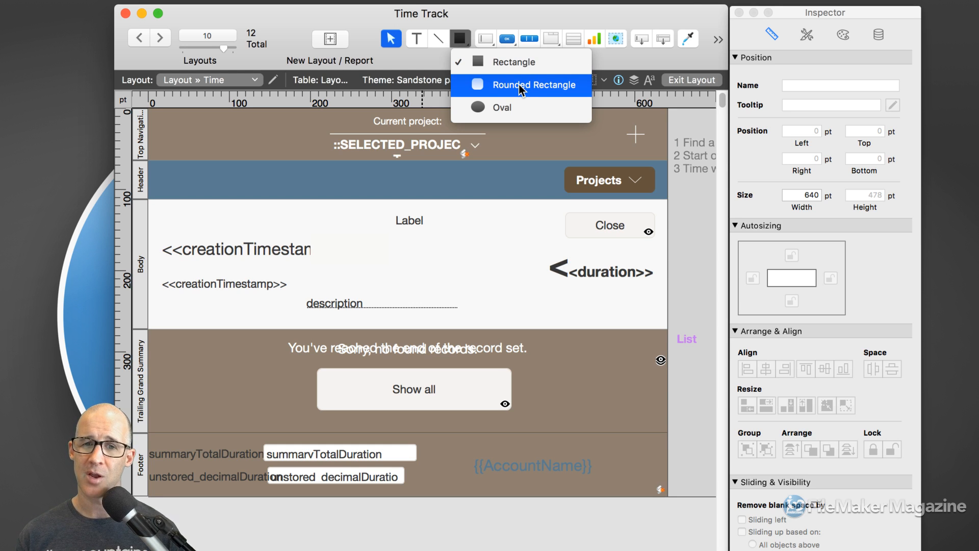
pyautogui.click(505, 63)
pyautogui.moveTo(447, 212); pyautogui.dragTo(514, 247)
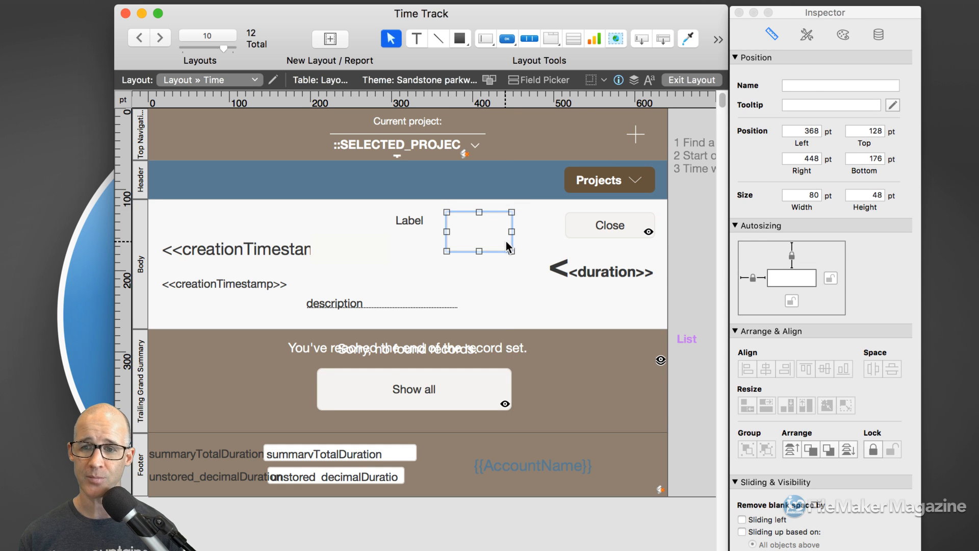
pyautogui.click(845, 35)
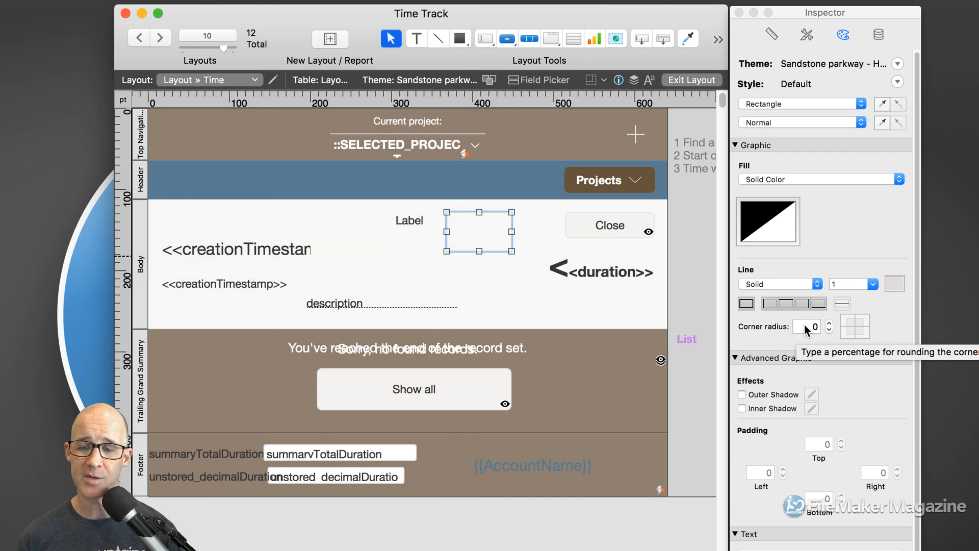
pyautogui.click(803, 325)
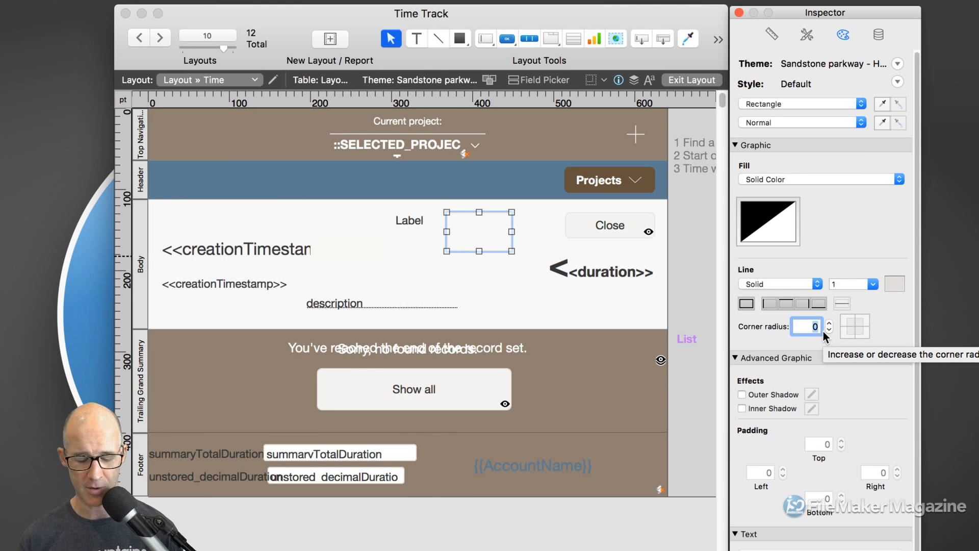
pyautogui.write('10')
pyautogui.press('Return')
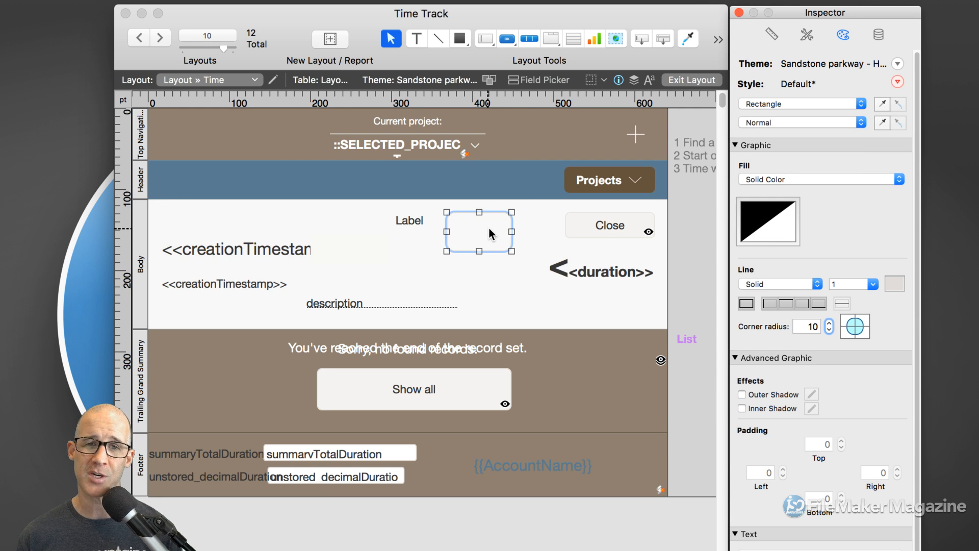
# Draw a rounded rectangle of the same height directly beside the first rectangle and set its corner radius to 10
pyautogui.click(461, 38)
pyautogui.moveTo(462, 39); pyautogui.dragTo(487, 83)
pyautogui.moveTo(512, 213); pyautogui.dragTo(551, 251)
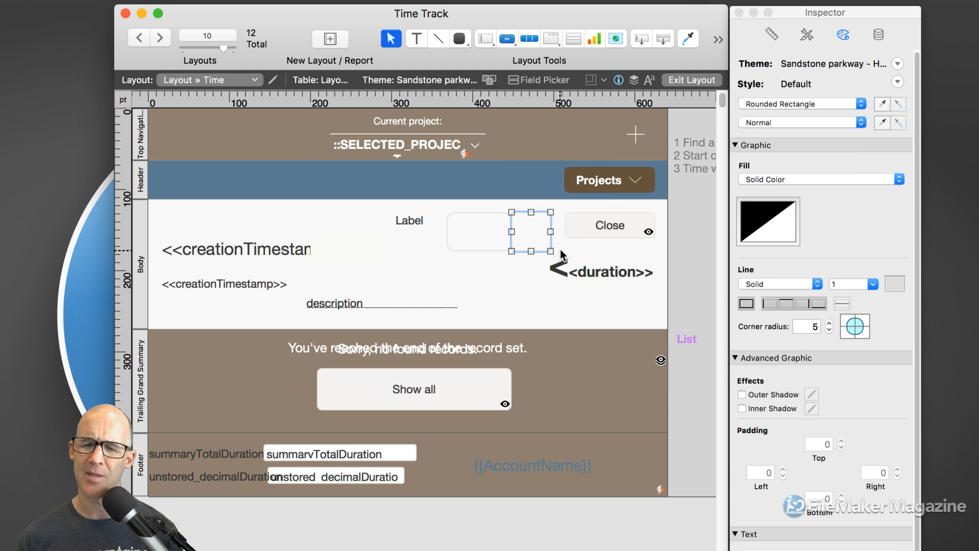
pyautogui.click(812, 327)
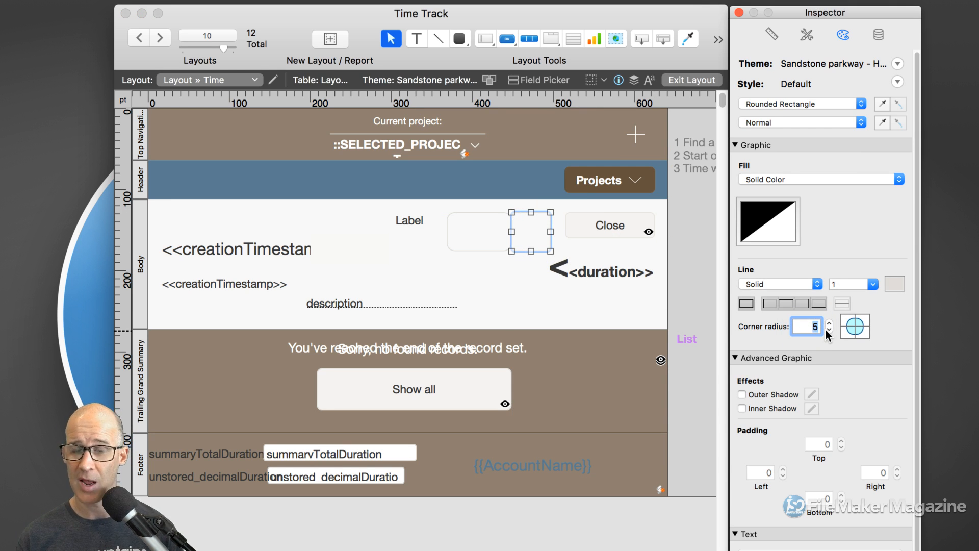
pyautogui.write('10')
pyautogui.press('Tab')
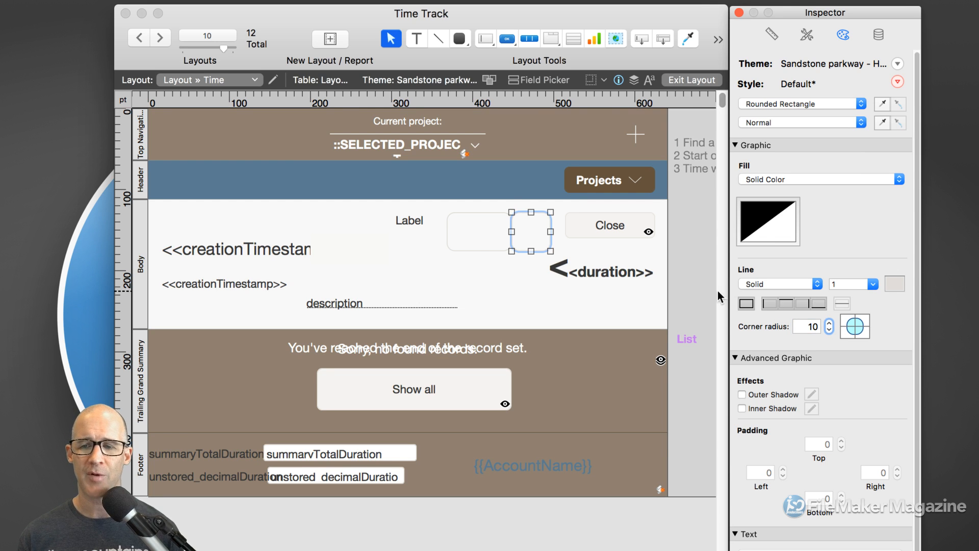
# Select both rectangles between the label and the Close button and delete them
pyautogui.click(485, 219)
pyautogui.click(522, 228)
pyautogui.click(505, 230)
pyautogui.click(521, 232)
pyautogui.click(492, 228)
pyautogui.keyDown('shift'); pyautogui.click(536, 231); pyautogui.keyUp('shift')
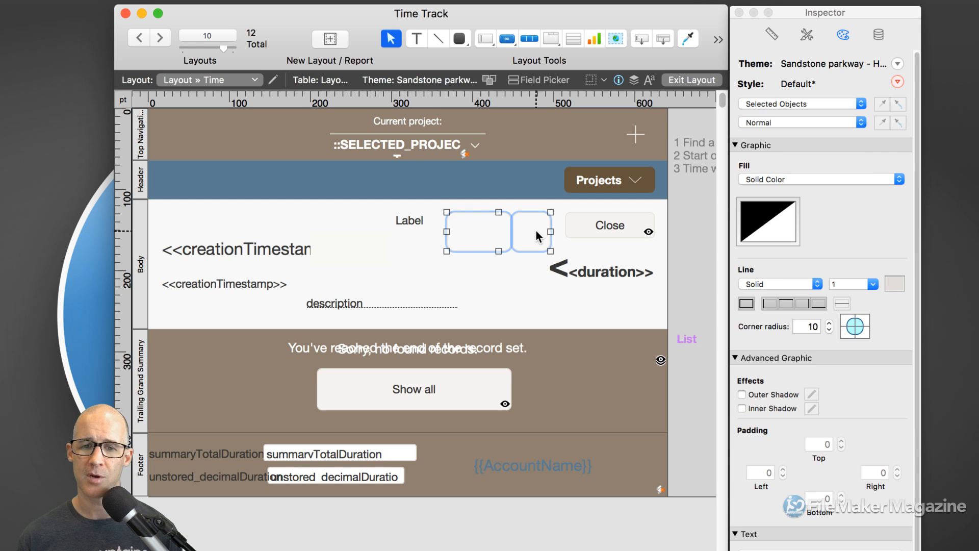
pyautogui.press('Delete')
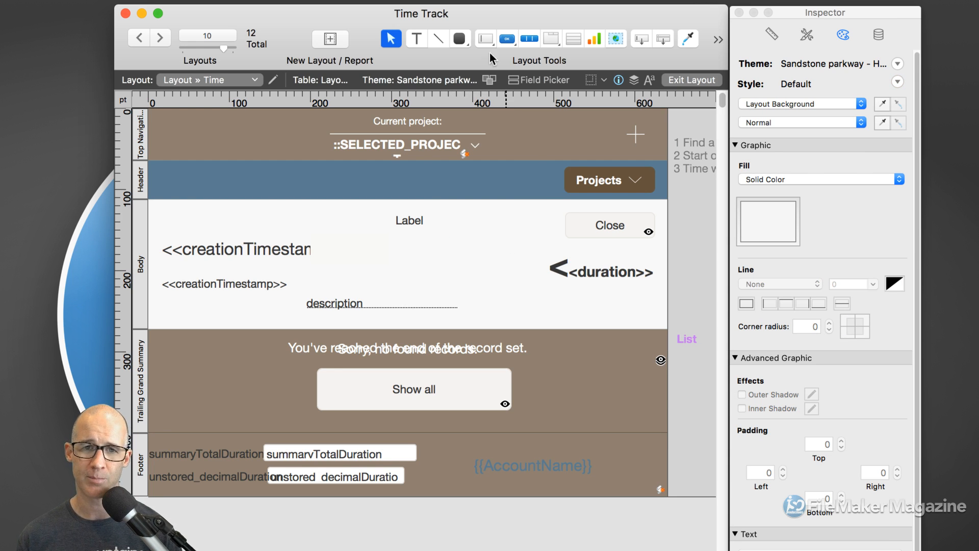
# Draw a perfect circle about 64 × 64 pt with the Oval tool between the label and the Close button
pyautogui.moveTo(464, 39); pyautogui.dragTo(457, 146)
pyautogui.moveTo(446, 212); pyautogui.dragTo(538, 302)
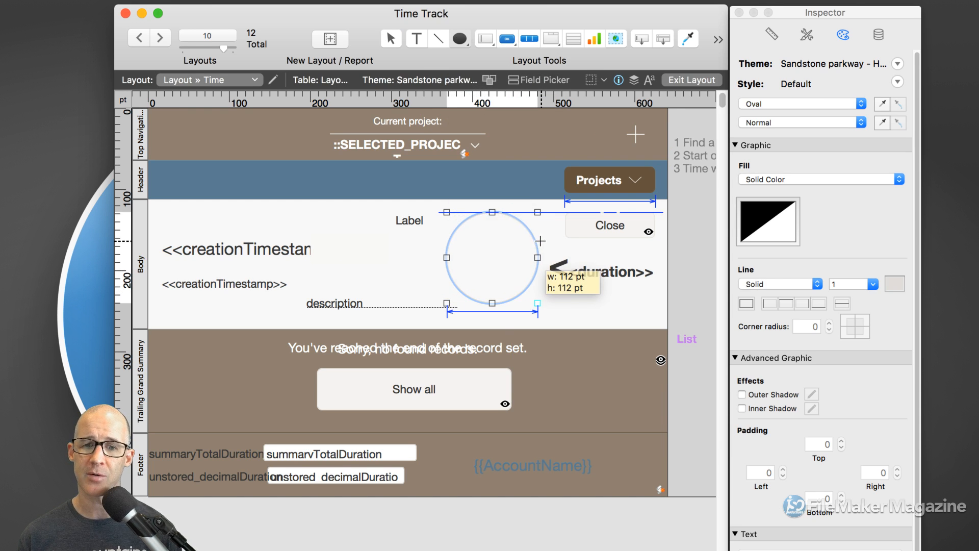
pyautogui.moveTo(534, 240)
pyautogui.mouseDown()
pyautogui.moveTo(498, 224)
pyautogui.moveTo(486, 237)
pyautogui.moveTo(482, 225)
pyautogui.moveTo(489, 231)
pyautogui.mouseUp()
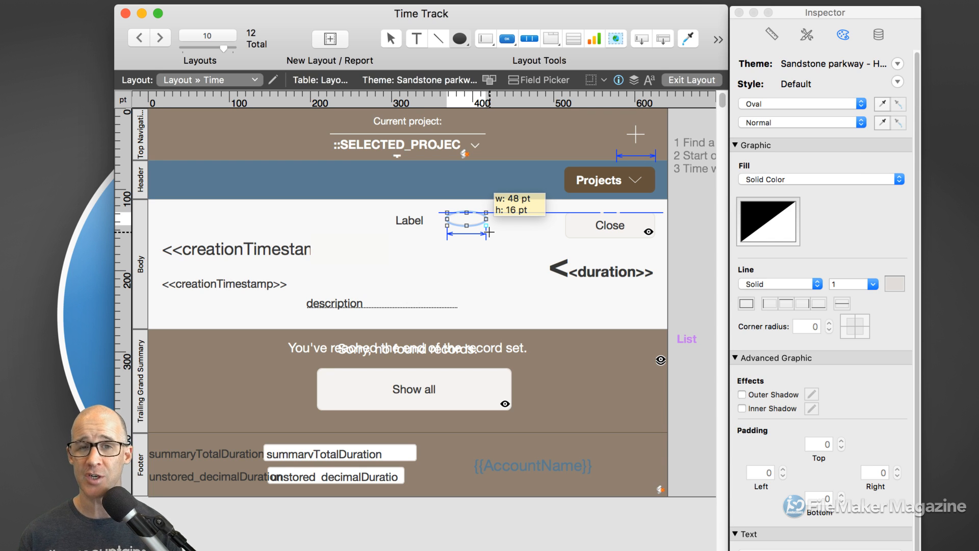
pyautogui.moveTo(488, 232); pyautogui.dragTo(505, 250)
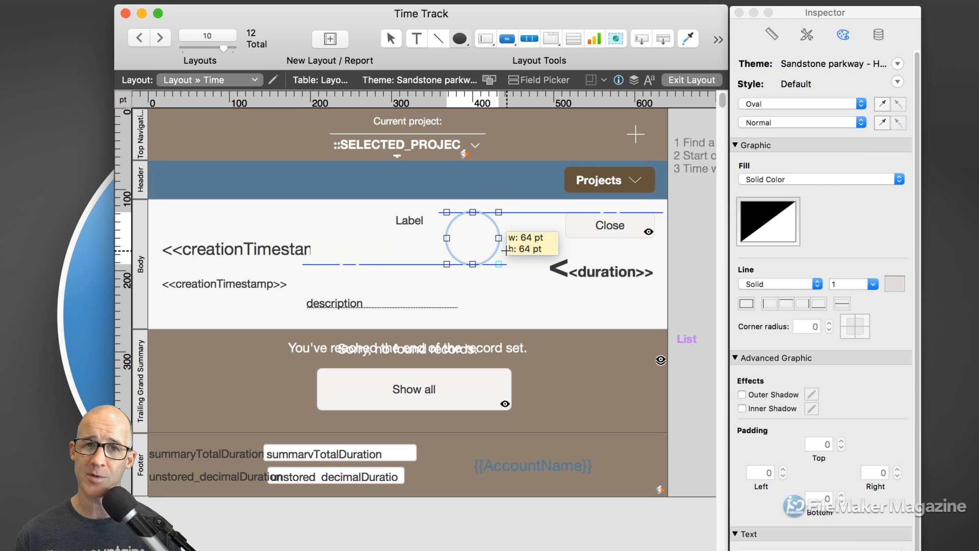
pyautogui.moveTo(505, 250); pyautogui.dragTo(505, 250)
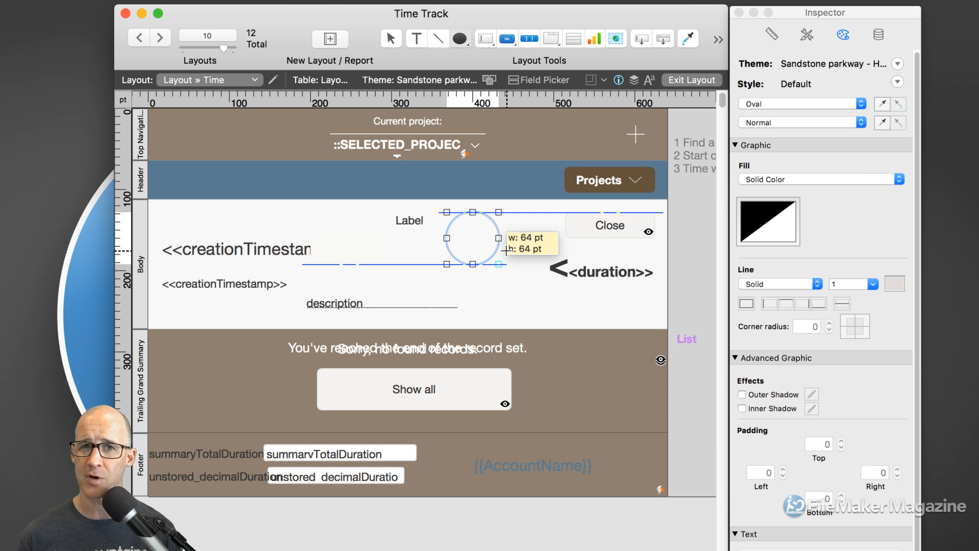
pyautogui.moveTo(505, 250); pyautogui.dragTo(506, 250)
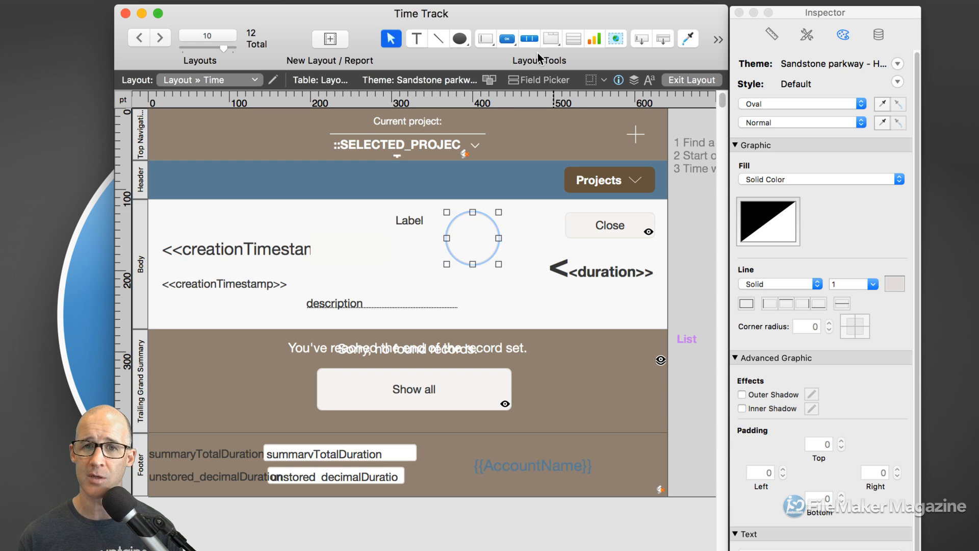
# Place an edit box for the type field, about 64 × 64 pt, over the Header part without creating a label
pyautogui.moveTo(637, 45); pyautogui.dragTo(332, 189)
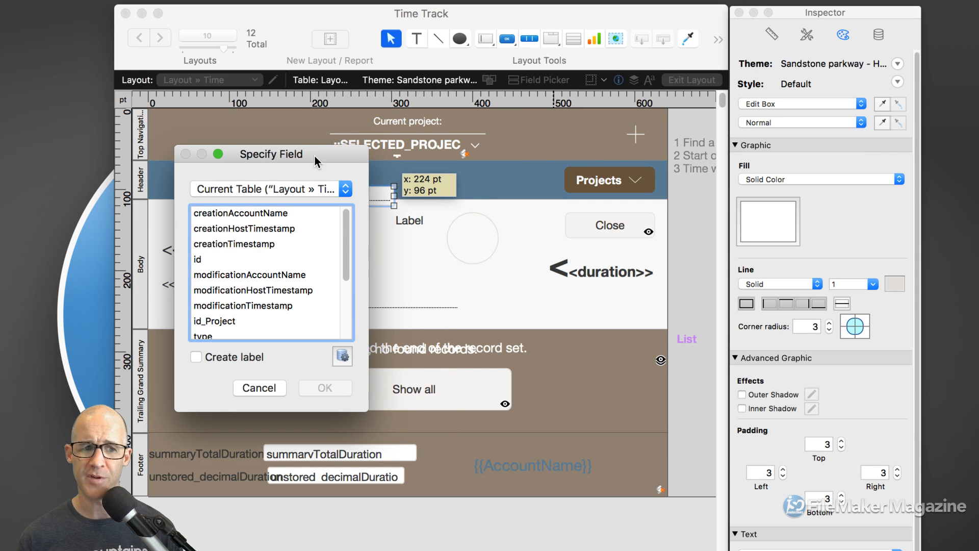
pyautogui.moveTo(315, 157); pyautogui.dragTo(375, 93)
pyautogui.moveTo(405, 169); pyautogui.dragTo(368, 206)
pyautogui.click(284, 206)
pyautogui.click(380, 322)
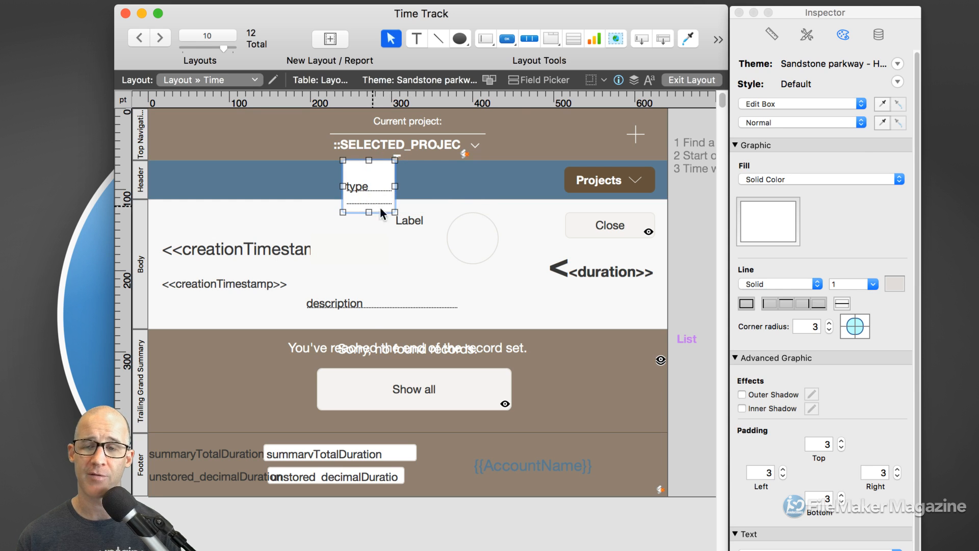
# Collapse all Inspector appearance sections below Graphic, and in the position settings collapse Autosizing, Arrange & Align and Sliding & Visibility
pyautogui.click(734, 358)
pyautogui.click(738, 371)
pyautogui.click(737, 387)
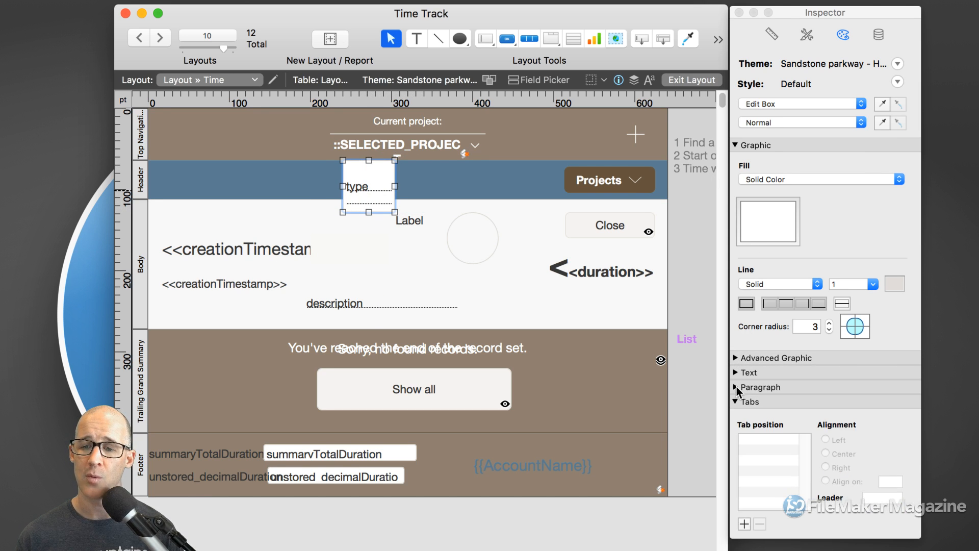
pyautogui.click(734, 401)
pyautogui.click(771, 38)
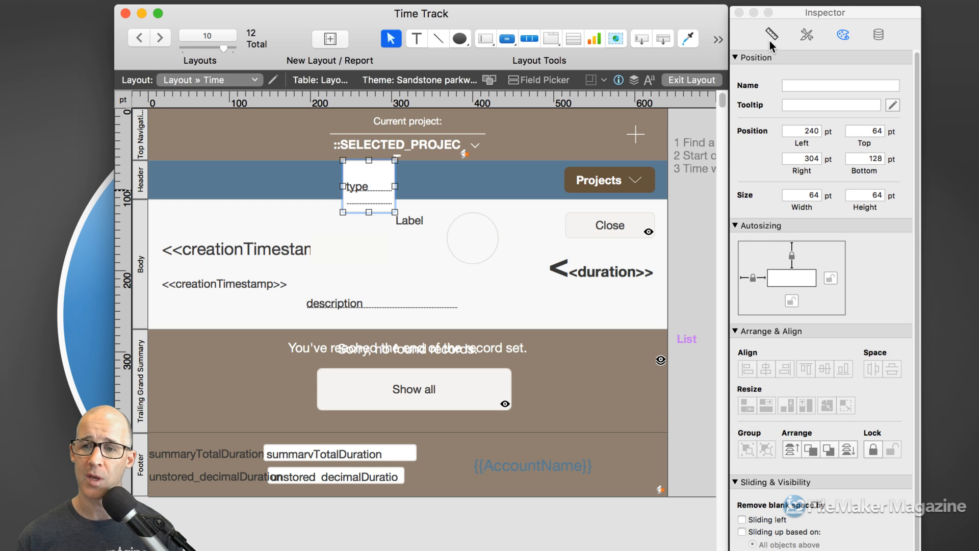
pyautogui.click(735, 331)
pyautogui.click(733, 345)
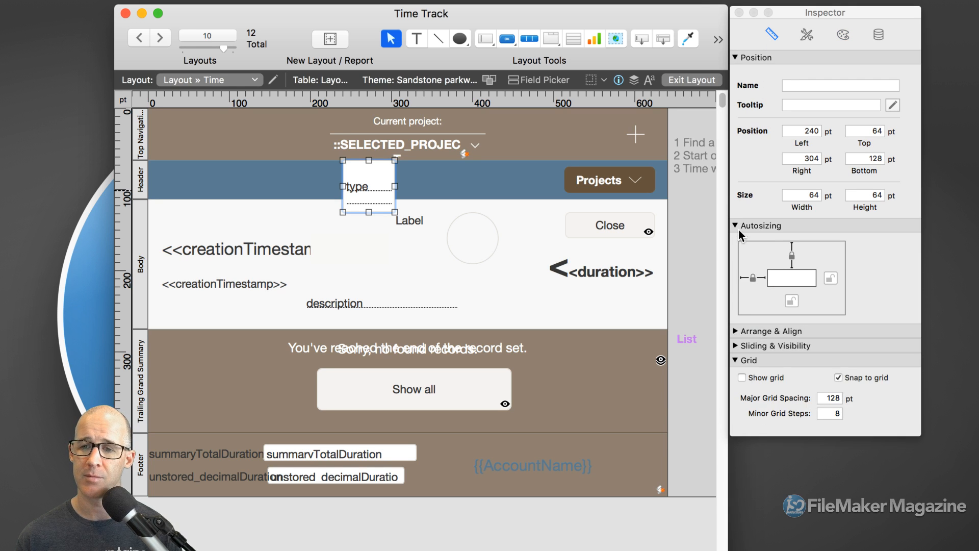
pyautogui.click(736, 226)
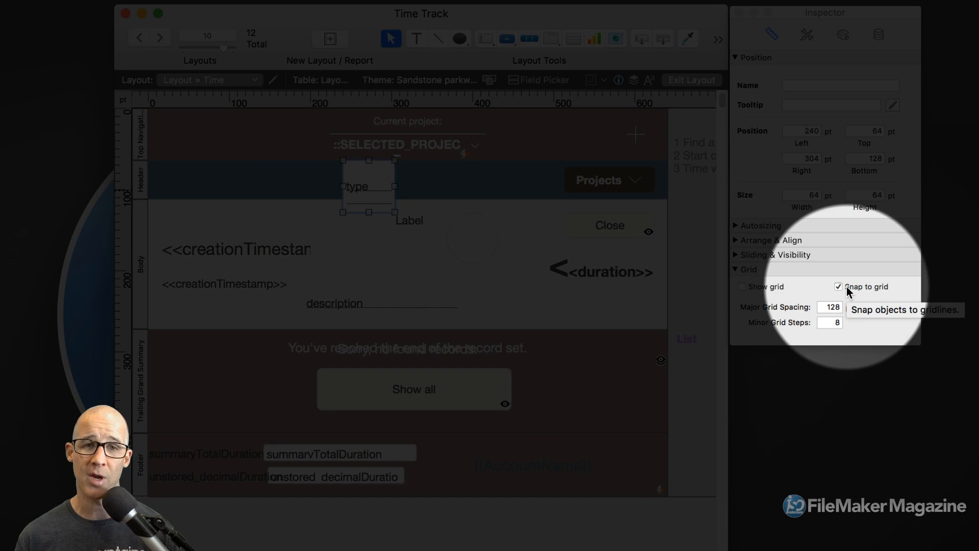
# Compare resizing the type field with Snap to grid off (about 81 × 81 pt) and on (about 80 × 80 pt), ending at about 105 × 105 pt
pyautogui.click(847, 287)
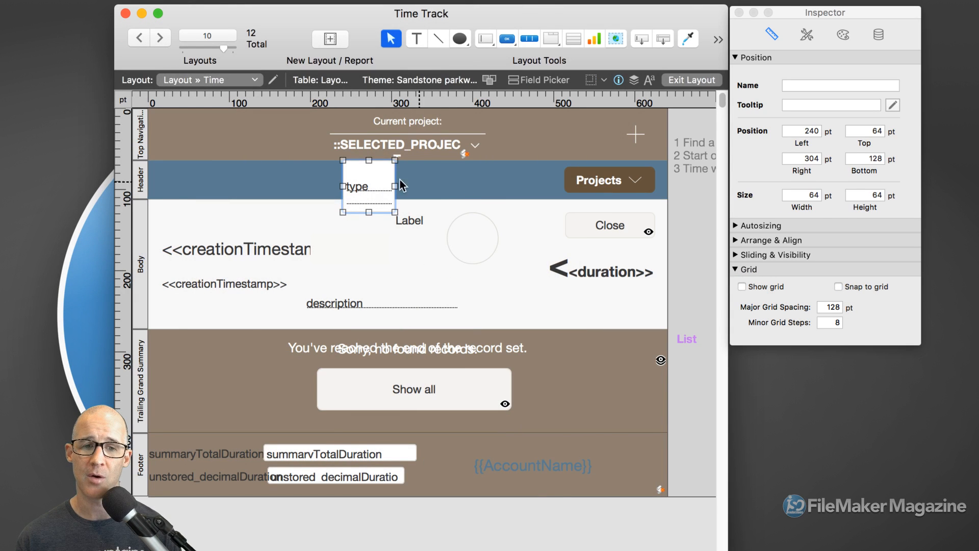
pyautogui.moveTo(395, 212)
pyautogui.mouseDown()
pyautogui.moveTo(444, 257)
pyautogui.moveTo(383, 210)
pyautogui.moveTo(402, 229)
pyautogui.moveTo(394, 224)
pyautogui.mouseUp()
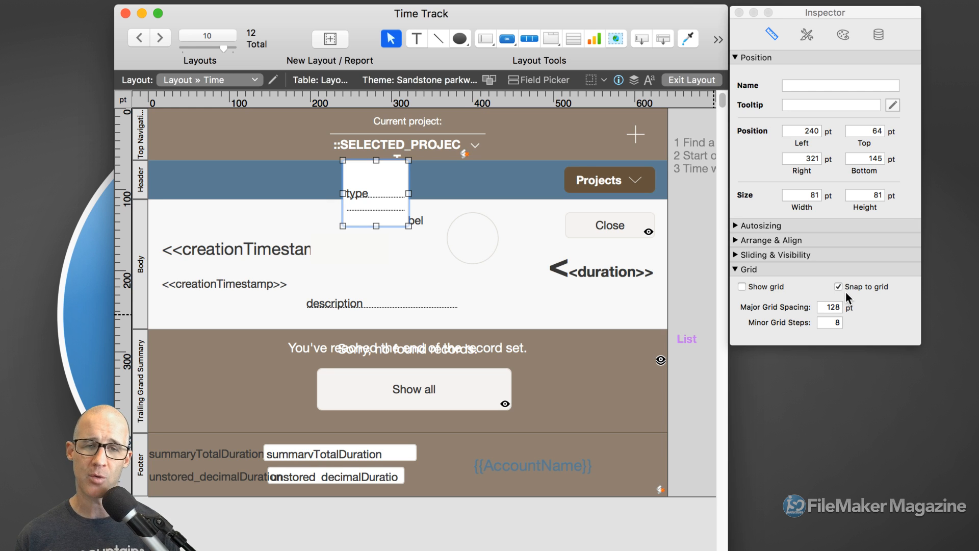
pyautogui.moveTo(408, 226)
pyautogui.mouseDown()
pyautogui.moveTo(455, 268)
pyautogui.moveTo(397, 218)
pyautogui.mouseUp()
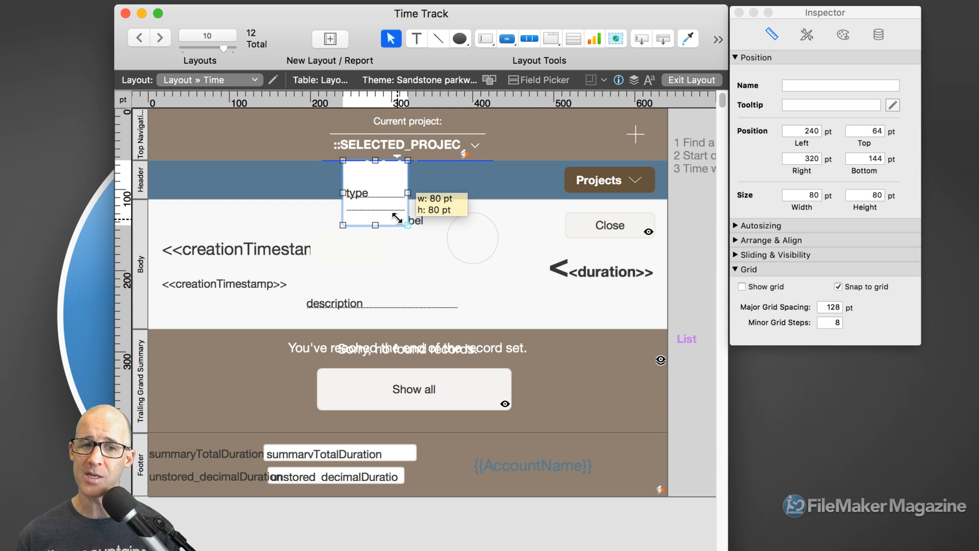
pyautogui.moveTo(397, 218); pyautogui.dragTo(426, 201)
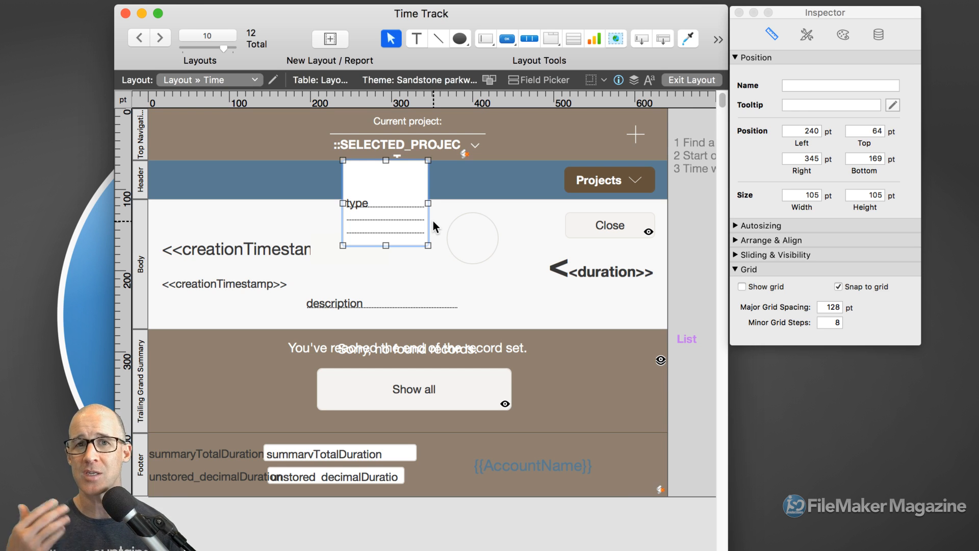
# Delete the type field from the Header and the remaining Label text from the Body
pyautogui.click(403, 198)
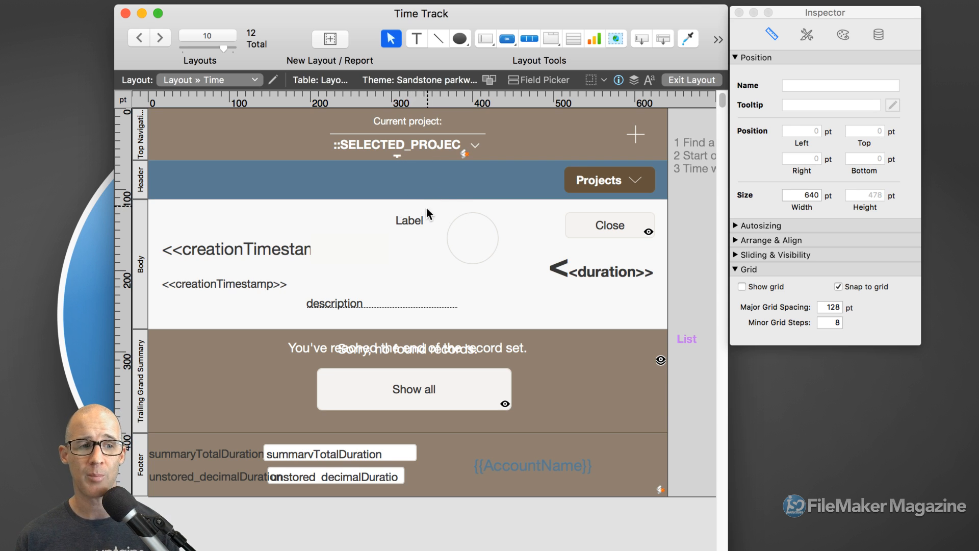
pyautogui.click(142, 180)
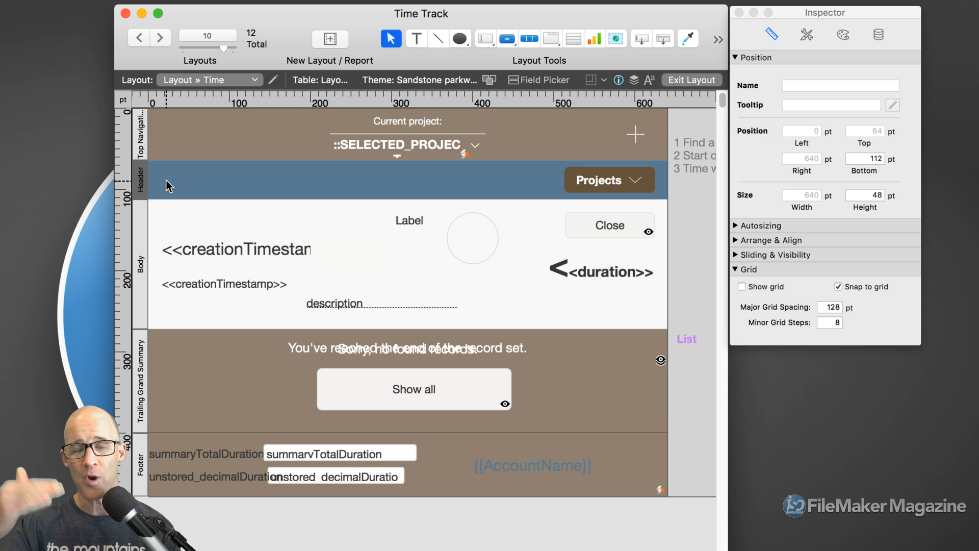
pyautogui.click(421, 224)
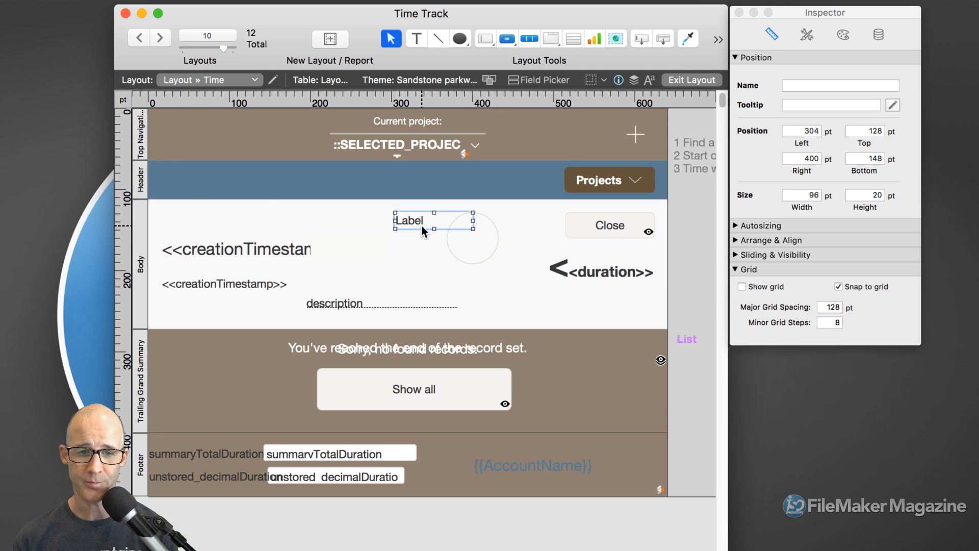
pyautogui.press('Delete')
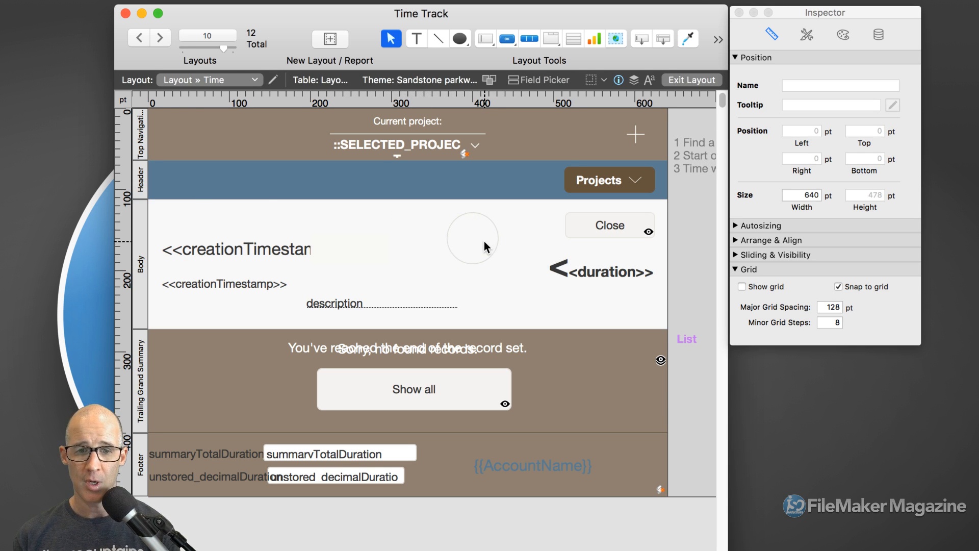
# Duplicate the description field to 272 pt left and 128 pt top, keeping description as its specified field
pyautogui.click(485, 36)
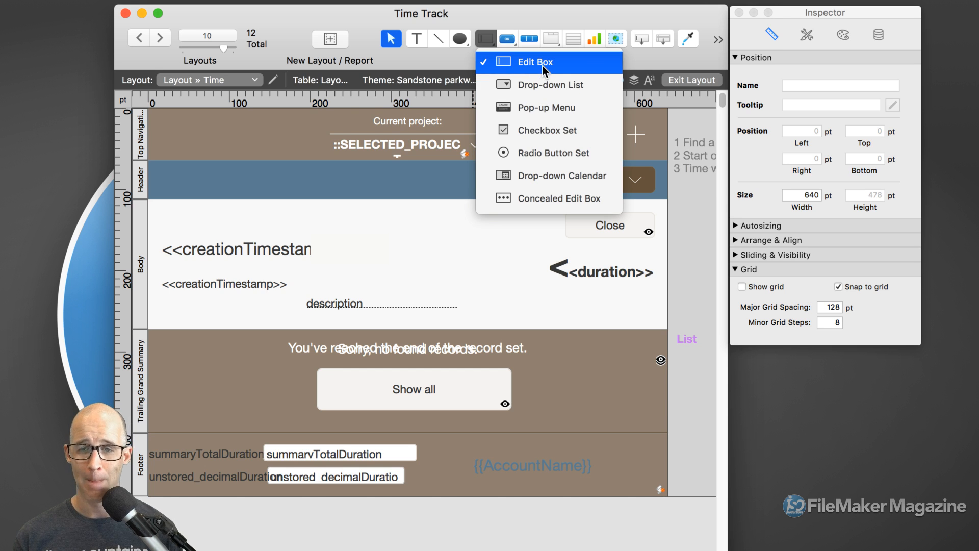
pyautogui.click(634, 59)
pyautogui.click(348, 307)
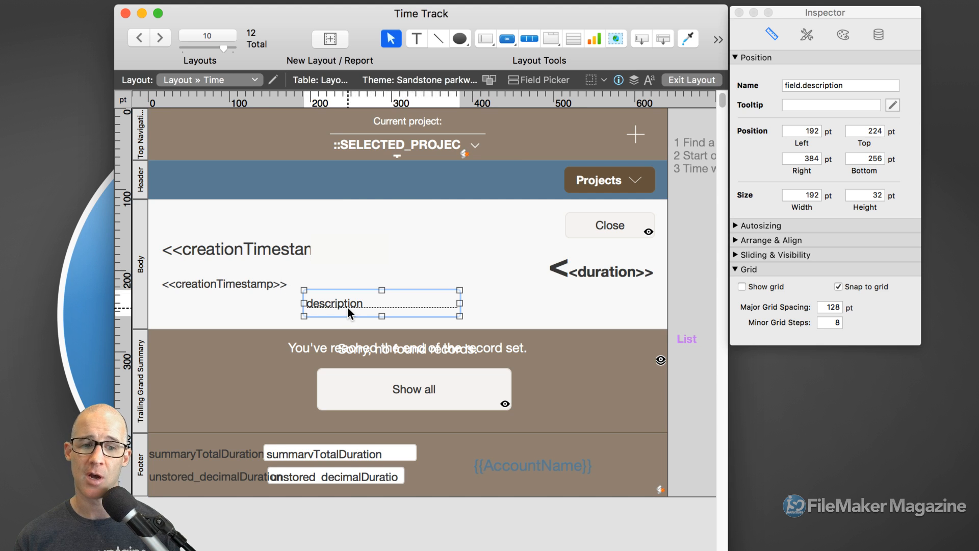
pyautogui.moveTo(349, 307); pyautogui.dragTo(412, 223)
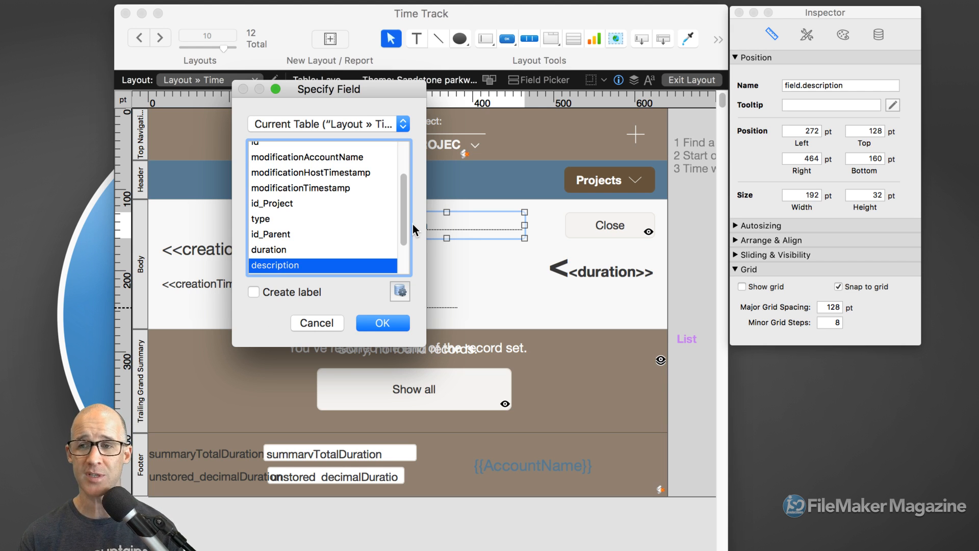
pyautogui.click(362, 324)
# Show the Inspector's data settings, then draw a Pop-up Menu field over the end of the upper description field in the Body, specifying duration
pyautogui.click(879, 39)
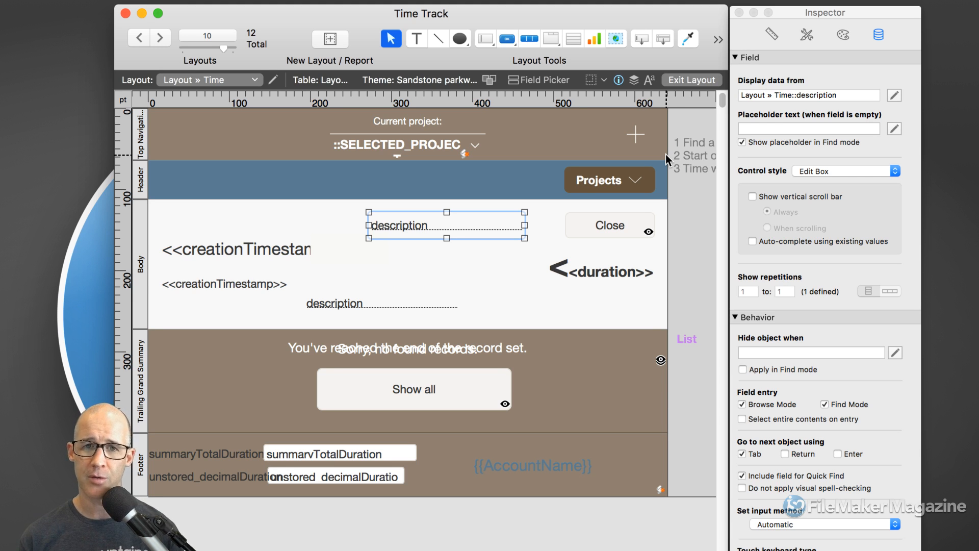
pyautogui.click(485, 39)
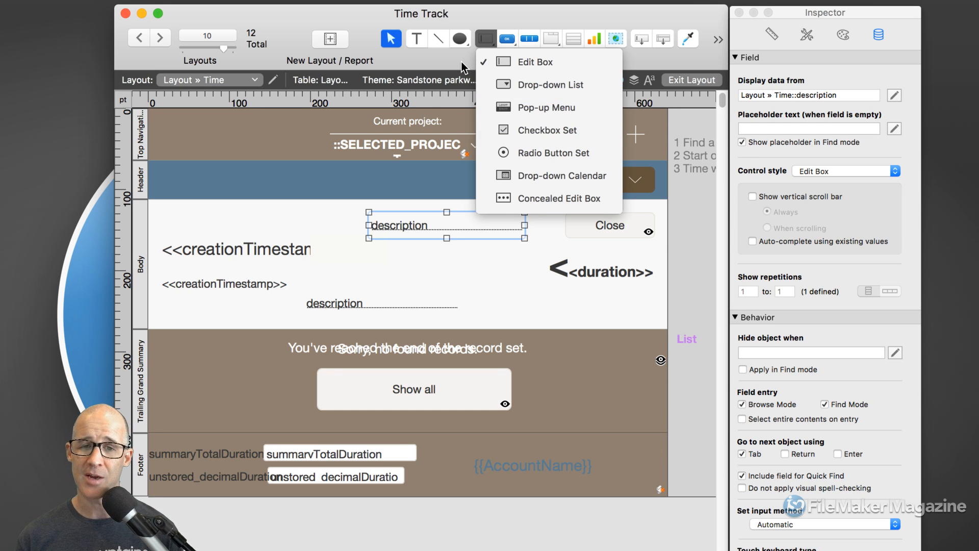
pyautogui.click(528, 106)
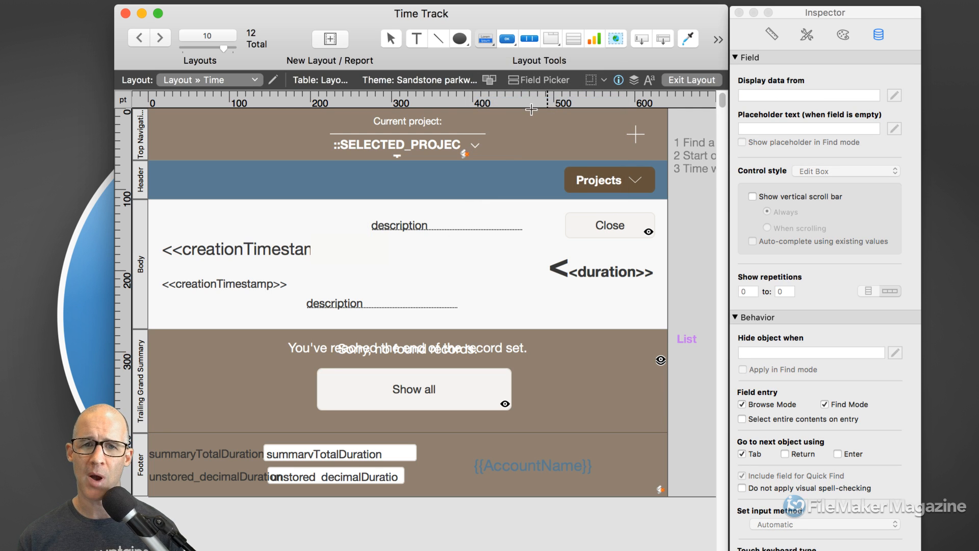
pyautogui.moveTo(473, 212); pyautogui.dragTo(564, 238)
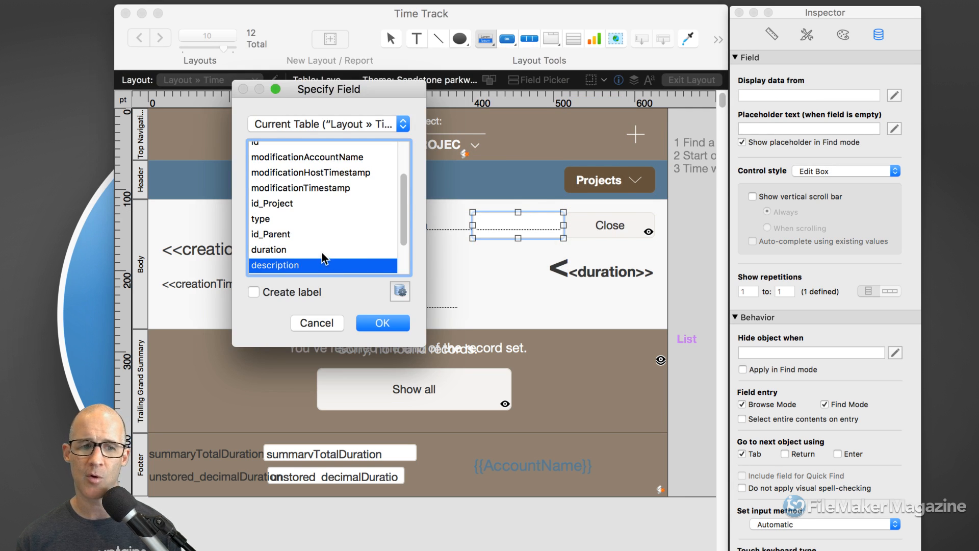
pyautogui.click(323, 250)
pyautogui.click(384, 323)
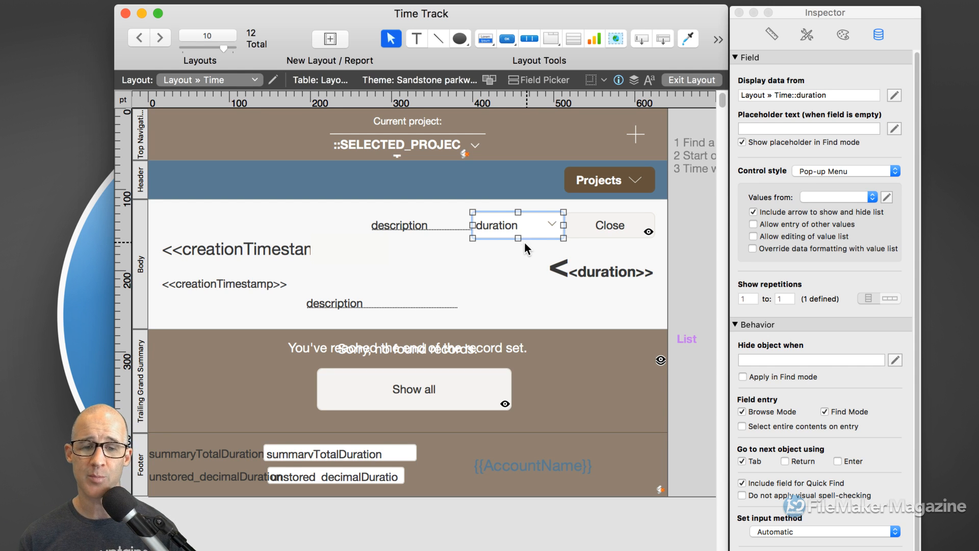
# Delete the pop-up duration field beside the Close button
pyautogui.click(458, 220)
pyautogui.click(525, 224)
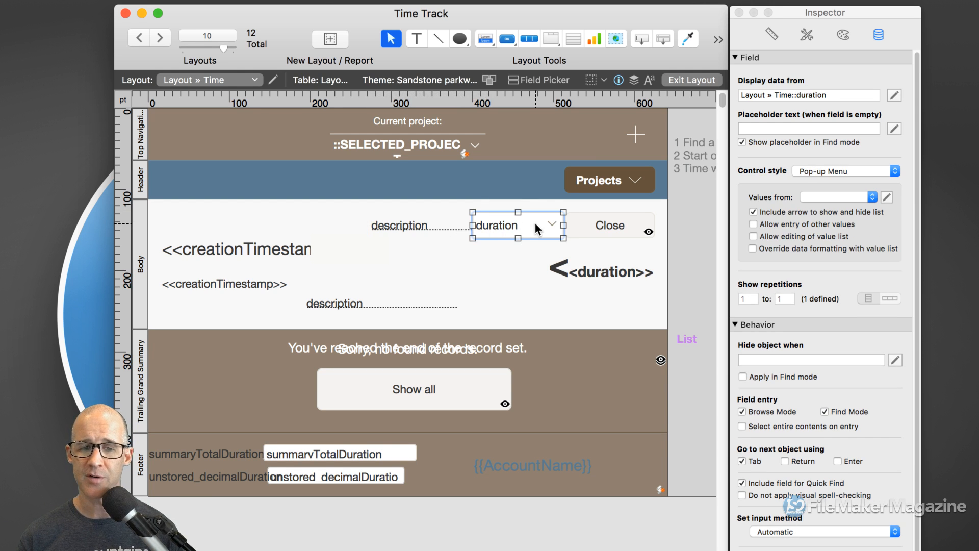
pyautogui.press('Delete')
# Examine the control styles offered for the upper description field and the matching types in the field tool, keeping Edit Box
pyautogui.click(485, 225)
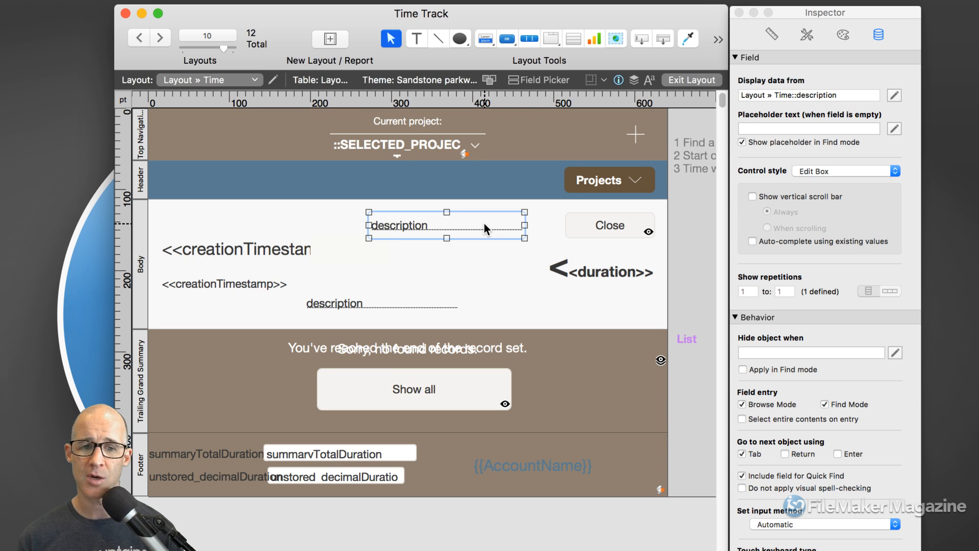
pyautogui.click(836, 172)
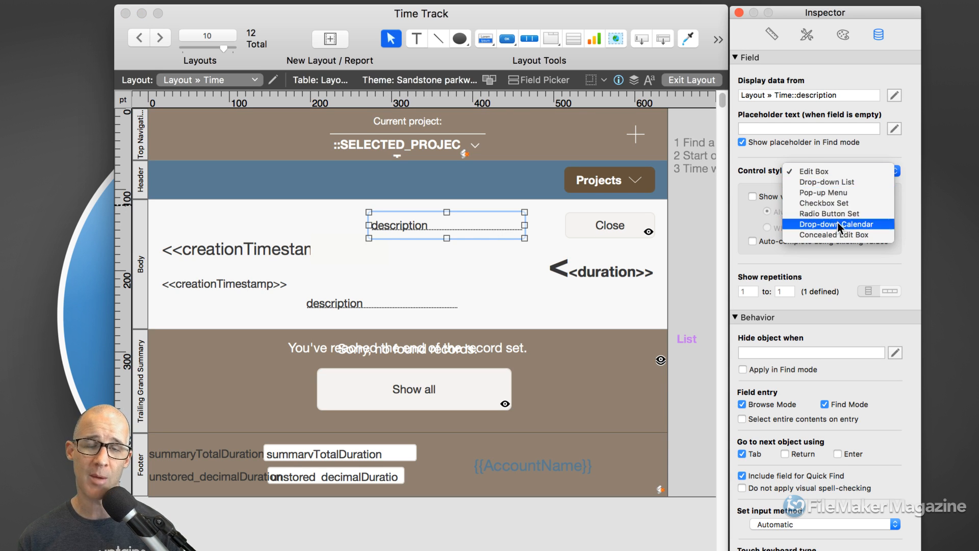
pyautogui.click(486, 39)
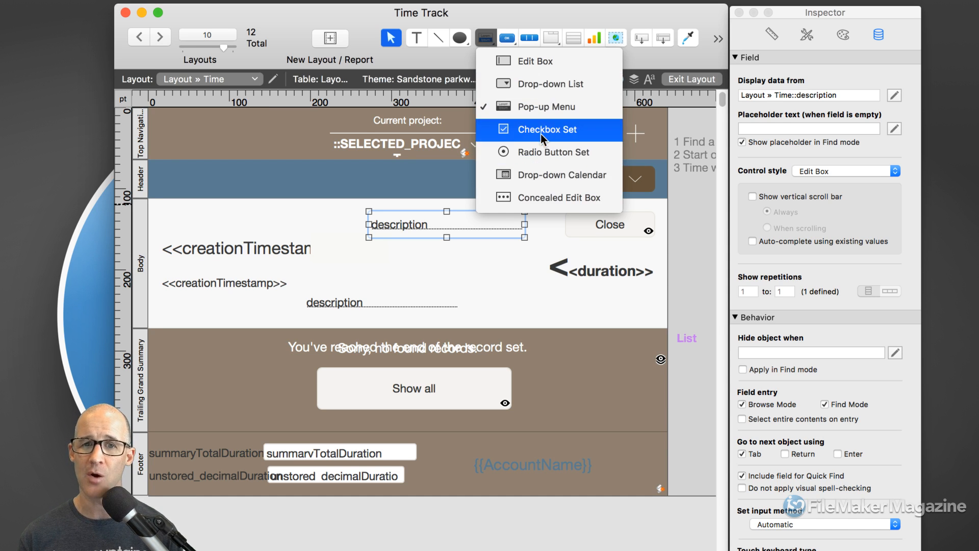
pyautogui.click(535, 61)
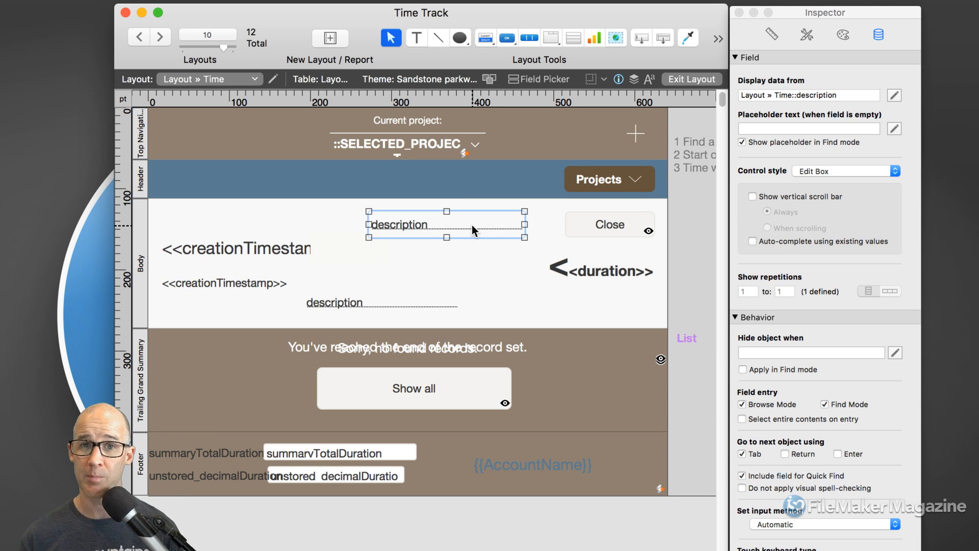
# Duplicate the upper description field, specify the copy as type, and align it directly beneath the original
pyautogui.moveTo(472, 225); pyautogui.dragTo(496, 261)
pyautogui.doubleClick(496, 261)
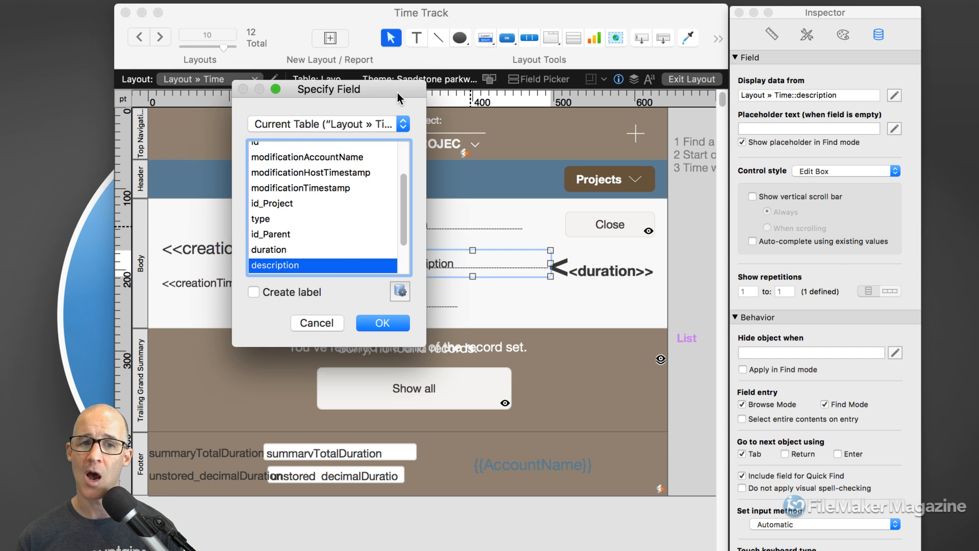
pyautogui.moveTo(396, 94); pyautogui.dragTo(351, 82)
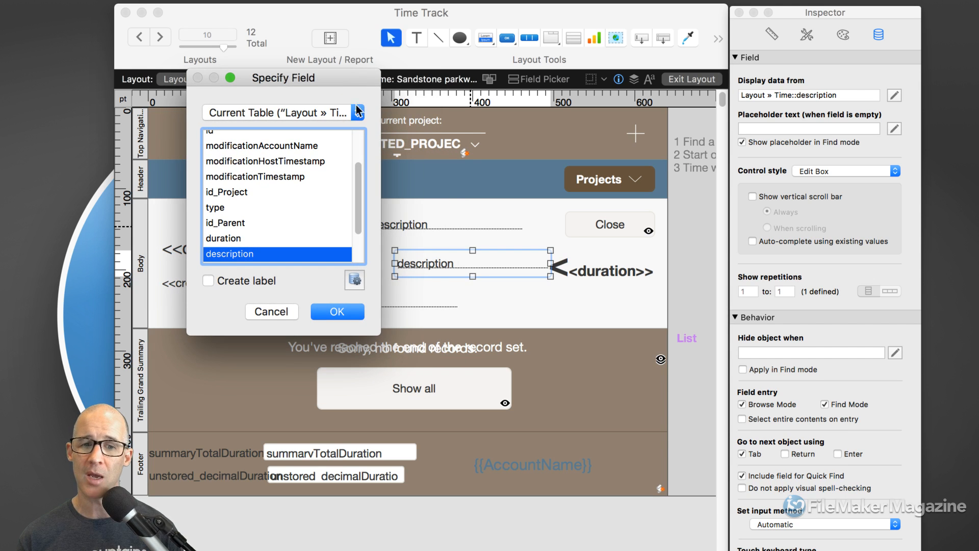
pyautogui.click(286, 210)
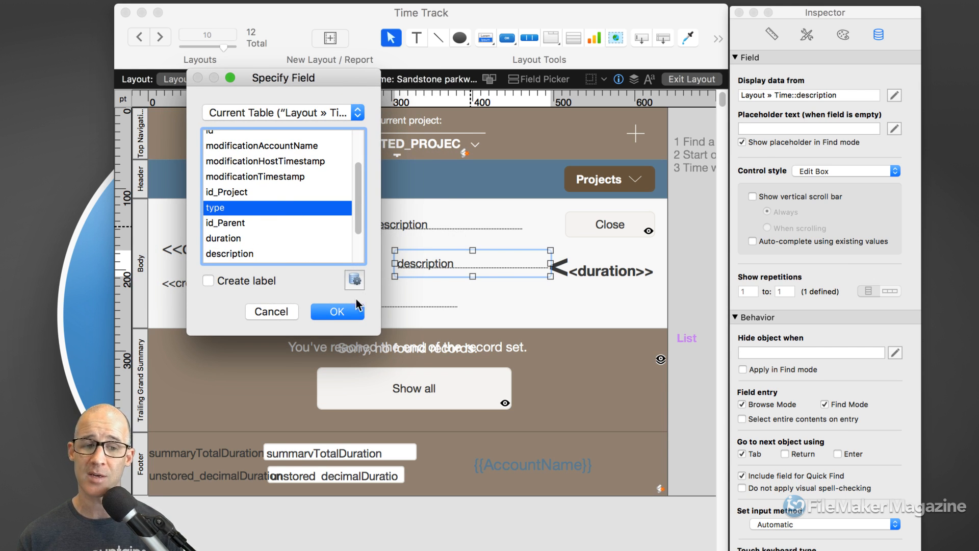
pyautogui.click(337, 311)
pyautogui.moveTo(424, 271); pyautogui.dragTo(404, 249)
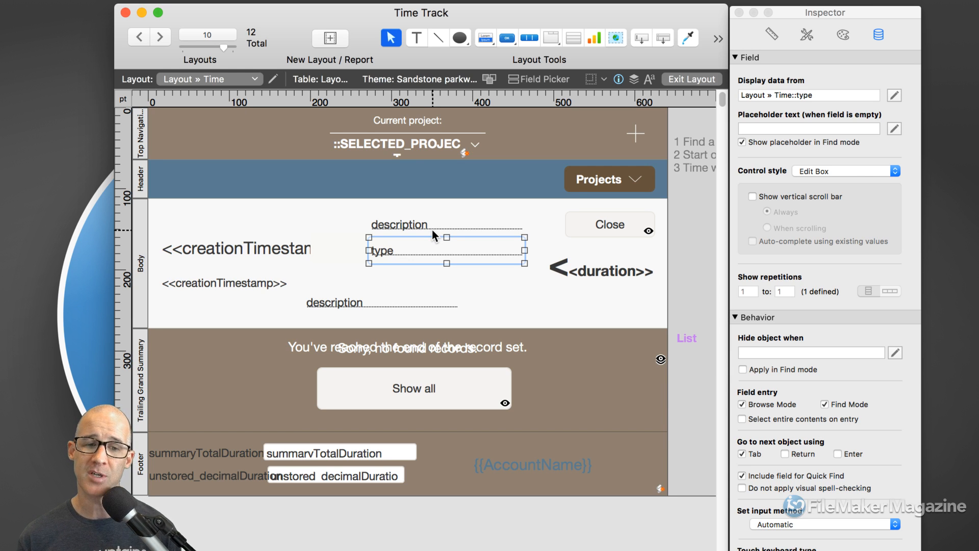
# Duplicate the stacked description and type fields together, placing the copies lower and offset toward the duration merge field
pyautogui.keyDown('shift'); pyautogui.click(434, 226); pyautogui.keyUp('shift')
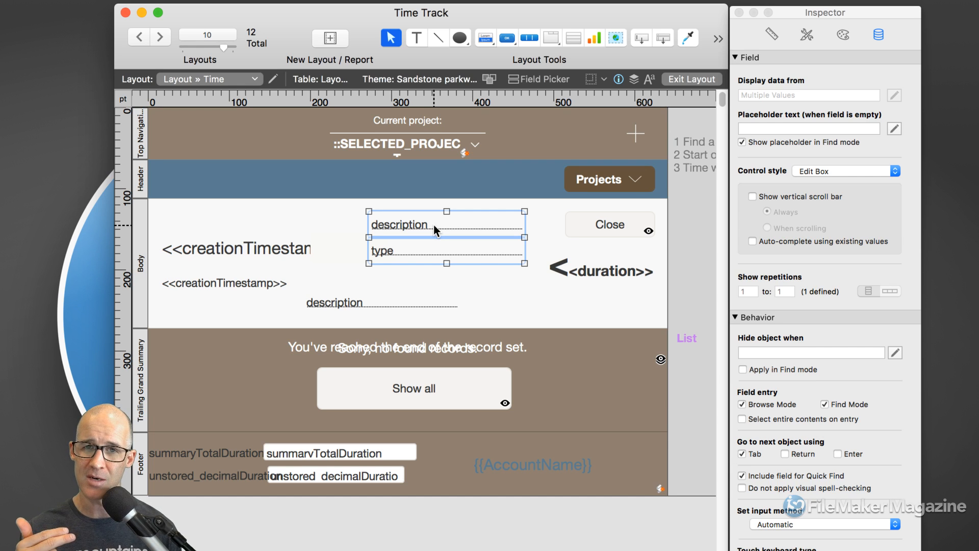
pyautogui.moveTo(434, 226); pyautogui.dragTo(482, 295)
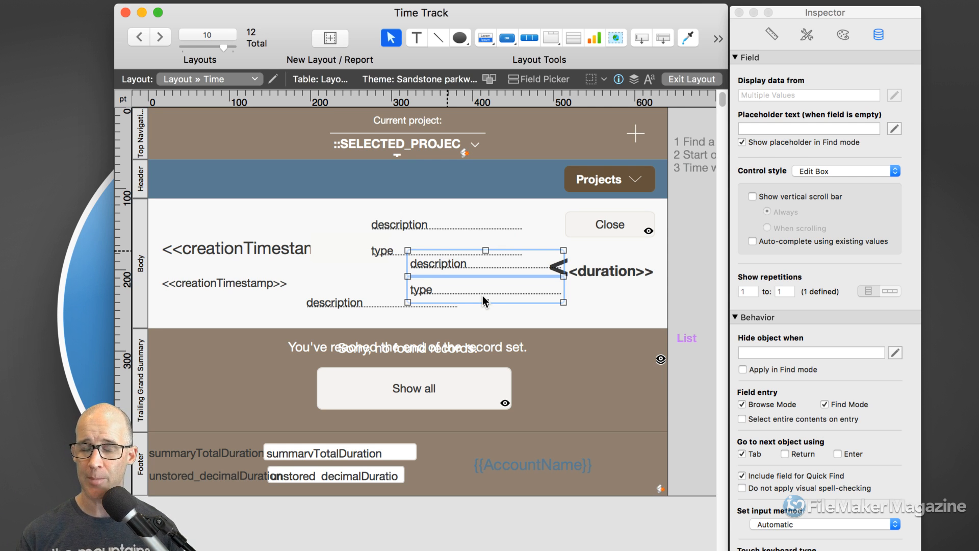
pyautogui.click(397, 268)
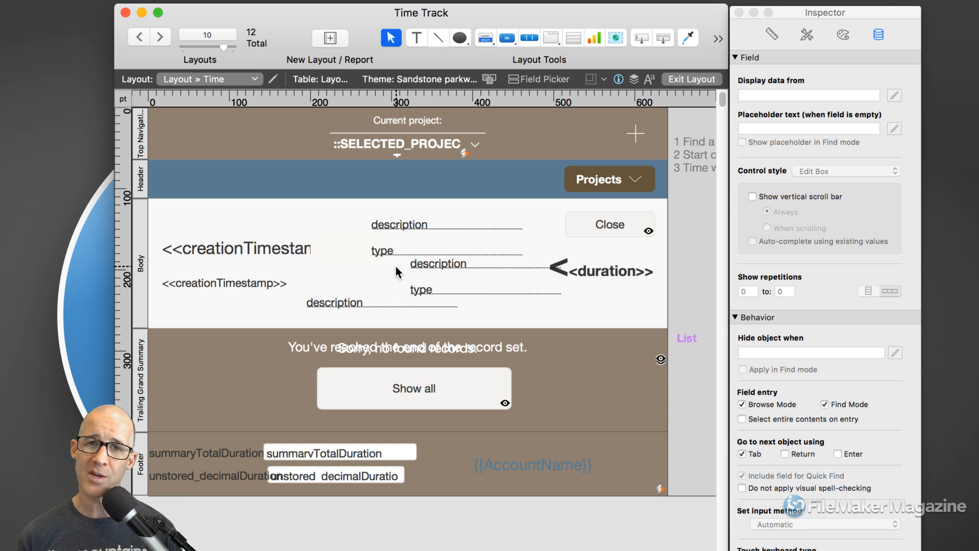
# Change the offset description copy to display data from id_Parent, and reopen its field specification without making a change
pyautogui.click(462, 261)
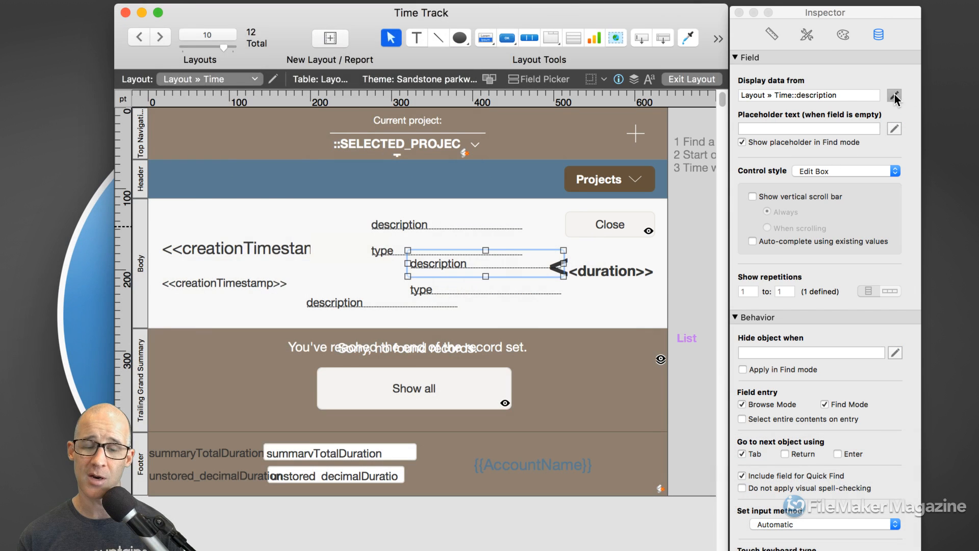
pyautogui.click(894, 95)
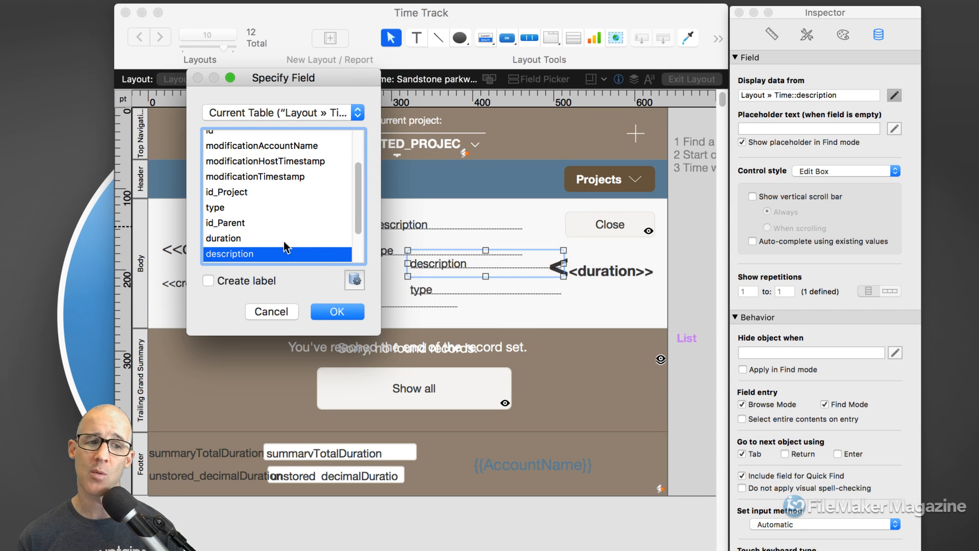
pyautogui.click(246, 224)
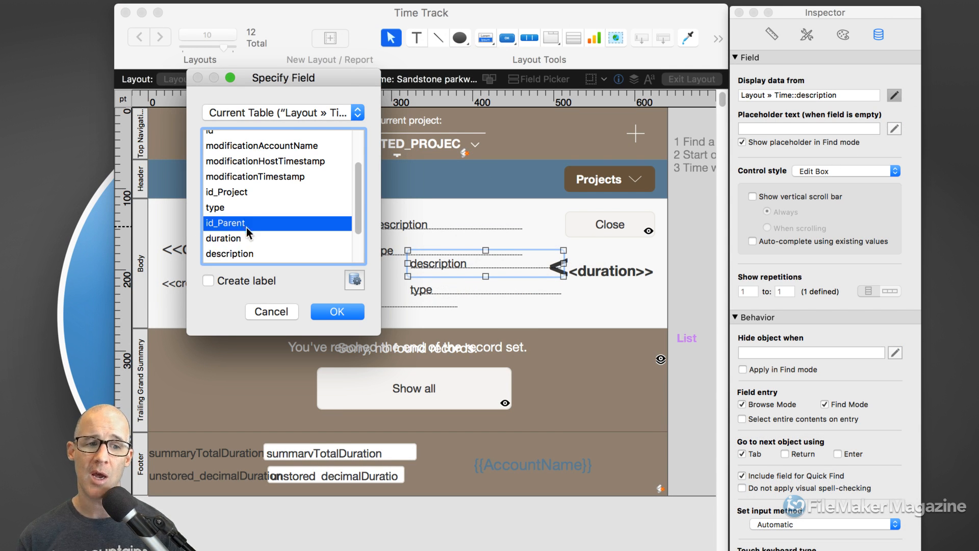
pyautogui.click(336, 310)
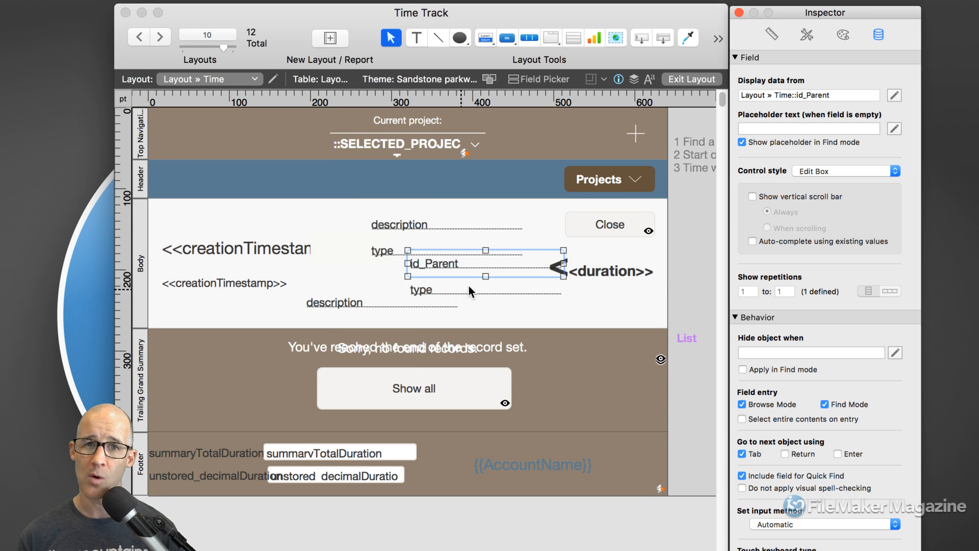
pyautogui.doubleClick(463, 267)
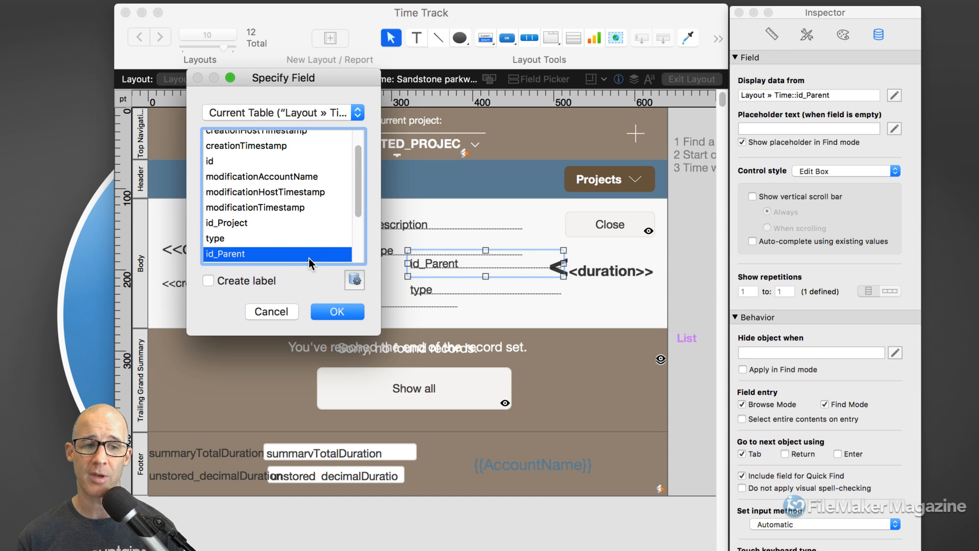
pyautogui.click(288, 310)
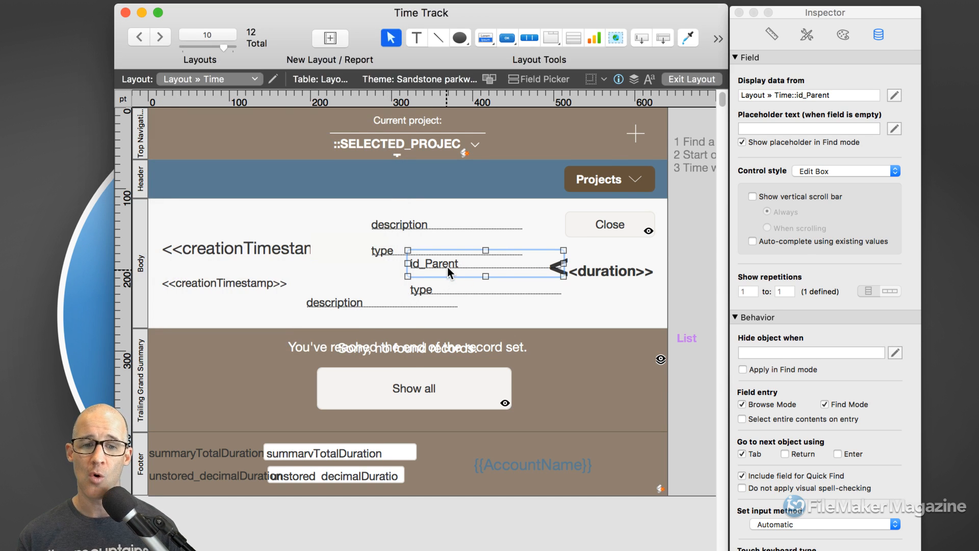
# Examine the context commands for the id_Parent field, including Specify Field, and dismiss them without applying any
pyautogui.click(466, 270)
pyautogui.click(479, 272)
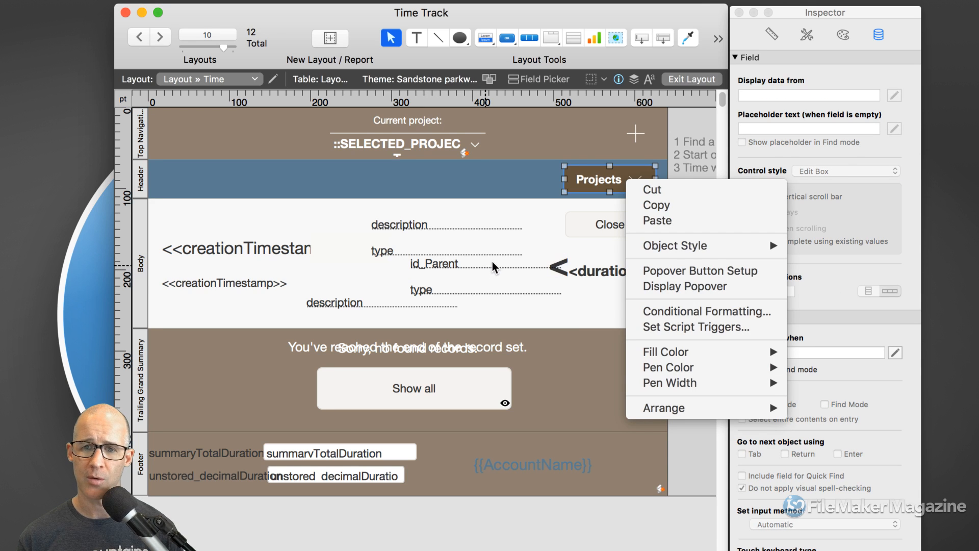
pyautogui.click(501, 265)
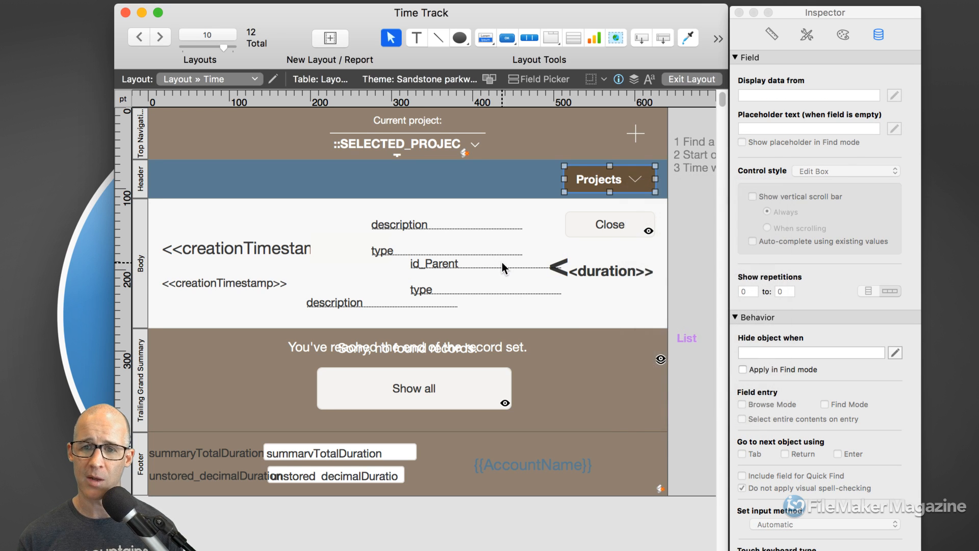
pyautogui.rightClick(476, 265)
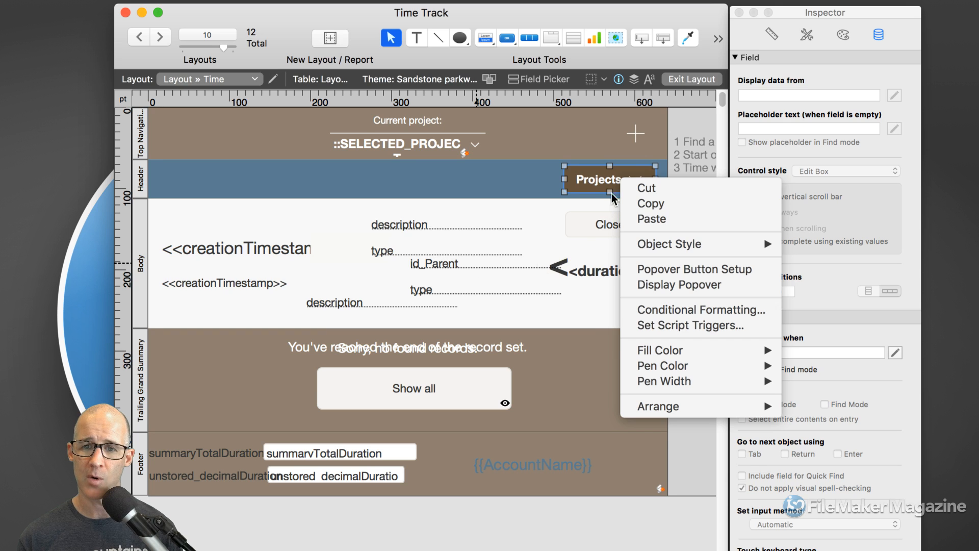
pyautogui.click(501, 263)
pyautogui.click(494, 268)
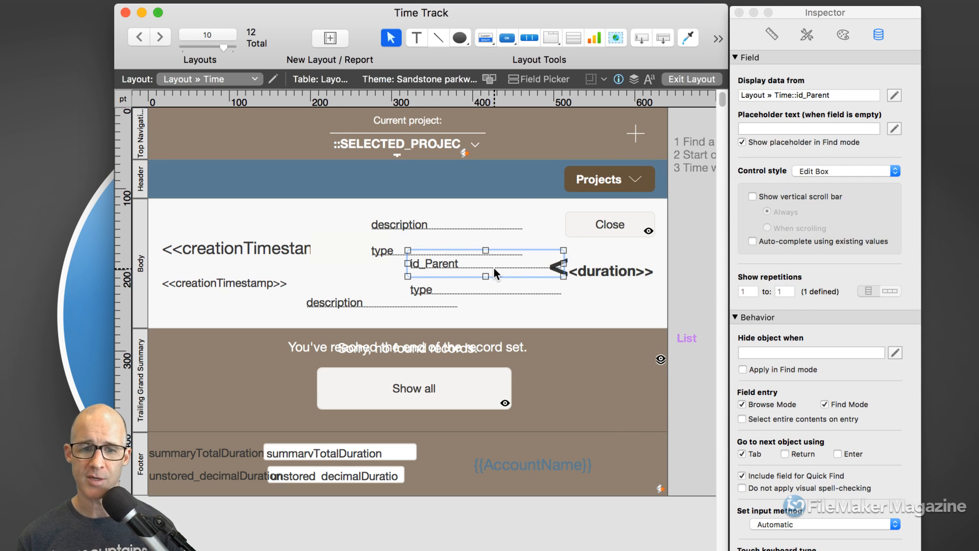
pyautogui.rightClick(494, 271)
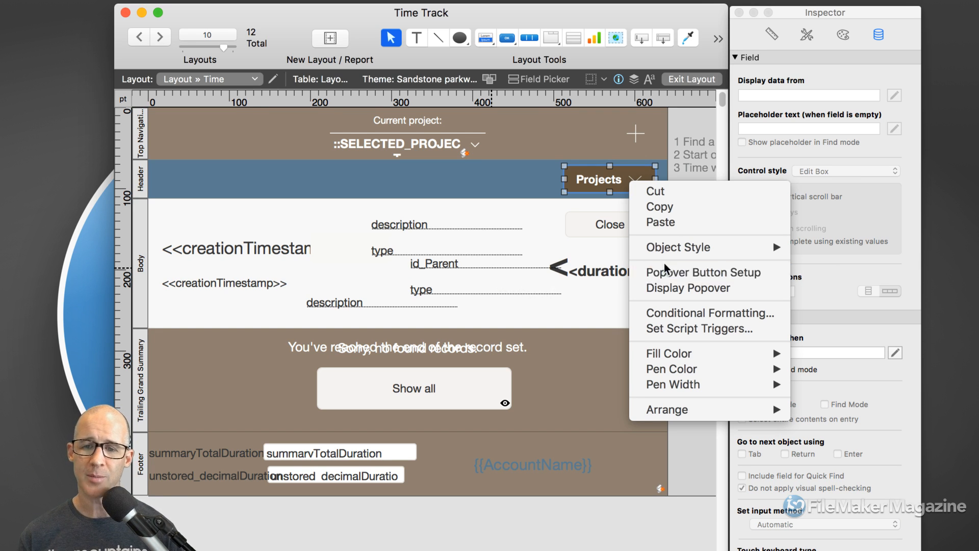
pyautogui.click(534, 265)
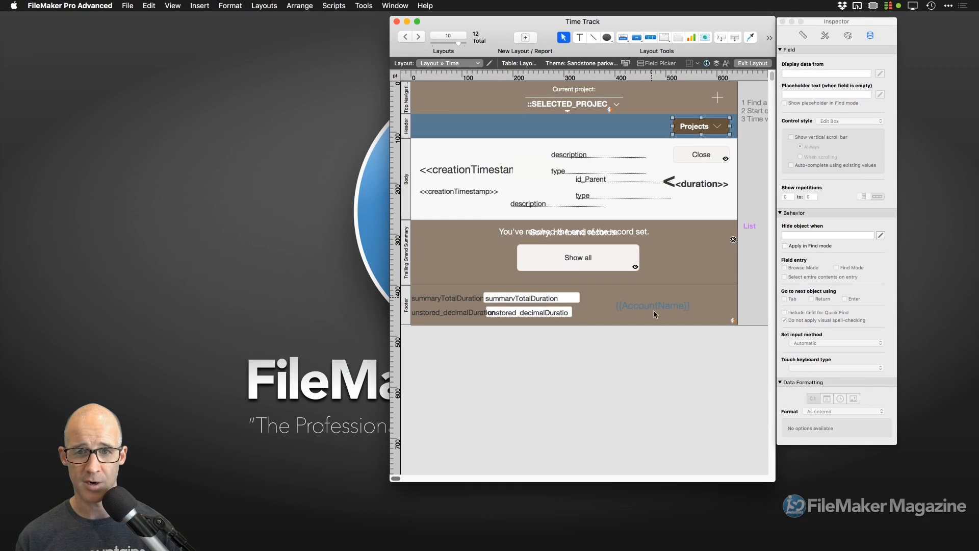
pyautogui.click(586, 489)
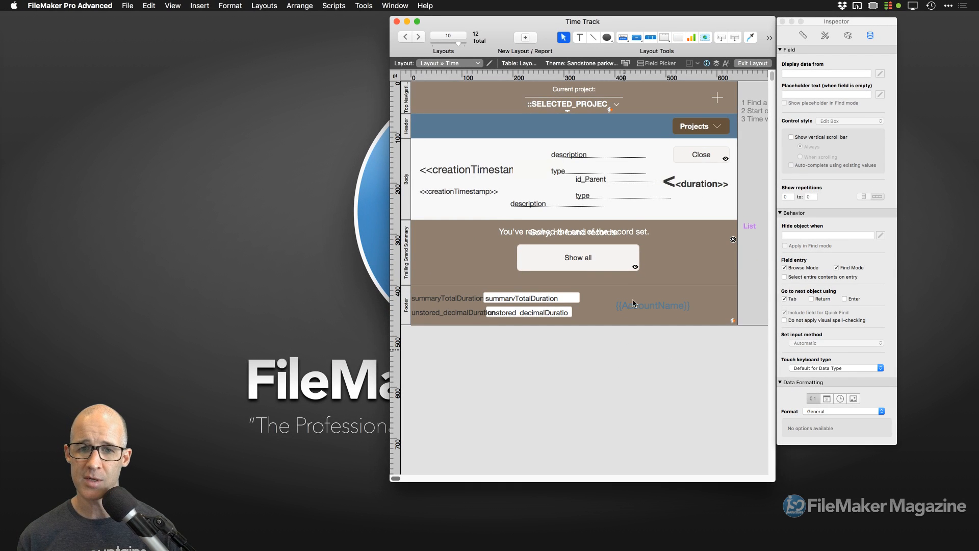
pyautogui.click(604, 180)
pyautogui.rightClick(598, 183)
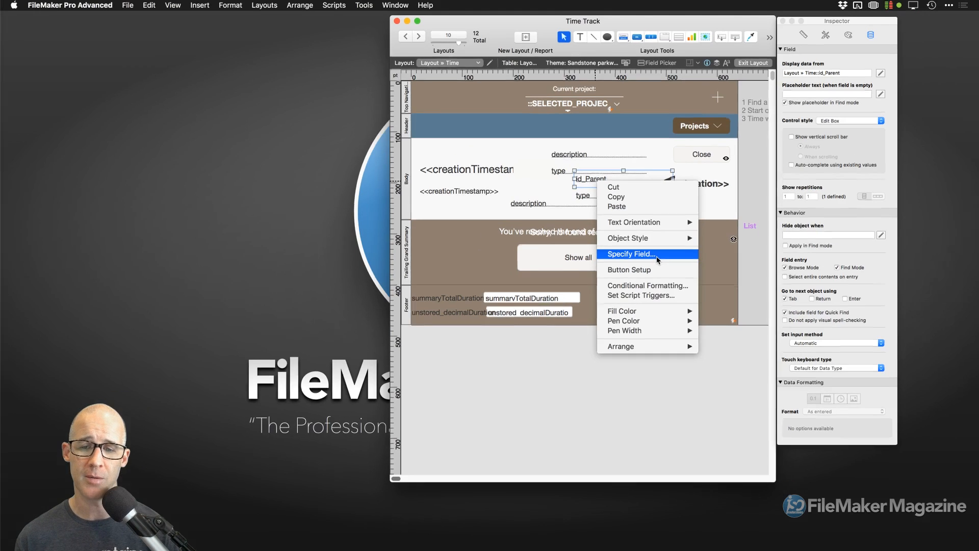
pyautogui.click(689, 296)
pyautogui.click(530, 216)
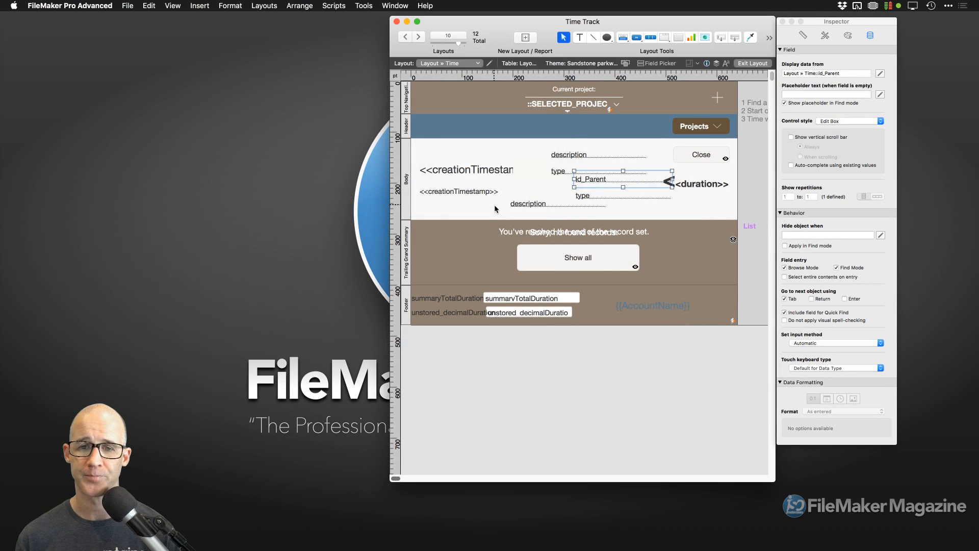
# Delete the id_Parent field, both type fields and the upper description field, leaving only the original description field in the Body
pyautogui.press('Delete')
pyautogui.click(593, 194)
pyautogui.press('Delete')
pyautogui.click(583, 172)
pyautogui.press('Delete')
pyautogui.click(583, 153)
pyautogui.press('Delete')
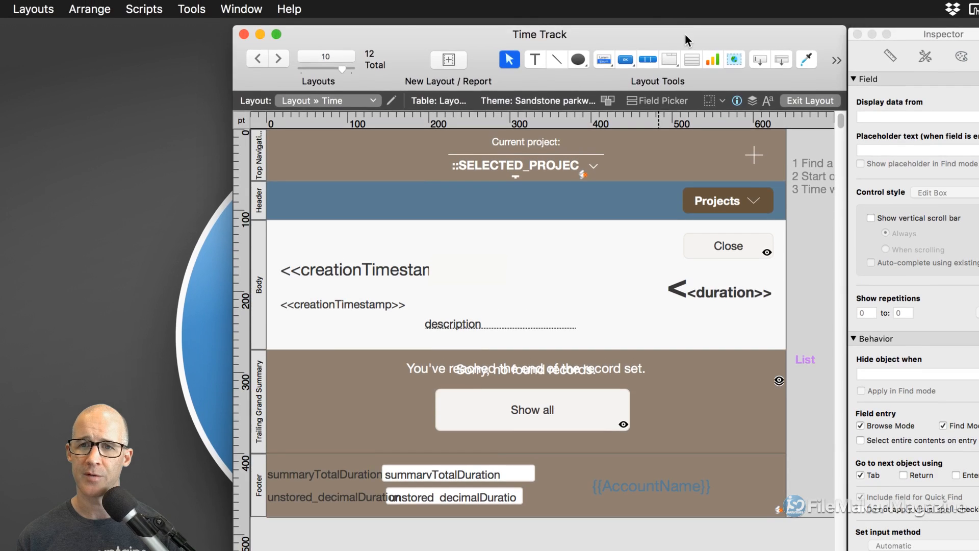
# Move the layout window away from the Inspector, and set the field tool to Edit Box and the shape tool to Rectangle
pyautogui.moveTo(684, 33); pyautogui.dragTo(610, 34)
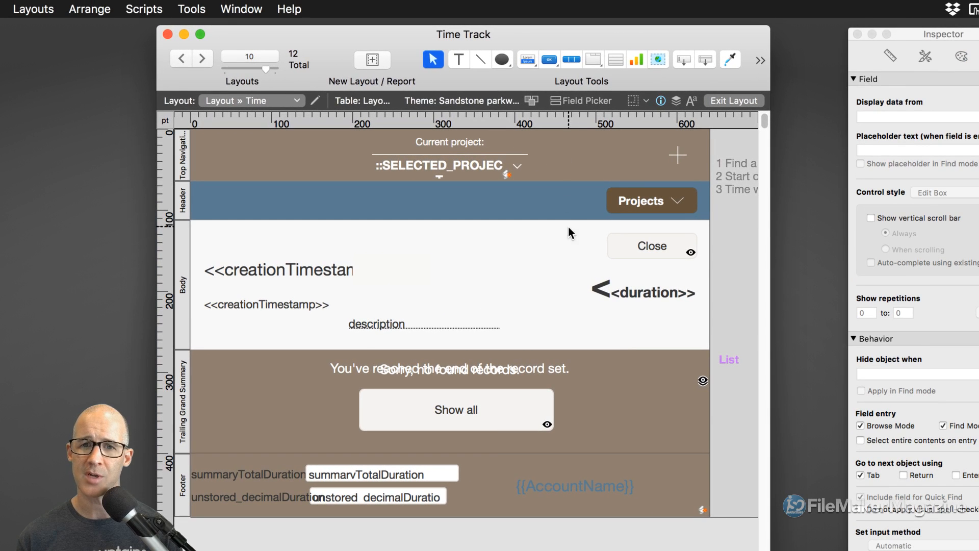
pyautogui.click(529, 62)
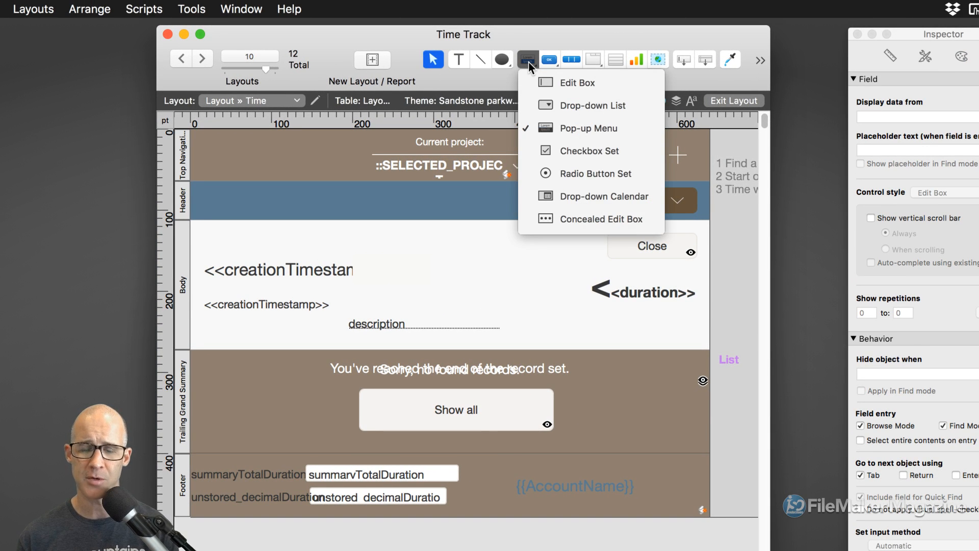
pyautogui.click(580, 88)
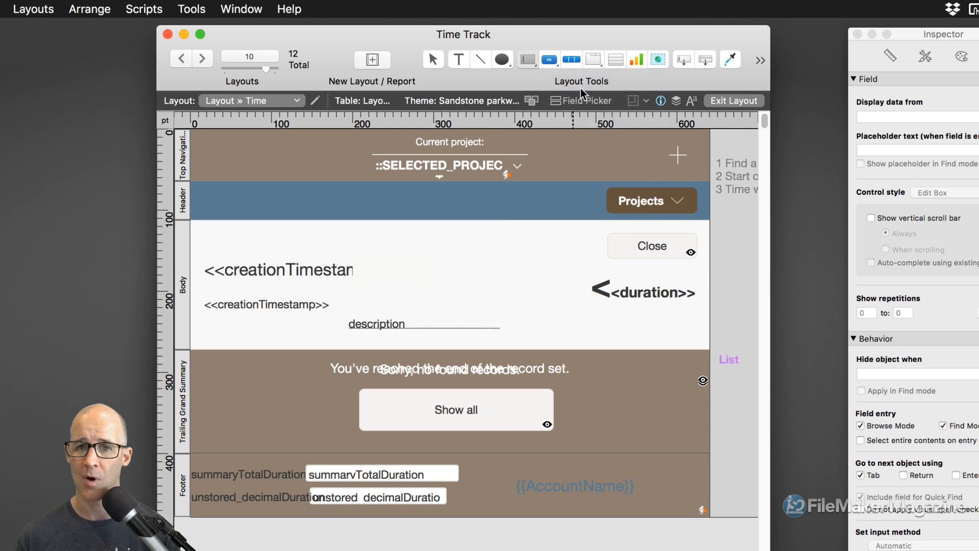
pyautogui.click(548, 60)
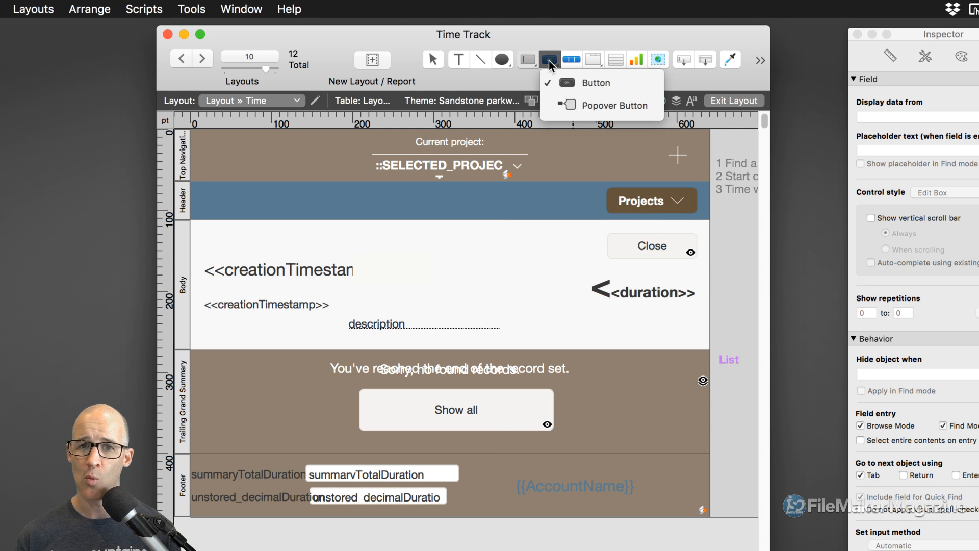
pyautogui.click(583, 104)
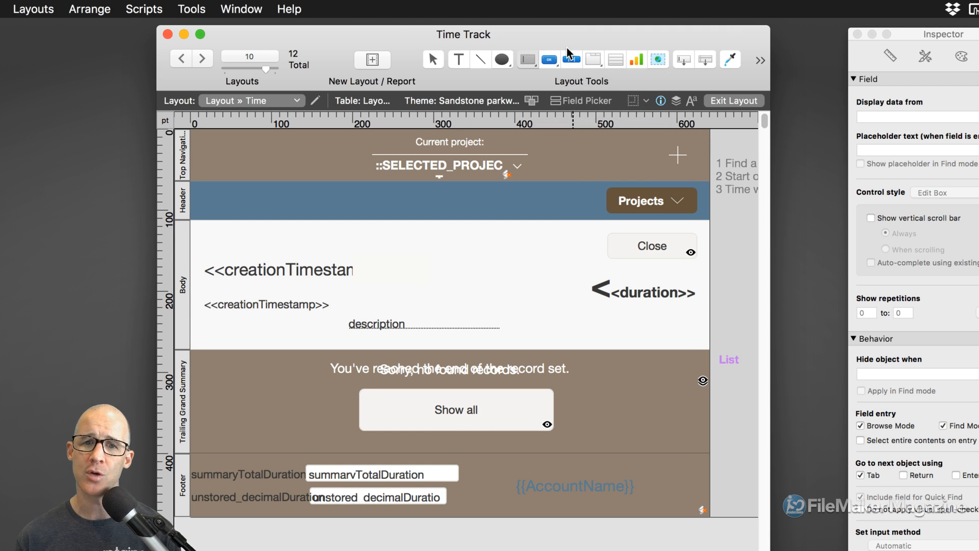
pyautogui.click(505, 60)
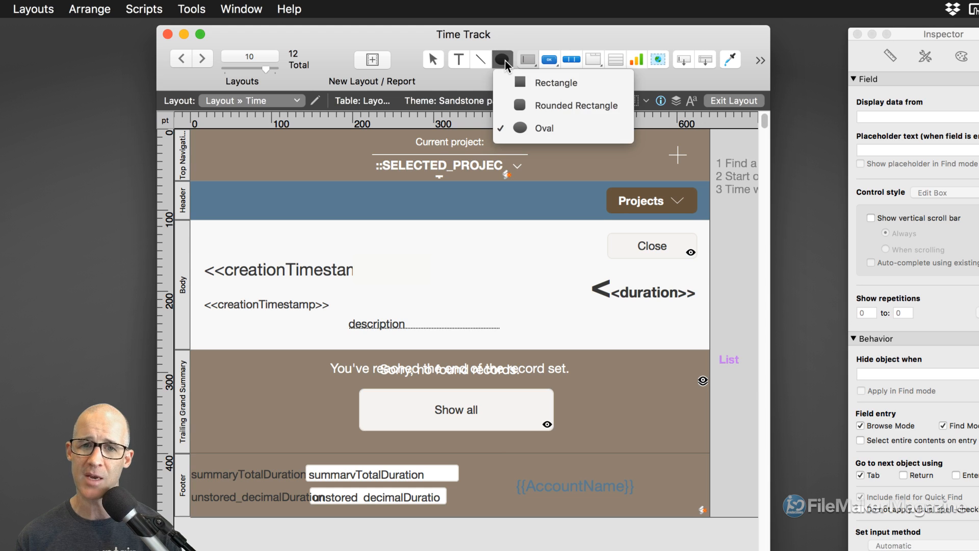
pyautogui.click(533, 79)
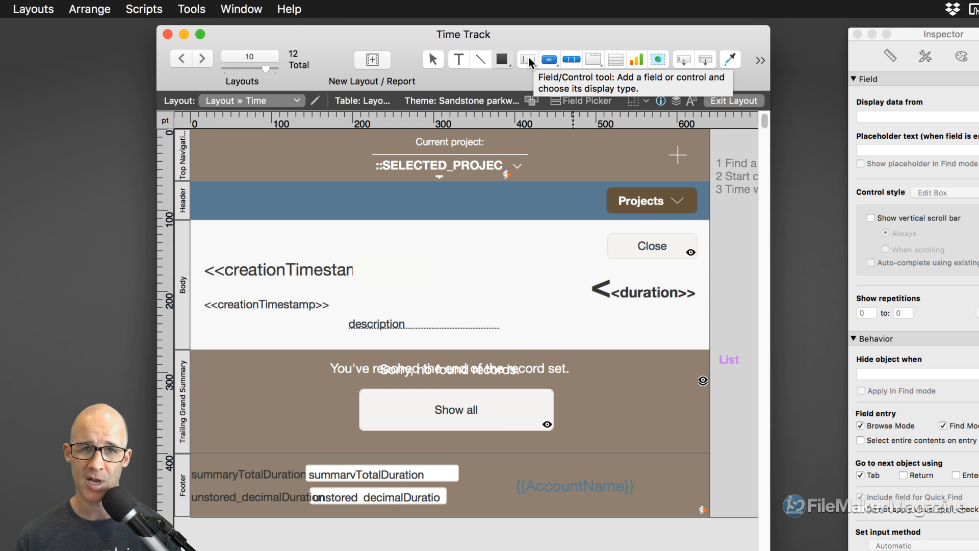
# Bring the Inspector fully into view and examine the variants of the button tool and the tab and slide control tool
pyautogui.moveTo(914, 35); pyautogui.dragTo(854, 34)
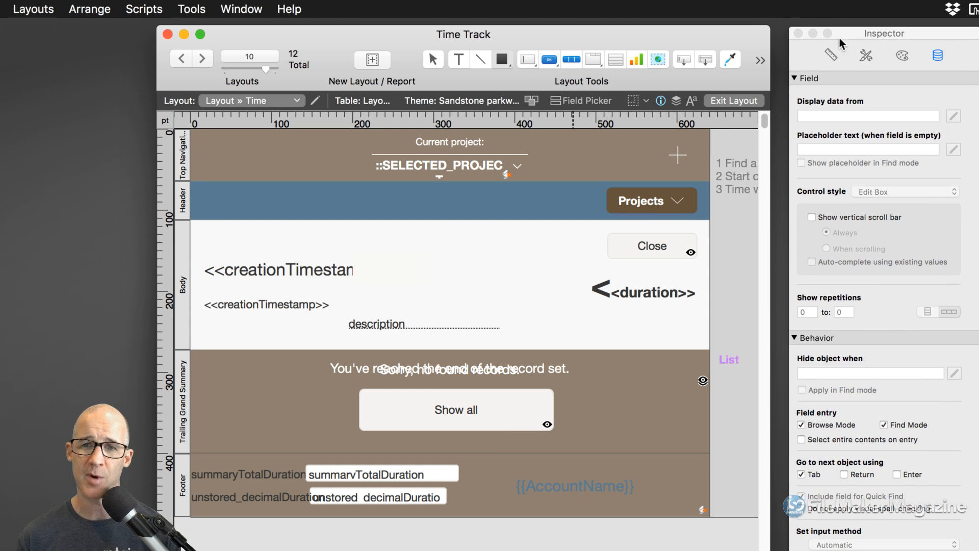
pyautogui.click(553, 58)
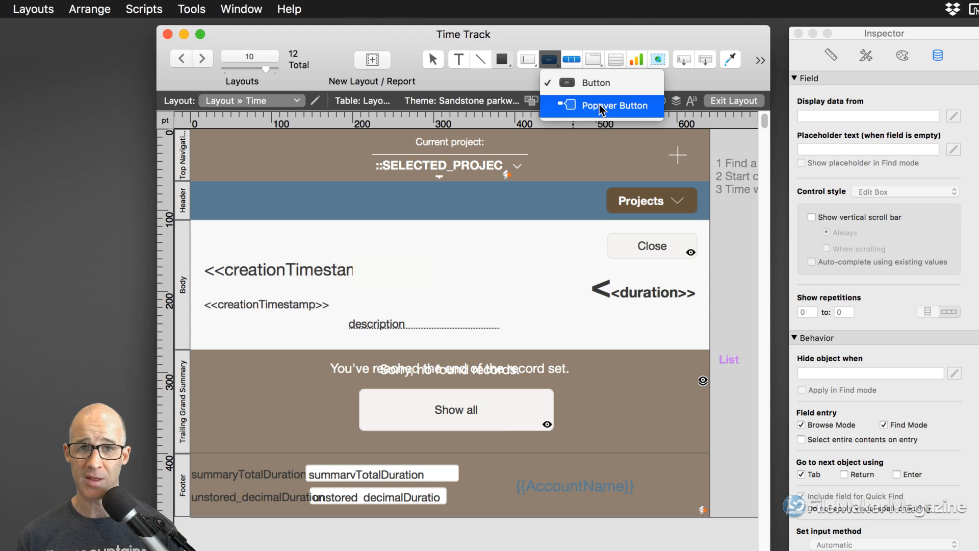
pyautogui.click(607, 43)
pyautogui.click(593, 56)
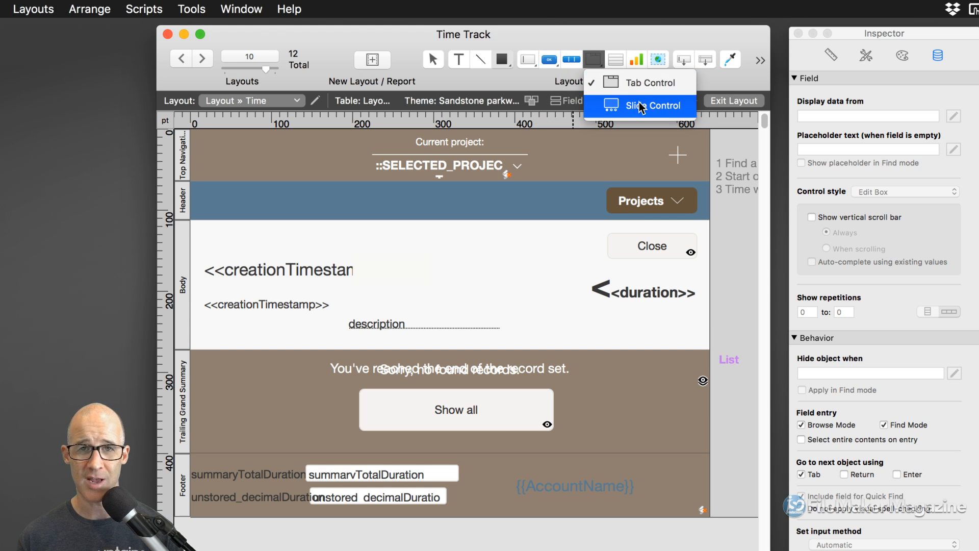
pyautogui.click(580, 37)
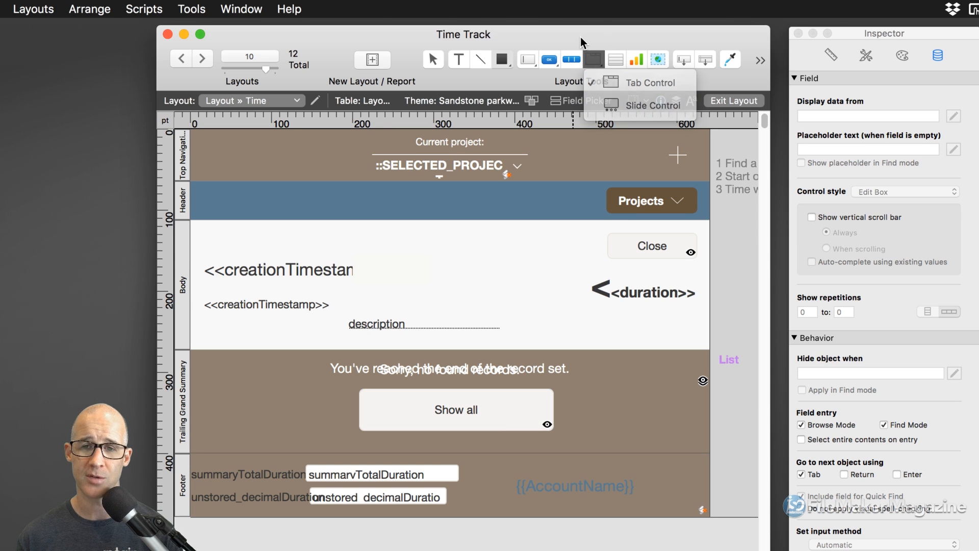
pyautogui.click(548, 58)
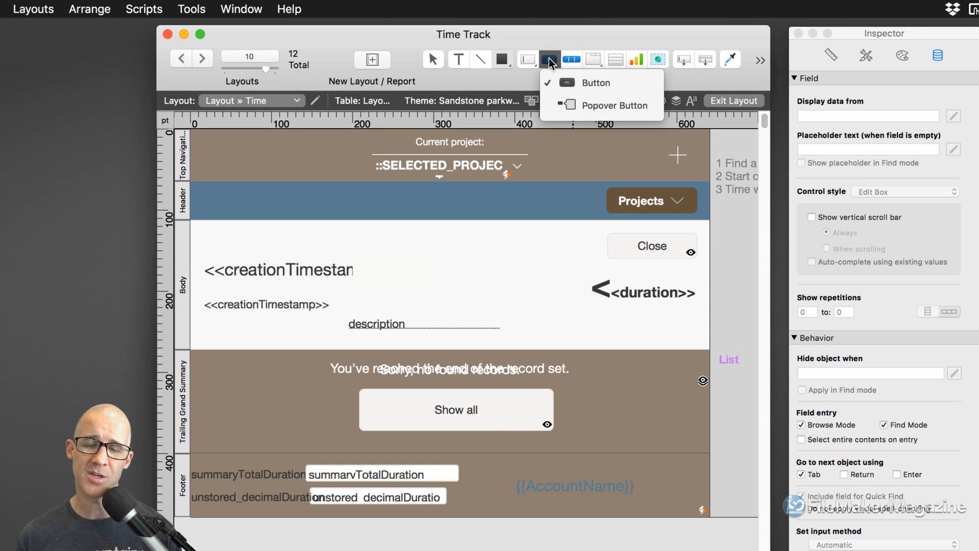
pyautogui.click(577, 87)
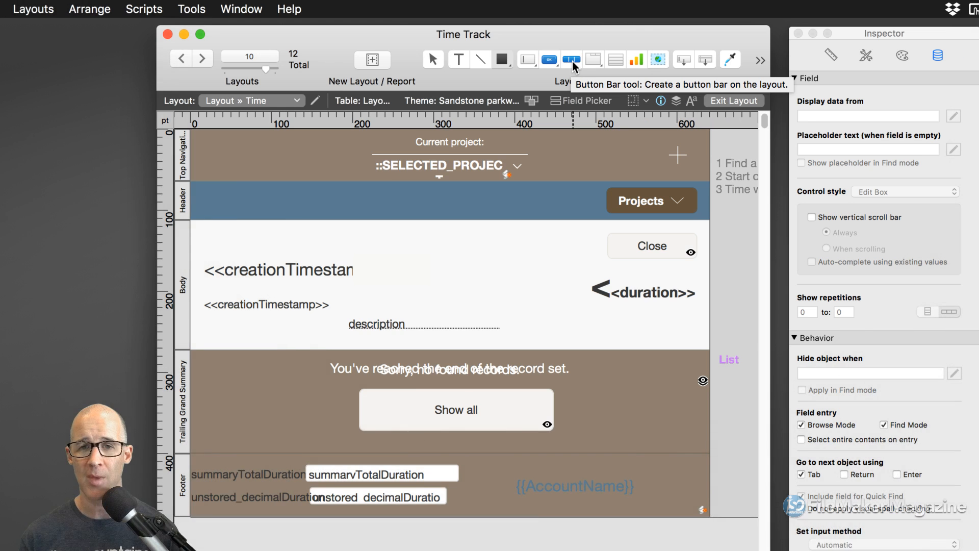
# Draw a button bar along the upper edge of the Body and reduce it to a single segment
pyautogui.click(572, 60)
pyautogui.moveTo(450, 219); pyautogui.dragTo(567, 250)
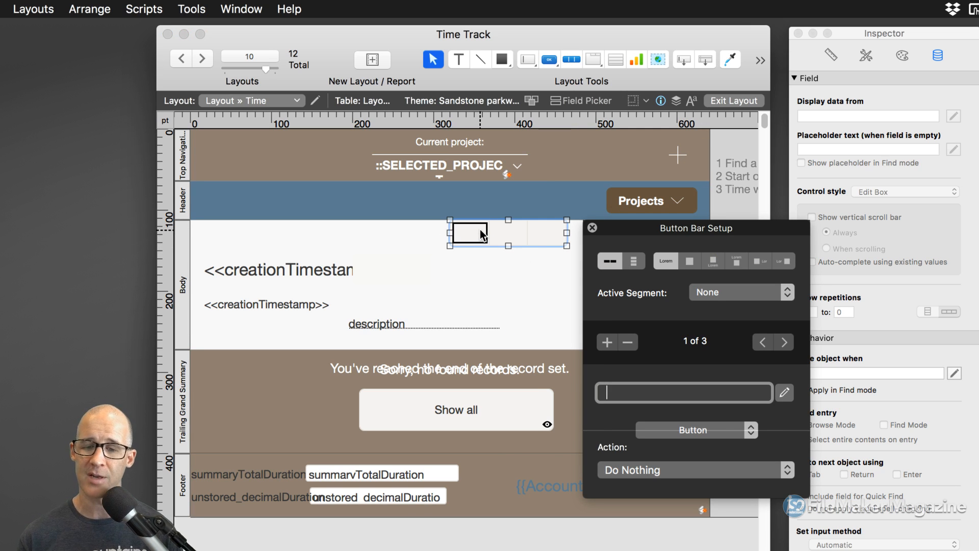
pyautogui.click(628, 342)
pyautogui.click(628, 343)
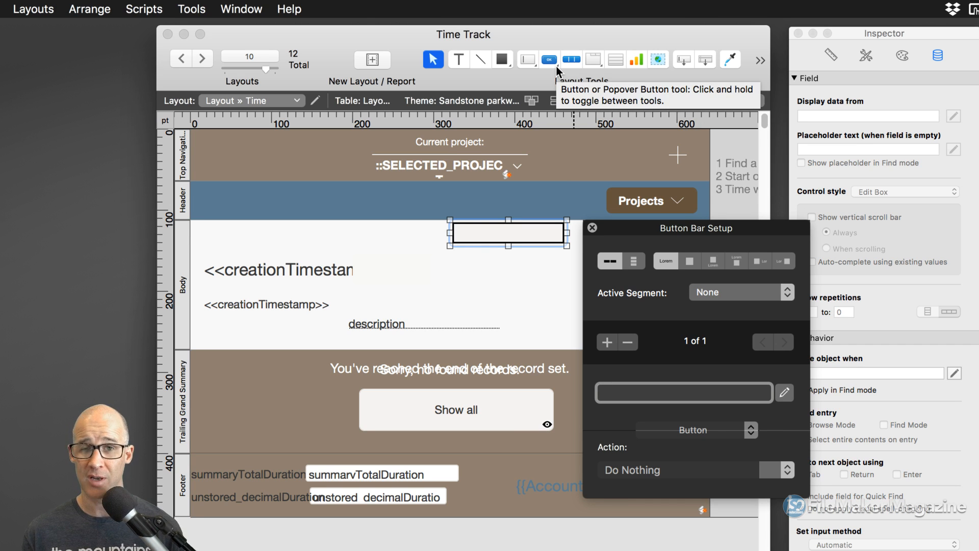
# Close the Button Bar Setup and delete the single-segment button bar from the Body
pyautogui.moveTo(643, 228); pyautogui.dragTo(638, 99)
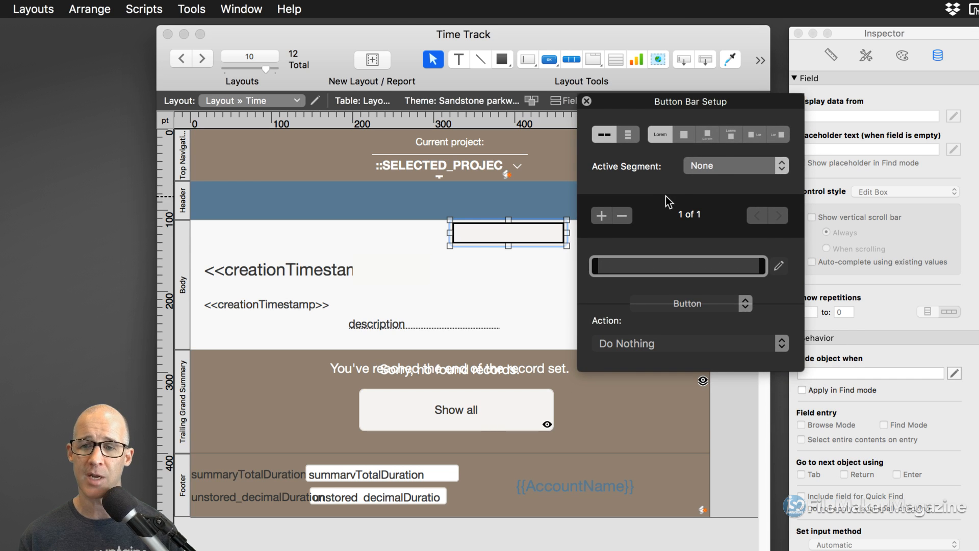
pyautogui.click(586, 101)
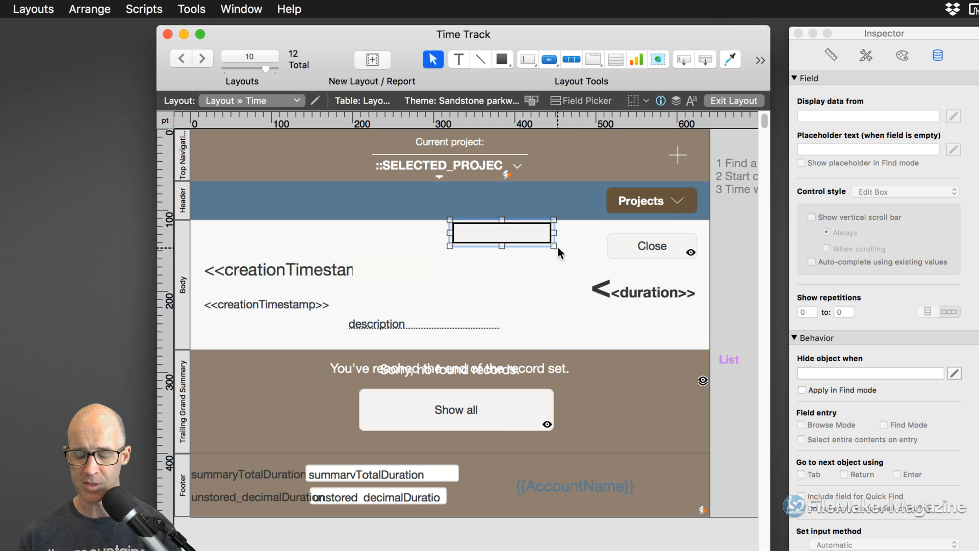
pyautogui.press('Delete')
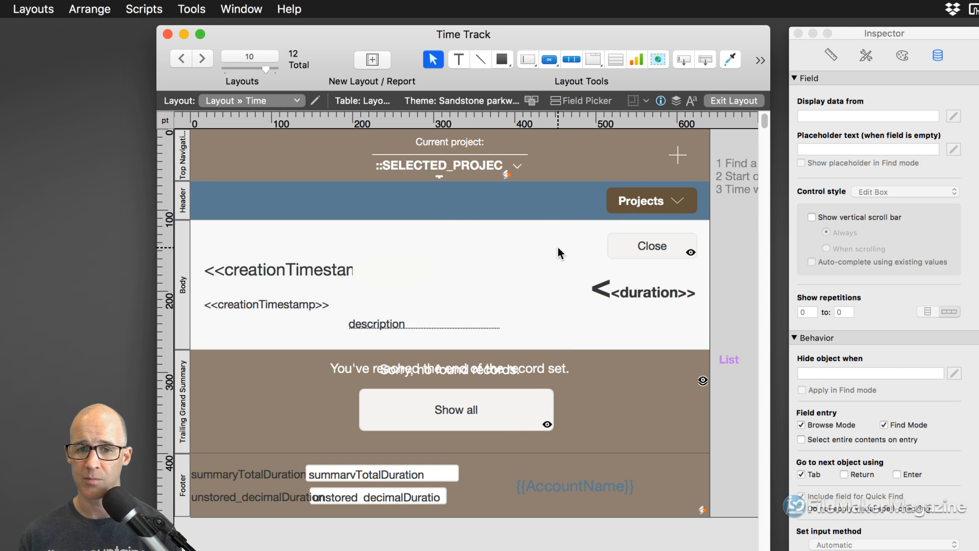
pyautogui.click(592, 60)
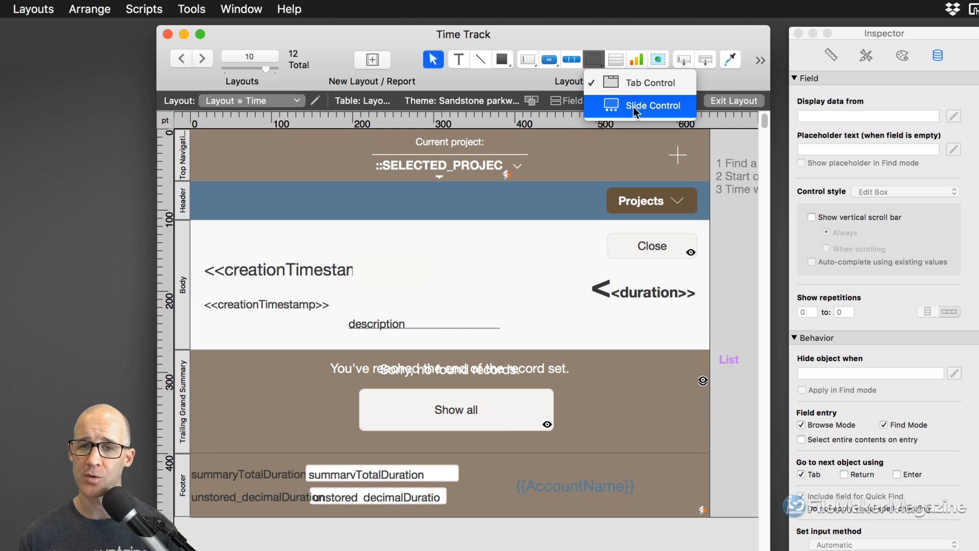
pyautogui.click(641, 84)
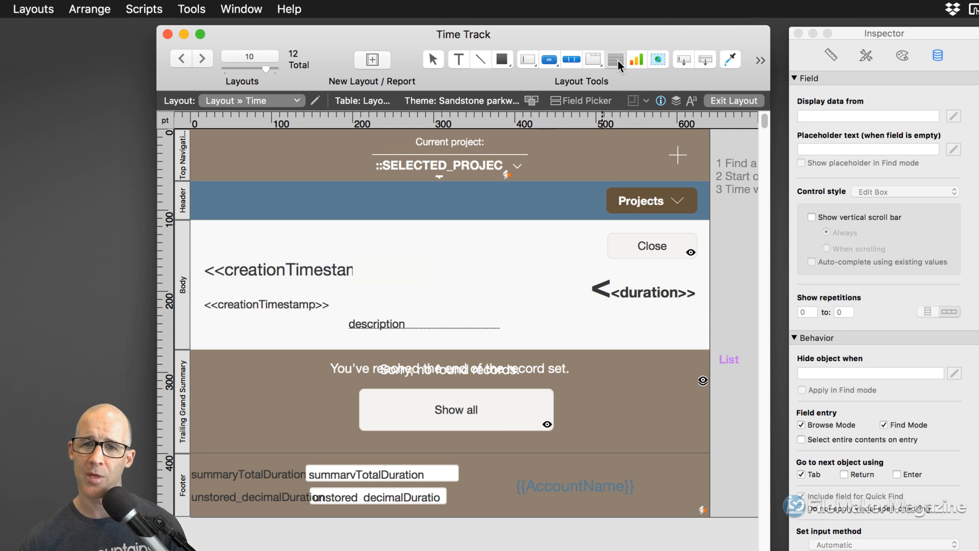
pyautogui.click(658, 60)
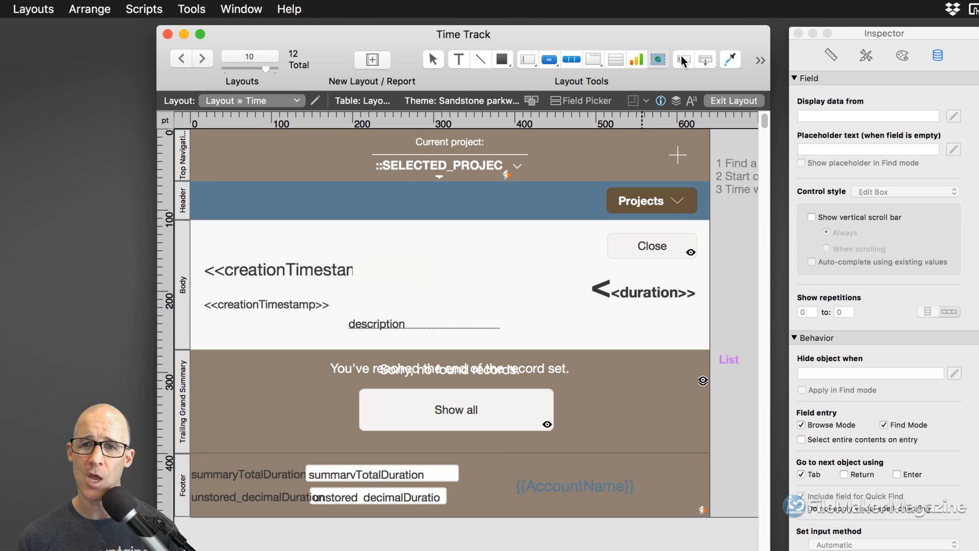
# Draw a Checkbox Set field for id_Parent in the upper Body, without a label
pyautogui.click(528, 59)
pyautogui.click(530, 59)
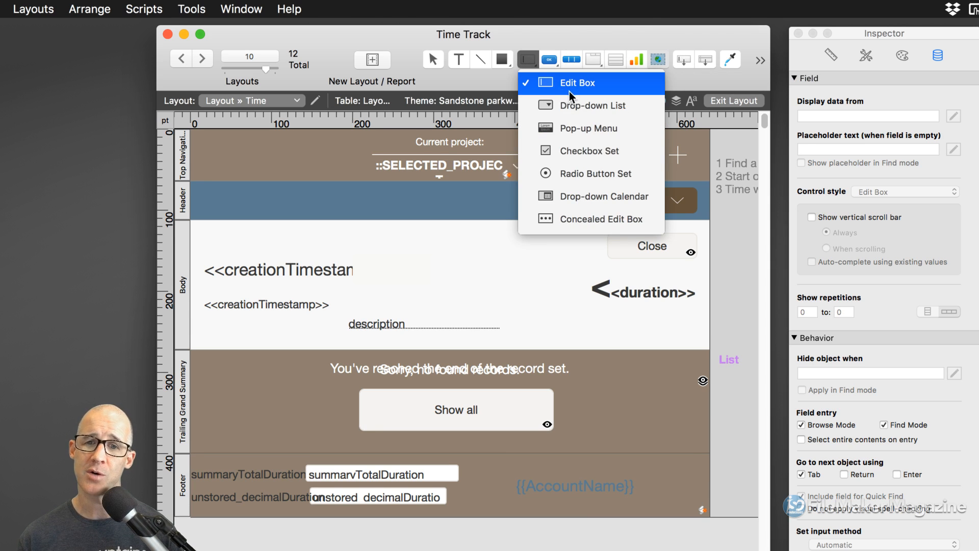
pyautogui.click(583, 152)
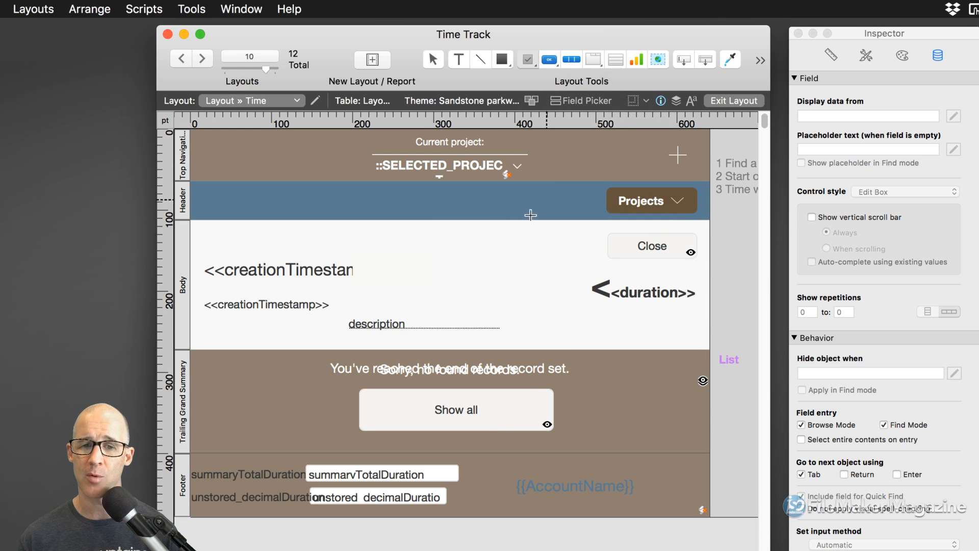
pyautogui.moveTo(431, 230); pyautogui.dragTo(566, 272)
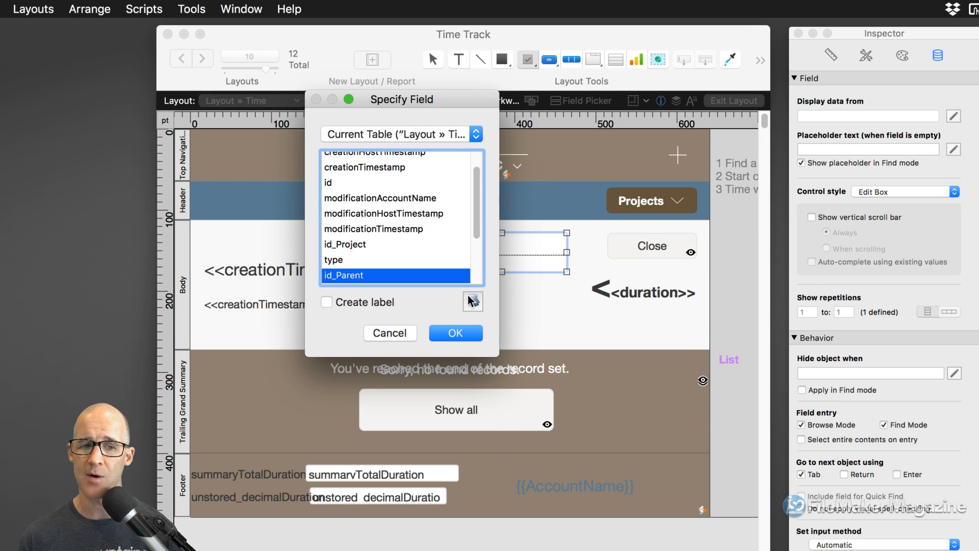
pyautogui.click(462, 333)
# Assign the Projects value list to the id_Parent checkbox set, enlarge it and move it over the Header and Body boundary
pyautogui.moveTo(500, 253); pyautogui.dragTo(439, 249)
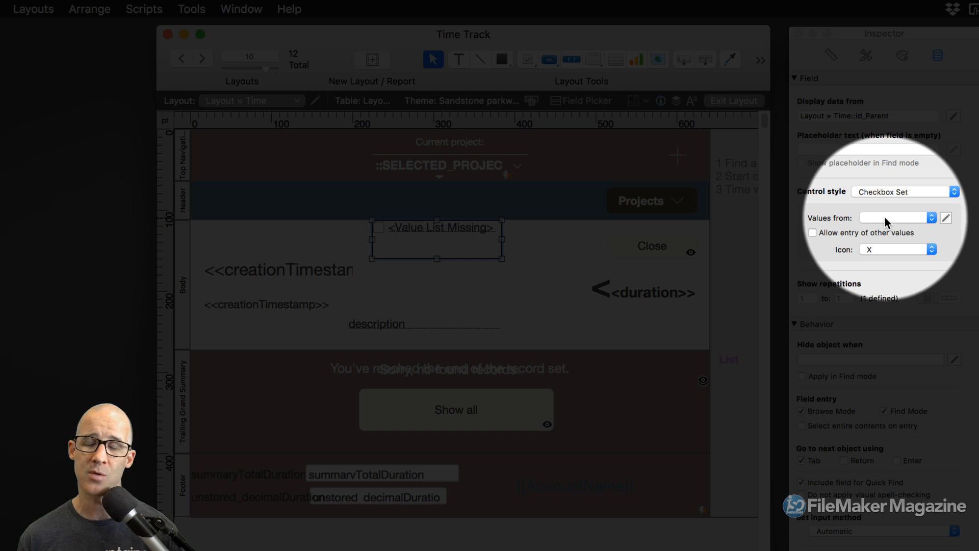
pyautogui.click(885, 217)
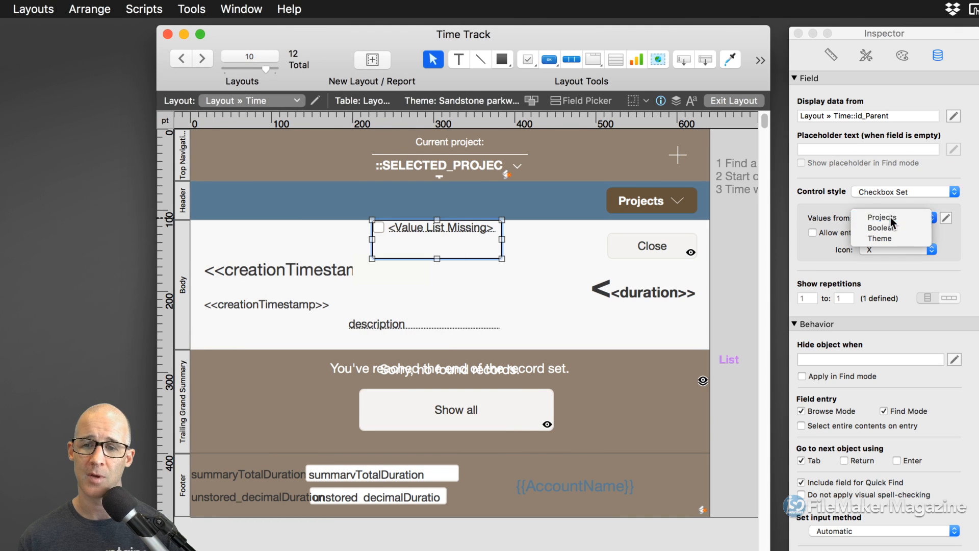
pyautogui.click(885, 217)
pyautogui.moveTo(503, 257); pyautogui.dragTo(407, 225)
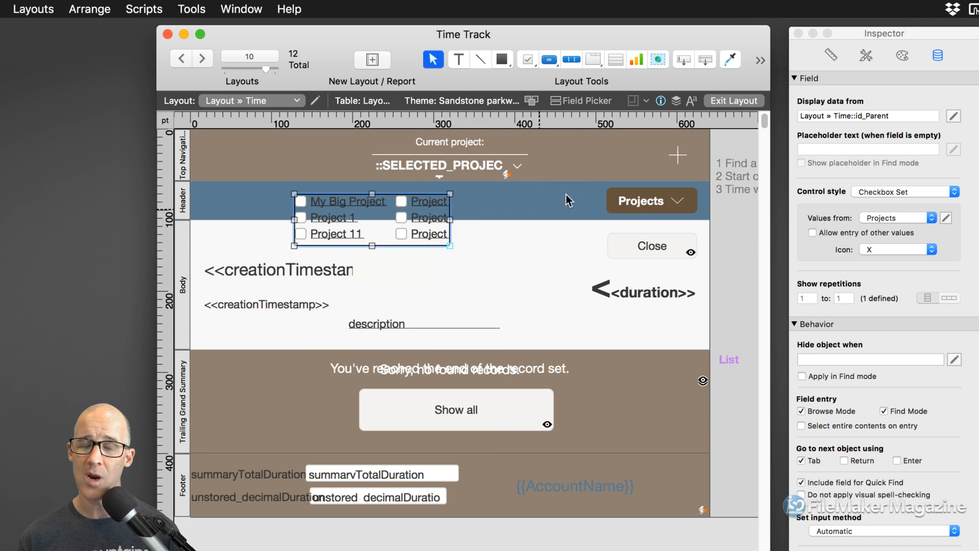
# Place a new id_Project field in the Body between the checkbox set and the Close button
pyautogui.moveTo(686, 60); pyautogui.dragTo(488, 228)
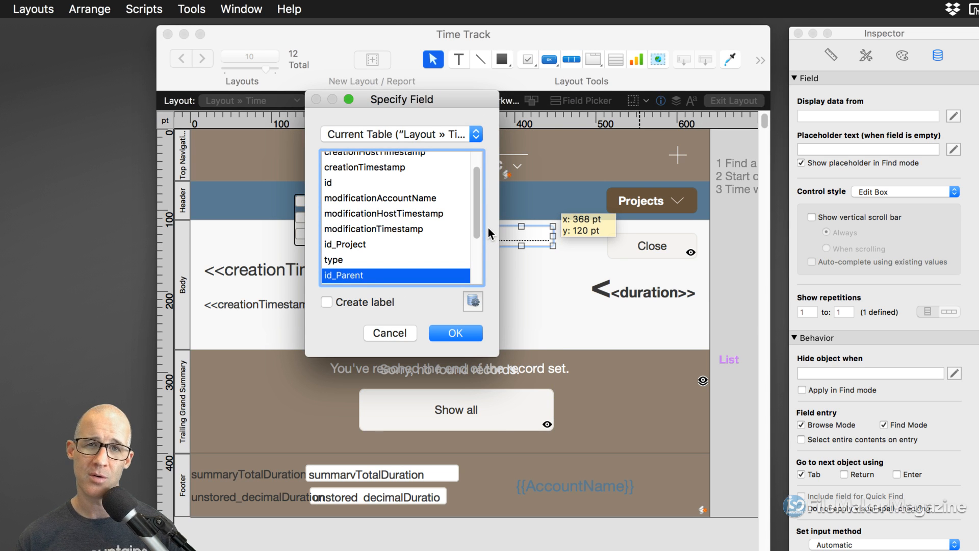
pyautogui.click(396, 244)
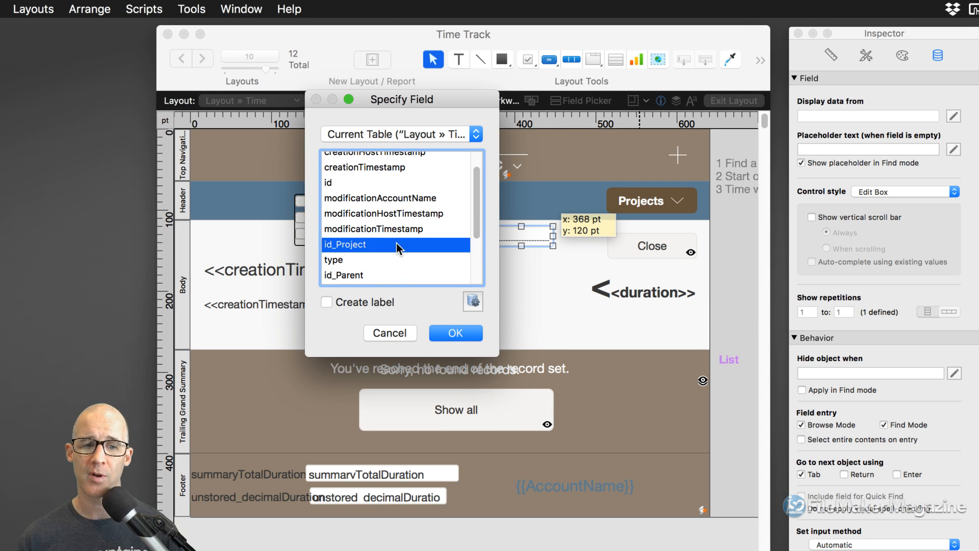
pyautogui.click(453, 333)
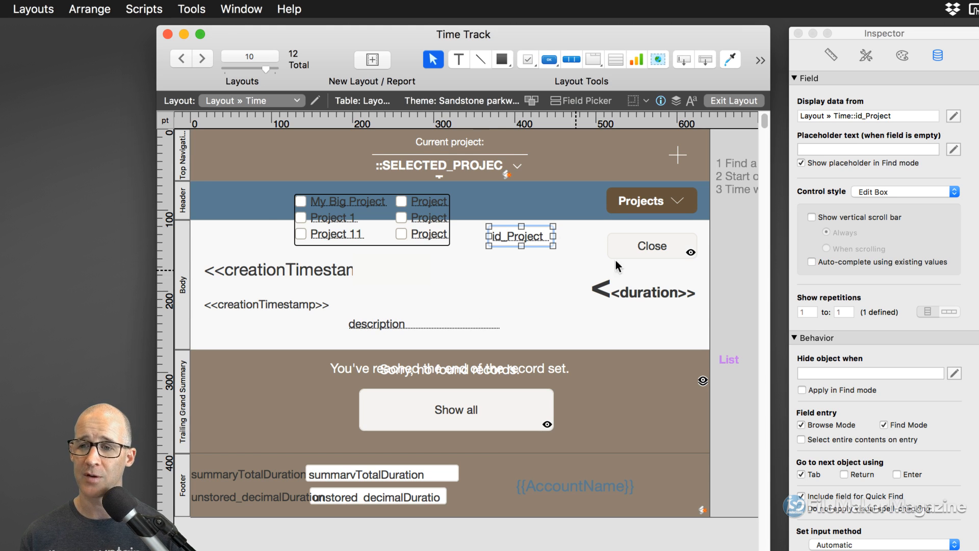
# Change the id_Project field to a Checkbox Set using the Projects values, enlarge it and align it beside the id_Parent checkbox set
pyautogui.click(887, 192)
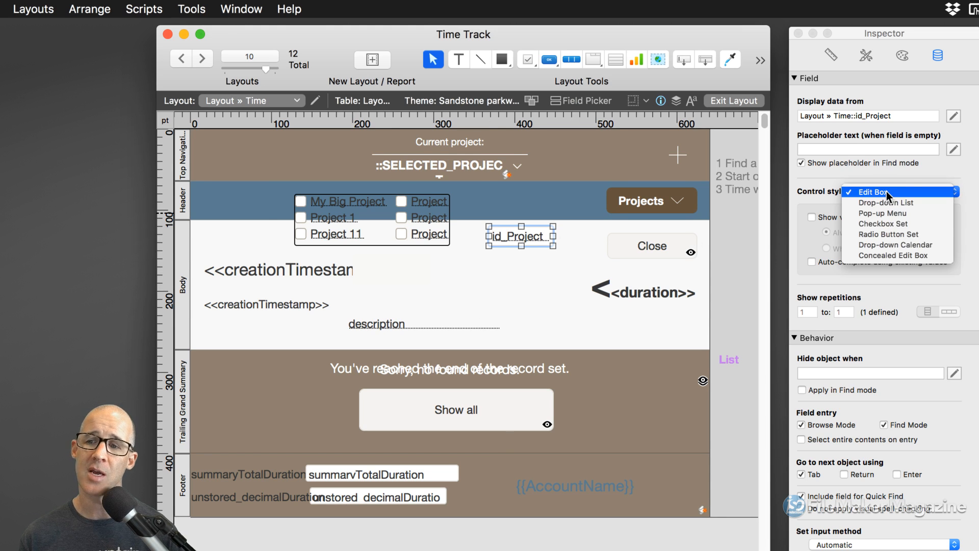
pyautogui.click(894, 223)
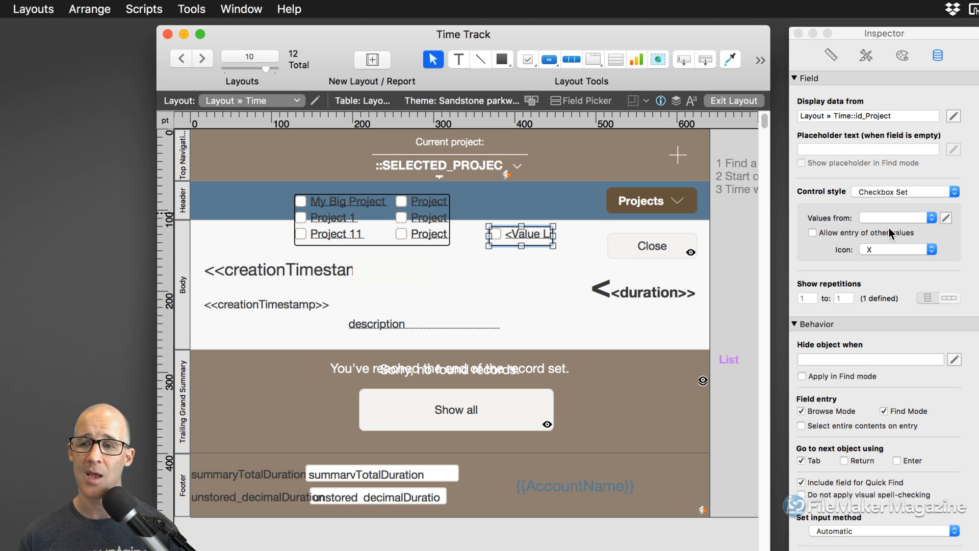
pyautogui.click(886, 218)
pyautogui.click(886, 218)
pyautogui.moveTo(554, 246); pyautogui.dragTo(632, 285)
pyautogui.moveTo(574, 259); pyautogui.dragTo(527, 225)
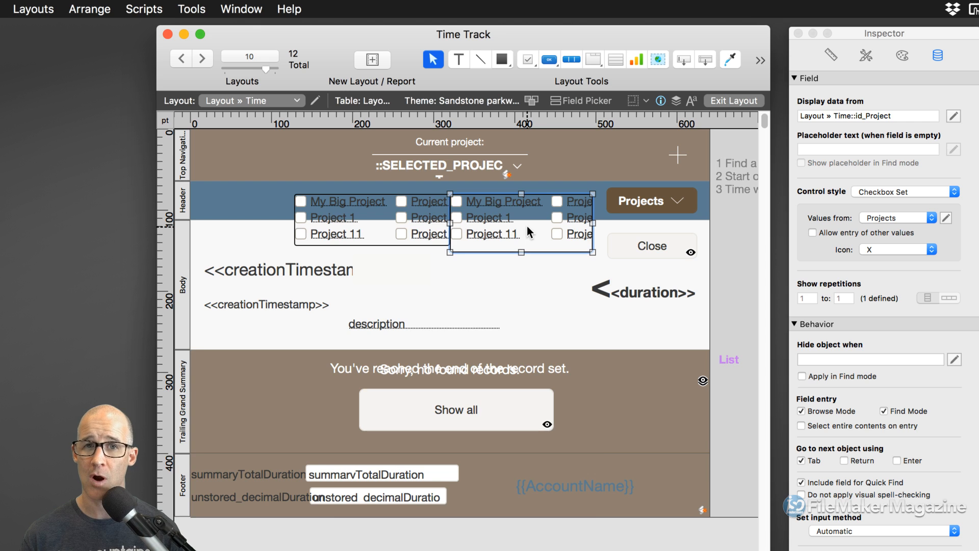
# Open the Field Picker with its drag options expanded and select the fields from modificationAccountName through type
pyautogui.press('super+k')
pyautogui.moveTo(517, 213); pyautogui.dragTo(751, 76)
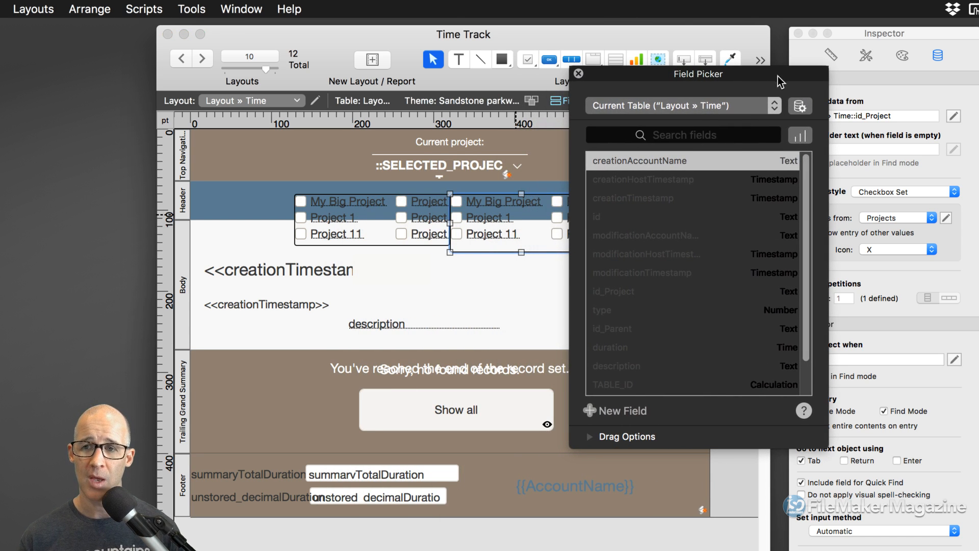
pyautogui.click(660, 198)
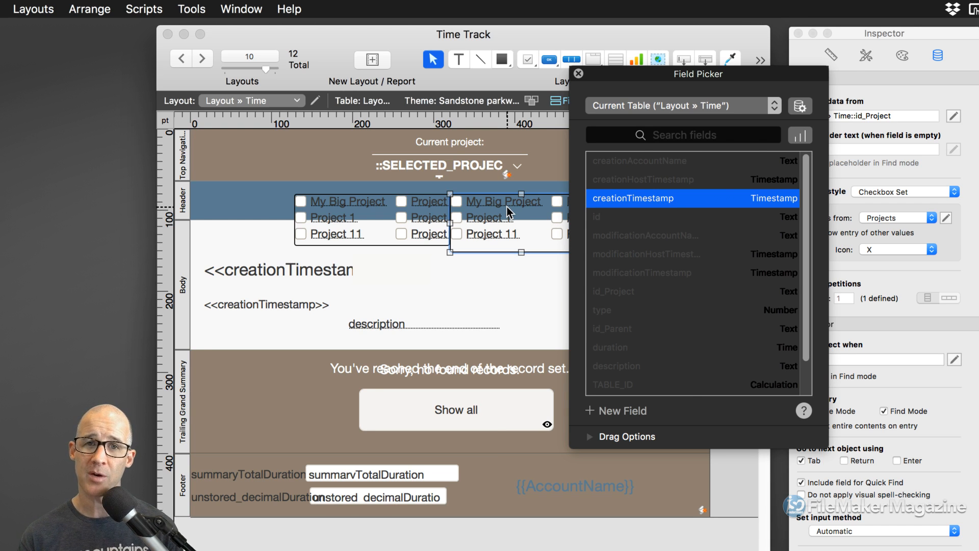
pyautogui.click(592, 437)
pyautogui.moveTo(689, 74); pyautogui.dragTo(703, 34)
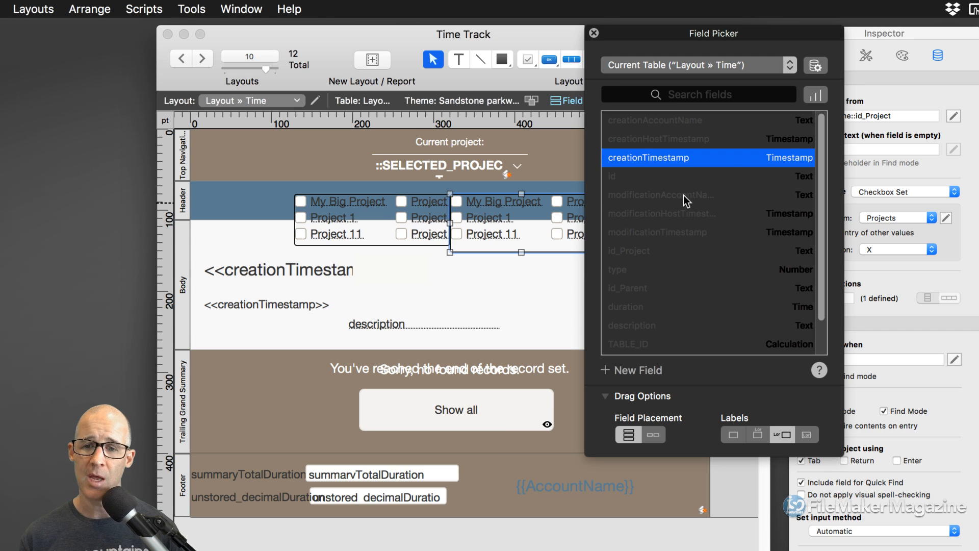
pyautogui.click(662, 195)
pyautogui.keyDown('shift'); pyautogui.click(667, 270); pyautogui.keyUp('shift')
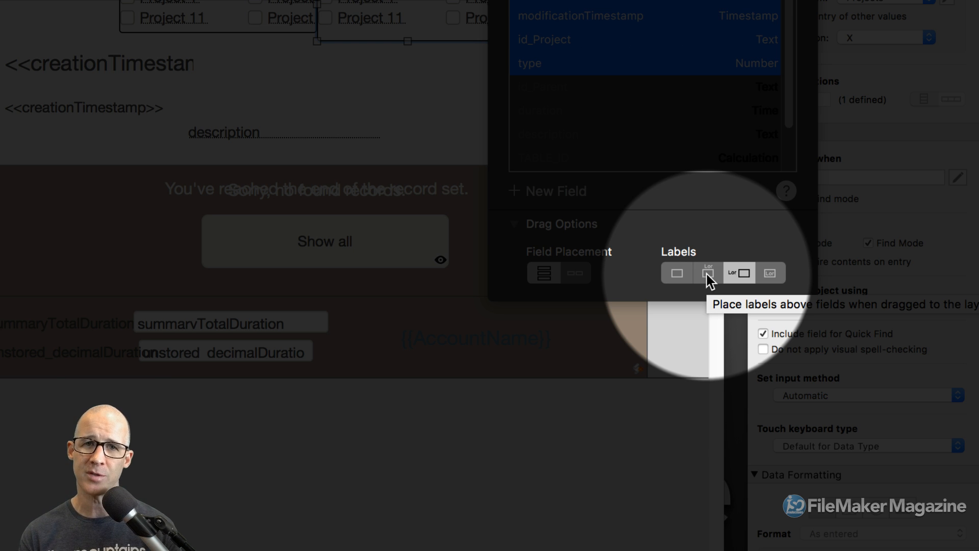
# Try the Field Picker's label placements above, to the left of and inside fields, with stacked field placement
pyautogui.click(707, 278)
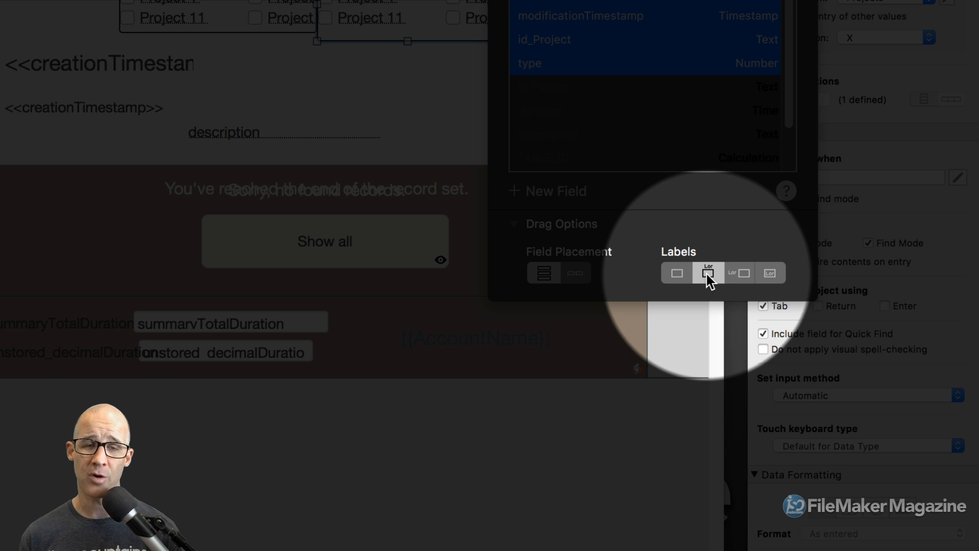
pyautogui.click(739, 275)
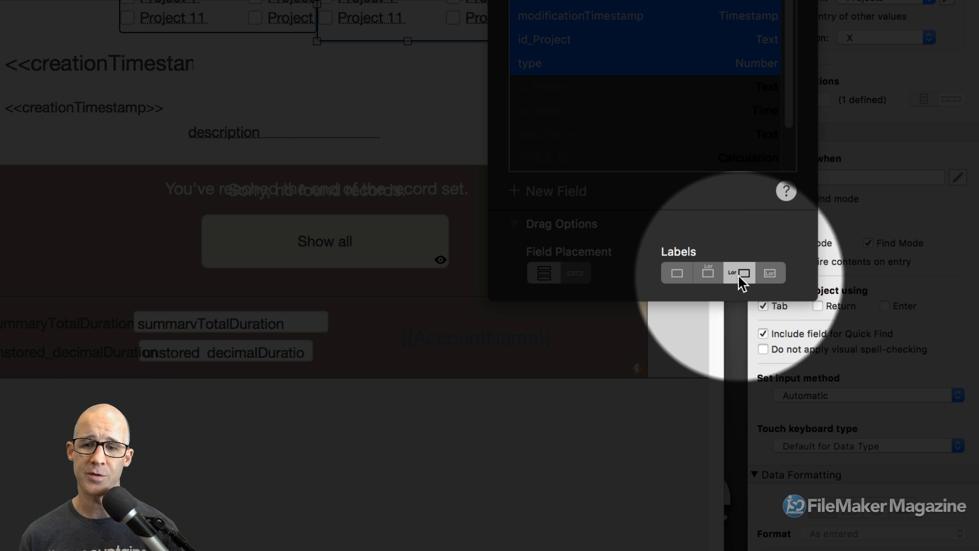
pyautogui.click(769, 275)
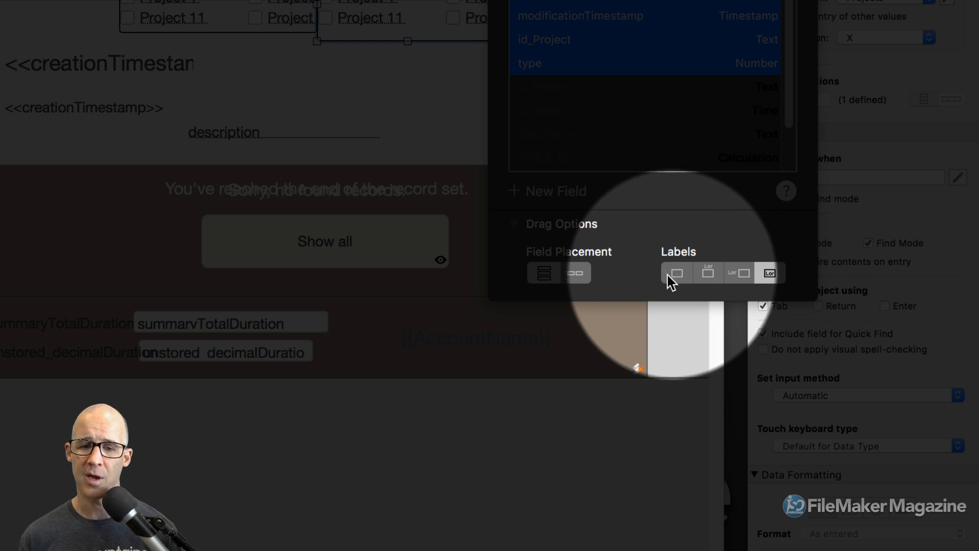
pyautogui.click(544, 273)
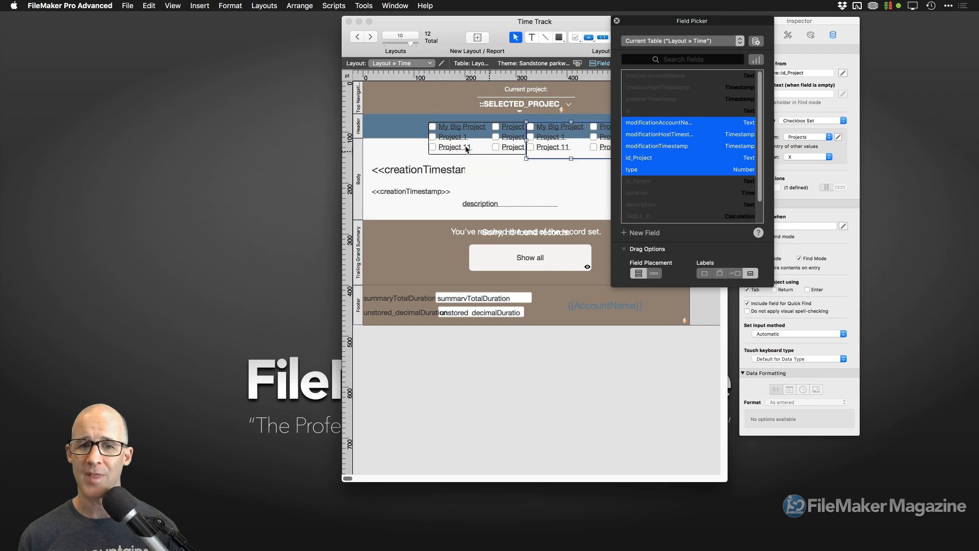
# Delete both Projects checkbox sets spanning the Header and Body boundary
pyautogui.click(420, 147)
pyautogui.click(452, 149)
pyautogui.keyDown('shift'); pyautogui.click(546, 150); pyautogui.keyUp('shift')
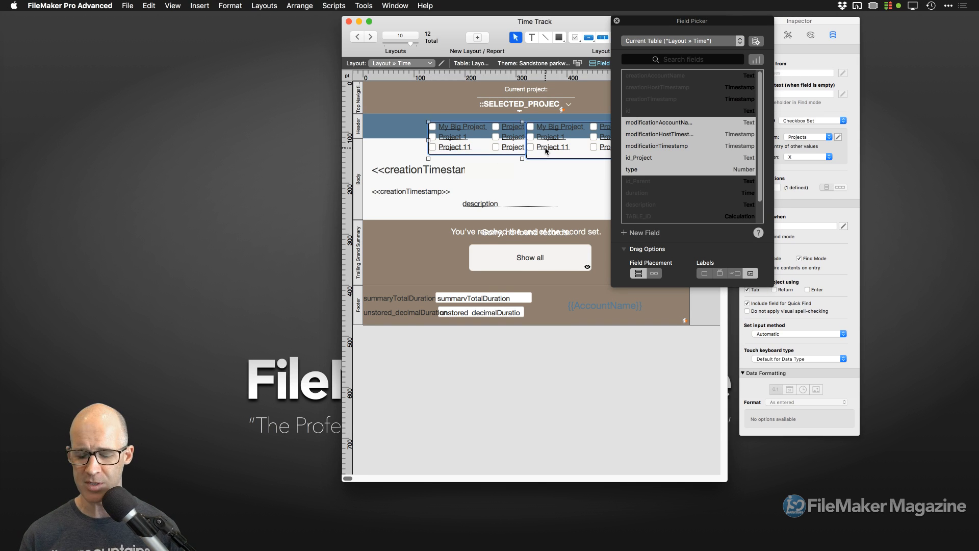
pyautogui.press('Delete')
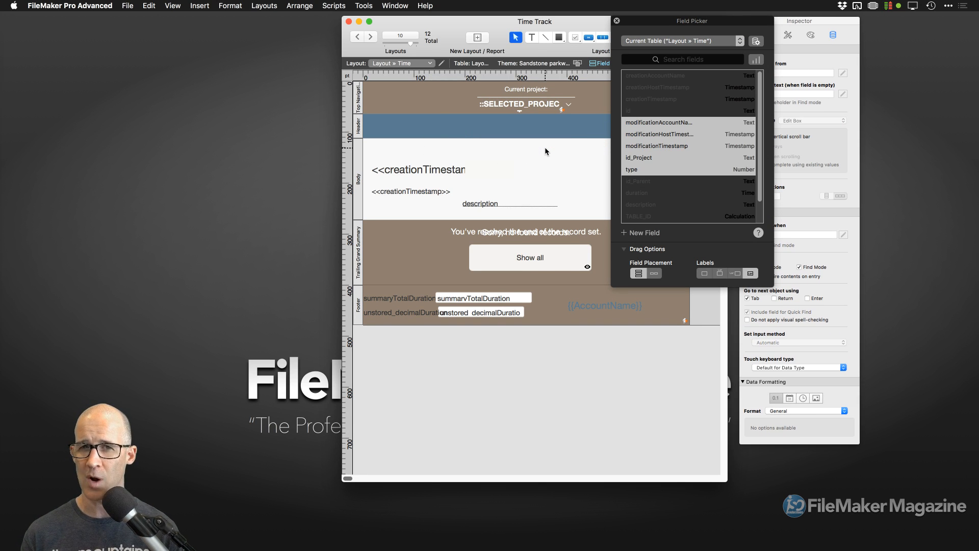
# Widen and reposition the Time Track window to expose the blank area beside the layout, keeping the Field Picker clear of it
pyautogui.moveTo(568, 23); pyautogui.dragTo(438, 25)
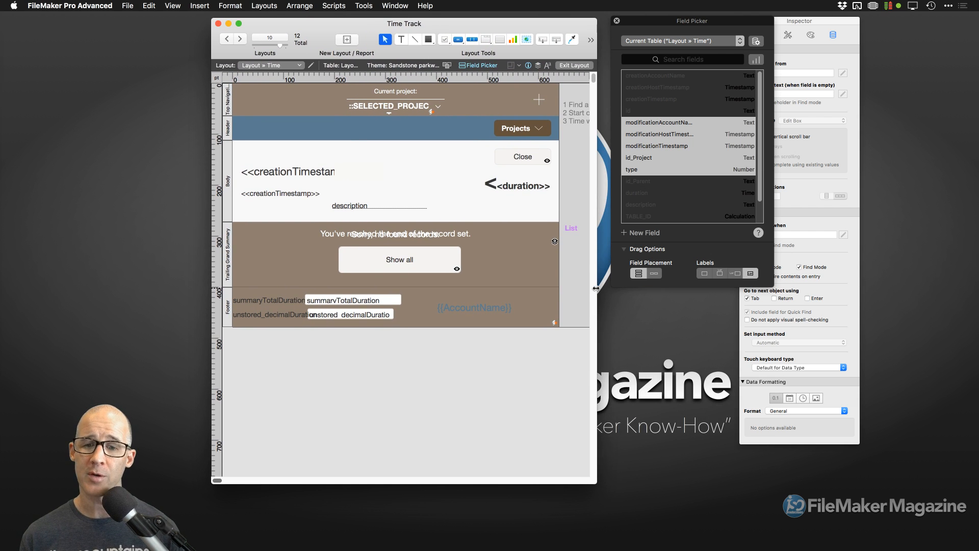
pyautogui.moveTo(598, 288); pyautogui.dragTo(783, 286)
pyautogui.moveTo(581, 28); pyautogui.dragTo(444, 26)
pyautogui.moveTo(676, 22); pyautogui.dragTo(691, 23)
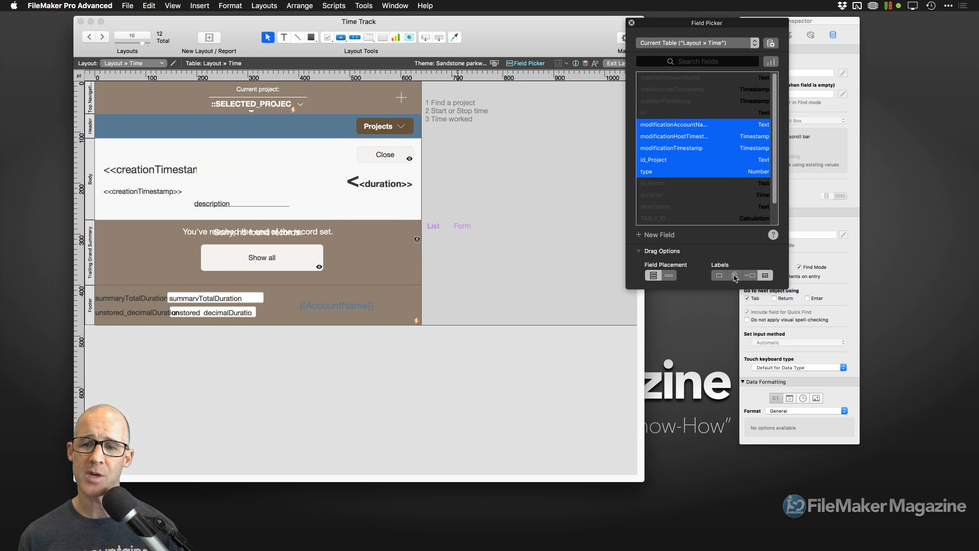
# Place the five selected fields with labels to their left in the blank area beside the layout
pyautogui.click(749, 275)
pyautogui.moveTo(672, 131); pyautogui.dragTo(458, 166)
pyautogui.moveTo(490, 138); pyautogui.dragTo(563, 147)
pyautogui.moveTo(676, 26); pyautogui.dragTo(736, 28)
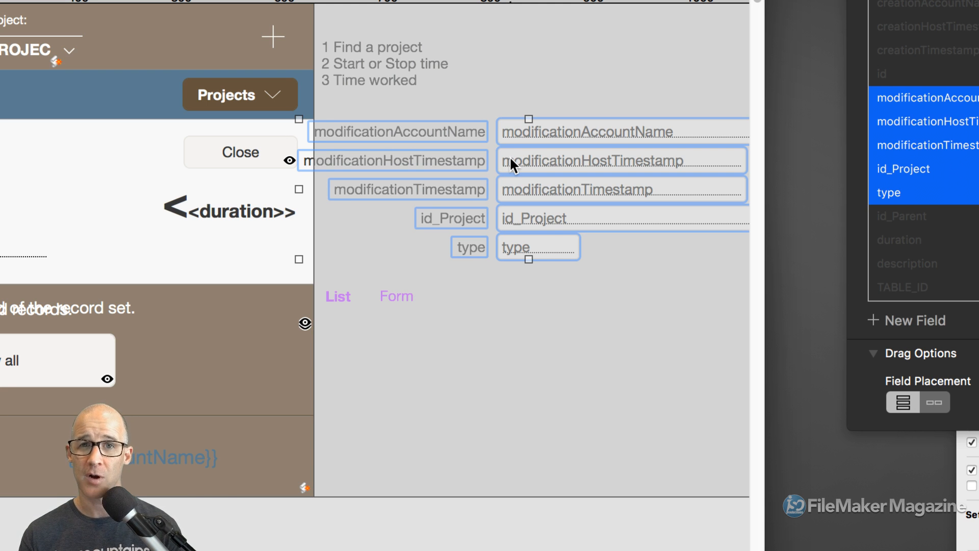
# Make the modificationAccountName label taller and extend its left edge over the Close button
pyautogui.click(477, 108)
pyautogui.click(475, 130)
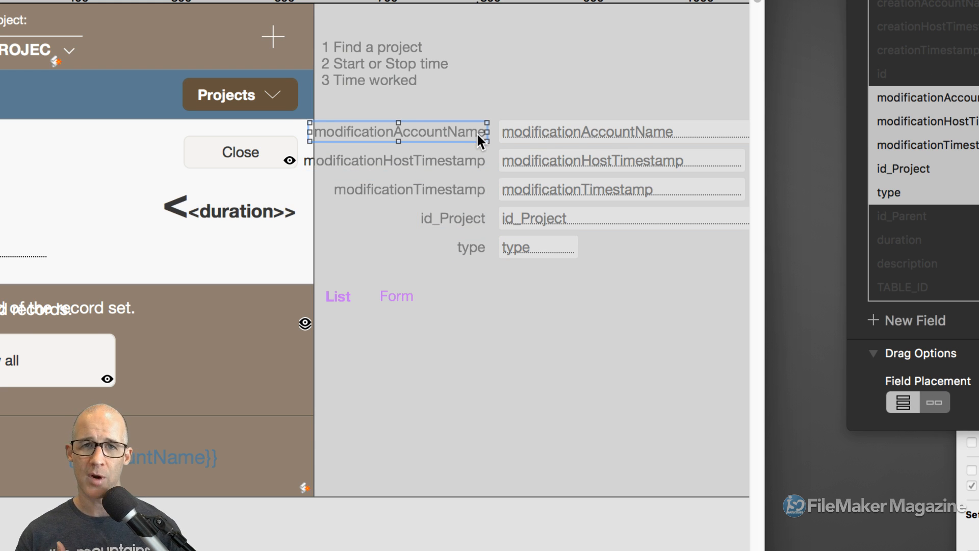
pyautogui.moveTo(399, 140)
pyautogui.mouseDown()
pyautogui.moveTo(394, 251)
pyautogui.moveTo(415, 135)
pyautogui.moveTo(414, 147)
pyautogui.mouseUp()
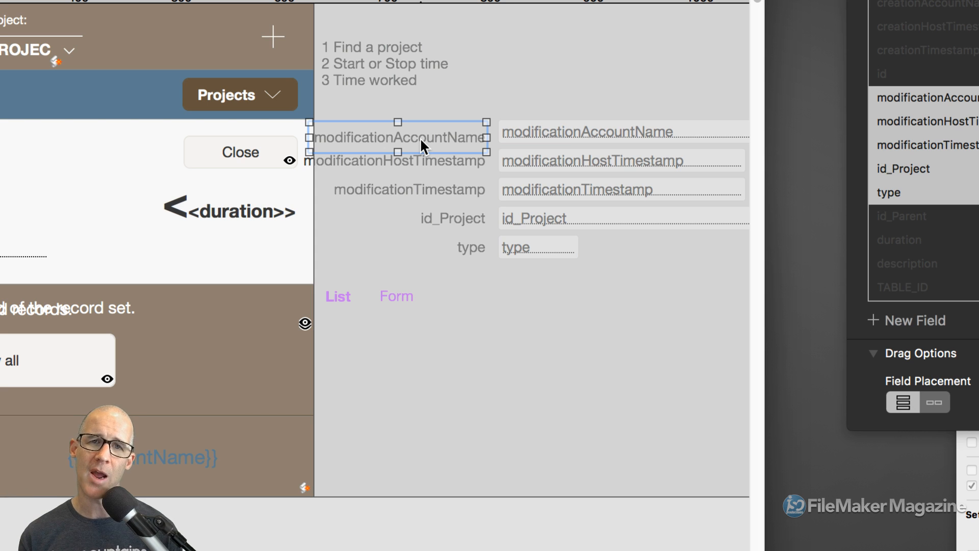
pyautogui.moveTo(310, 138); pyautogui.dragTo(263, 137)
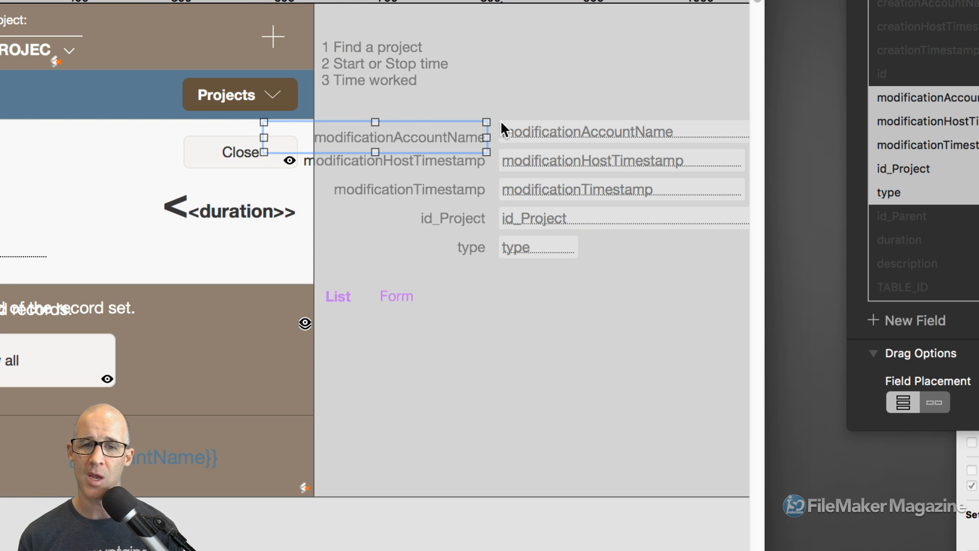
# Delete the modificationHostTimestamp, modificationTimestamp, id_Project and type fields with their labels
pyautogui.moveTo(480, 103); pyautogui.dragTo(524, 255)
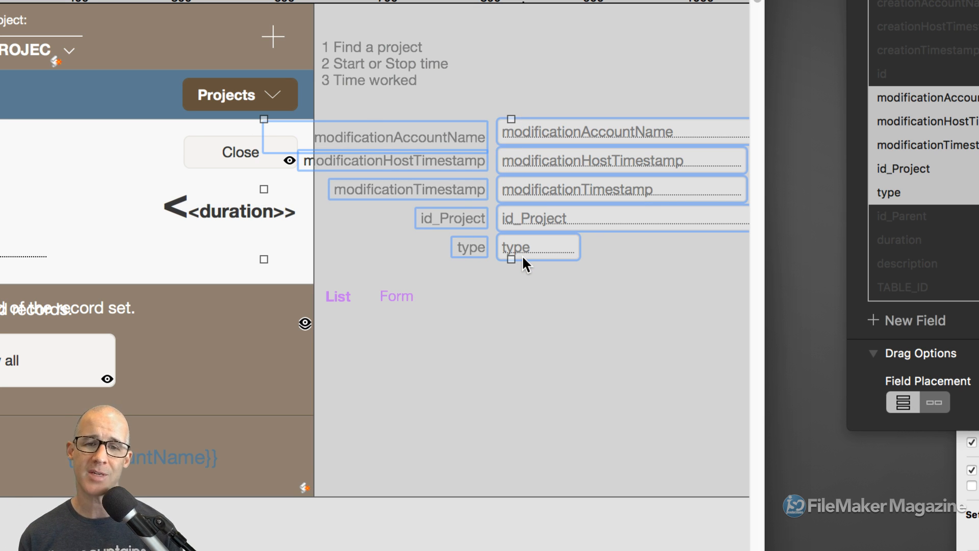
pyautogui.click(571, 276)
pyautogui.moveTo(519, 265); pyautogui.dragTo(450, 159)
pyautogui.press('Delete')
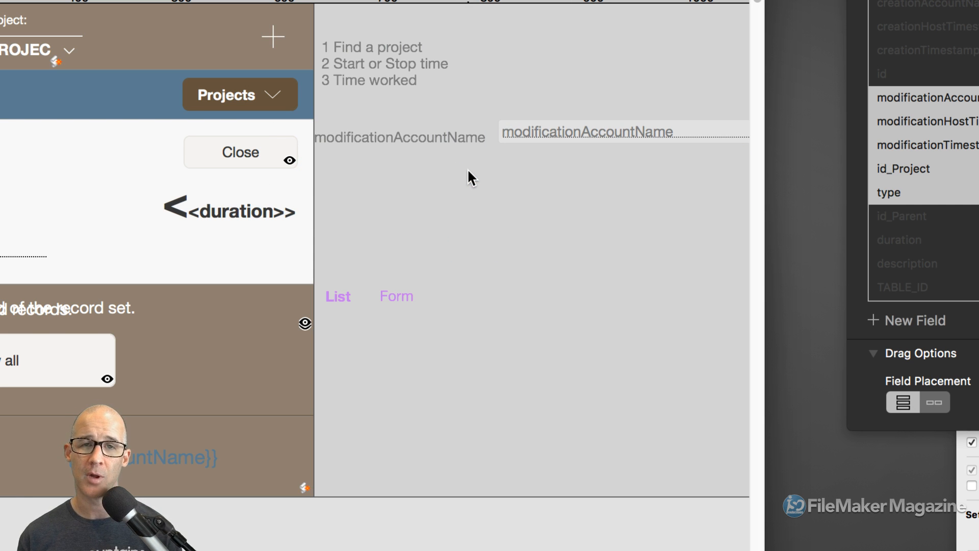
# Increase the modificationAccountName field's height to line up with the bottom of its label
pyautogui.click(454, 137)
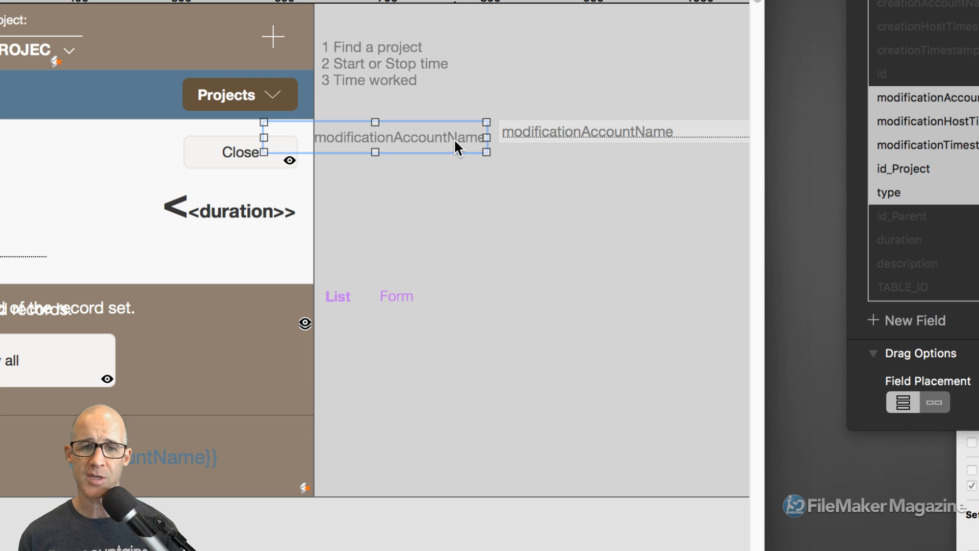
pyautogui.click(523, 138)
pyautogui.moveTo(626, 144); pyautogui.dragTo(628, 153)
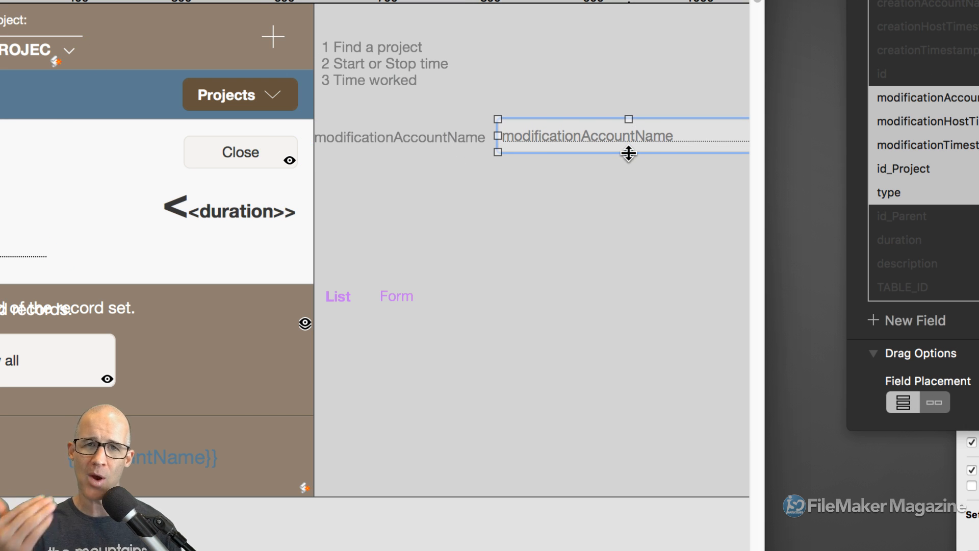
# Close the Field Picker and show the modificationAccountName label's position and size settings in the Inspector
pyautogui.click(473, 141)
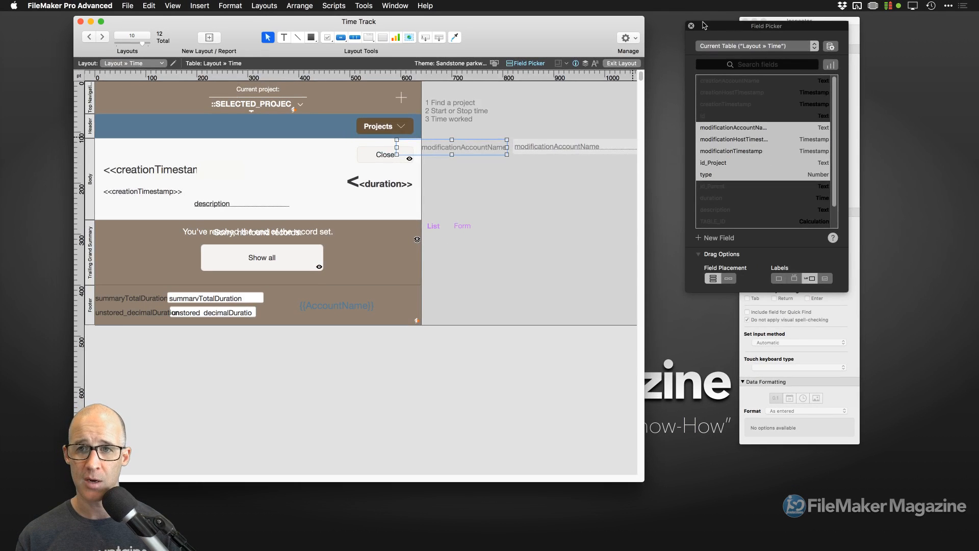
pyautogui.click(690, 24)
pyautogui.moveTo(795, 22); pyautogui.dragTo(679, 26)
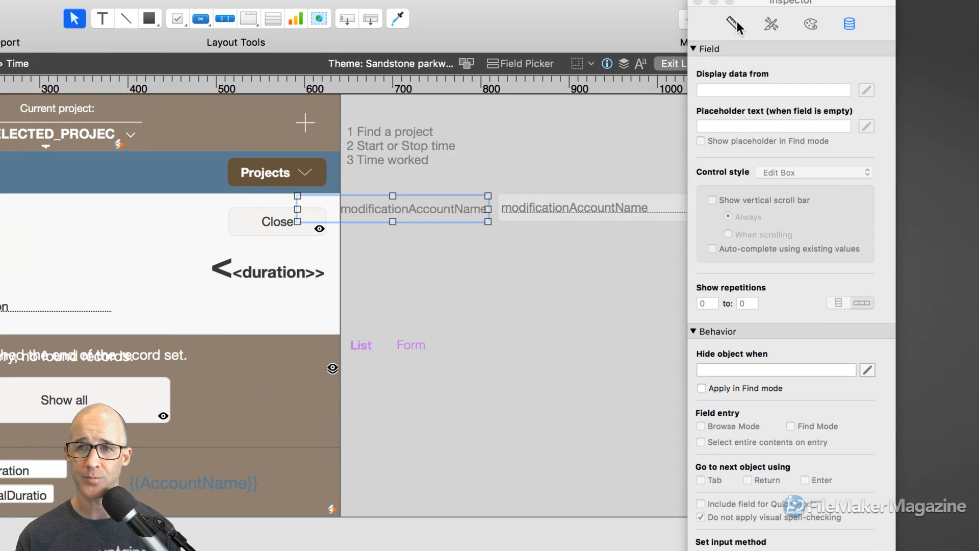
pyautogui.click(737, 22)
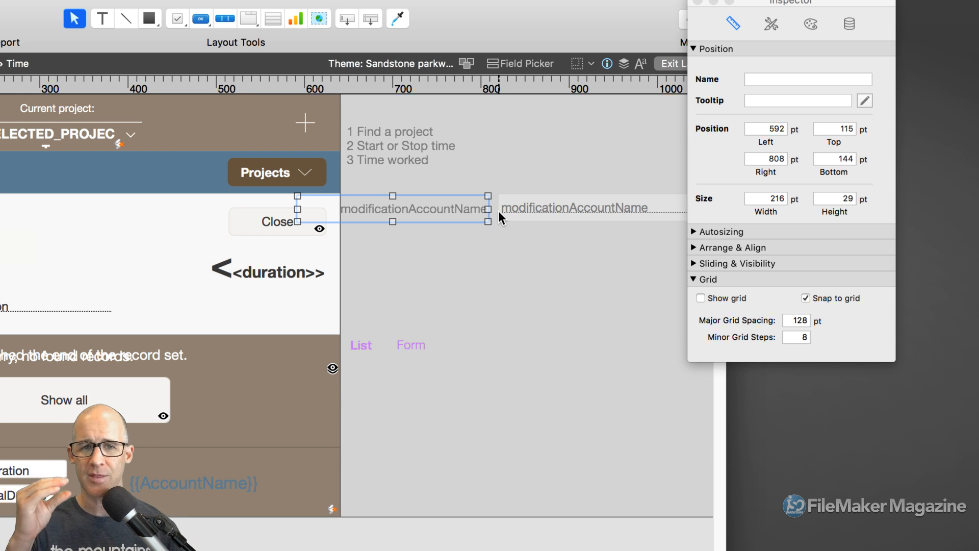
# Shrink the modificationAccountName label to 18 pt high and align it with its field on horizontal centers
pyautogui.moveTo(392, 221); pyautogui.dragTo(393, 213)
pyautogui.moveTo(458, 203)
pyautogui.mouseDown()
pyautogui.moveTo(460, 212)
pyautogui.moveTo(460, 202)
pyautogui.mouseUp()
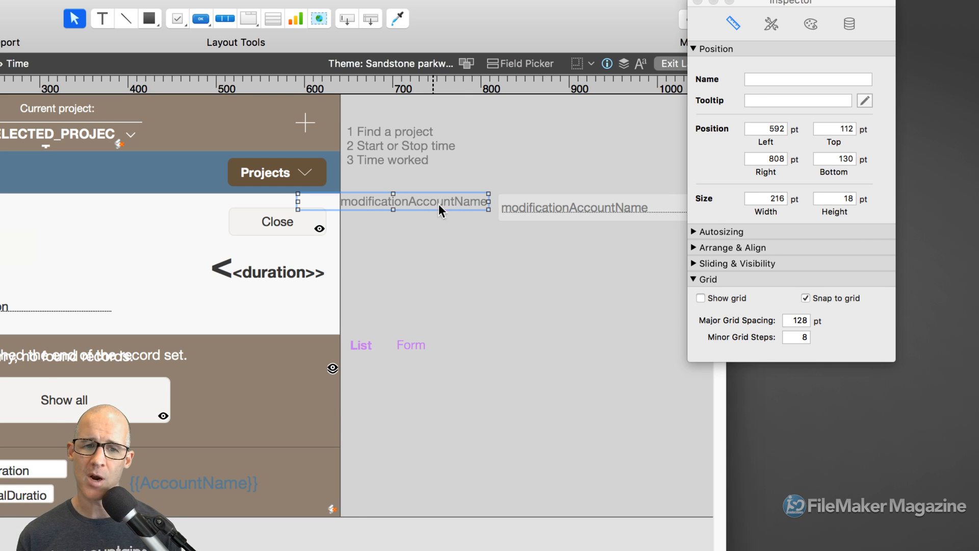
pyautogui.keyDown('shift'); pyautogui.click(523, 207); pyautogui.keyUp('shift')
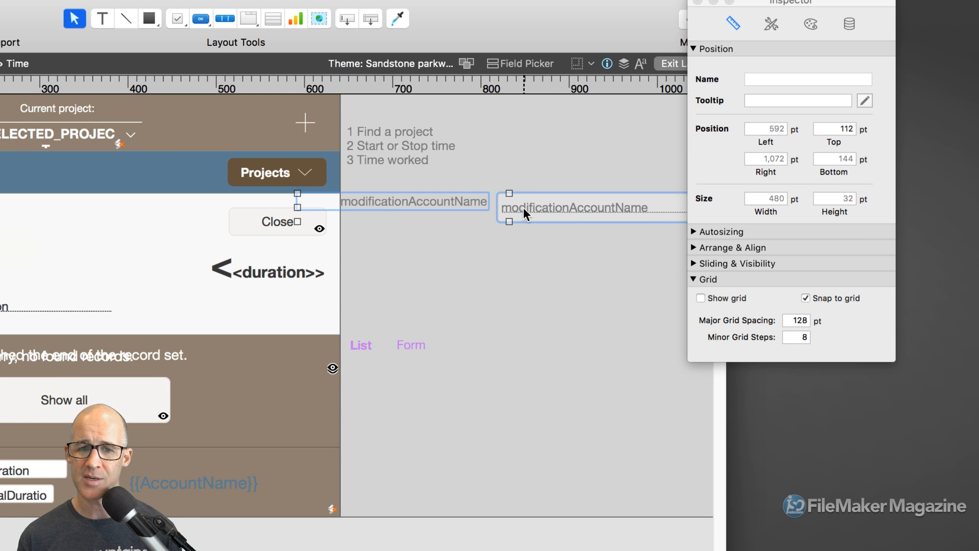
pyautogui.click(694, 248)
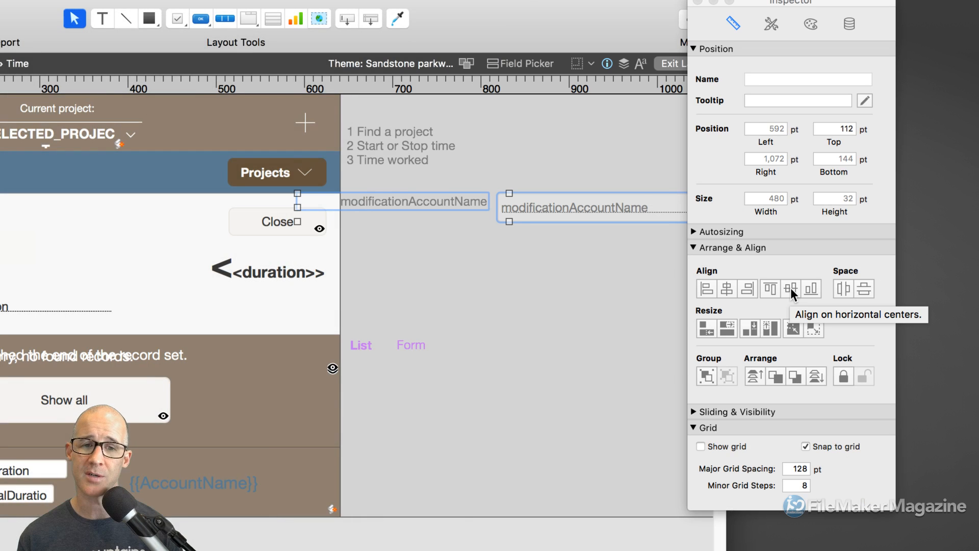
pyautogui.click(790, 287)
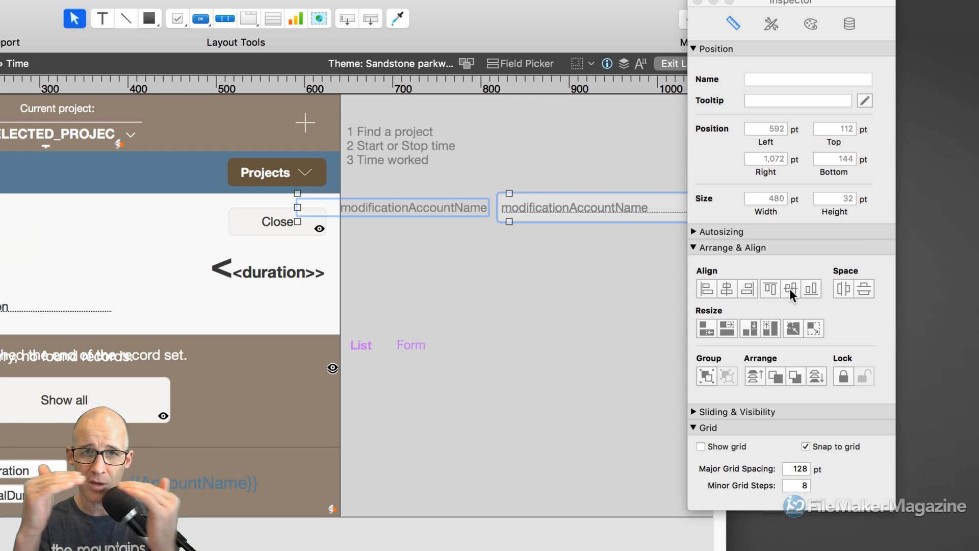
# Enlarge the modificationAccountName label to 32 pt high, spanning 112 to 144 pt vertically
pyautogui.click(467, 223)
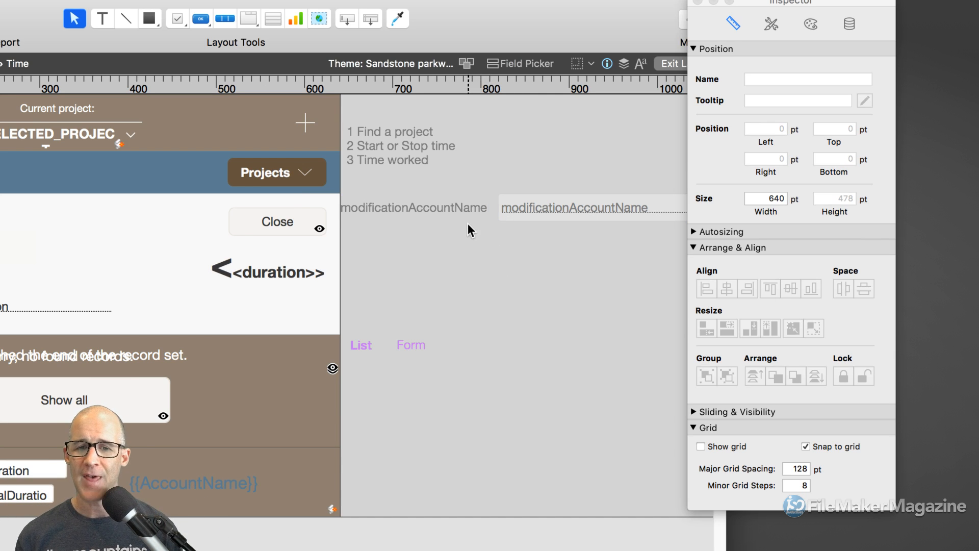
pyautogui.click(473, 209)
pyautogui.moveTo(394, 198); pyautogui.dragTo(394, 221)
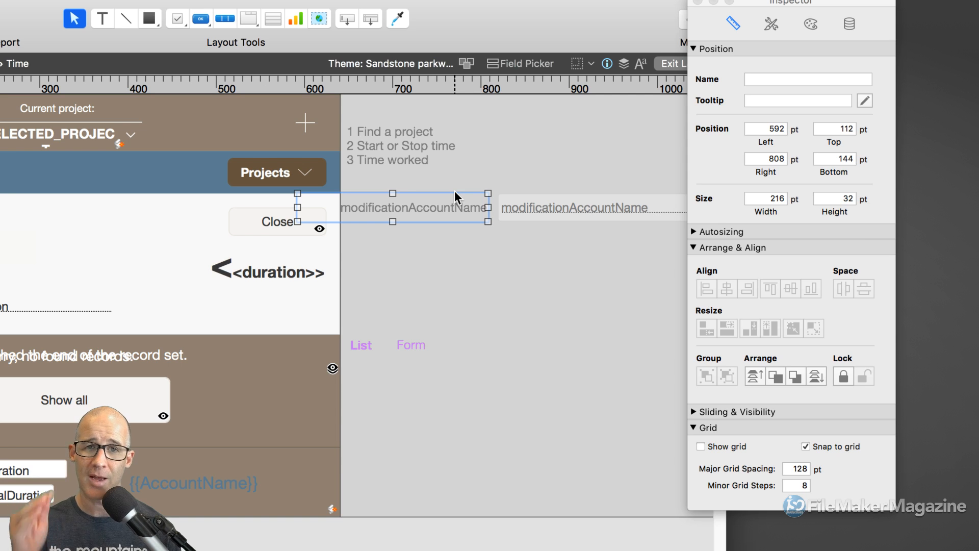
# Duplicate the modificationAccountName label and field, nudge the copies sideways, and delete the copies
pyautogui.keyDown('shift'); pyautogui.click(522, 210); pyautogui.keyUp('shift')
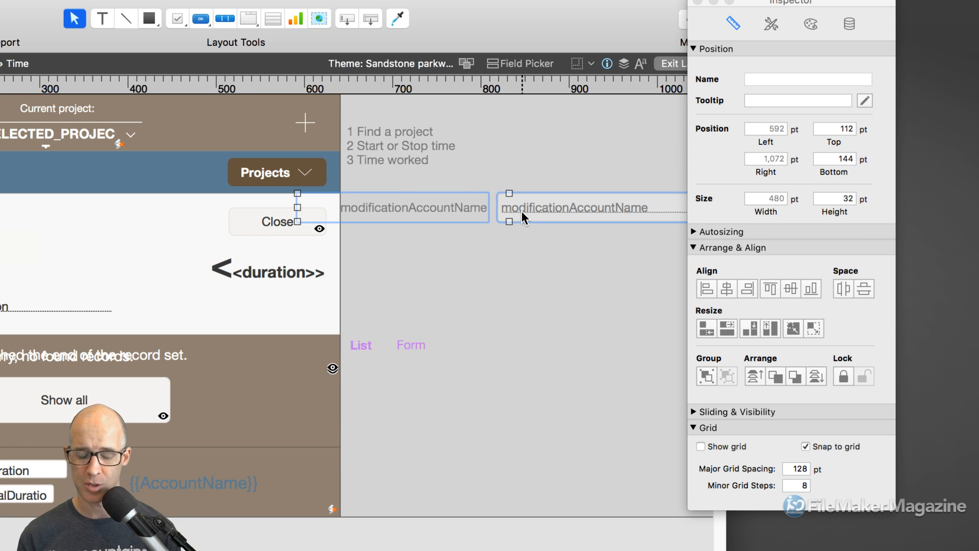
pyautogui.press('super+d')
pyautogui.press('Left')
pyautogui.press('Left')
pyautogui.press('Left')
pyautogui.press('Left')
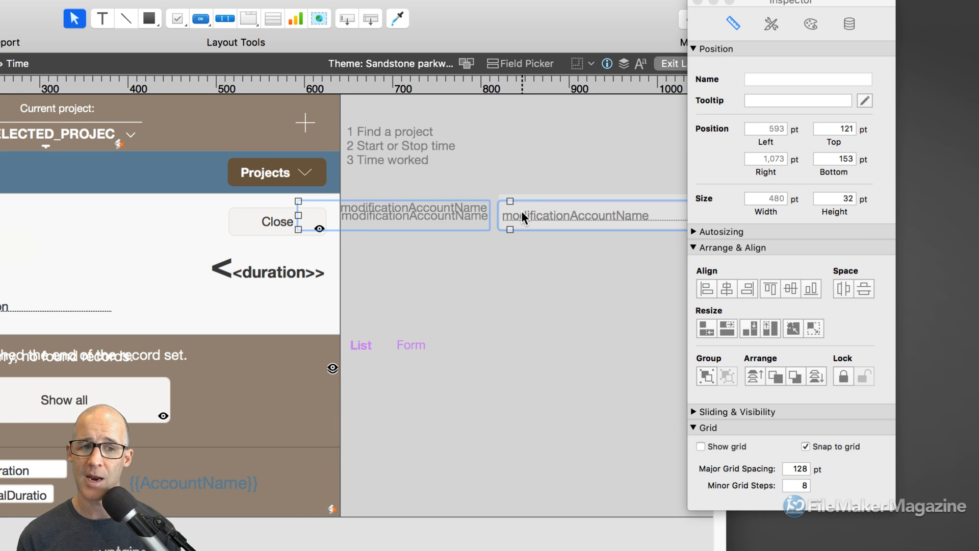
pyautogui.press('Right')
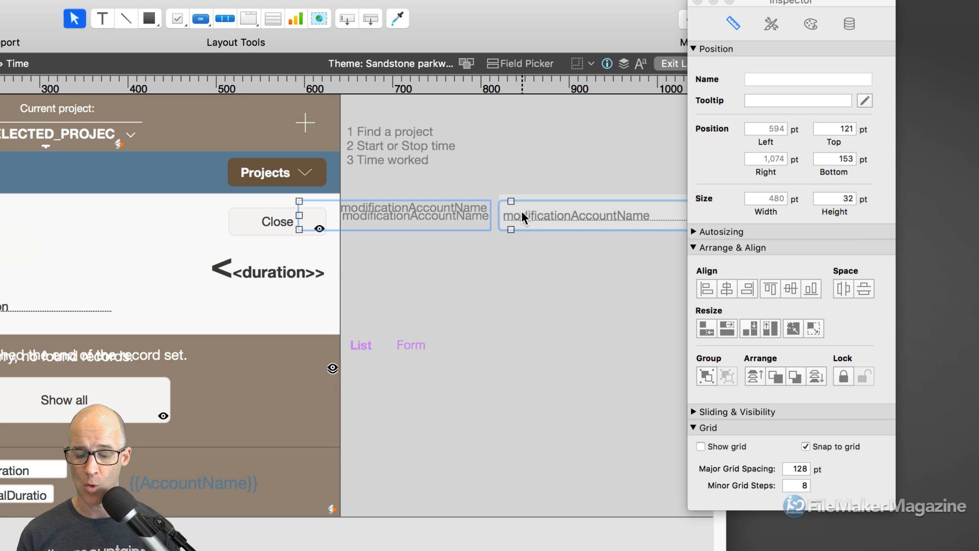
pyautogui.press('Delete')
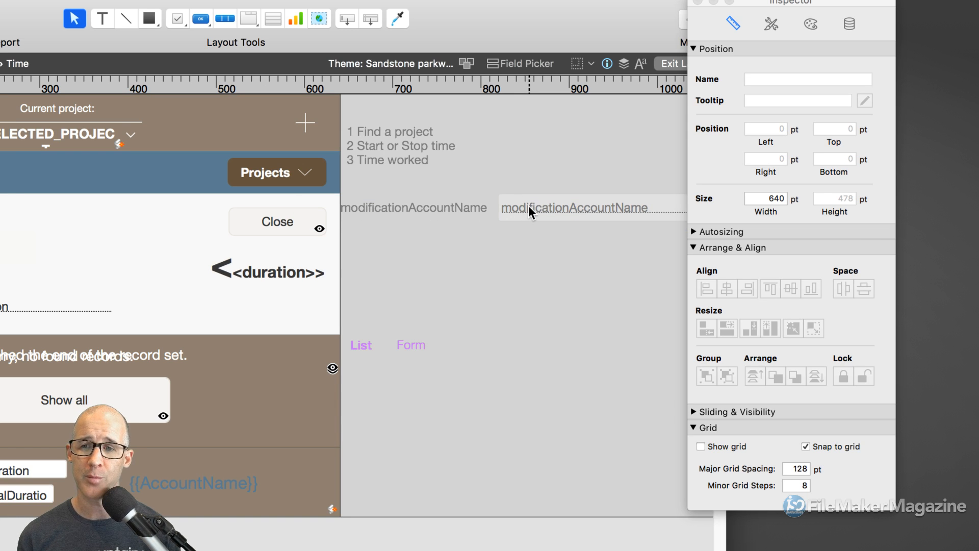
# Duplicate the modificationAccountName field and open the field selection for the copy
pyautogui.click(529, 206)
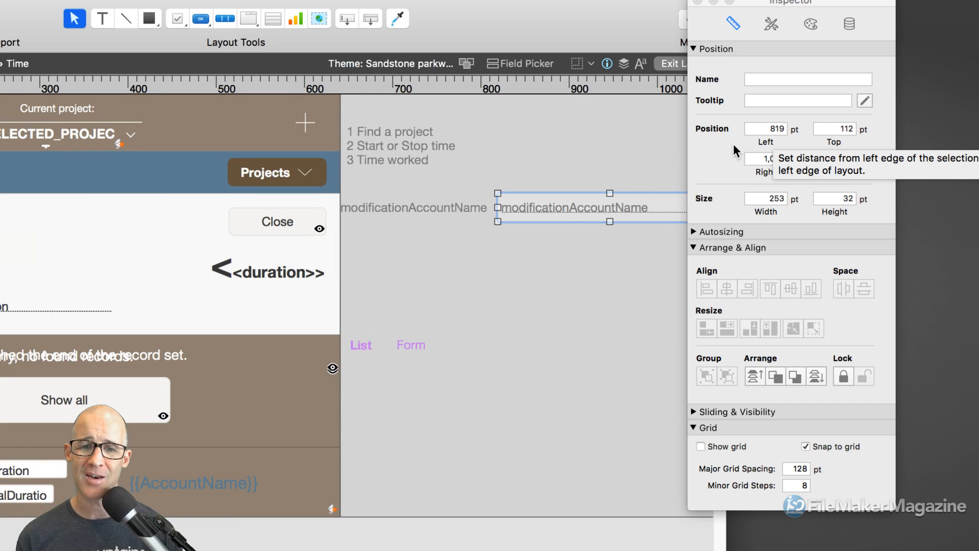
pyautogui.doubleClick(583, 221)
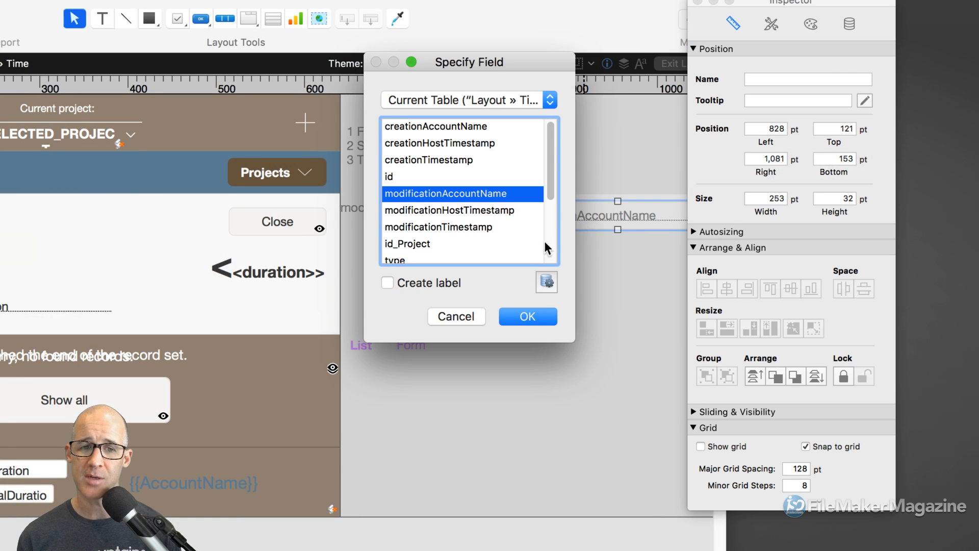
# Assign id_Project to the duplicated field and try to nudge it below the modificationAccountName field, to about 819 pt left and 133 pt top
pyautogui.click(488, 243)
pyautogui.click(533, 315)
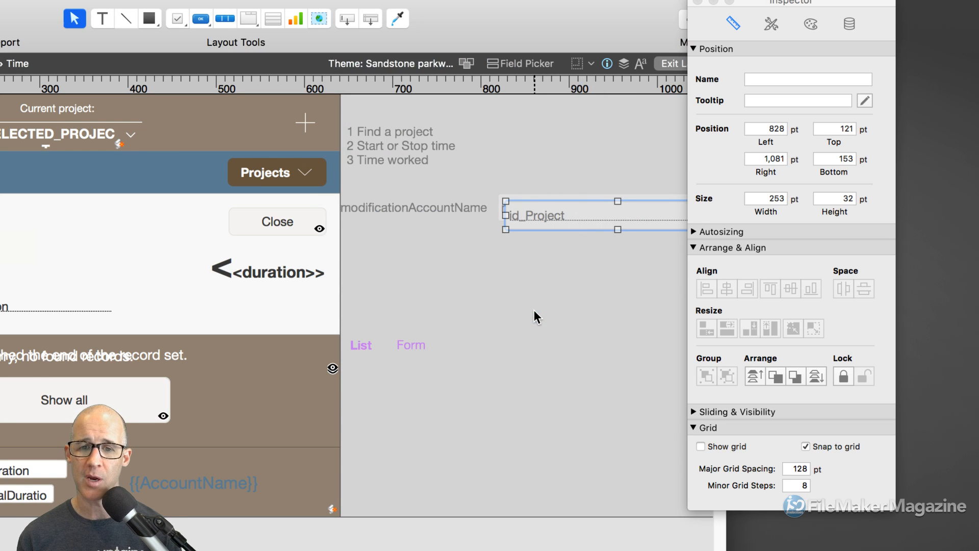
pyautogui.press('Left')
pyautogui.press('Left')
pyautogui.press('Left')
pyautogui.press('Left')
pyautogui.press('Left')
pyautogui.press('Left')
pyautogui.press('Left')
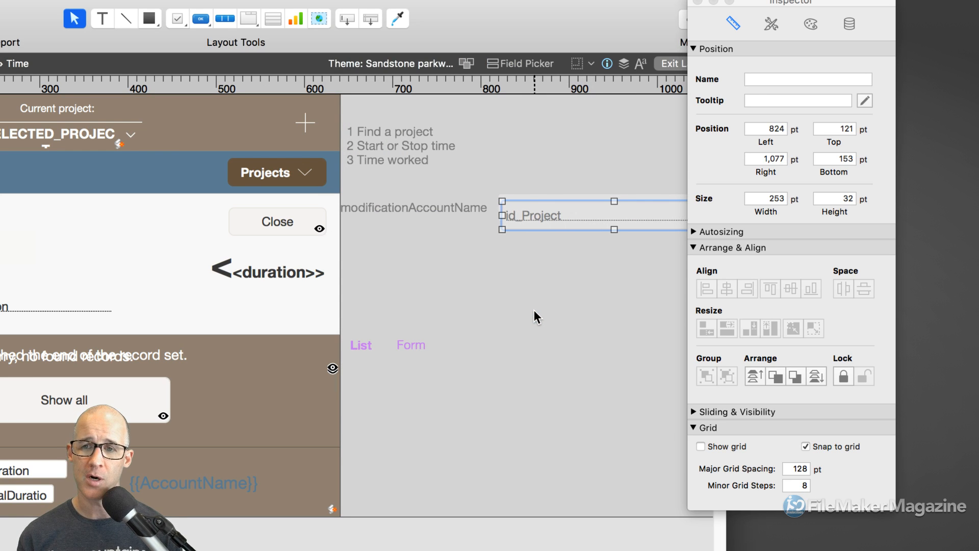
pyautogui.press('Down')
pyautogui.press('Down')
pyautogui.press('Down')
pyautogui.press('Down')
pyautogui.press('Down')
pyautogui.press('Down')
pyautogui.press('Down')
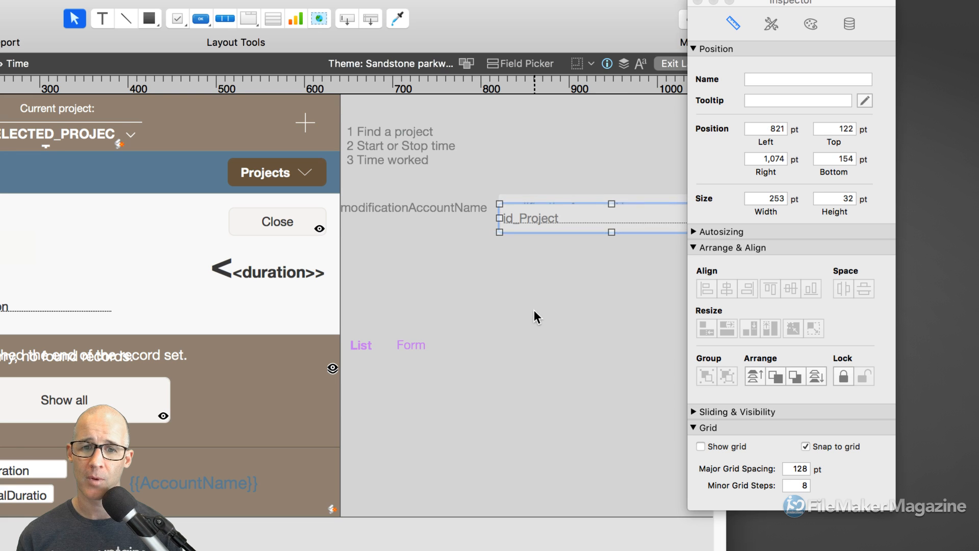
pyautogui.press('Left')
pyautogui.press('Left')
pyautogui.press('Down')
pyautogui.press('Down')
pyautogui.press('Down')
pyautogui.press('Down')
pyautogui.press('Down')
pyautogui.press('Down')
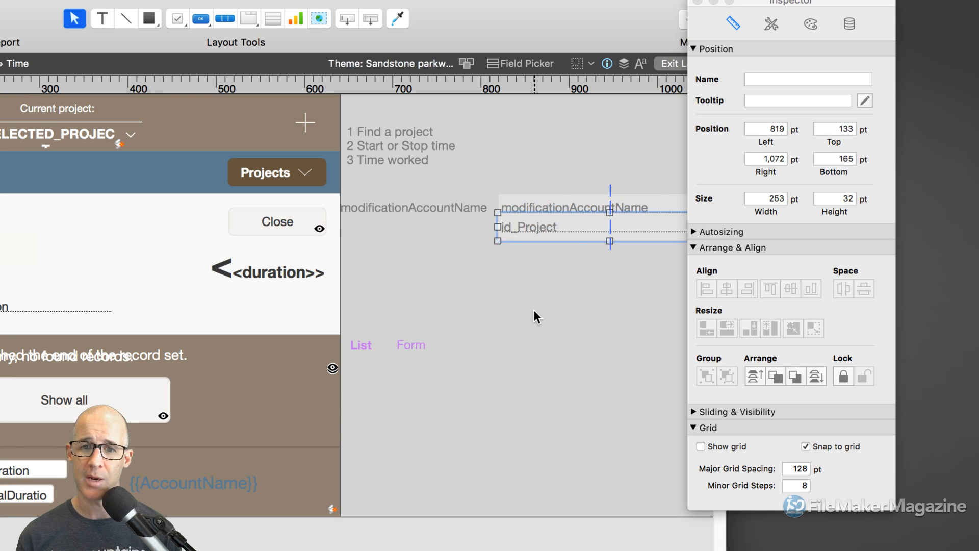
# Undo the nudges and delete the duplicated id_Project field
pyautogui.press('super+z')
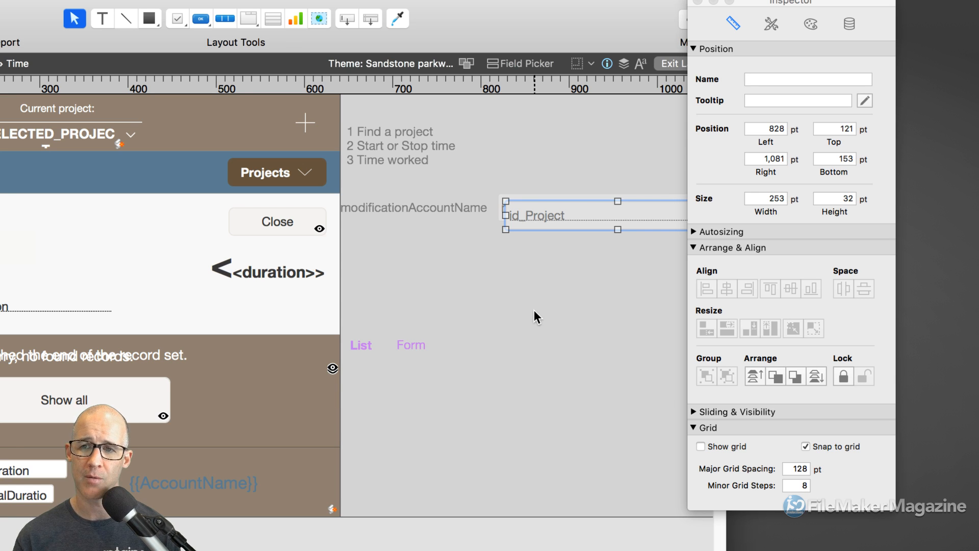
pyautogui.press('Delete')
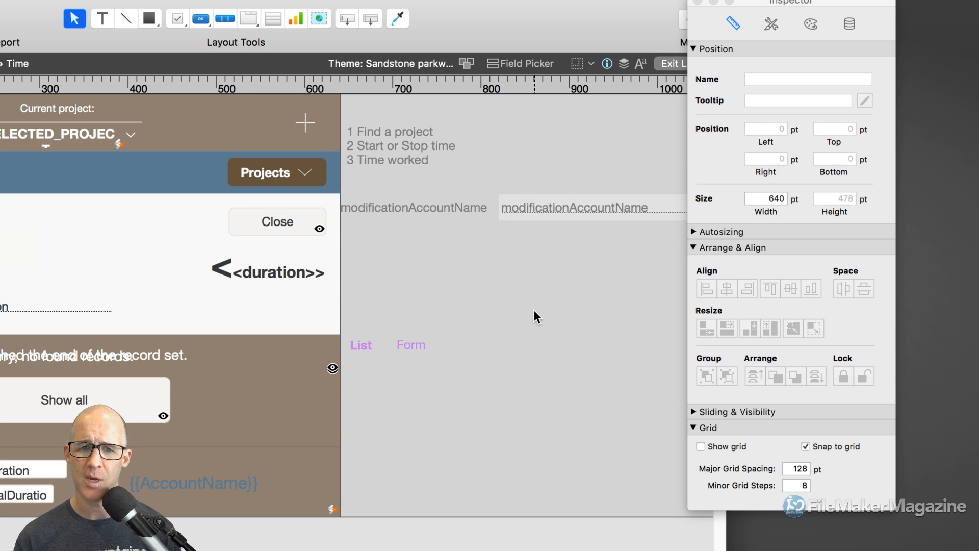
# Duplicate the modificationAccountName label together with its field and place the copy directly below the original pair
pyautogui.moveTo(472, 223); pyautogui.dragTo(546, 231)
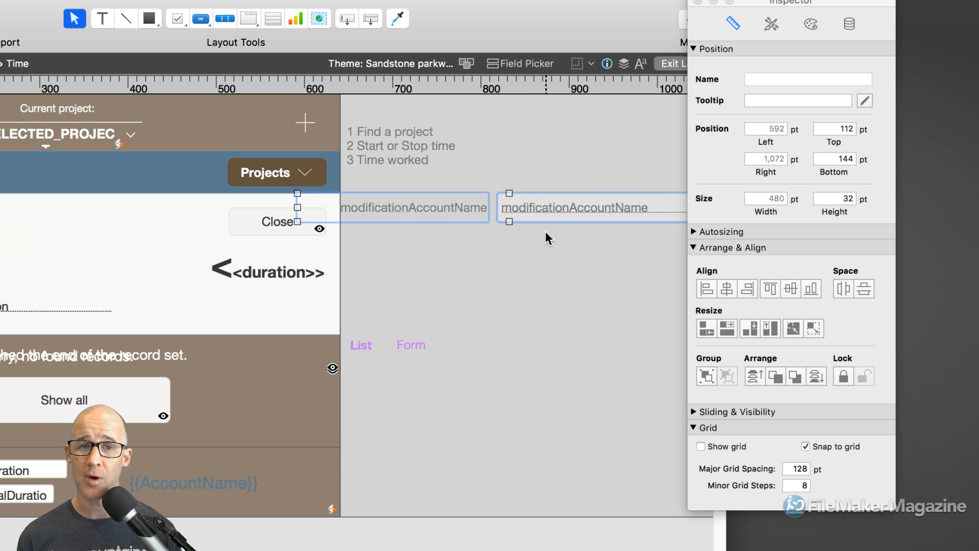
pyautogui.press('Left')
pyautogui.press('Left')
pyautogui.press('Left')
pyautogui.press('Left')
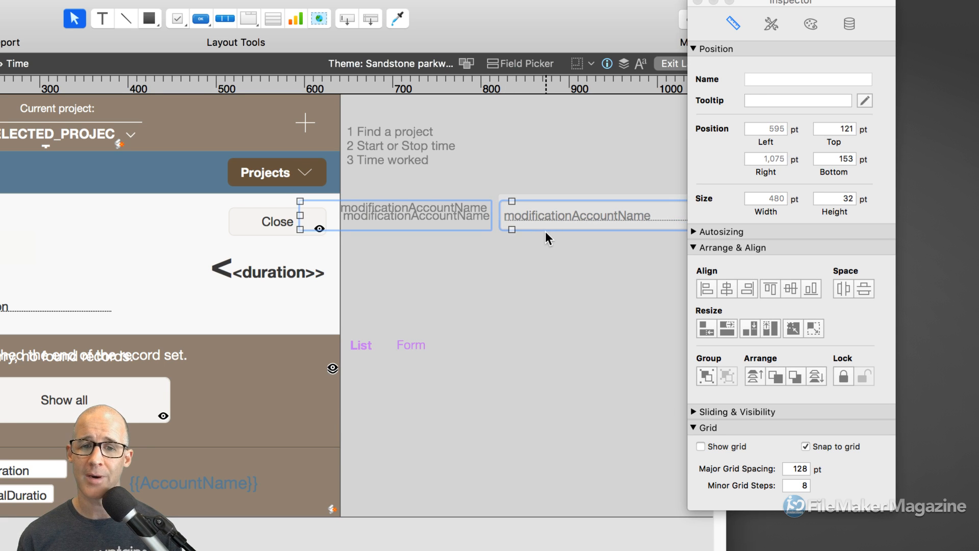
pyautogui.press('Down')
pyautogui.press('Down')
pyautogui.press('Down')
pyautogui.press('Down')
pyautogui.press('Down')
pyautogui.press('Down')
pyautogui.press('Down')
pyautogui.press('Down')
pyautogui.press('Down')
pyautogui.press('Down')
pyautogui.press('Down')
pyautogui.press('Down')
pyautogui.press('Down')
pyautogui.press('Down')
pyautogui.press('Down')
pyautogui.press('Down')
pyautogui.press('Down')
pyautogui.press('Down')
pyautogui.press('Down')
pyautogui.press('Down')
pyautogui.press('Down')
pyautogui.press('Down')
pyautogui.press('Down')
pyautogui.press('Down')
pyautogui.press('Down')
pyautogui.press('Down')
pyautogui.press('Down')
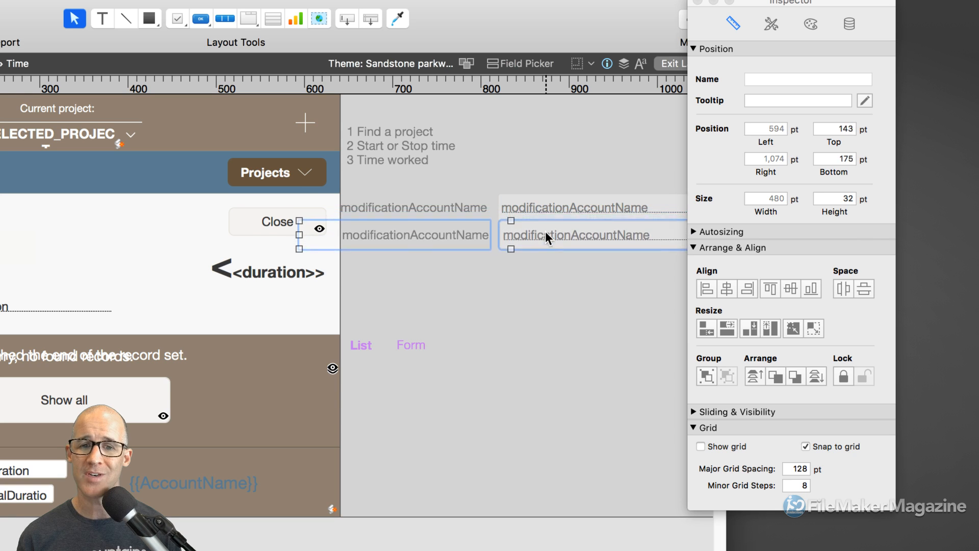
# Duplicate the label and field pair six more times at the same spacing to fill the column down to the footer
pyautogui.press('super+d')
pyautogui.press('super+d')
pyautogui.press('super+d')
pyautogui.press('super+d')
pyautogui.press('super+d')
pyautogui.press('super+d')
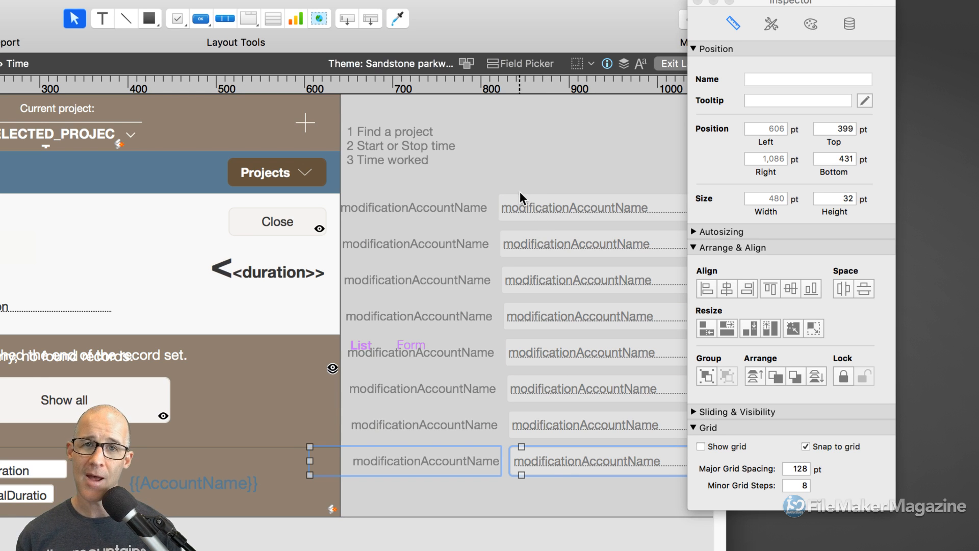
# Move the Inspector off the duplicated column and select its first four fields one after another
pyautogui.moveTo(495, 40); pyautogui.dragTo(627, 26)
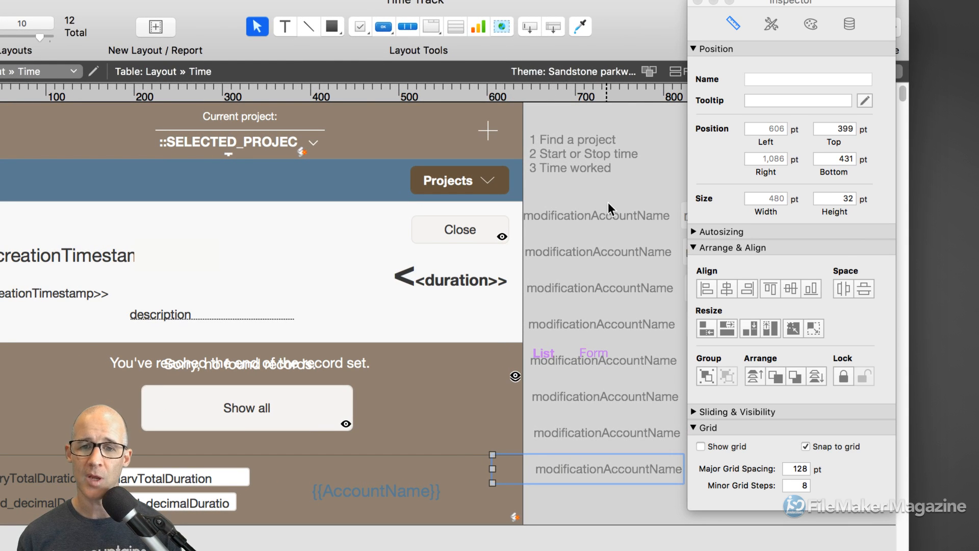
pyautogui.moveTo(760, 5); pyautogui.dragTo(869, 24)
pyautogui.click(720, 215)
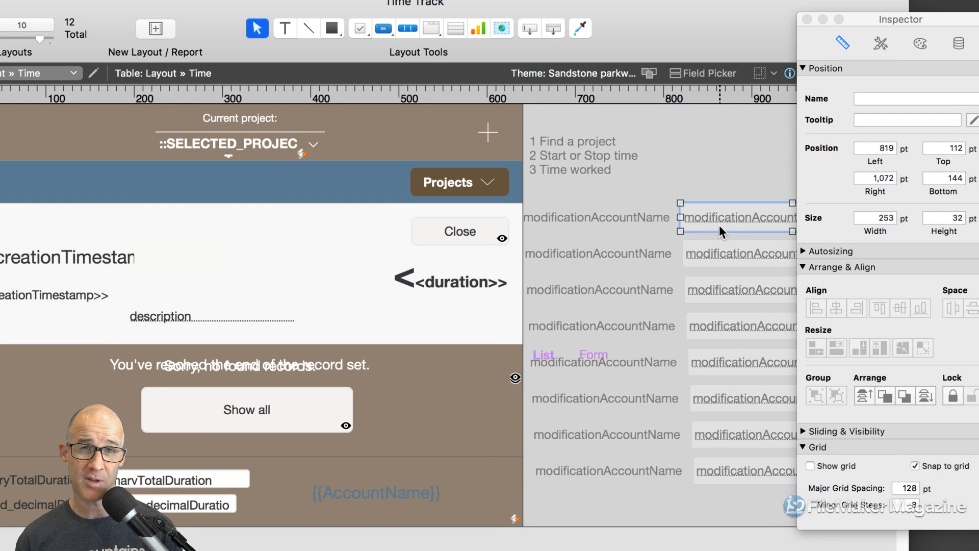
pyautogui.click(729, 254)
pyautogui.click(733, 294)
pyautogui.click(733, 332)
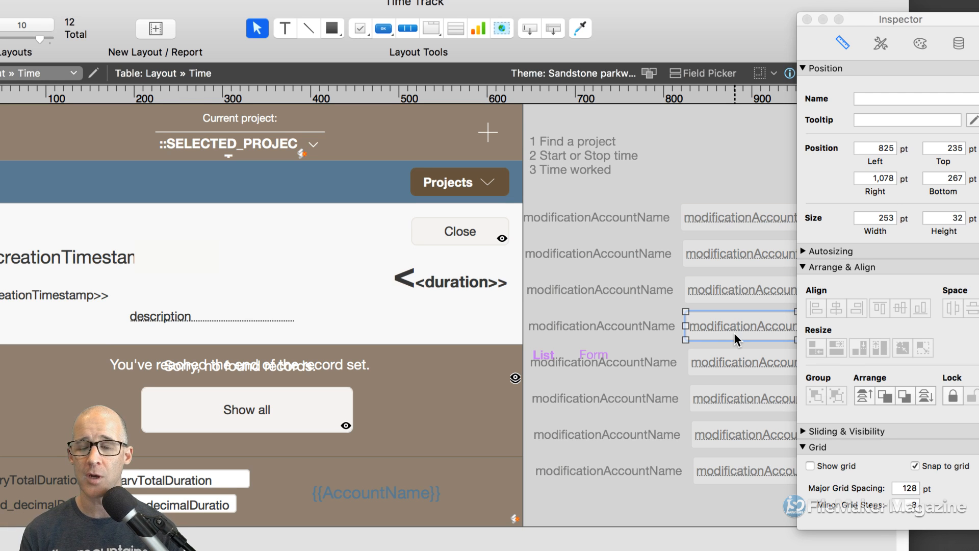
# Reassign the second to fifth fields in the column to modificationTimestamp, creationTimestamp, id_Project and modificationTimestamp
pyautogui.doubleClick(724, 249)
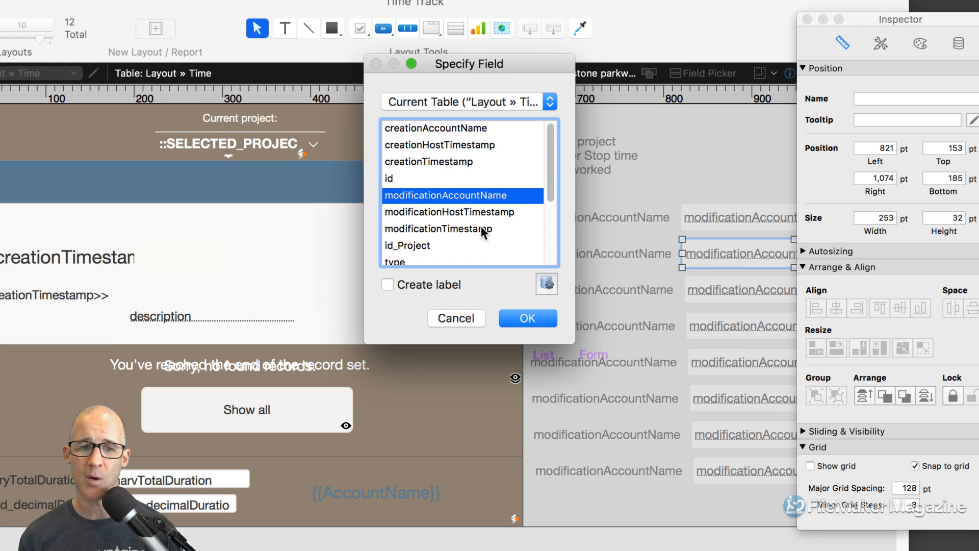
pyautogui.doubleClick(481, 228)
pyautogui.doubleClick(703, 289)
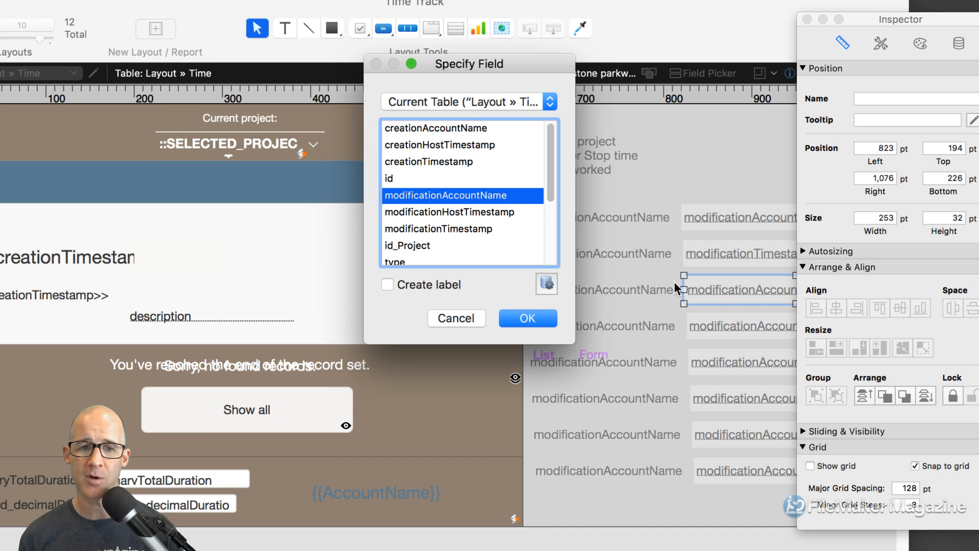
pyautogui.doubleClick(465, 162)
pyautogui.doubleClick(702, 319)
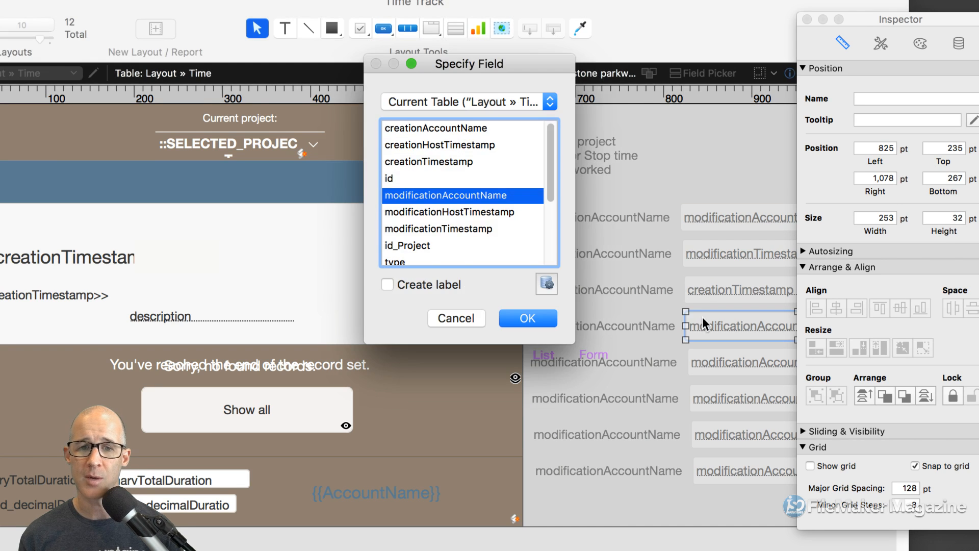
pyautogui.doubleClick(478, 240)
pyautogui.doubleClick(707, 354)
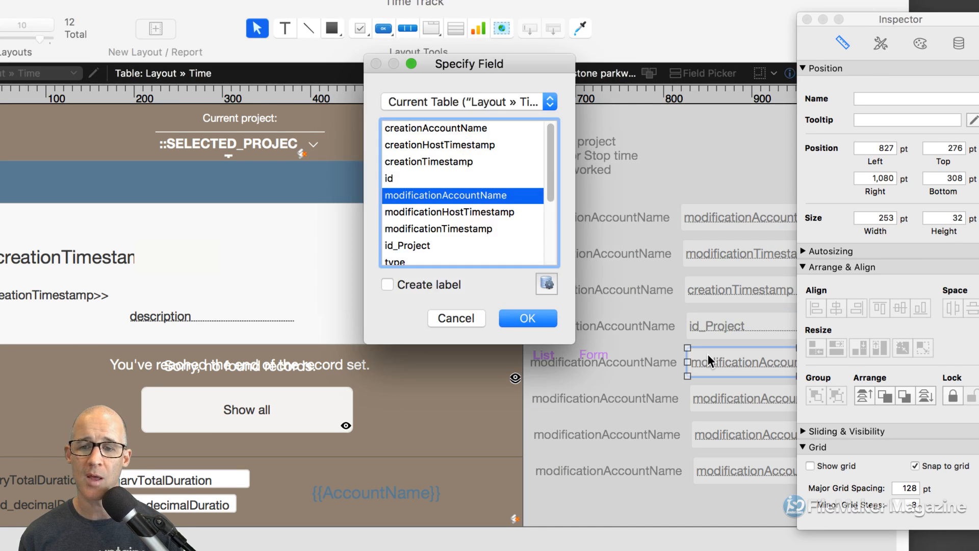
pyautogui.doubleClick(501, 228)
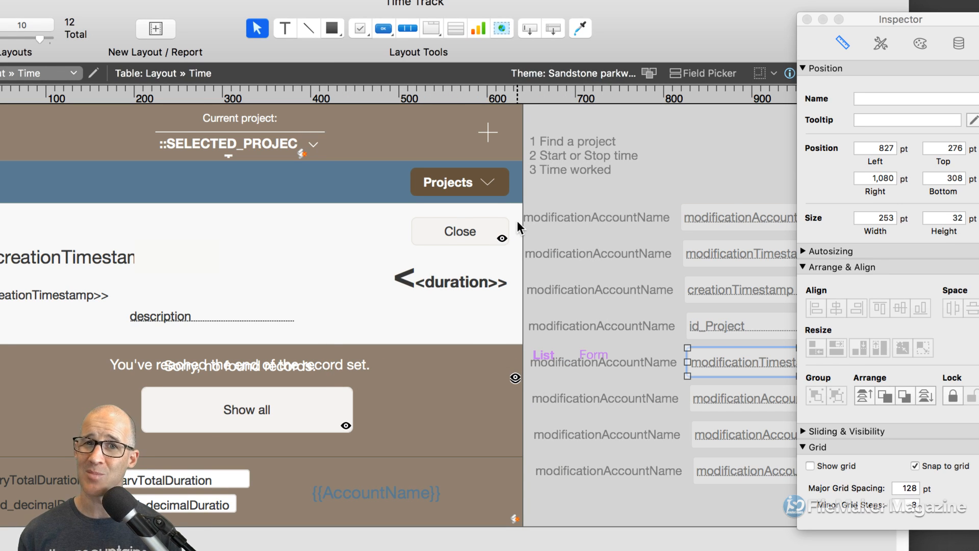
# Change the text of the first two labels in the column to "first" and "last"
pyautogui.click(286, 29)
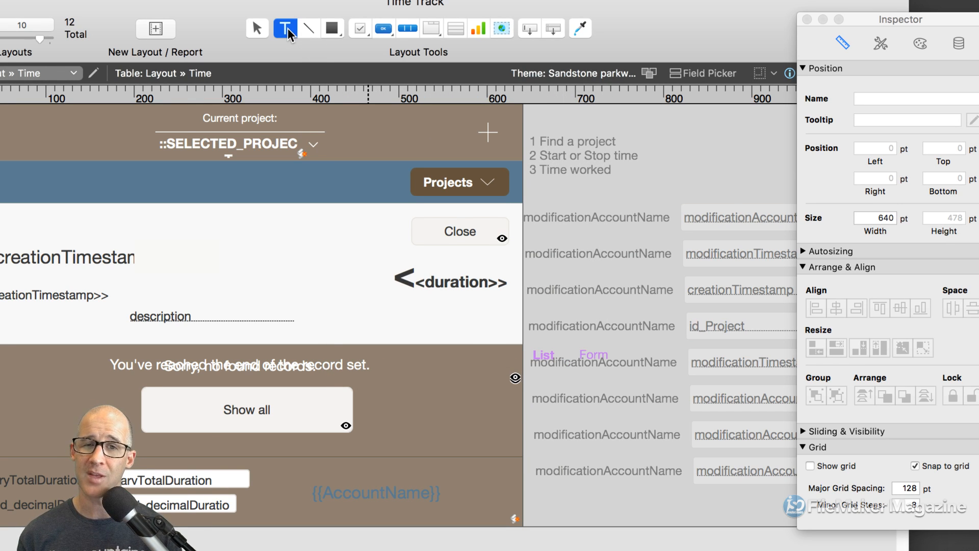
pyautogui.doubleClick(590, 223)
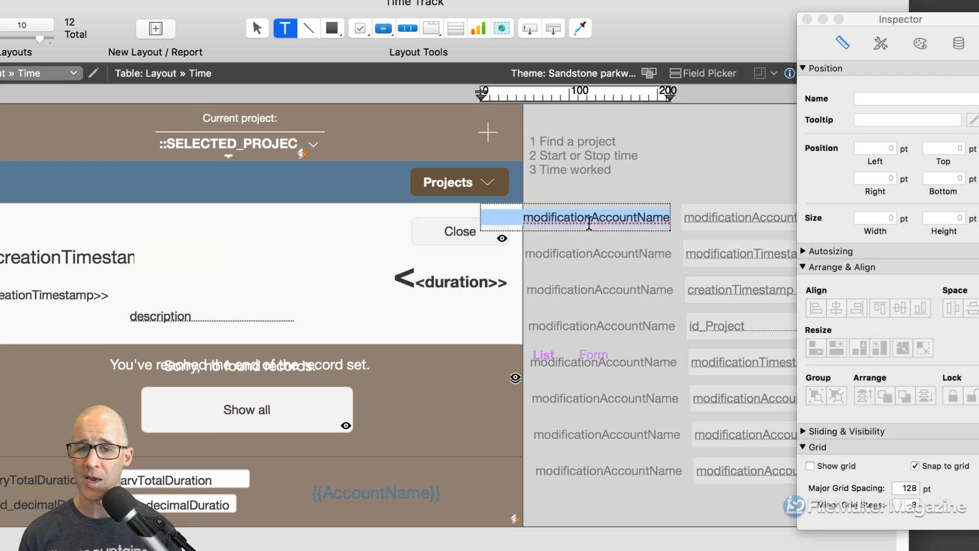
pyautogui.write('fires')
pyautogui.press('BackSpace')
pyautogui.write('t')
pyautogui.doubleClick(607, 254)
pyautogui.write('late')
pyautogui.press('BackSpace')
pyautogui.press('BackSpace')
pyautogui.write('st')
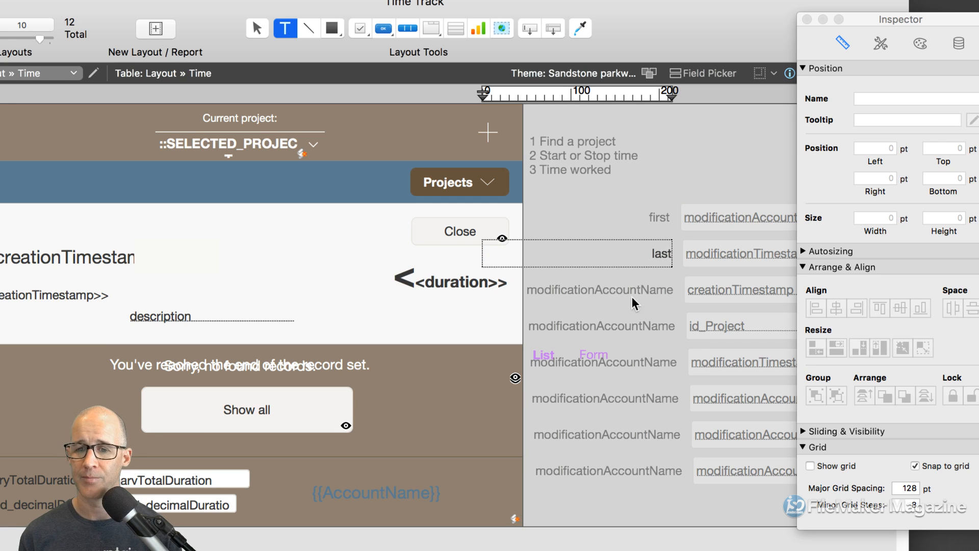
# Change the third, fourth and fifth labels to "city", "states" and "whatever", and return to the selection tool
pyautogui.doubleClick(634, 291)
pyautogui.press('BackSpace')
pyautogui.write('city')
pyautogui.doubleClick(630, 325)
pyautogui.write('s')
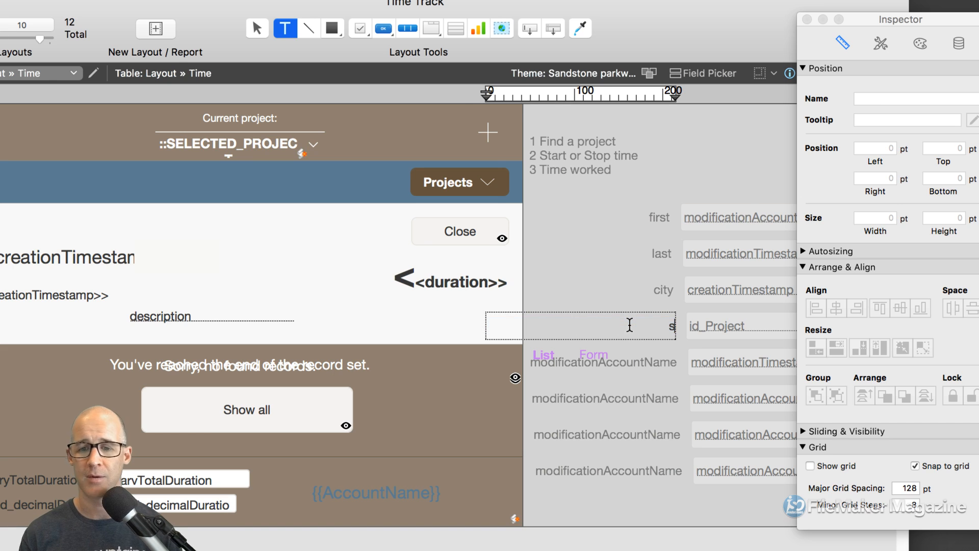
pyautogui.write('tates')
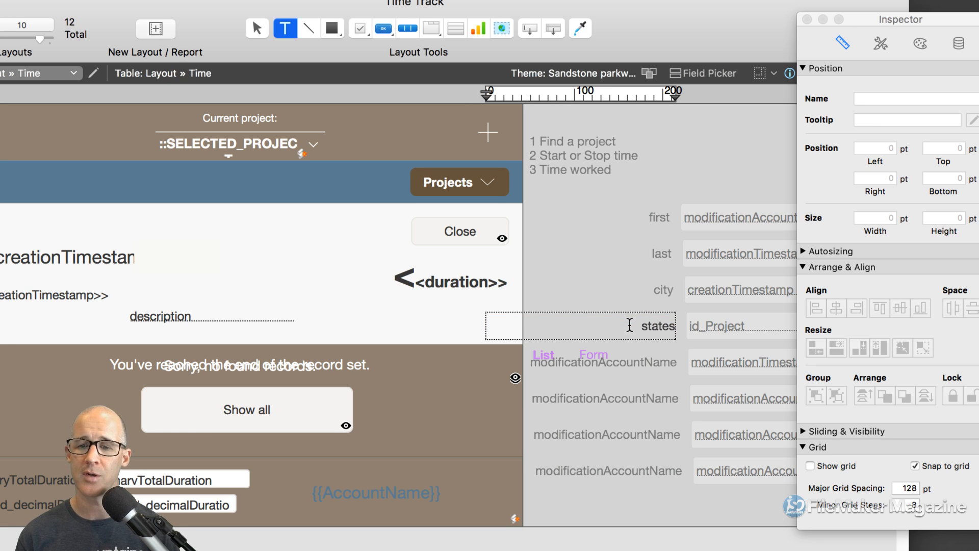
pyautogui.doubleClick(651, 362)
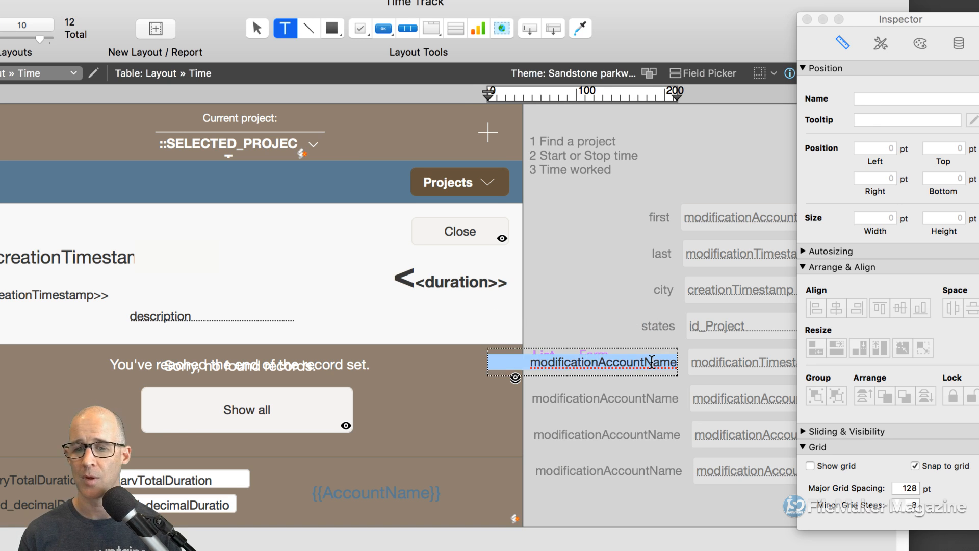
pyautogui.write('whatever')
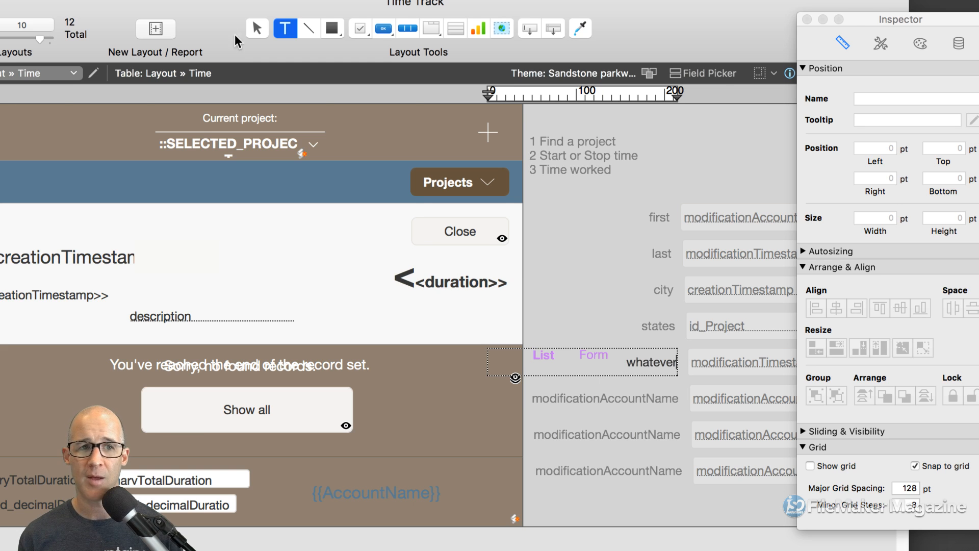
pyautogui.click(257, 29)
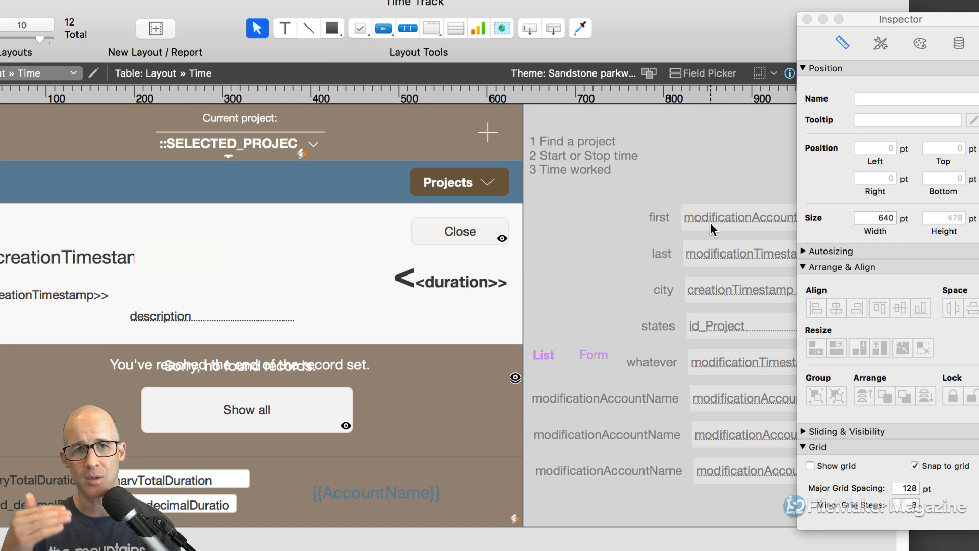
# Select the "first" and "last" labels with their fields and view the available tab and slide control options
pyautogui.moveTo(666, 190); pyautogui.dragTo(690, 253)
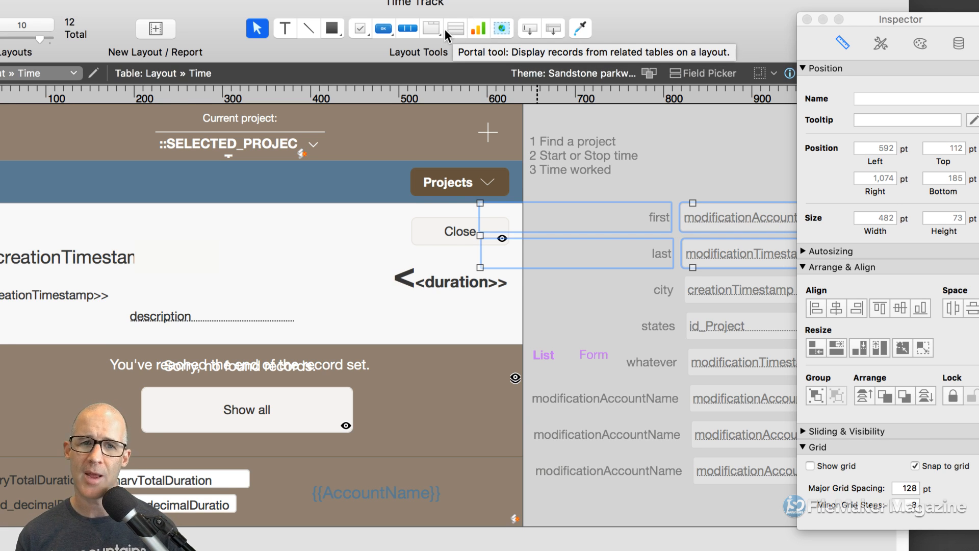
pyautogui.click(429, 26)
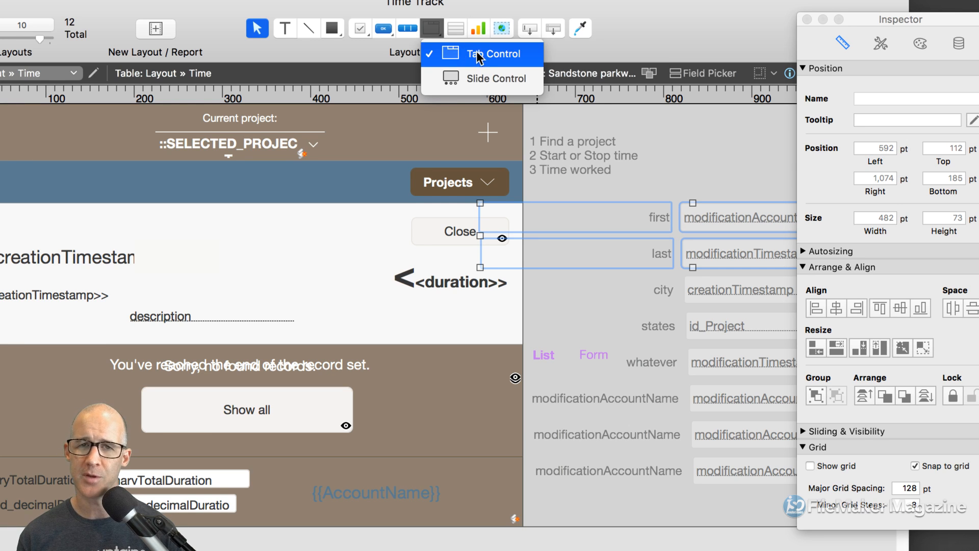
pyautogui.click(724, 173)
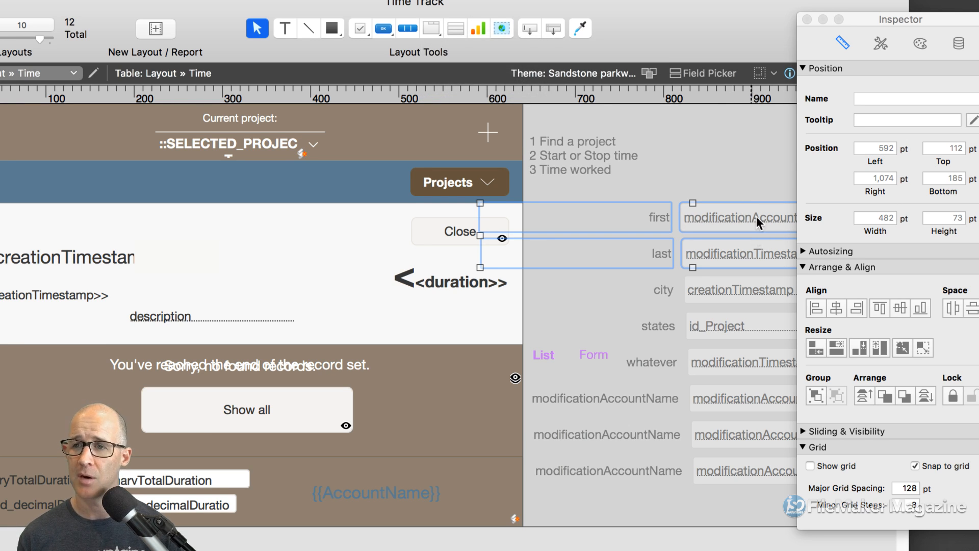
# Review how the selected labels and fields are listed in the Layout Objects palette, and close it
pyautogui.moveTo(869, 24); pyautogui.dragTo(892, 21)
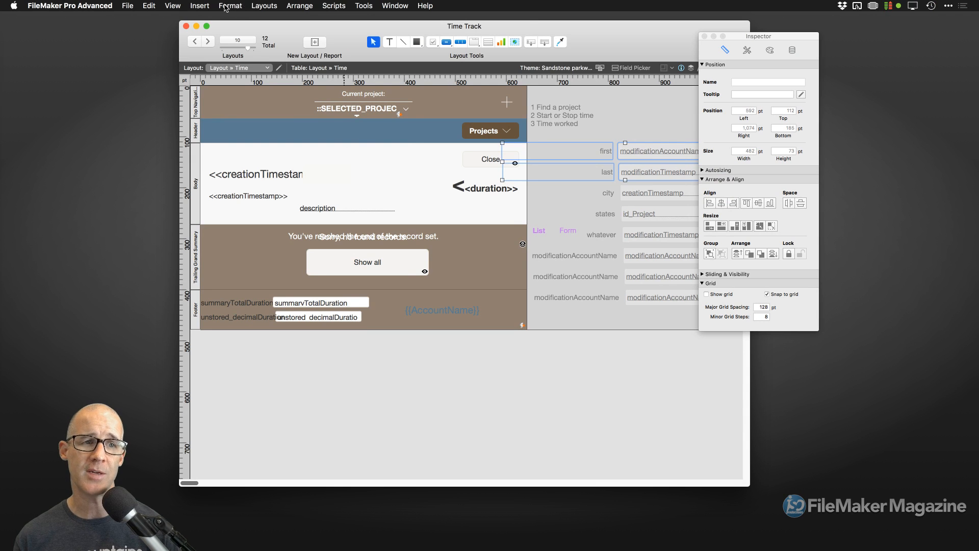
pyautogui.click(200, 6)
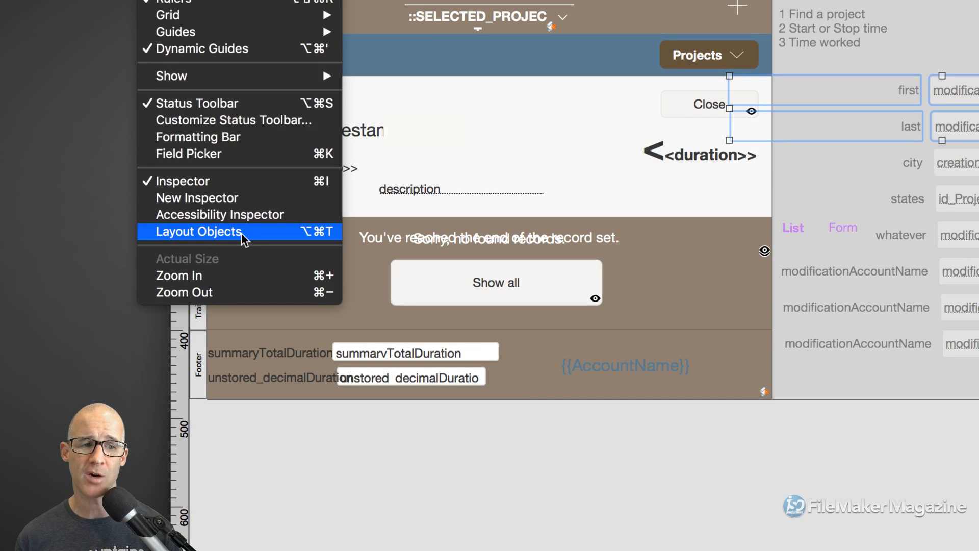
pyautogui.click(251, 235)
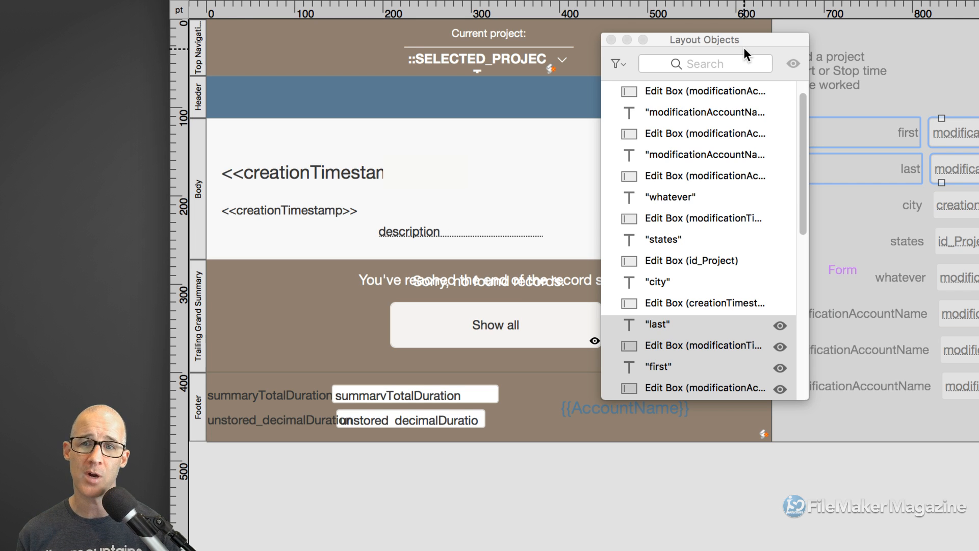
pyautogui.click(611, 39)
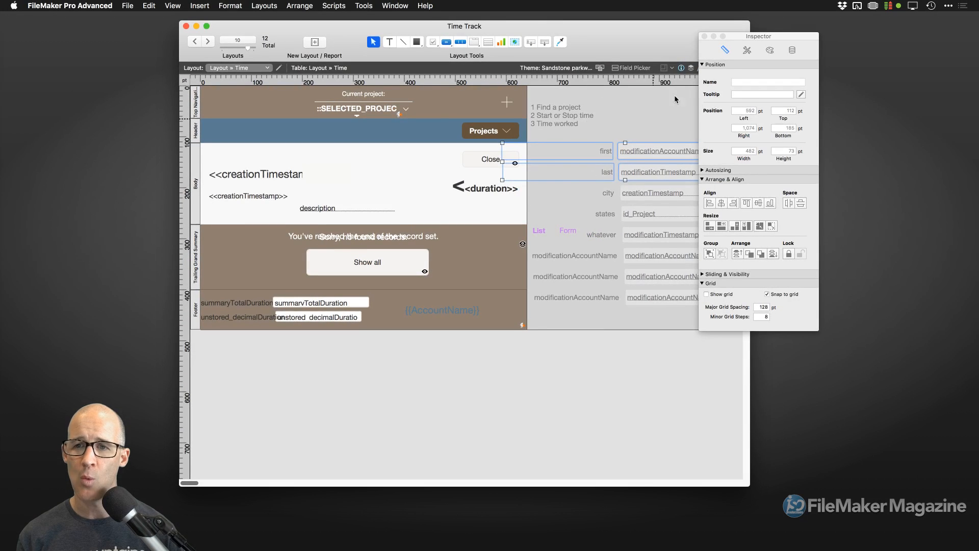
# Move the Inspector outside the layout window, clear of the field column
pyautogui.moveTo(762, 37); pyautogui.dragTo(851, 45)
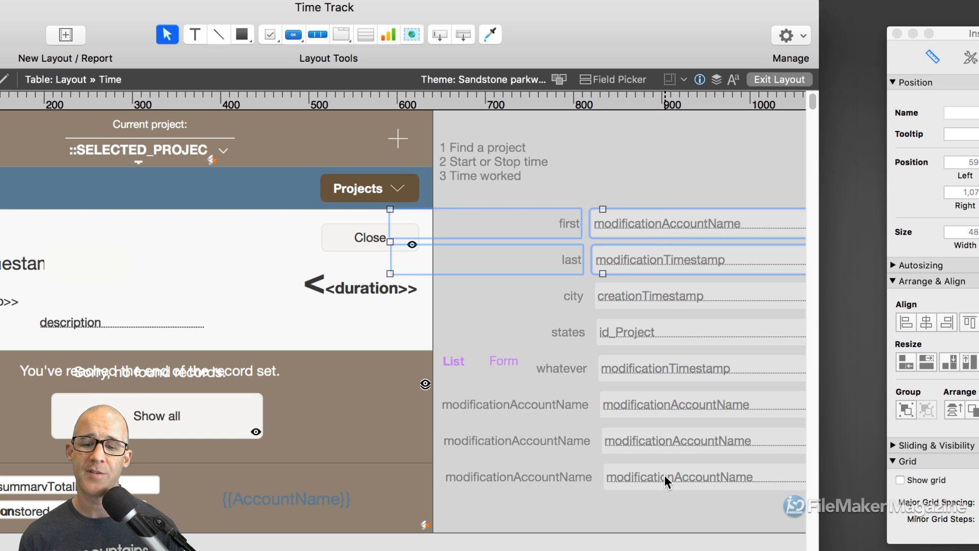
pyautogui.moveTo(951, 33); pyautogui.dragTo(896, 16)
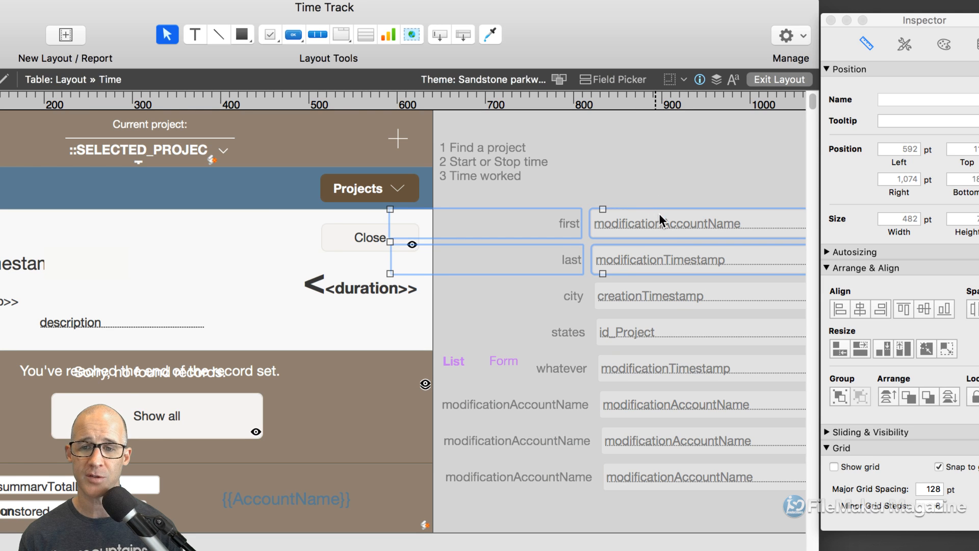
# Select the eight fields with a partly enclosing marquee, extend it across their labels, and clear the selection
pyautogui.moveTo(656, 184); pyautogui.dragTo(684, 501)
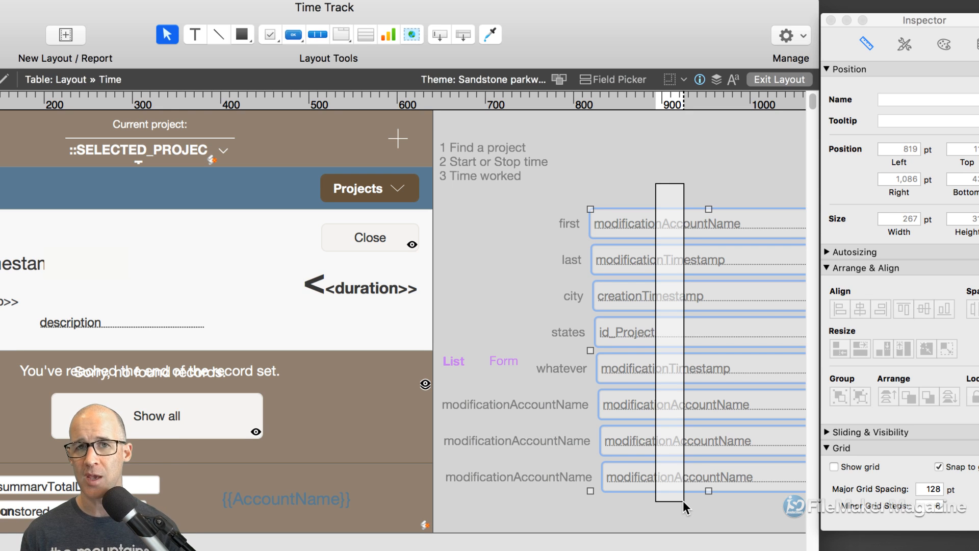
pyautogui.moveTo(683, 500); pyautogui.dragTo(500, 497)
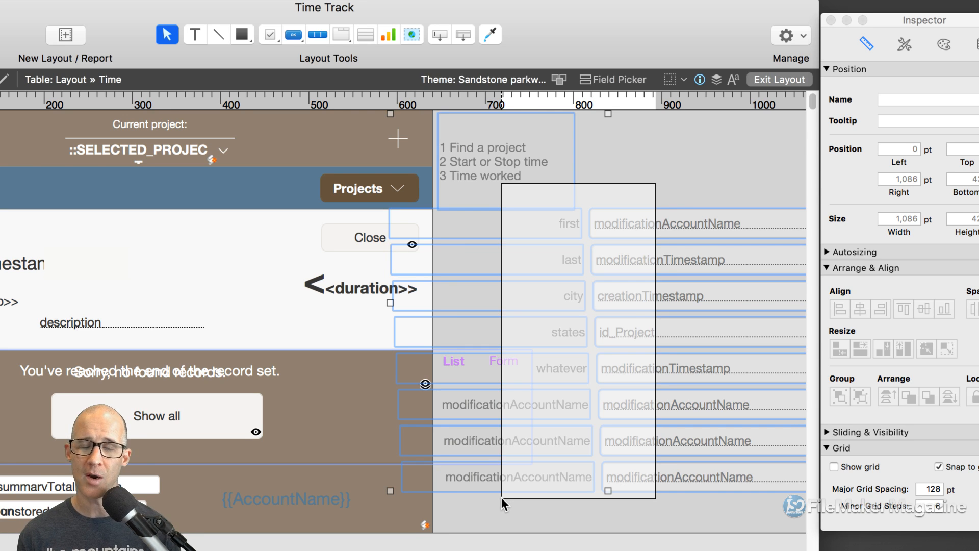
pyautogui.moveTo(500, 497); pyautogui.dragTo(501, 497)
pyautogui.click(698, 205)
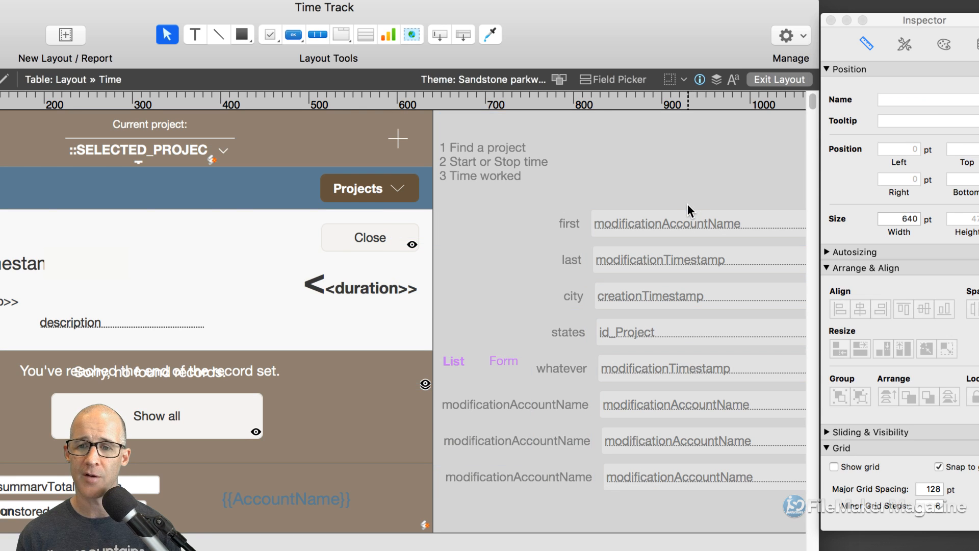
# Repeat the partial marquee from the fields across the labels, widening it until the List and Form tab control is included, and deselect everything
pyautogui.moveTo(686, 206); pyautogui.dragTo(579, 487)
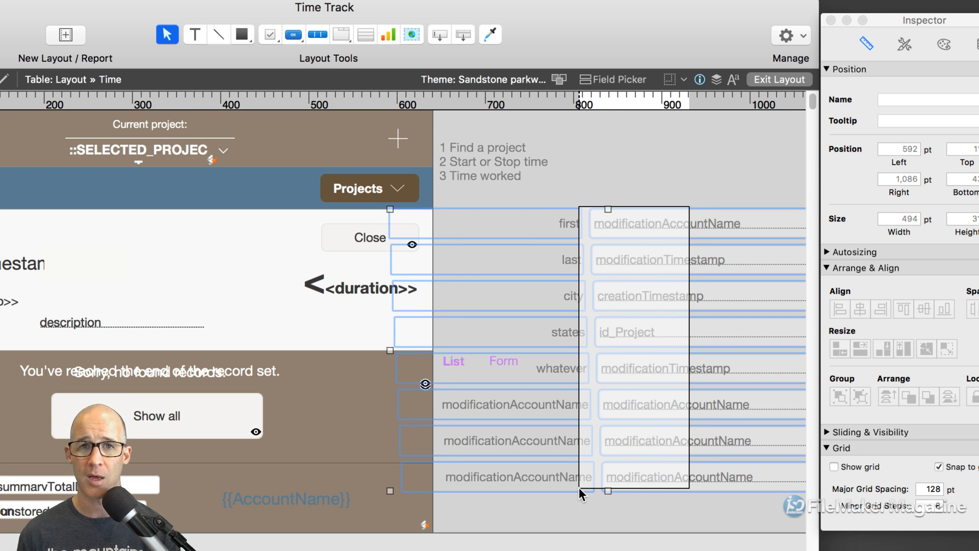
pyautogui.moveTo(579, 487)
pyautogui.mouseDown()
pyautogui.moveTo(533, 490)
pyautogui.moveTo(577, 491)
pyautogui.moveTo(569, 492)
pyautogui.mouseUp()
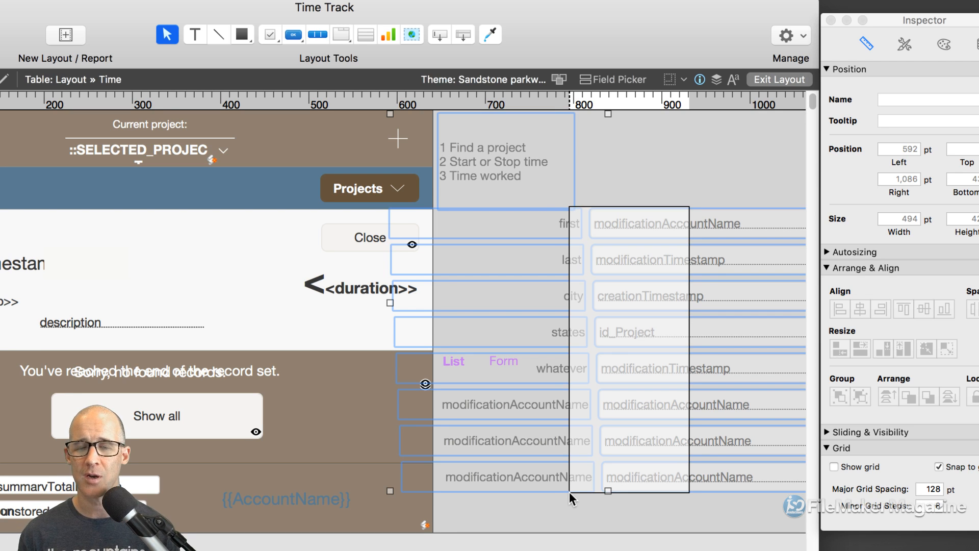
pyautogui.moveTo(569, 491); pyautogui.dragTo(528, 497)
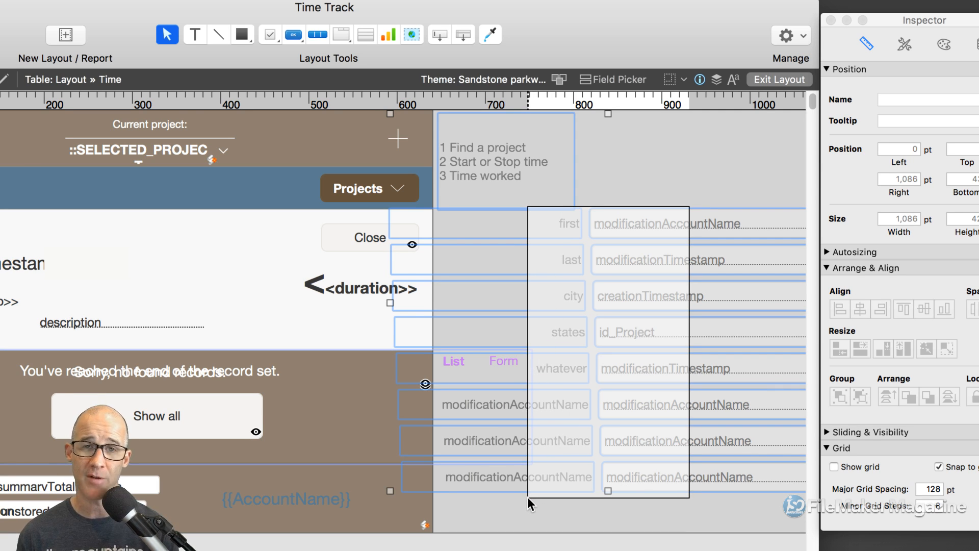
pyautogui.moveTo(528, 497); pyautogui.dragTo(507, 498)
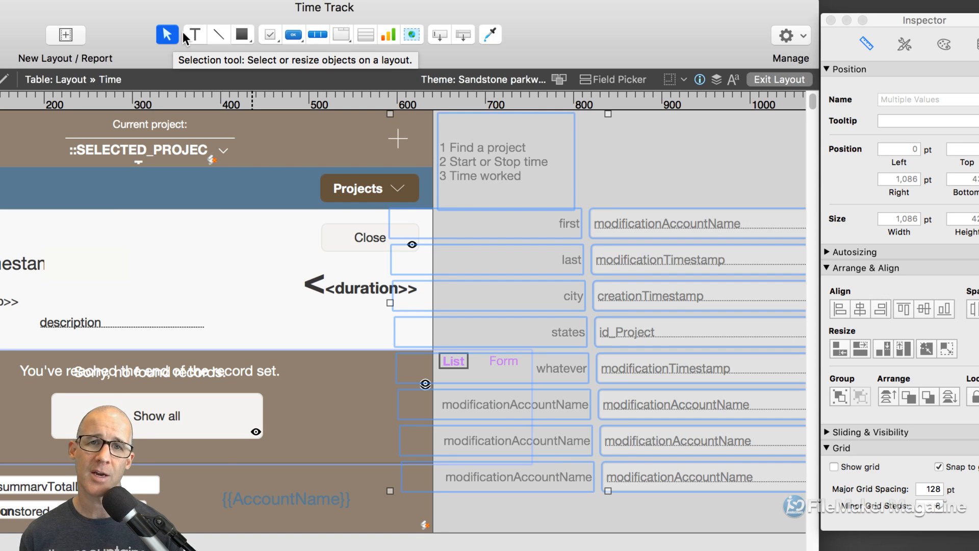
pyautogui.click(589, 508)
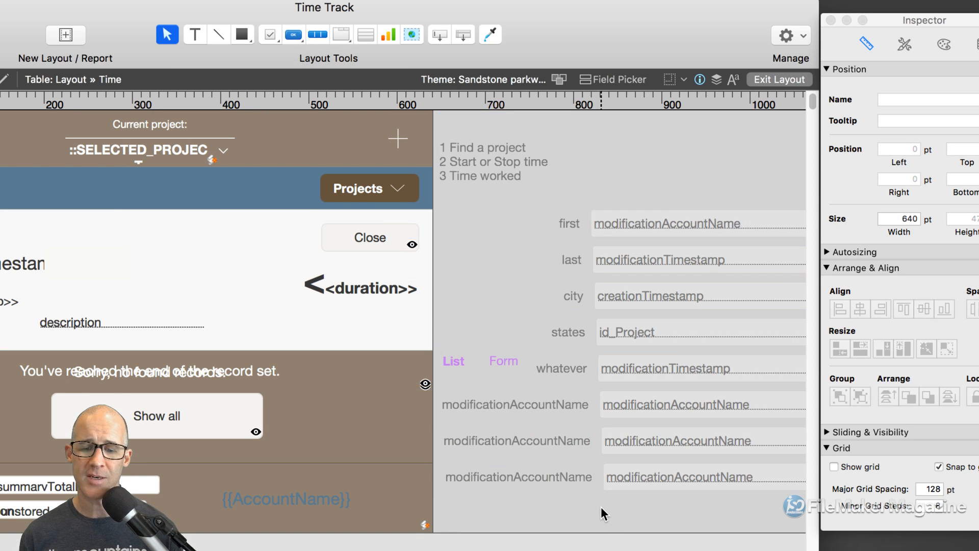
# Select only the lower five fields with a partly enclosing marquee and clear the selection
pyautogui.moveTo(634, 511); pyautogui.dragTo(702, 330)
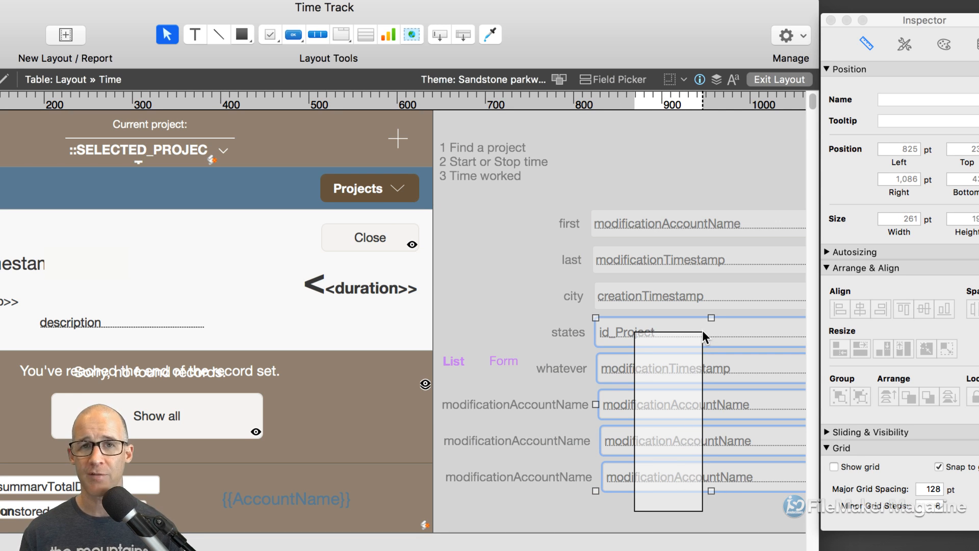
pyautogui.moveTo(702, 329); pyautogui.dragTo(702, 329)
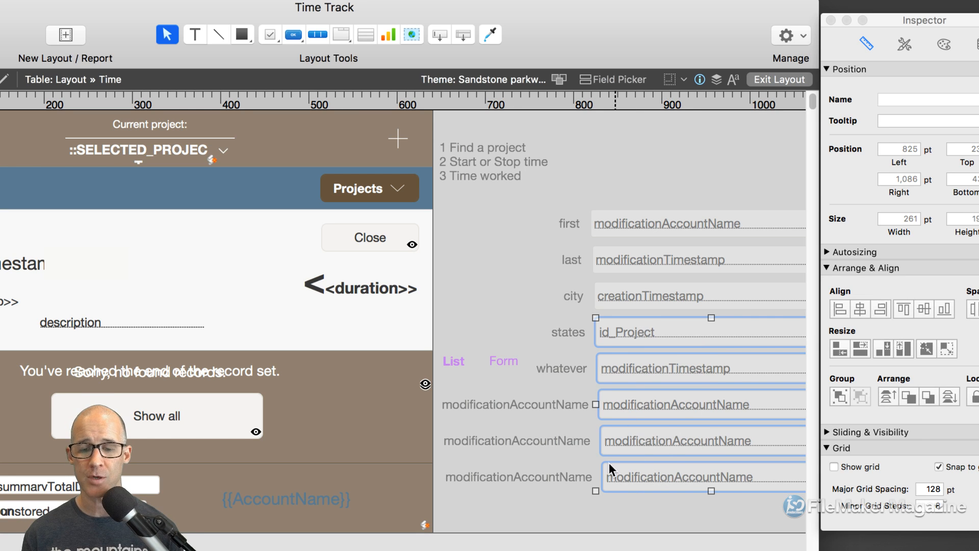
pyautogui.click(602, 519)
# Select only the eight labels by fully enclosing them and align their right edges
pyautogui.moveTo(601, 514); pyautogui.dragTo(382, 201)
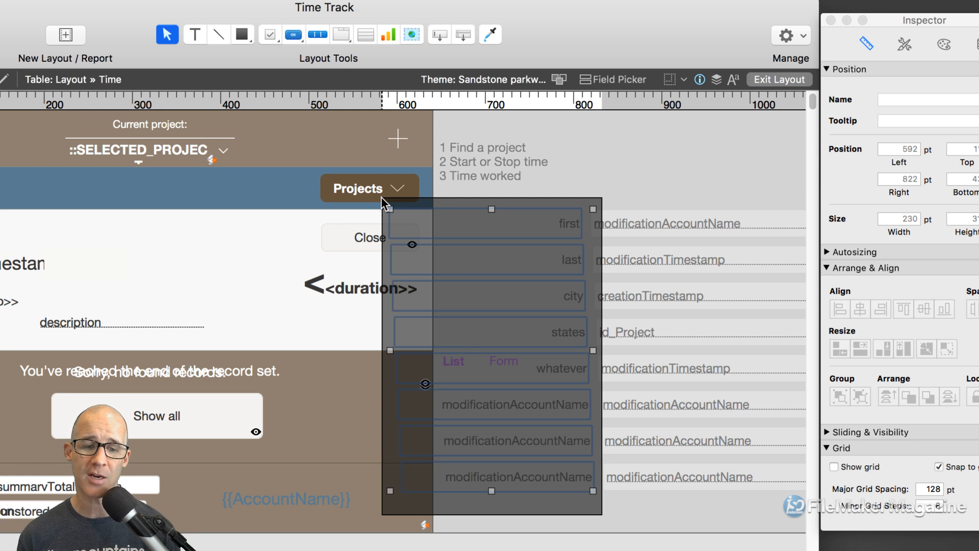
pyautogui.moveTo(383, 202); pyautogui.dragTo(384, 203)
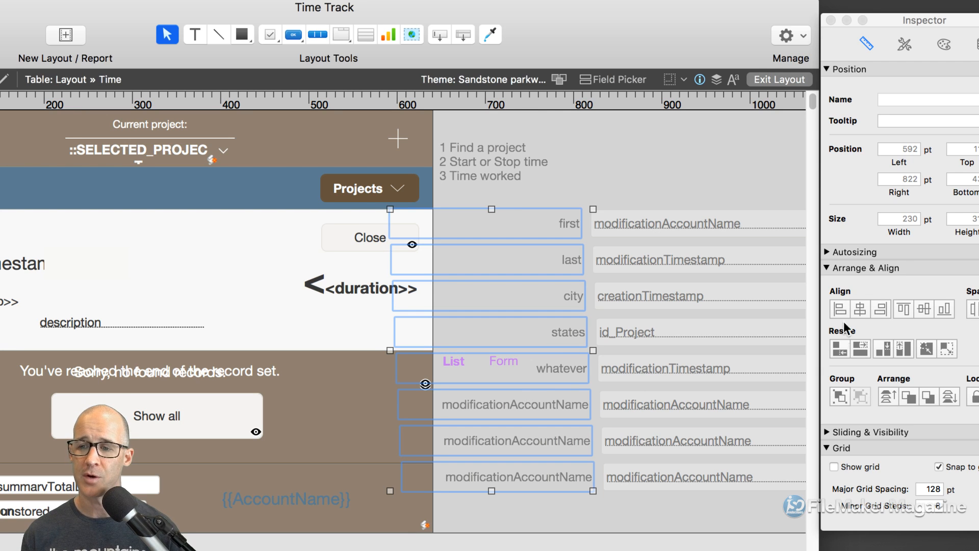
pyautogui.click(884, 312)
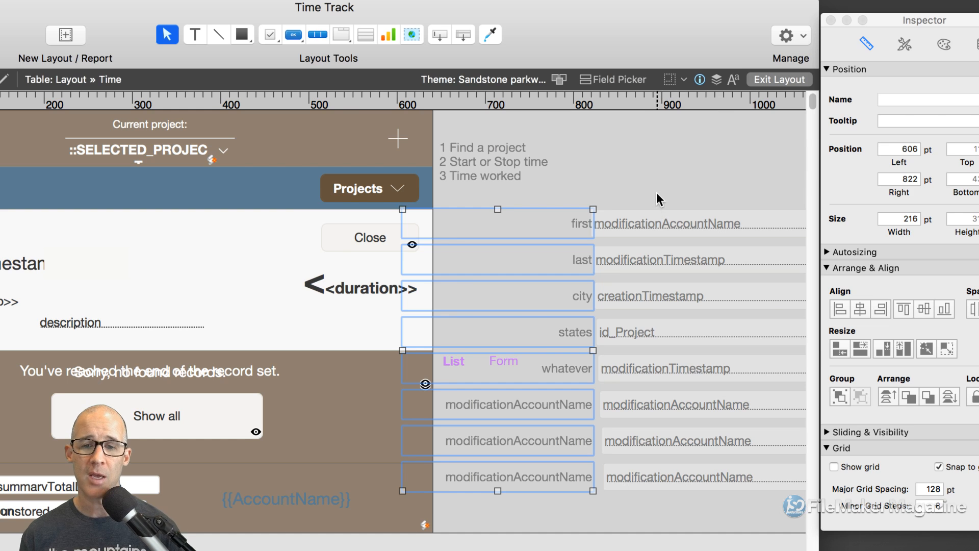
# Left-align the eight fields and nudge them 15 pt to the right, clear of their labels
pyautogui.moveTo(643, 186); pyautogui.dragTo(659, 505)
pyautogui.click(841, 310)
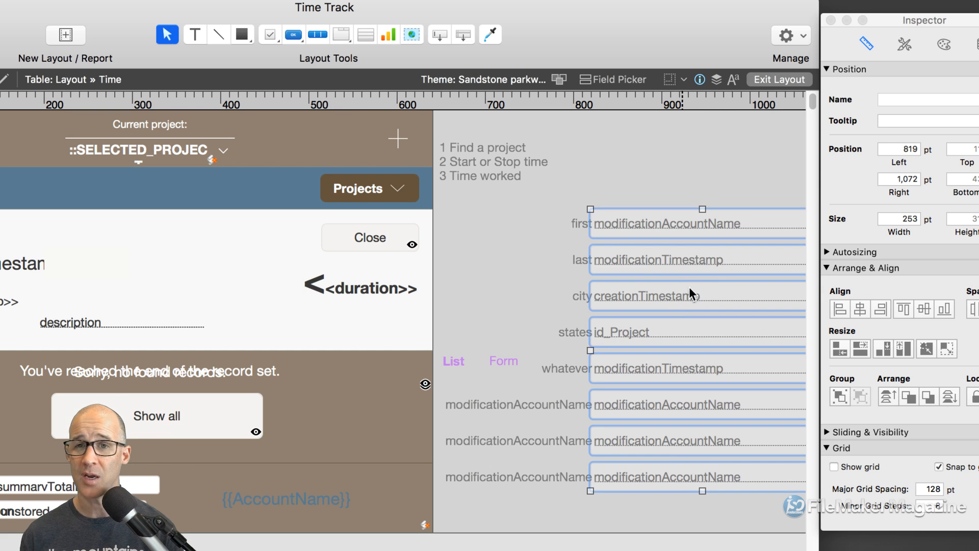
pyautogui.press('Right')
pyautogui.press('Right')
pyautogui.press('Right')
pyautogui.press('Right')
pyautogui.press('Right')
pyautogui.press('Right')
pyautogui.press('Right')
pyautogui.press('Right')
pyautogui.press('Right')
pyautogui.press('Right')
pyautogui.press('Right')
pyautogui.press('Right')
pyautogui.press('Right')
pyautogui.press('Right')
pyautogui.press('Right')
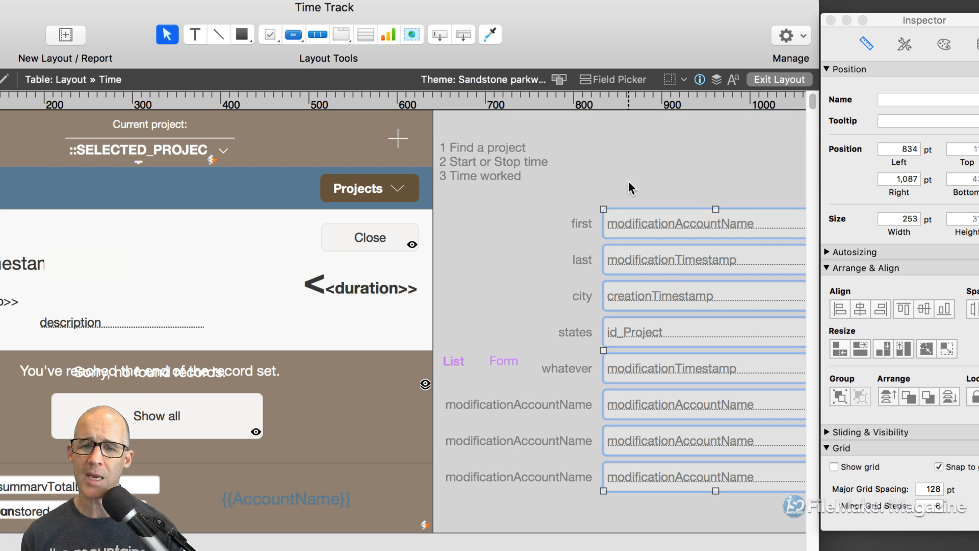
# Select all eight labels with their fields and delete them from the area beside the layout
pyautogui.click(593, 194)
pyautogui.moveTo(593, 200); pyautogui.dragTo(616, 501)
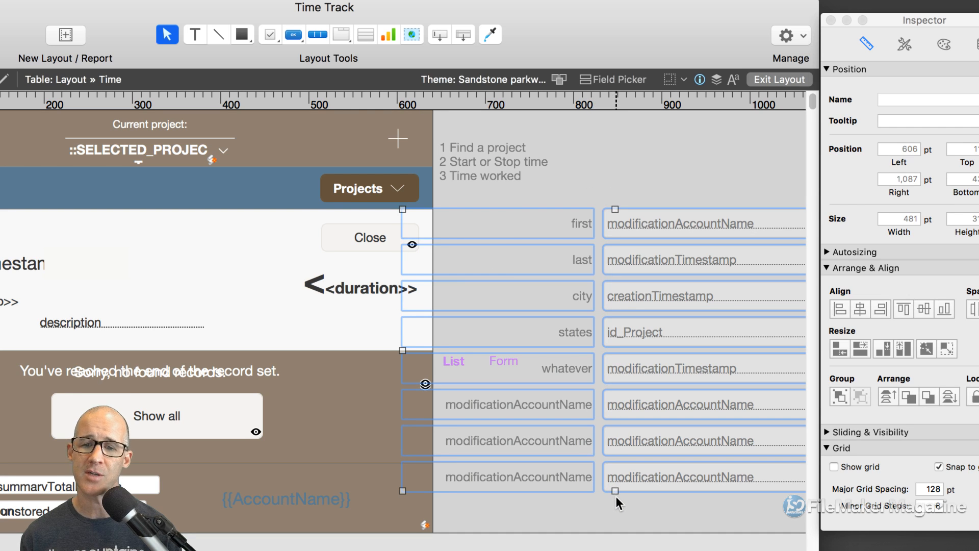
pyautogui.press('BackSpace')
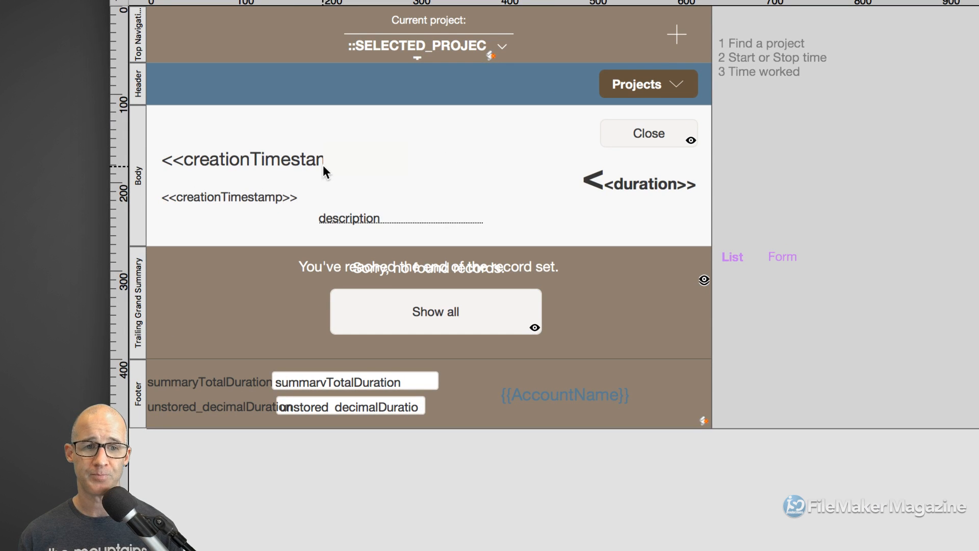
# Add a text block reading "asdfsafdsf" above the large creationTimestamp merge field in the body
pyautogui.click(306, 176)
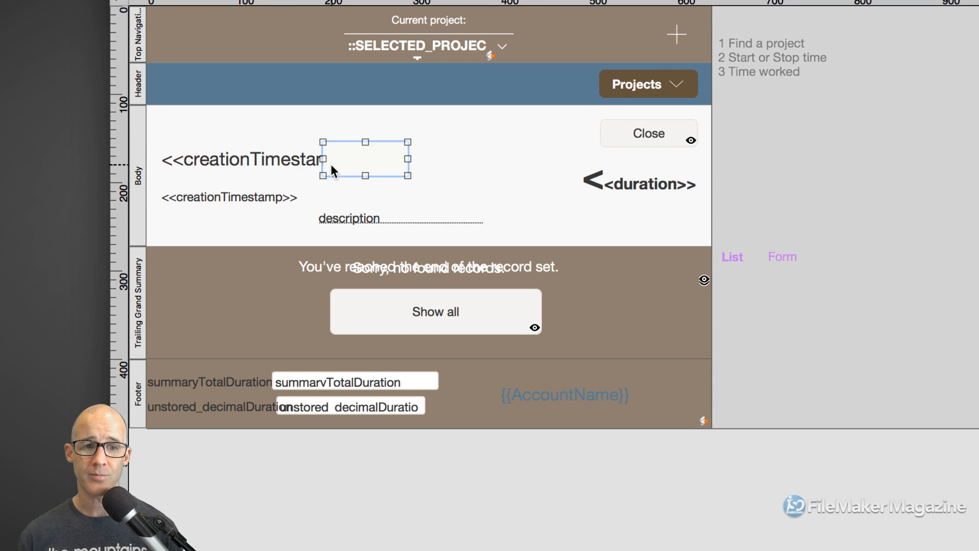
pyautogui.click(298, 161)
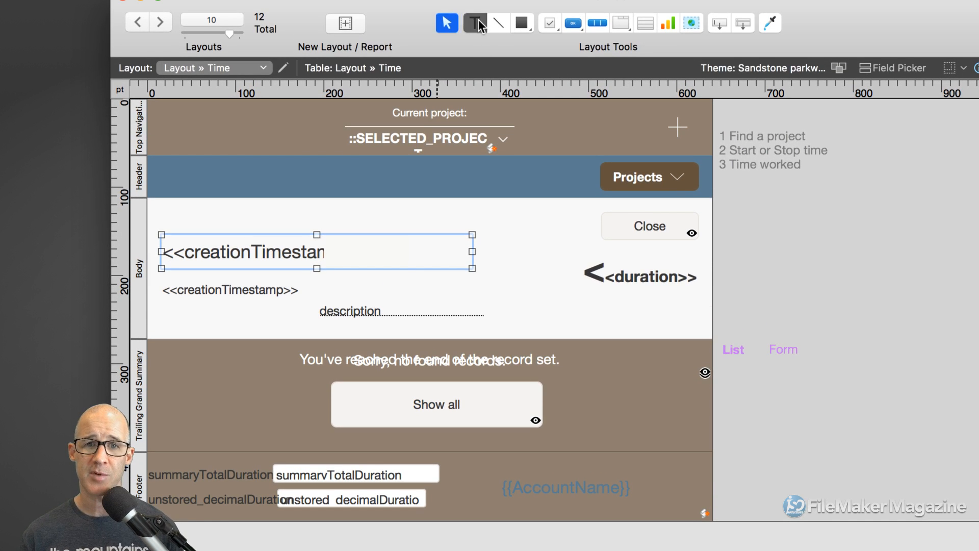
pyautogui.click(478, 22)
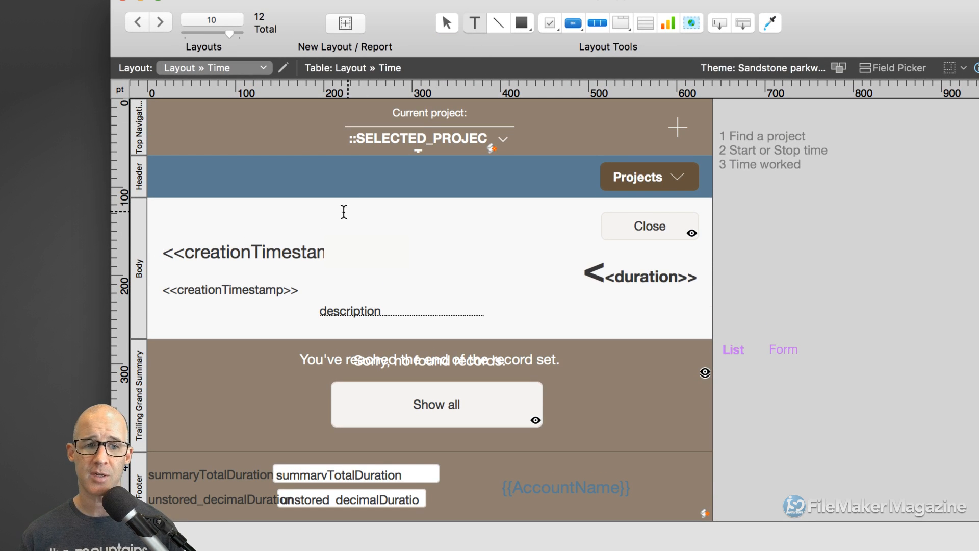
pyautogui.click(346, 213)
pyautogui.press('Return')
pyautogui.press('Return')
pyautogui.press('Return')
pyautogui.press('Return')
pyautogui.press('Return')
pyautogui.press('Return')
pyautogui.press('Return')
pyautogui.press('Return')
pyautogui.press('Return')
pyautogui.click(357, 224)
# Resize the new text block and move it to x 48 pt, y 80 pt, overlapping the large creationTimestamp merge field
pyautogui.moveTo(346, 284); pyautogui.dragTo(536, 271)
pyautogui.moveTo(415, 247); pyautogui.dragTo(273, 177)
pyautogui.moveTo(301, 138); pyautogui.dragTo(266, 201)
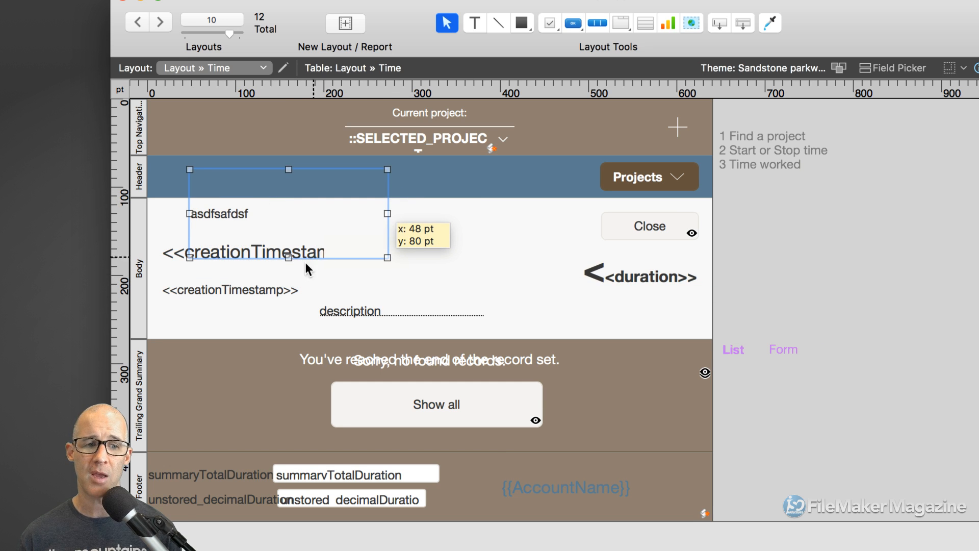
# Reselect the text block where it overlaps the merge field and extend its left edge to line up with the large creationTimestamp object
pyautogui.click(747, 274)
pyautogui.click(262, 254)
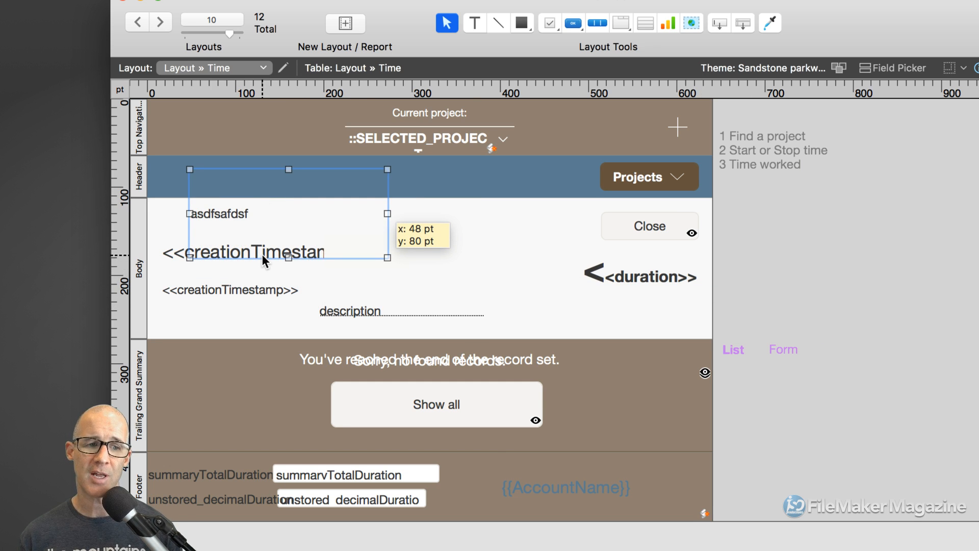
pyautogui.moveTo(189, 212); pyautogui.dragTo(160, 212)
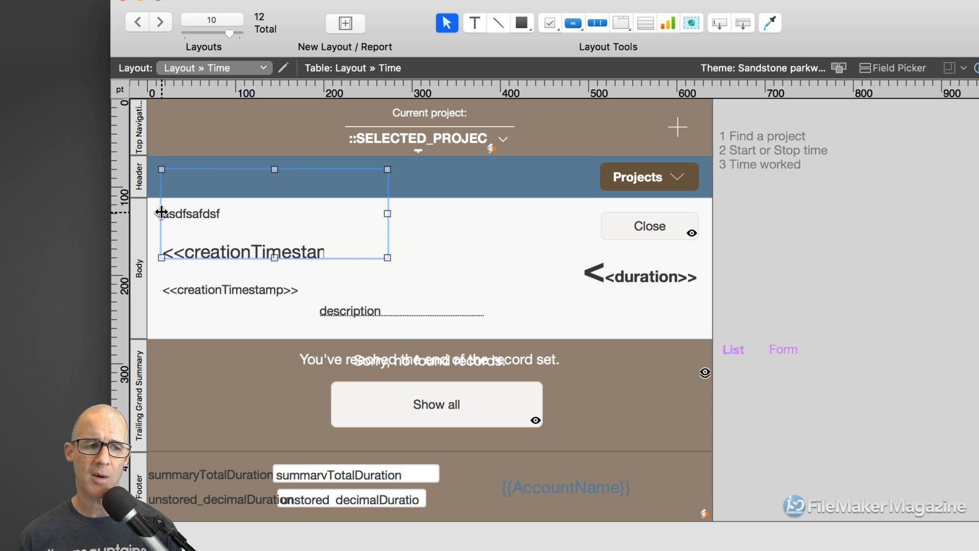
# Compare selecting the large creationTimestamp object and the overlapping text block individually with selecting by a marquee across the body
pyautogui.click(187, 261)
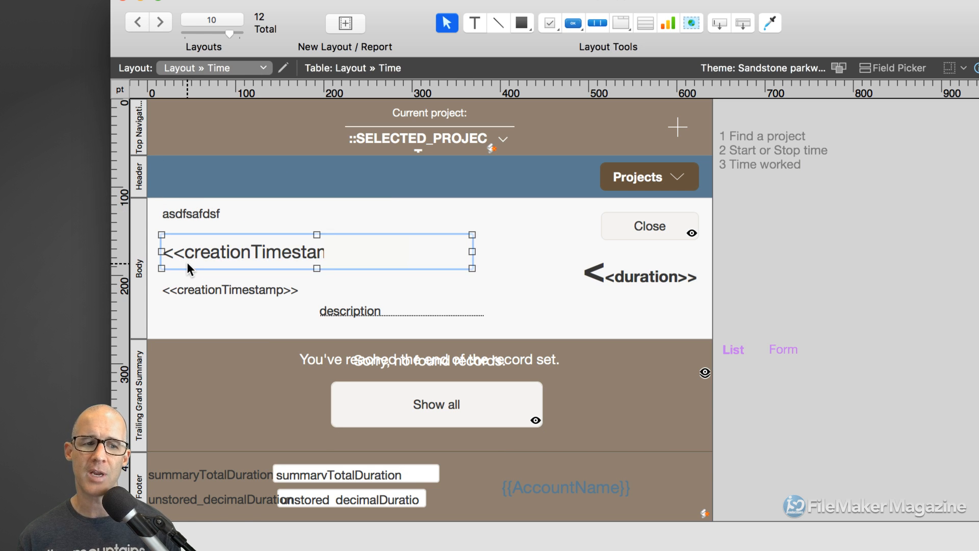
pyautogui.click(205, 223)
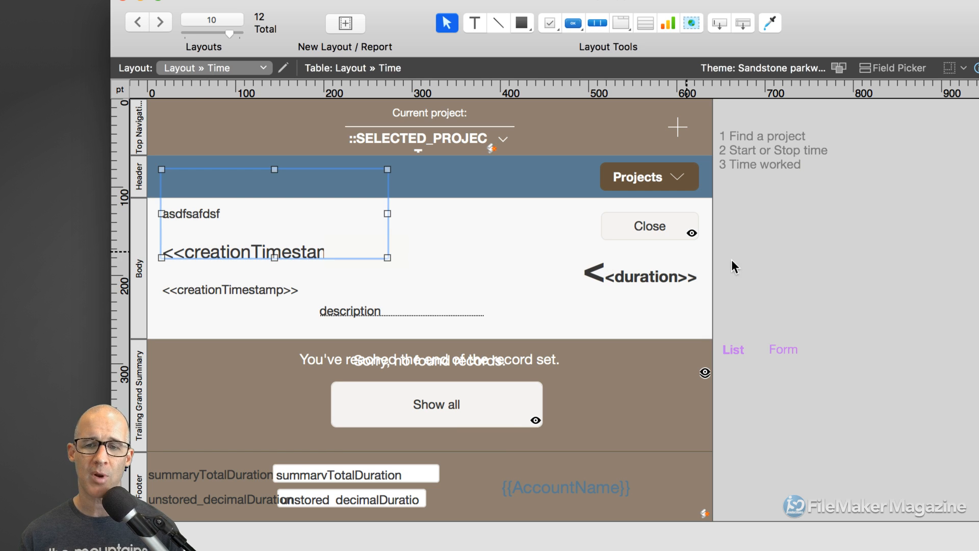
pyautogui.click(770, 261)
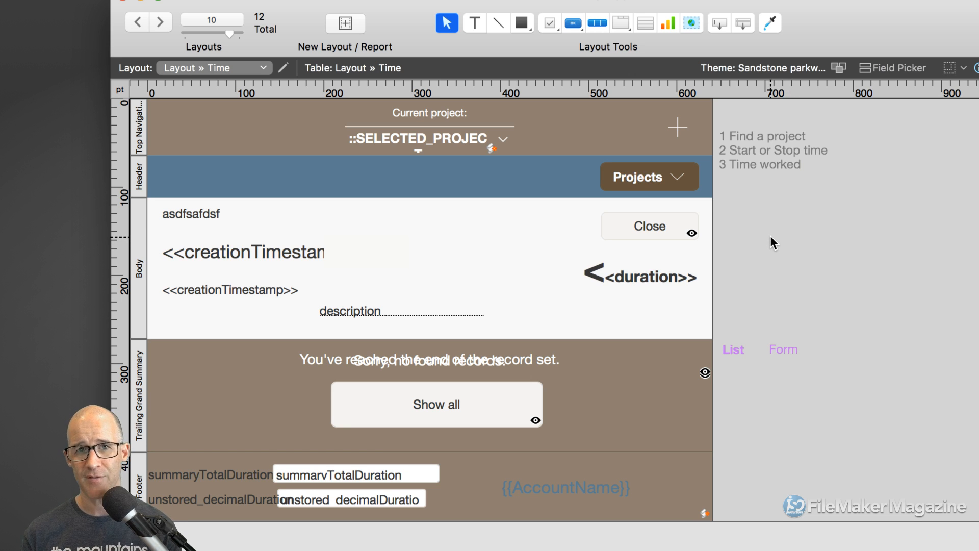
pyautogui.moveTo(801, 235); pyautogui.dragTo(149, 272)
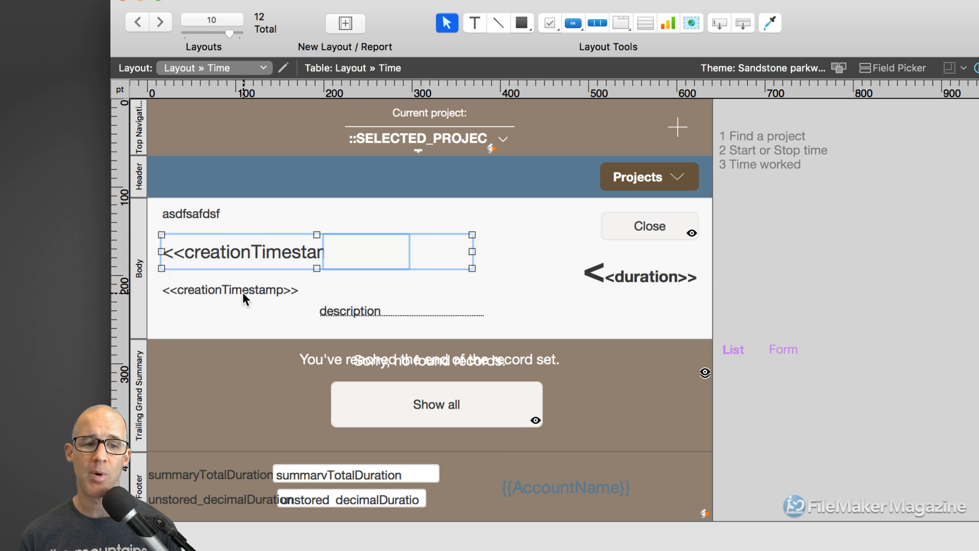
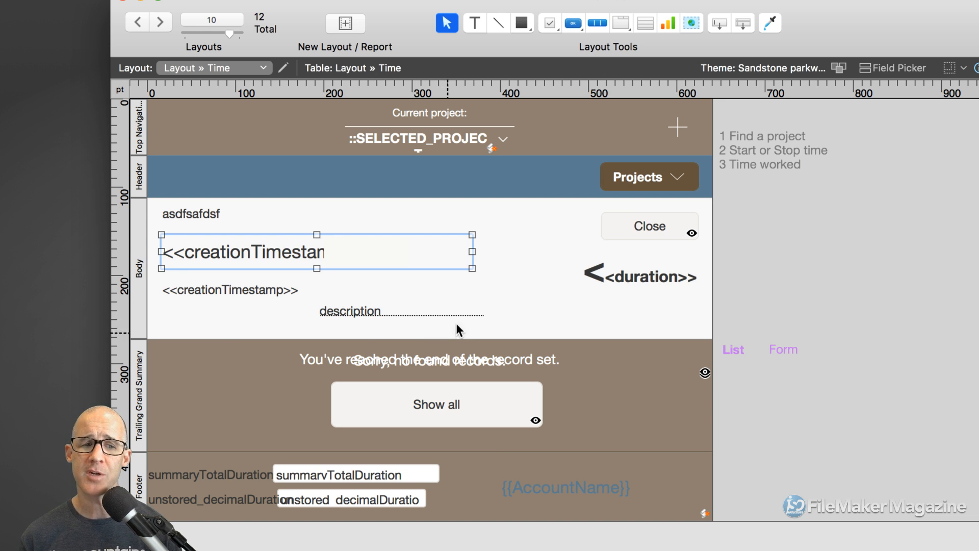
# Delete the "asdfsafdsf" text block from the body
pyautogui.click(225, 213)
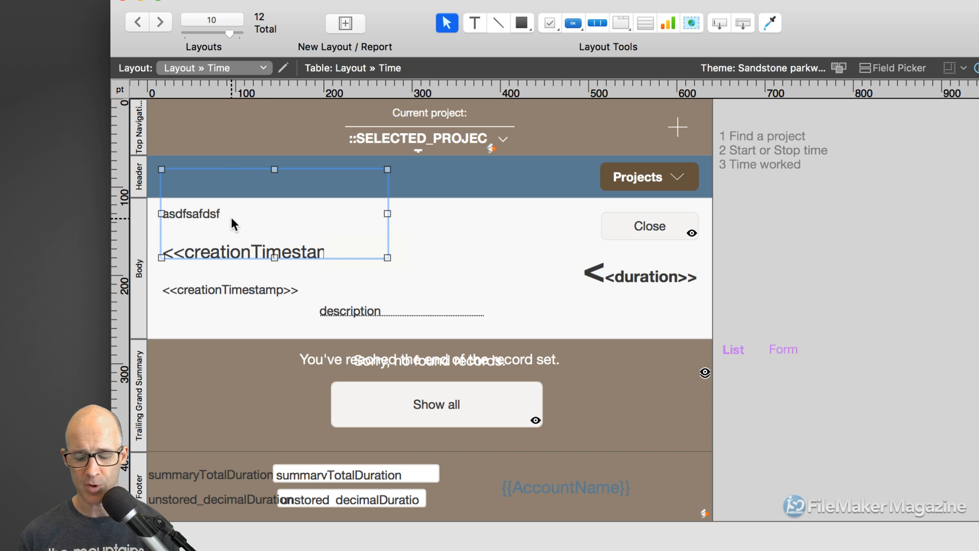
pyautogui.press('Delete')
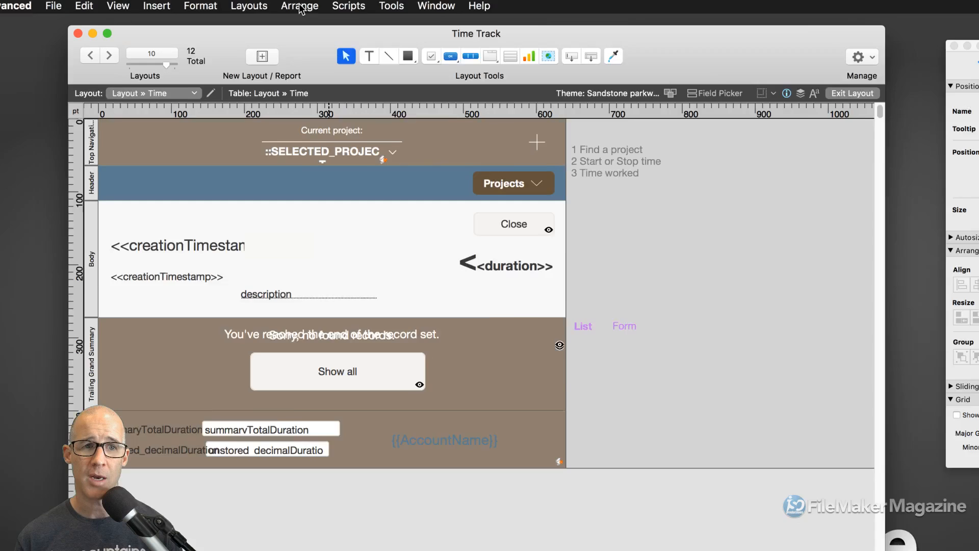
# Review the available Align, Distribute and Resize To arrangement commands, including the smallest and largest size options
pyautogui.click(299, 5)
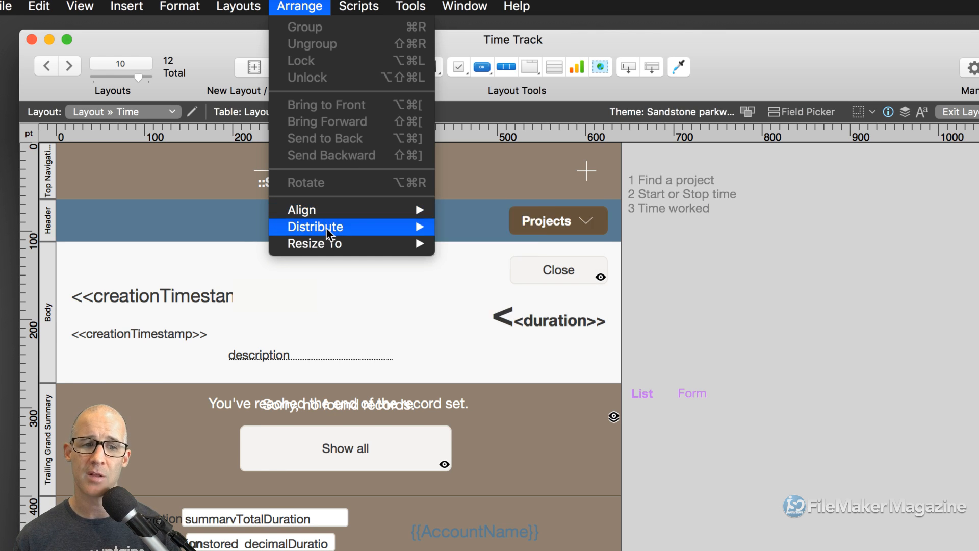
pyautogui.moveTo(334, 245)
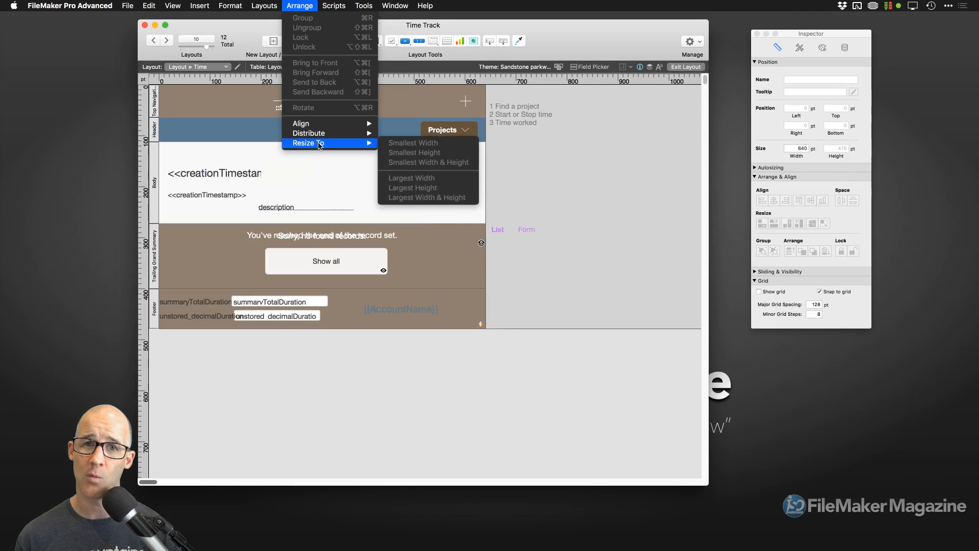
pyautogui.click(820, 36)
# Reposition the Inspector over the layout window's edge and select the List and Form tab control to view its arrangement settings
pyautogui.moveTo(820, 36); pyautogui.dragTo(604, 37)
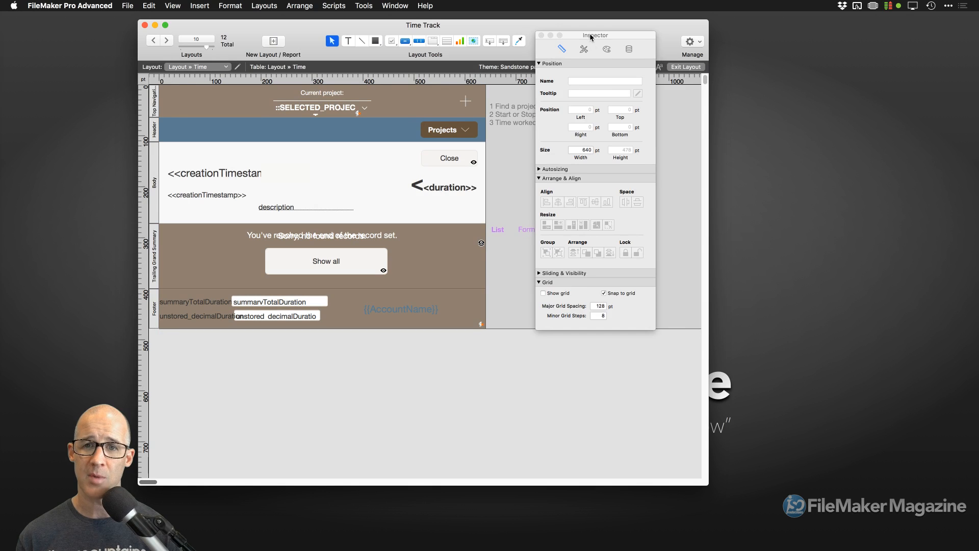
pyautogui.moveTo(588, 32); pyautogui.dragTo(724, 36)
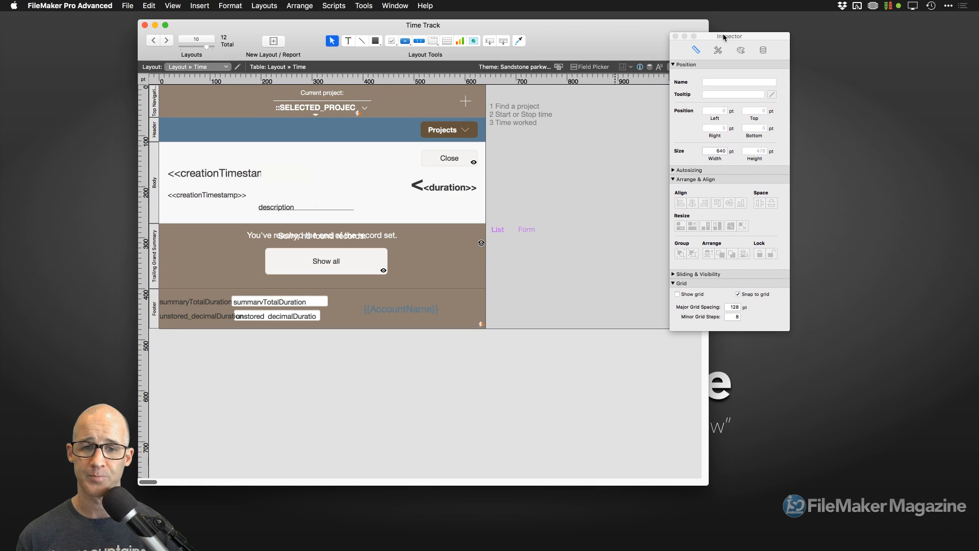
pyautogui.click(510, 244)
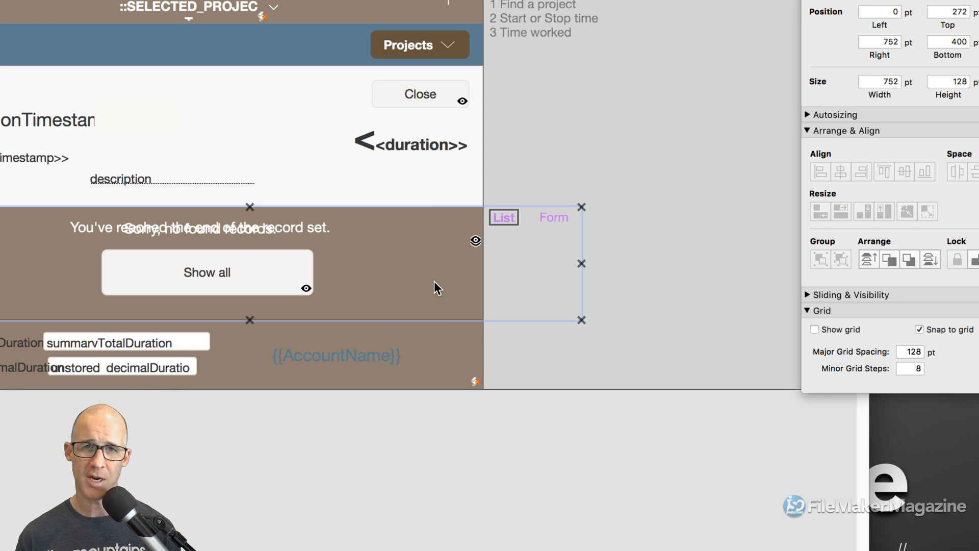
# Review the arrangement commands available for the selected List and Form tab control, including lock, layering, align, distribute and resize options
pyautogui.rightClick(548, 237)
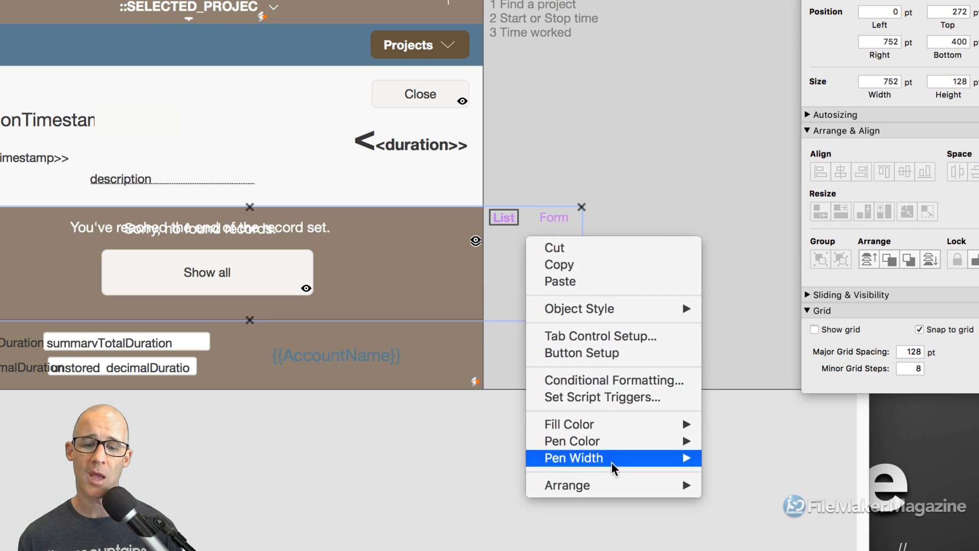
pyautogui.moveTo(619, 487)
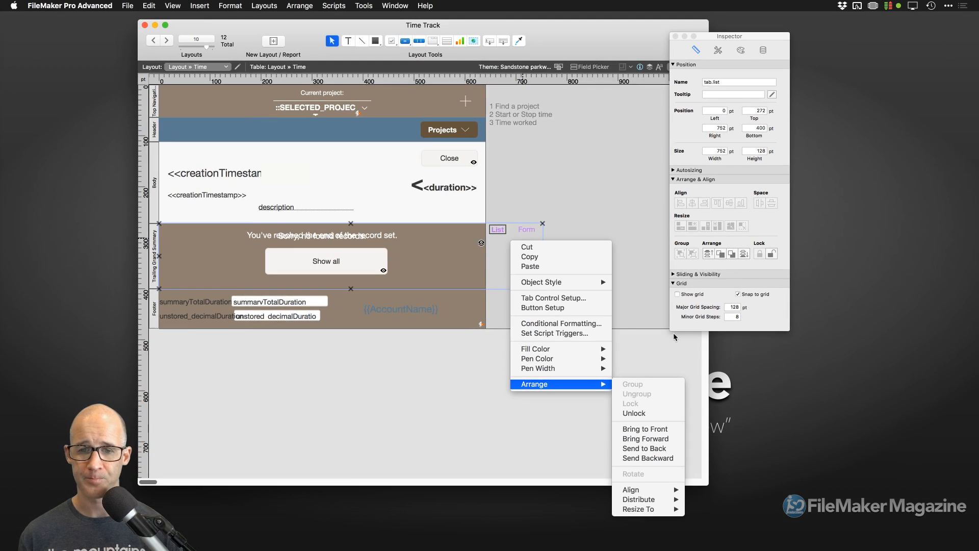
pyautogui.click(659, 141)
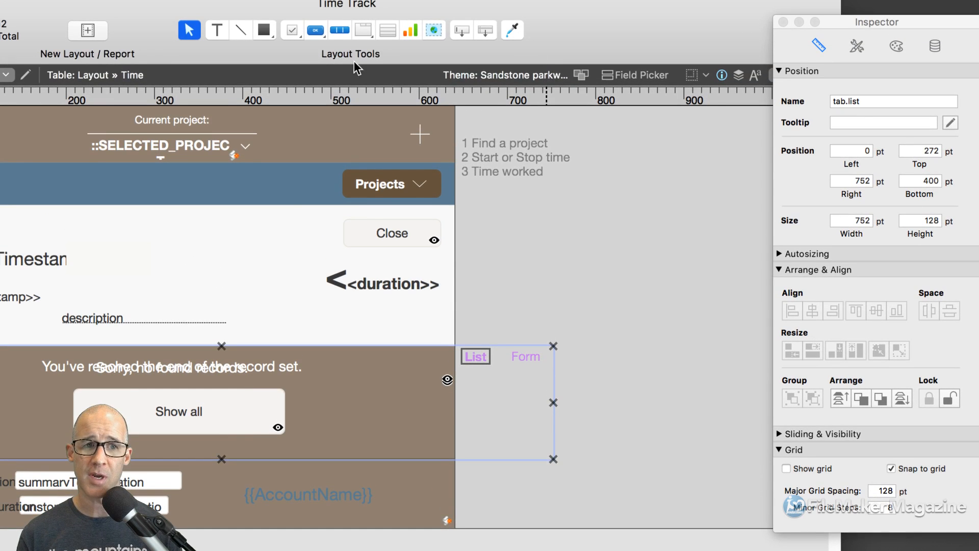
# Place two copies of the small <<creationTimestamp>> text beside the body and replace the lower copy's text with "Something here"
pyautogui.moveTo(26, 300); pyautogui.dragTo(537, 259)
pyautogui.press('Return')
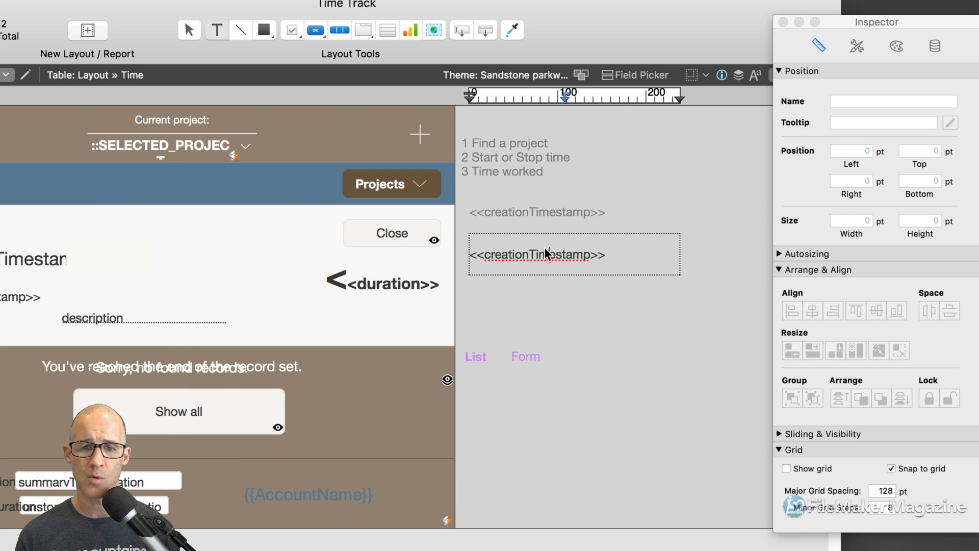
pyautogui.write('Something here')
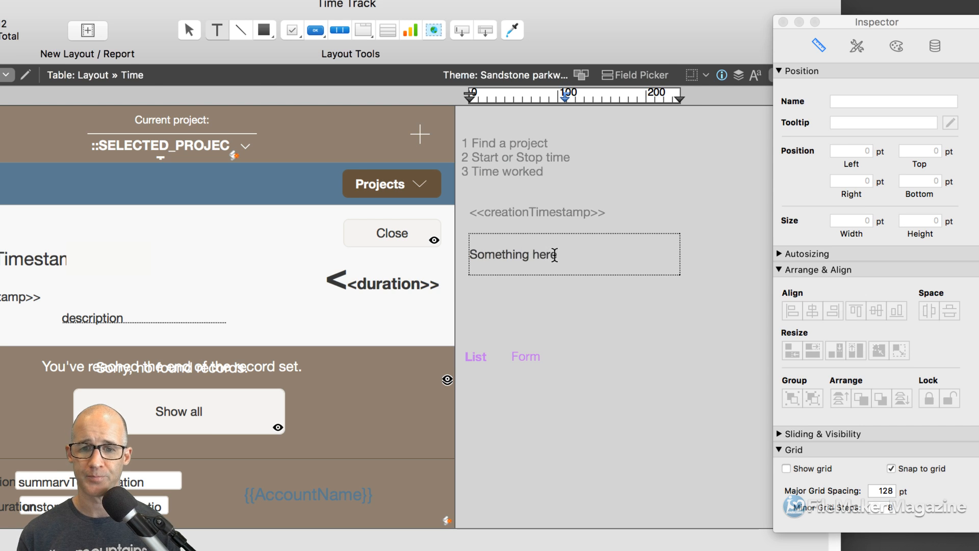
pyautogui.press('Escape')
# Replace the text of the upper <<creationTimestamp>> copy beside the body with "Something else"
pyautogui.click(563, 219)
pyautogui.press('Return')
pyautogui.write('Something else')
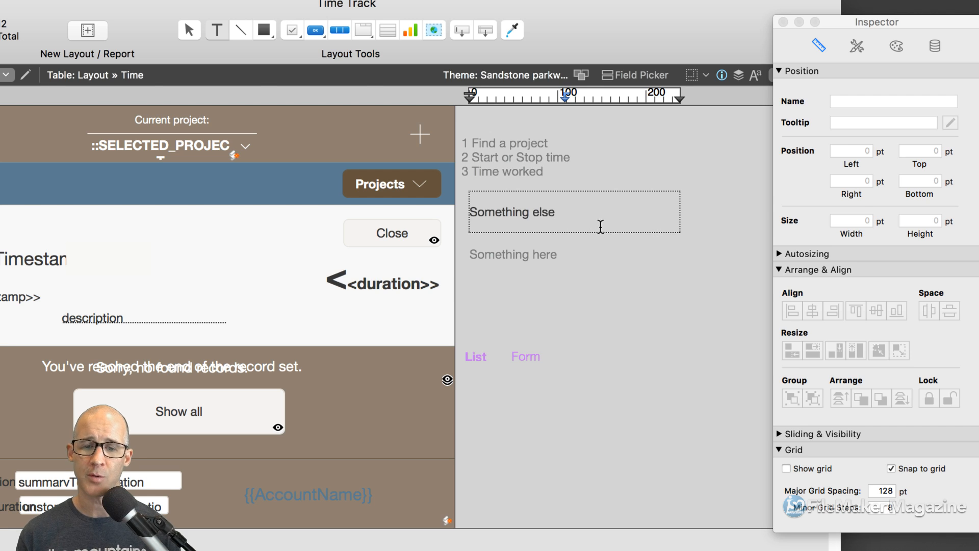
pyautogui.press('Escape')
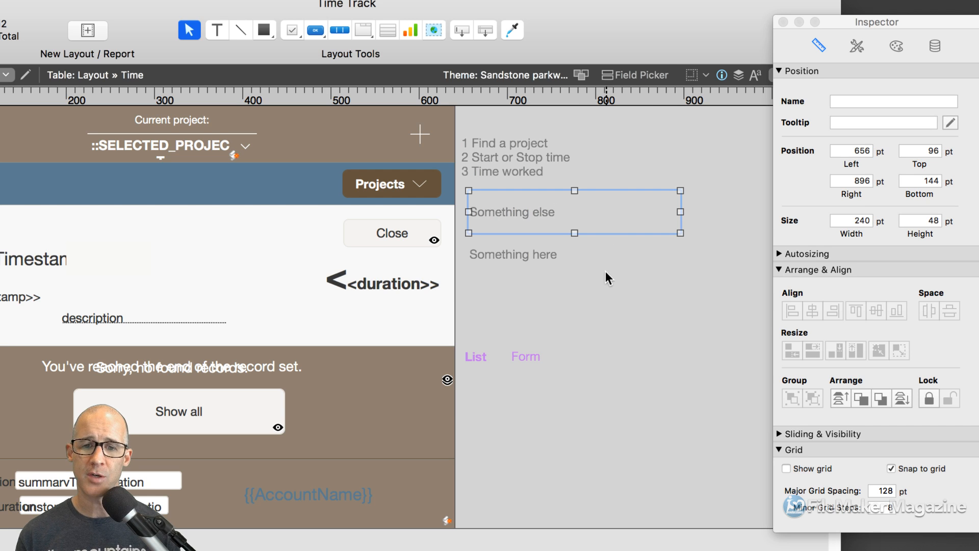
# Group the "Something else" and "Something here" text blocks beside the layout
pyautogui.moveTo(592, 302); pyautogui.dragTo(542, 220)
pyautogui.rightClick(552, 203)
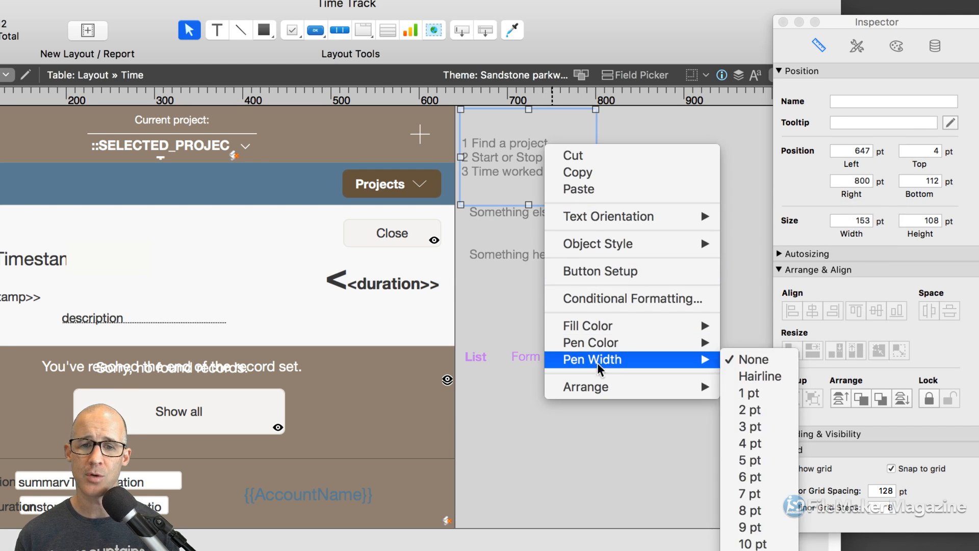
pyautogui.click(503, 304)
pyautogui.moveTo(530, 298); pyautogui.dragTo(562, 224)
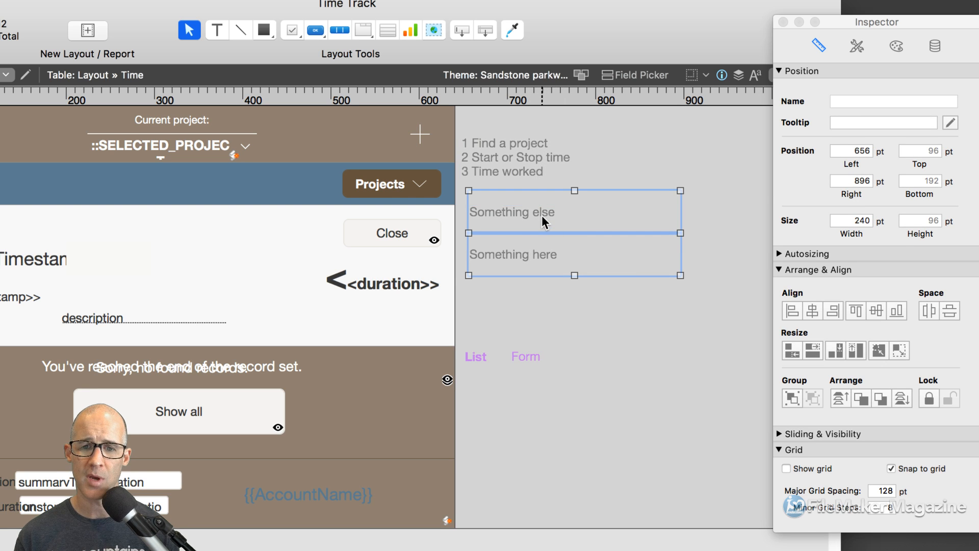
pyautogui.rightClick(542, 216)
pyautogui.click(511, 283)
pyautogui.moveTo(512, 285); pyautogui.dragTo(544, 194)
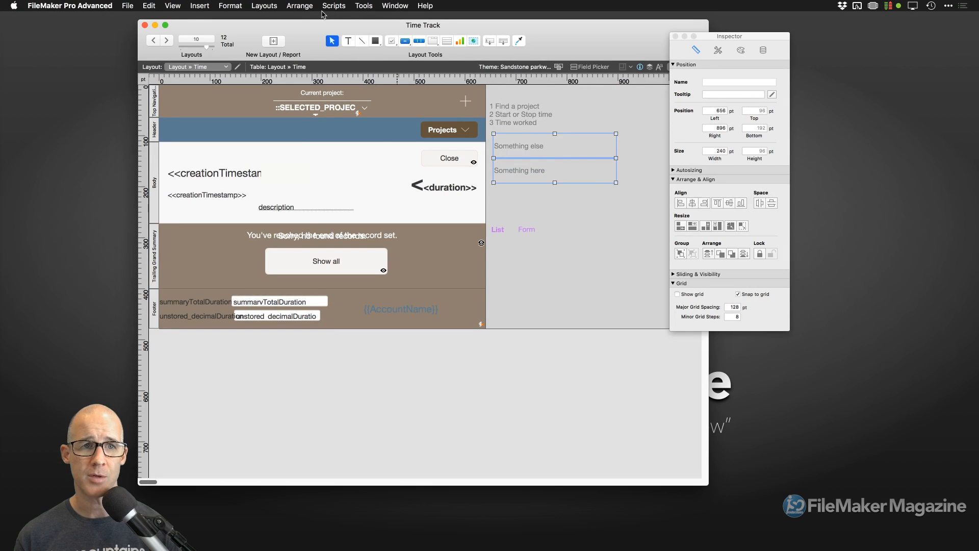
pyautogui.click(300, 6)
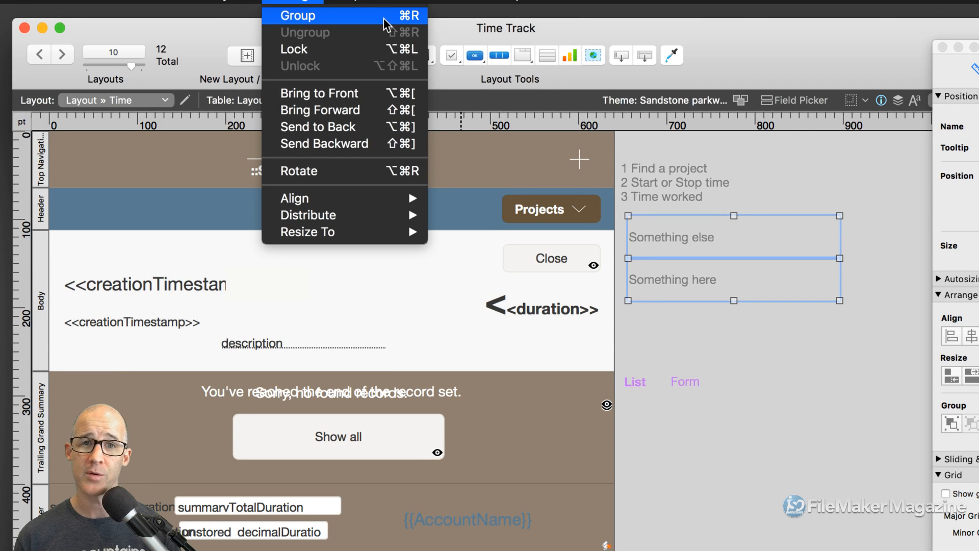
pyautogui.click(383, 18)
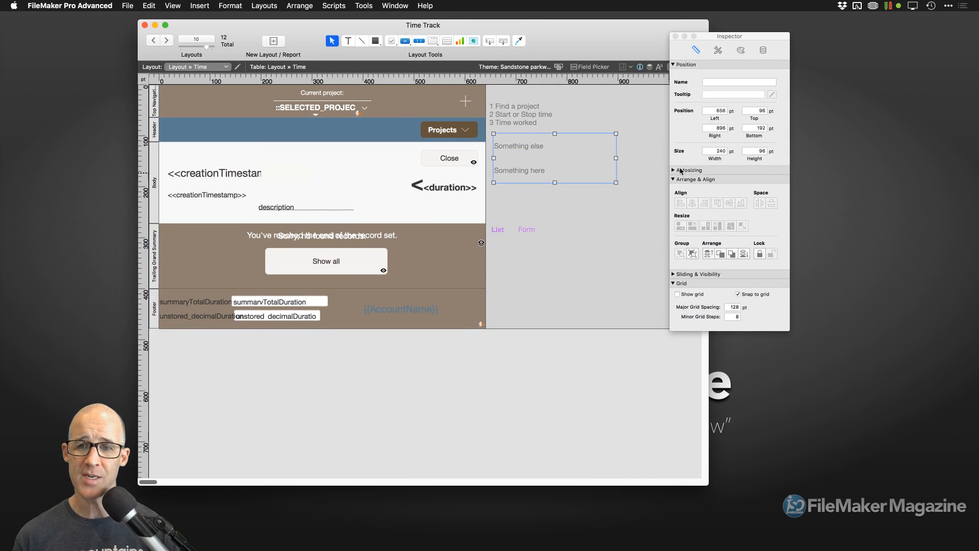
# Set the new group's Hide object when condition to True
pyautogui.click(763, 49)
pyautogui.moveTo(734, 36); pyautogui.dragTo(700, 32)
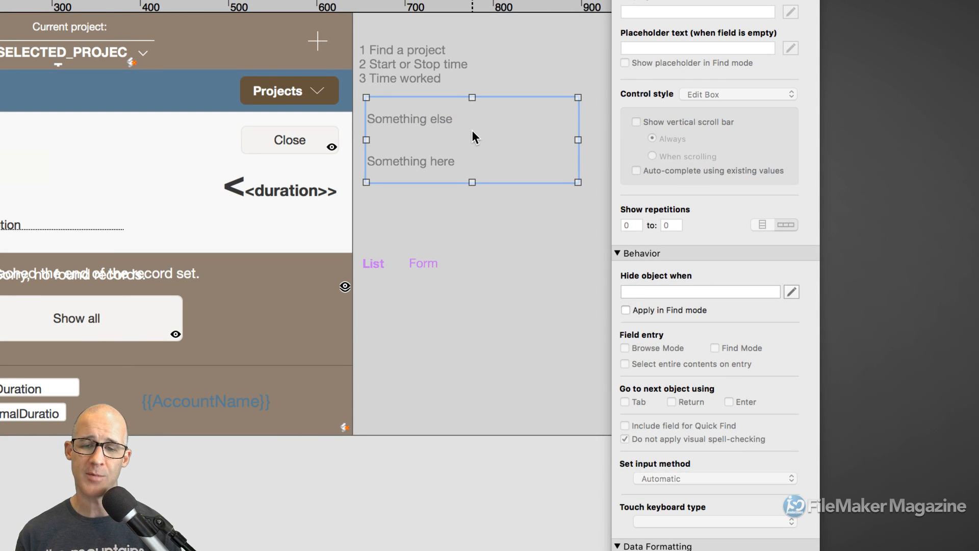
pyautogui.click(644, 290)
pyautogui.write('true')
pyautogui.click(459, 218)
# Move the group into the body beside the Close button and check the layout in Browse mode before resuming layout editing
pyautogui.moveTo(450, 155); pyautogui.dragTo(154, 164)
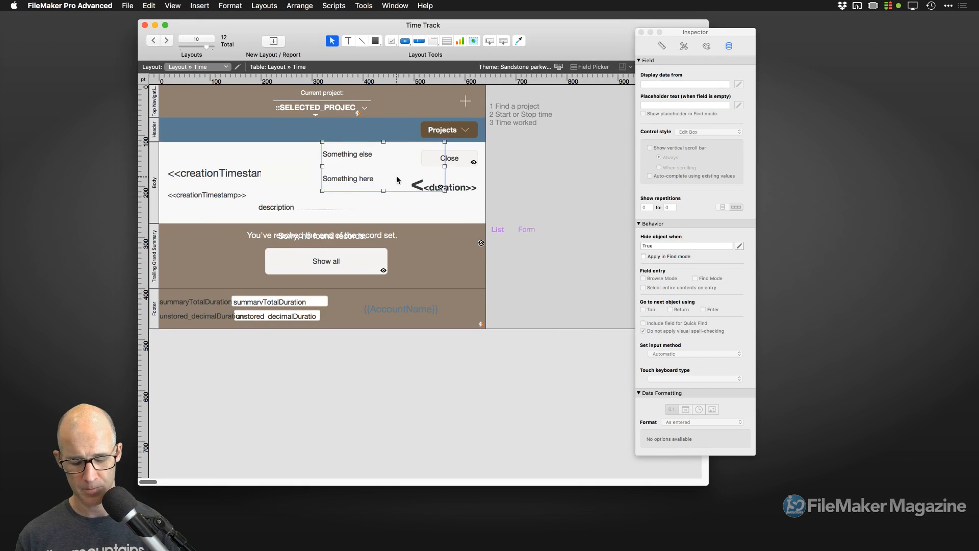
pyautogui.press('super+b')
pyautogui.click(536, 170)
pyautogui.click(567, 190)
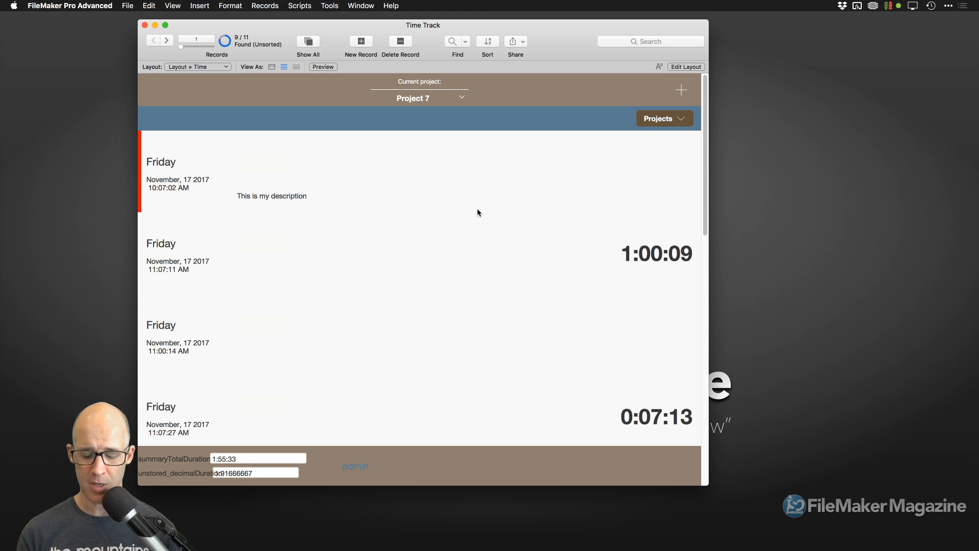
pyautogui.press('super+l')
# Try to ungroup the "Something else" and "Something here" text in the body, cancelling at the confirmation
pyautogui.click(359, 154)
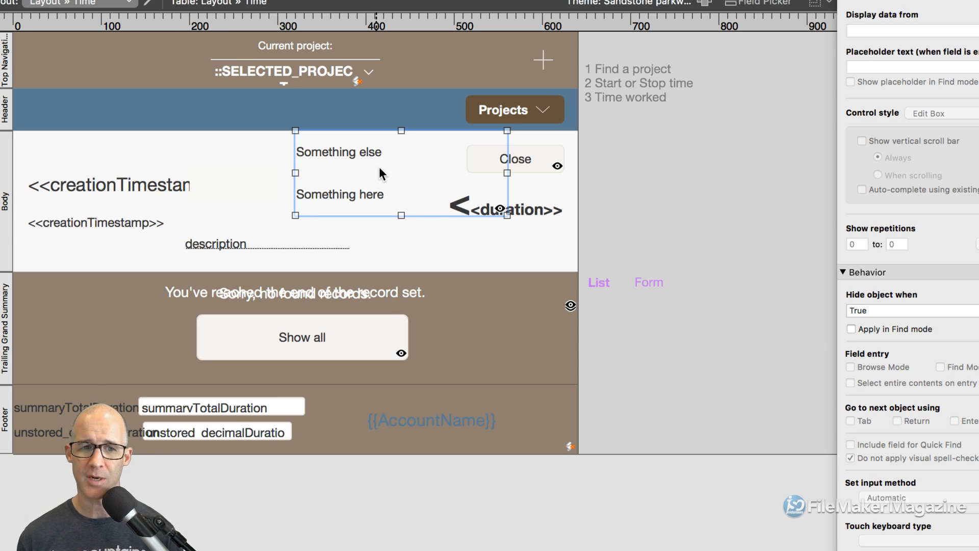
pyautogui.press('super+shift+r')
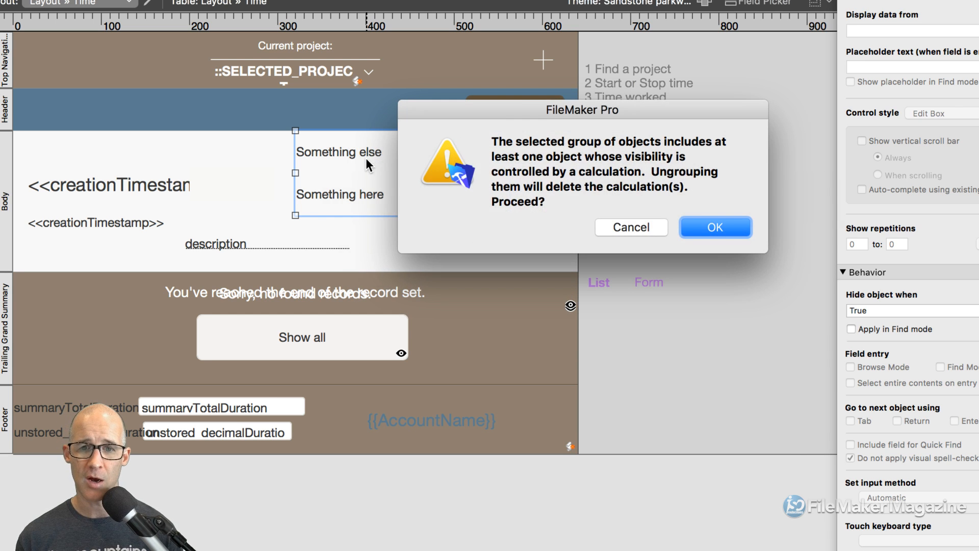
pyautogui.moveTo(585, 110); pyautogui.dragTo(524, 111)
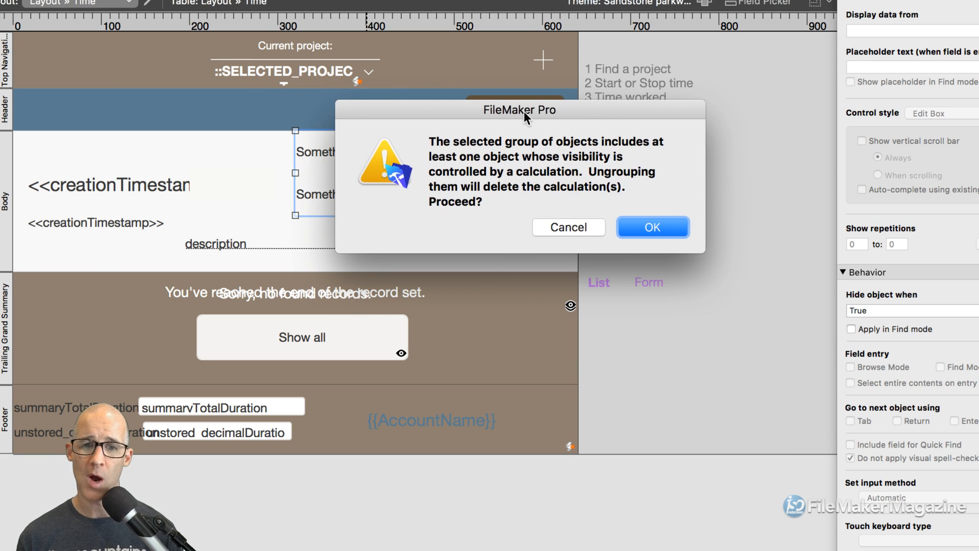
pyautogui.click(567, 227)
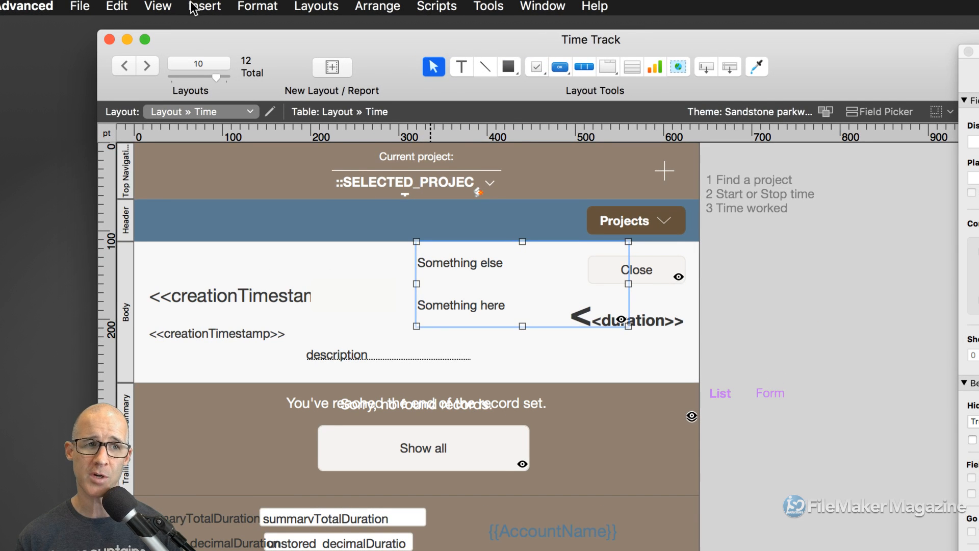
# Open the button setup for the selected text group and place it clear of the group
pyautogui.click(259, 8)
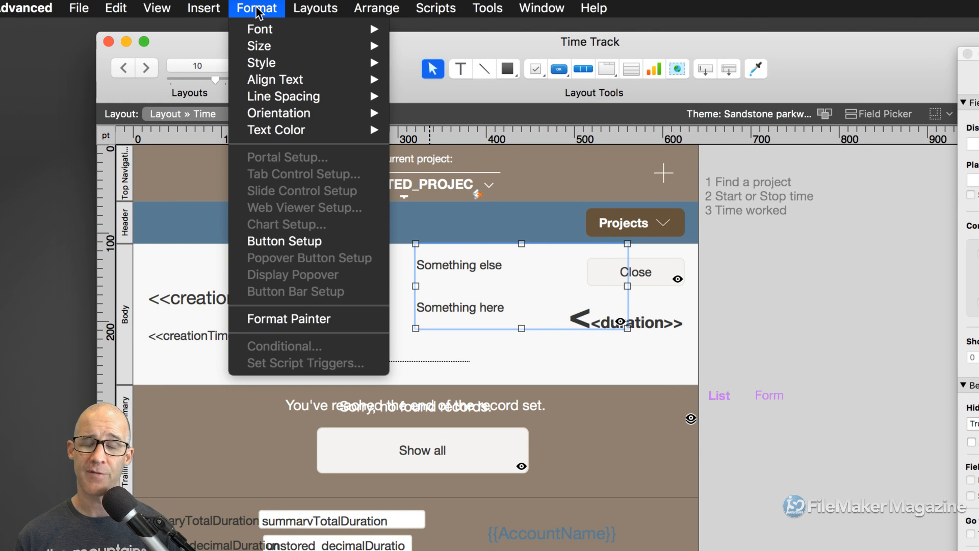
pyautogui.click(318, 241)
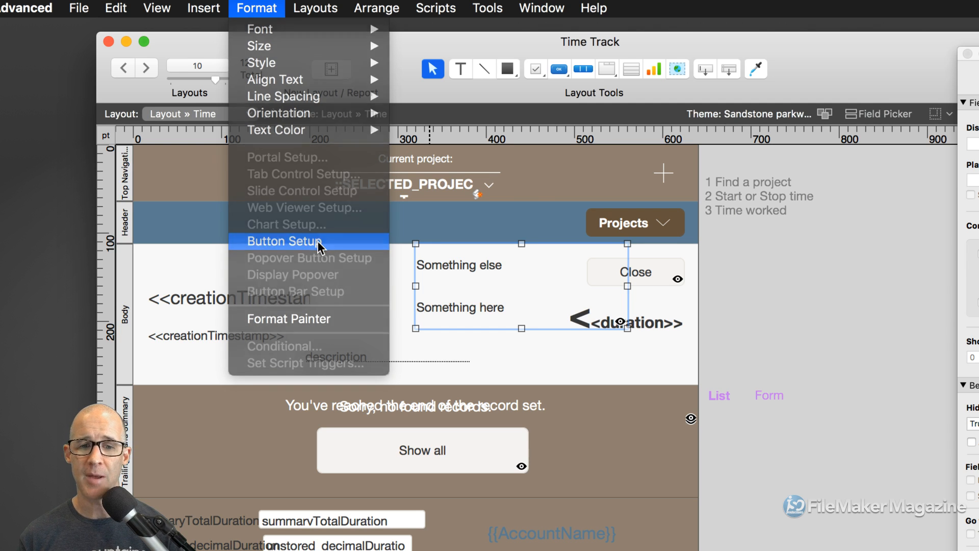
pyautogui.moveTo(726, 248); pyautogui.dragTo(723, 164)
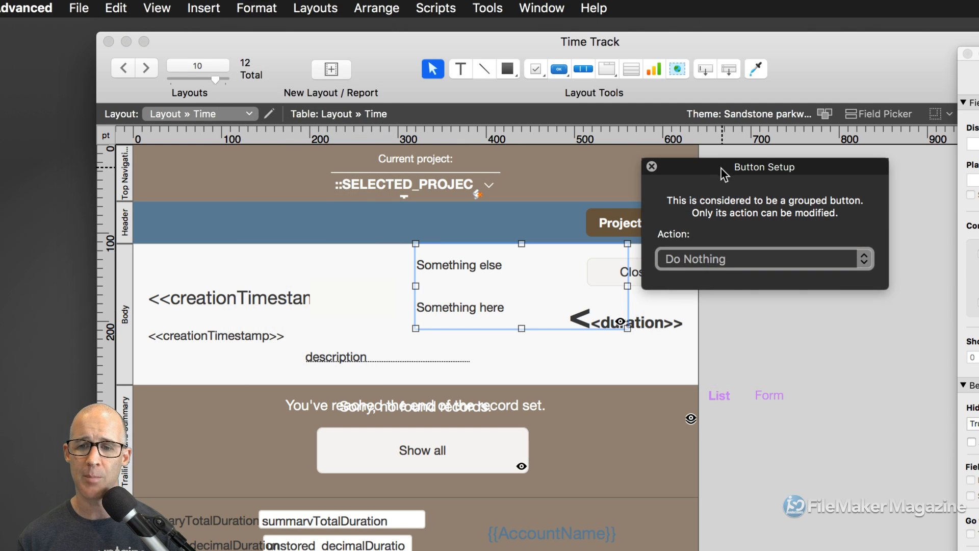
pyautogui.click(724, 261)
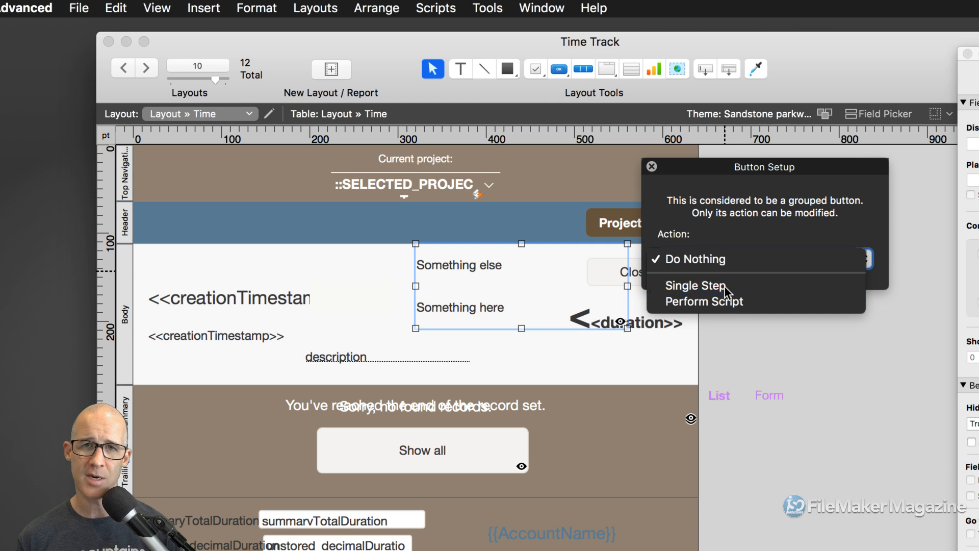
pyautogui.click(724, 286)
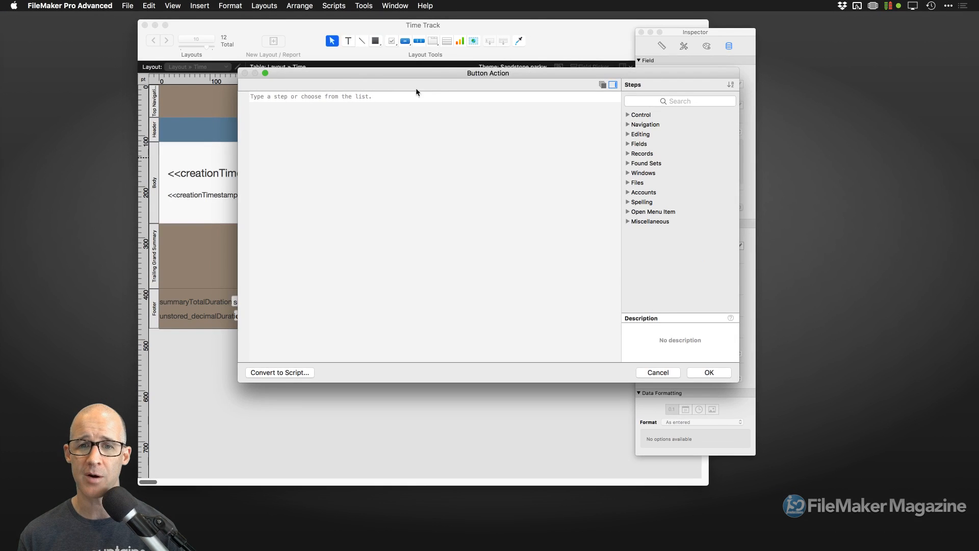
pyautogui.moveTo(608, 131); pyautogui.dragTo(687, 126)
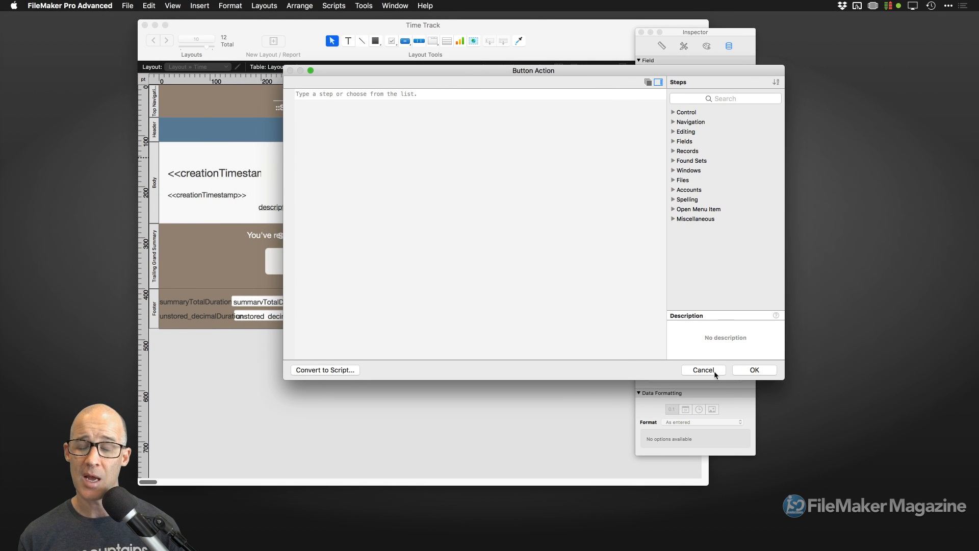
pyautogui.moveTo(784, 381); pyautogui.dragTo(745, 321)
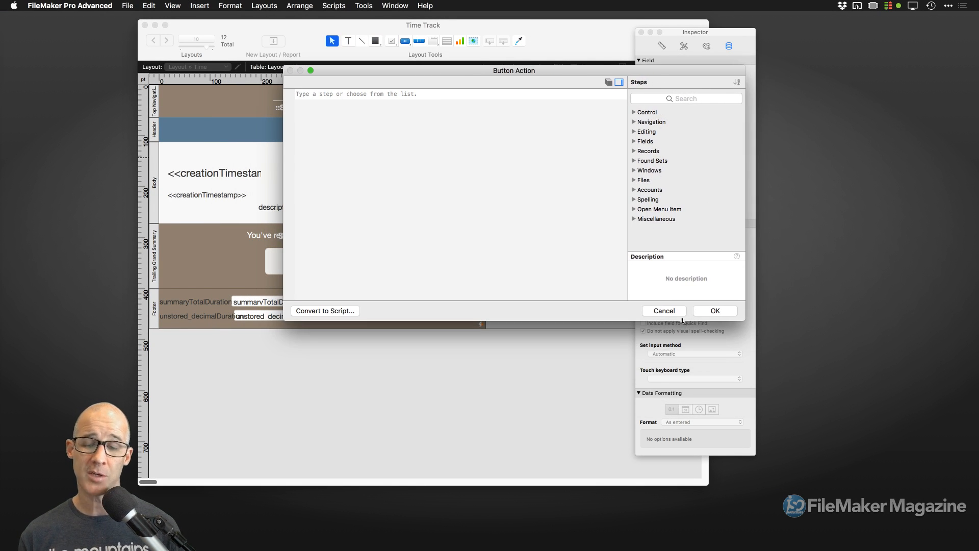
pyautogui.click(664, 311)
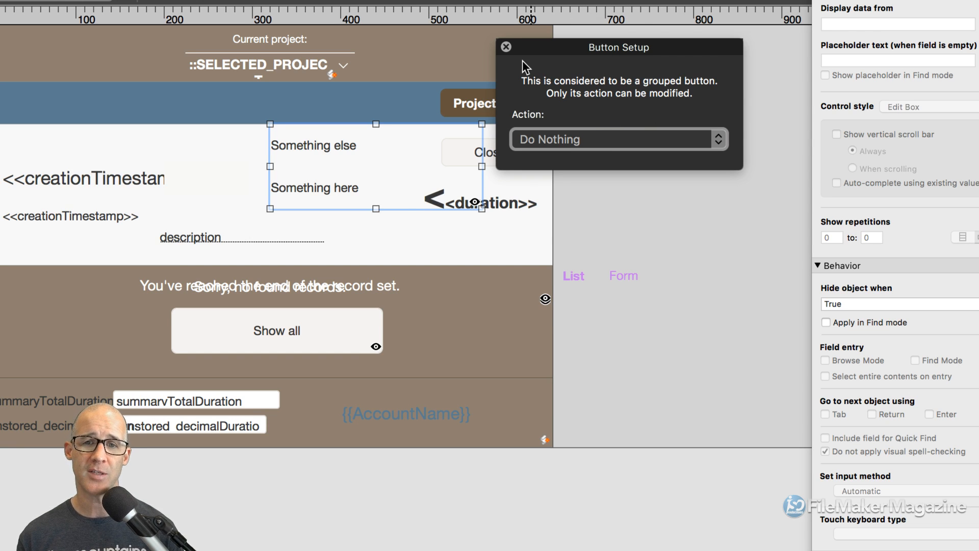
# Turn the text group into a button with a Single Step action that runs an unconfigured Set Variable step
pyautogui.click(564, 140)
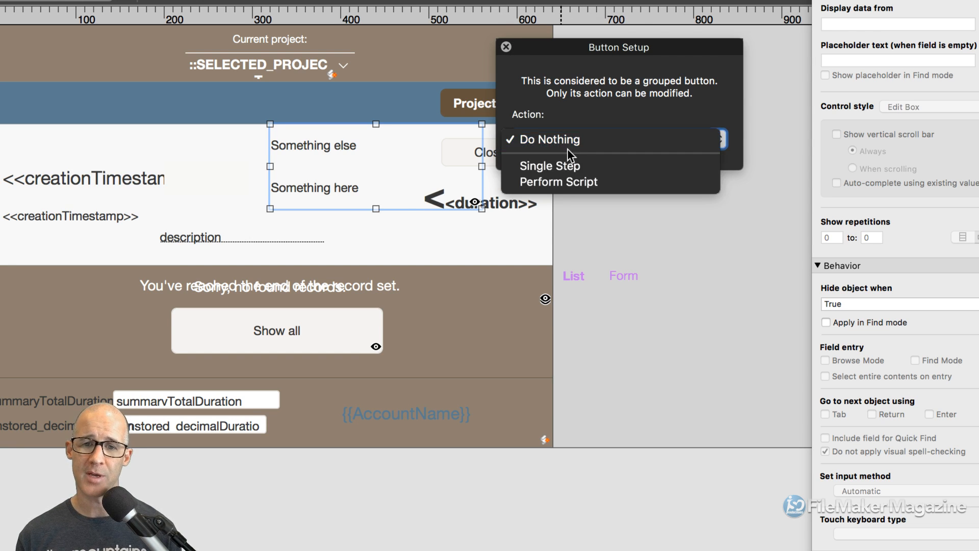
pyautogui.click(596, 166)
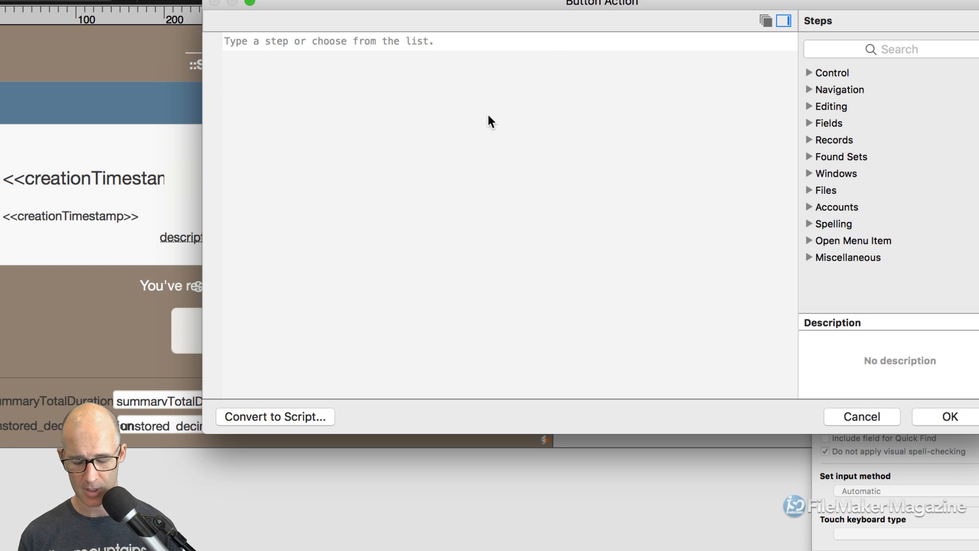
pyautogui.write('set var')
pyautogui.press('Return')
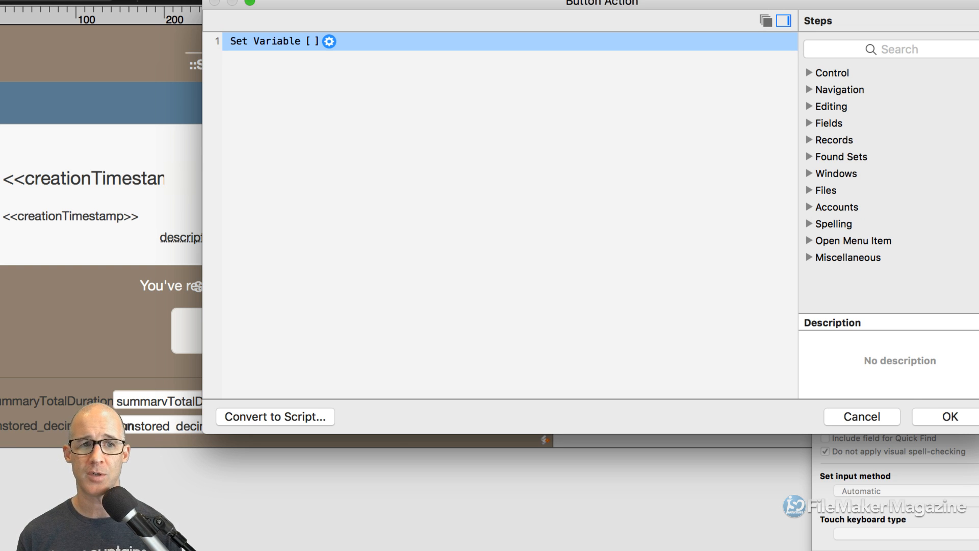
pyautogui.click(944, 415)
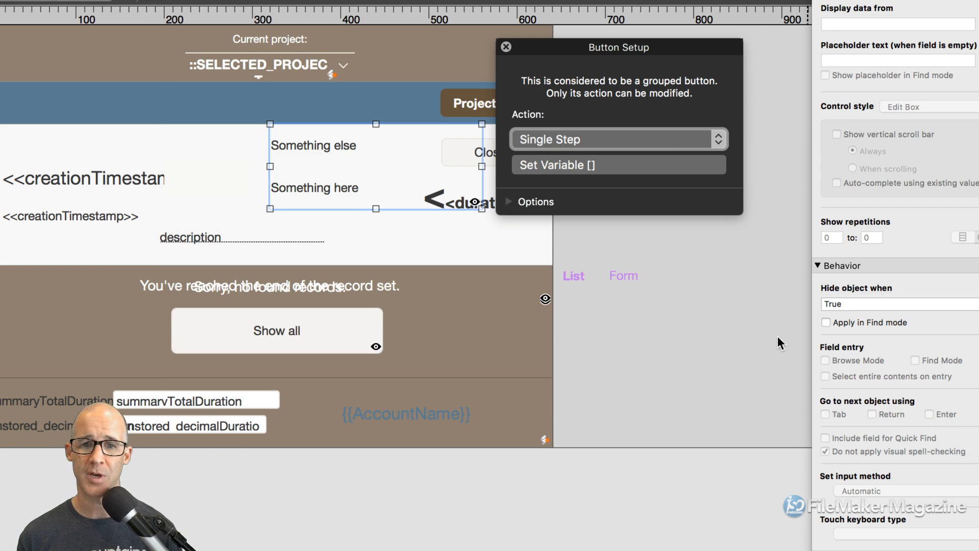
pyautogui.click(505, 48)
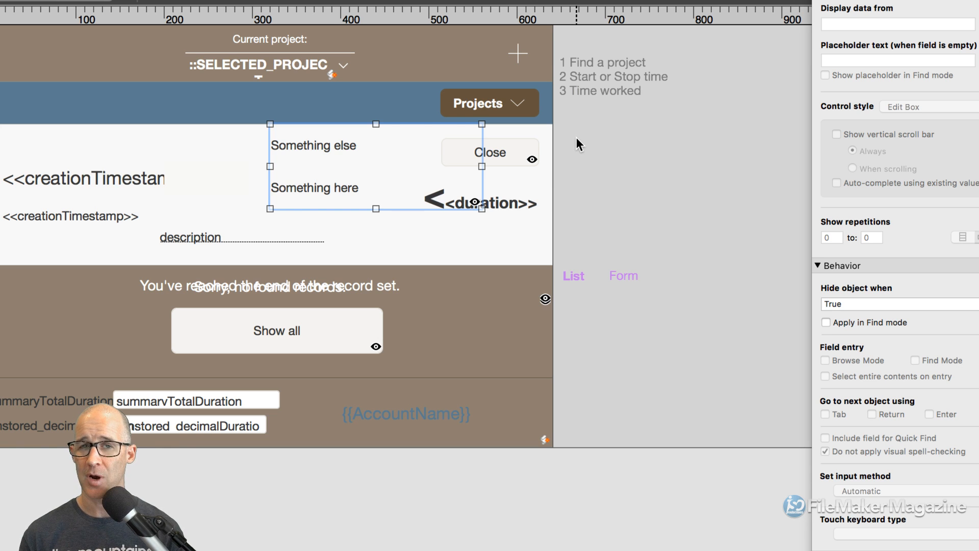
# Reopen the button setup of the text group in the body to examine its assigned action, and close it again
pyautogui.click(575, 137)
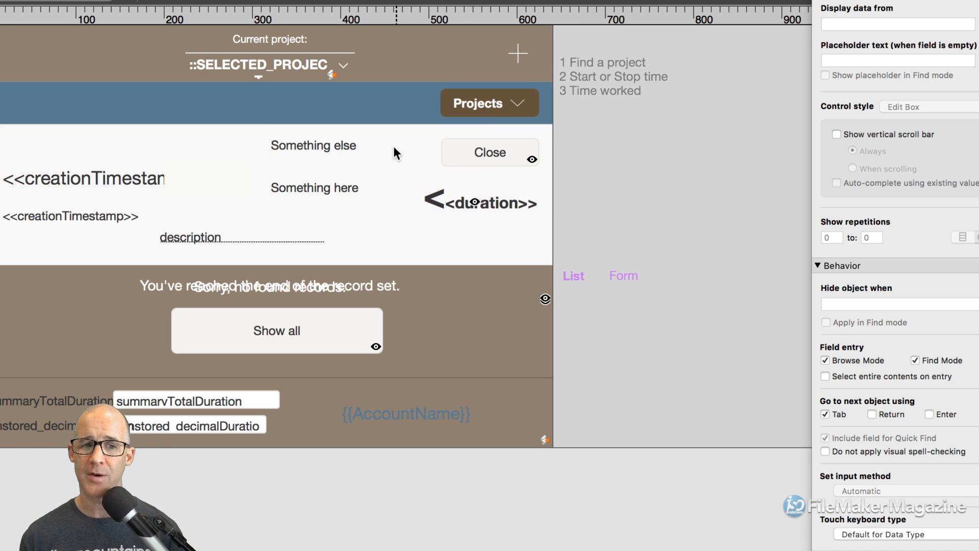
pyautogui.click(349, 145)
pyautogui.doubleClick(345, 146)
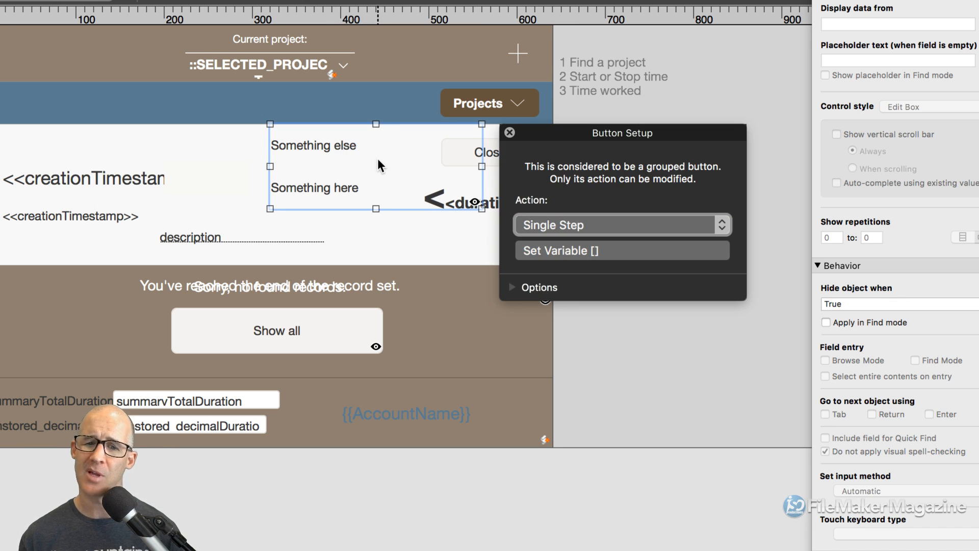
pyautogui.click(509, 132)
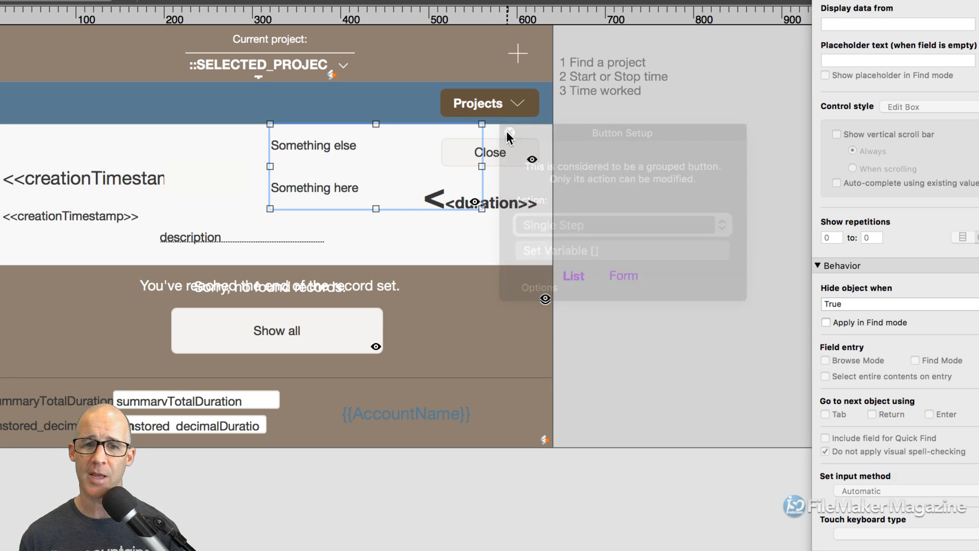
pyautogui.rightClick(352, 147)
pyautogui.moveTo(431, 284)
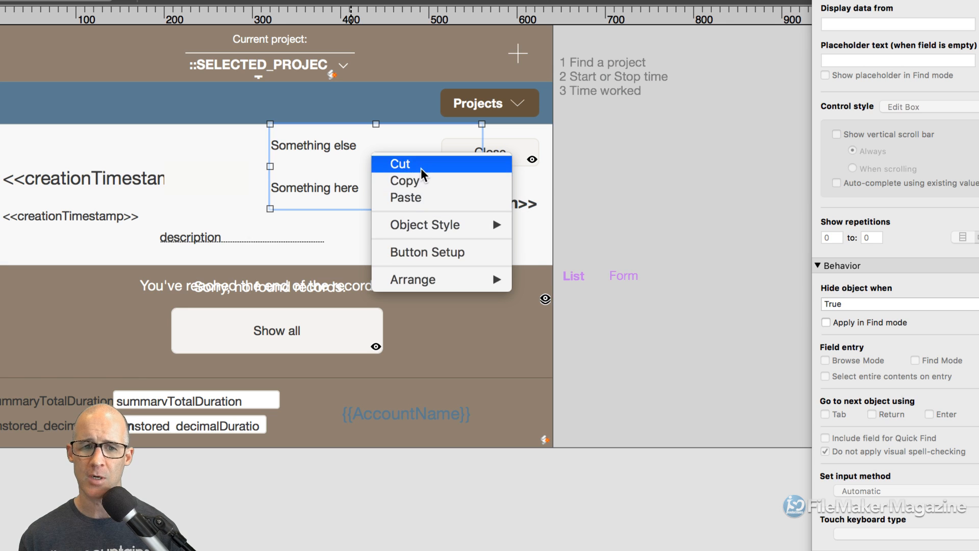
pyautogui.click(600, 151)
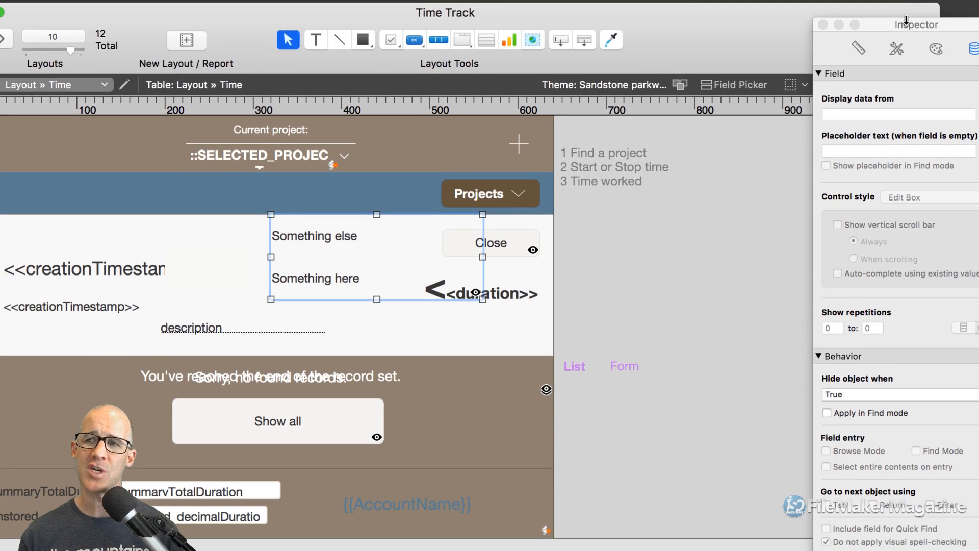
# Ungroup the "Something else" and "Something here" text group, accepting deletion of its button definition and hide calculation, and deselect the pieces
pyautogui.moveTo(906, 23); pyautogui.dragTo(740, 30)
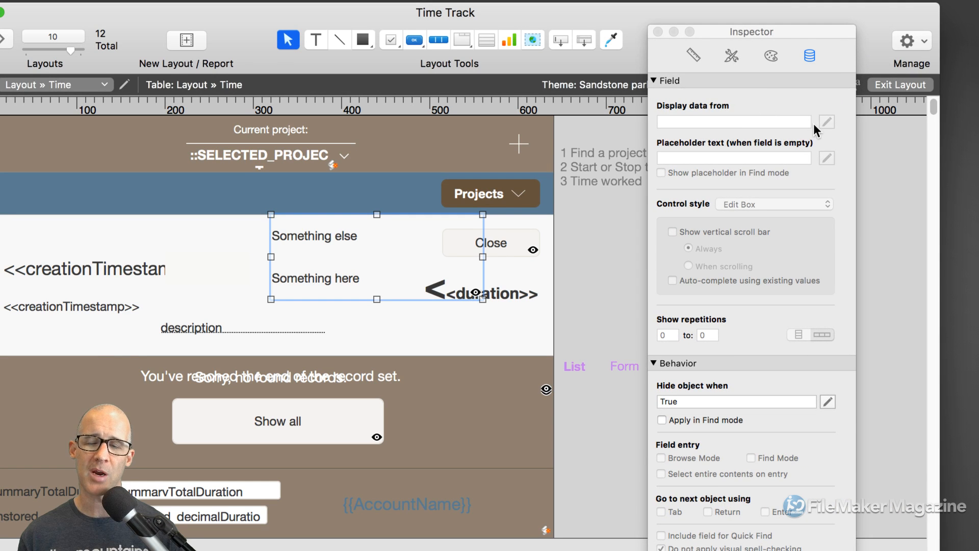
pyautogui.moveTo(765, 29); pyautogui.dragTo(849, 30)
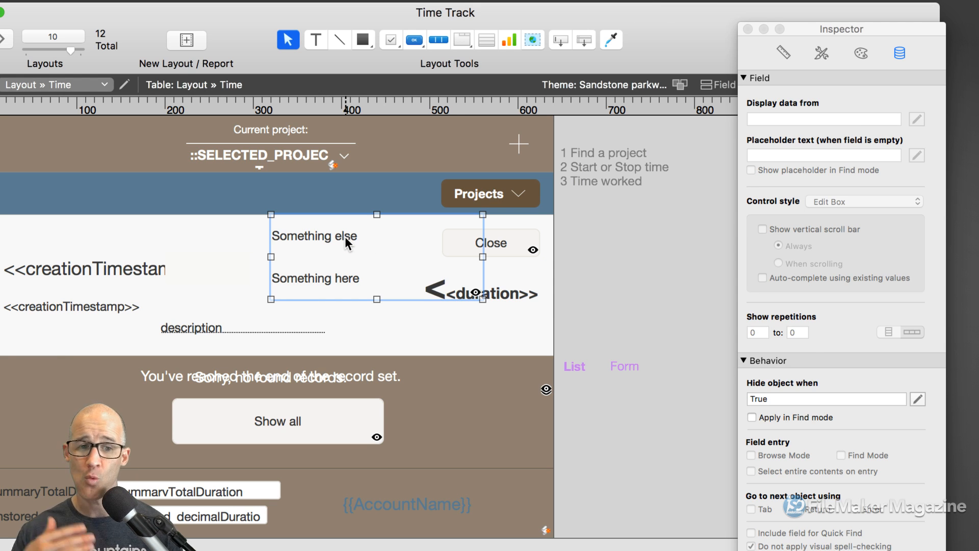
pyautogui.press('super+shift+g')
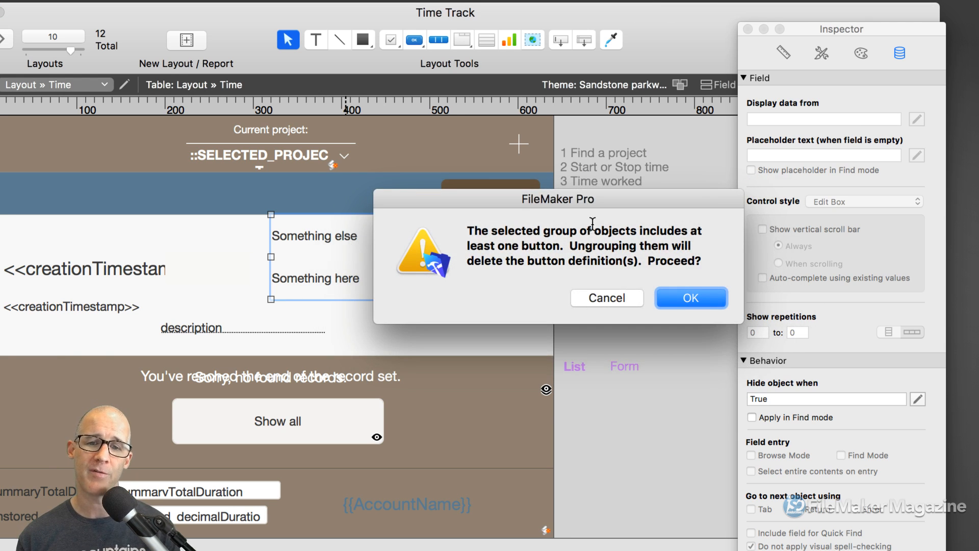
pyautogui.moveTo(593, 196); pyautogui.dragTo(536, 154)
pyautogui.click(619, 248)
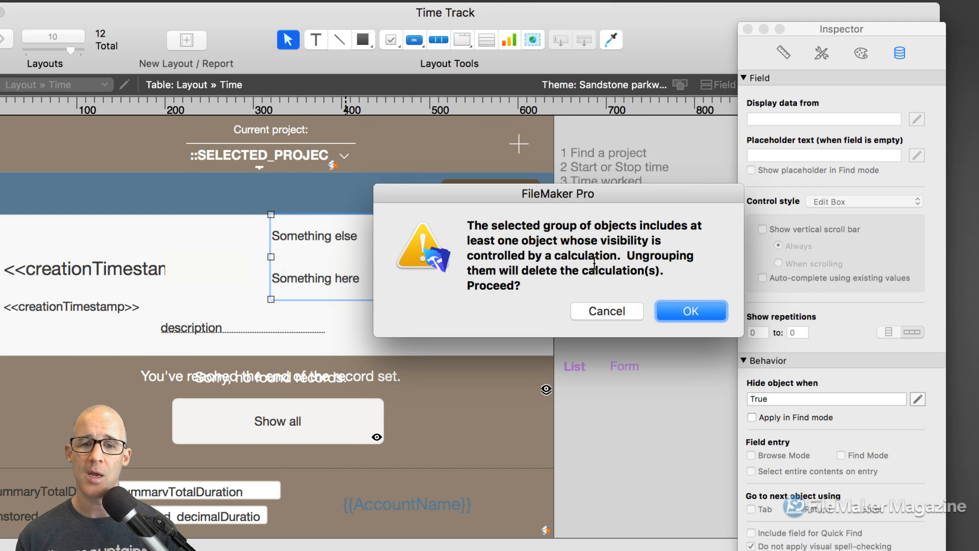
pyautogui.click(686, 310)
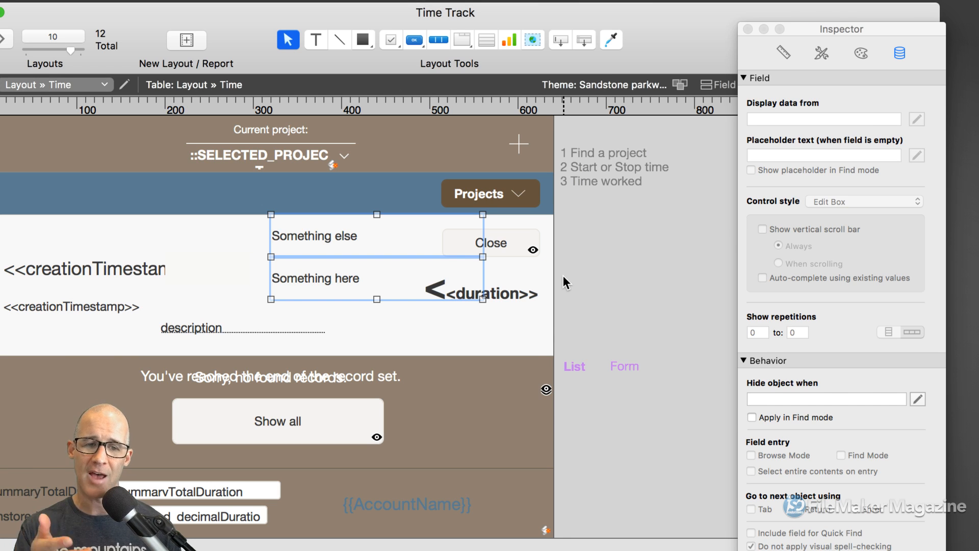
pyautogui.click(583, 246)
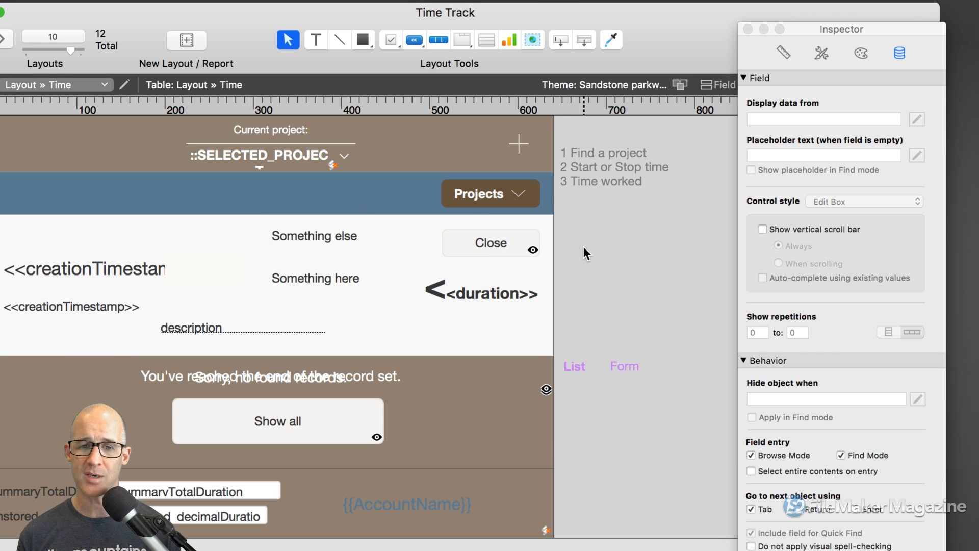
# Add a conditional formatting condition to the "Something else" text with the formula true
pyautogui.click(384, 235)
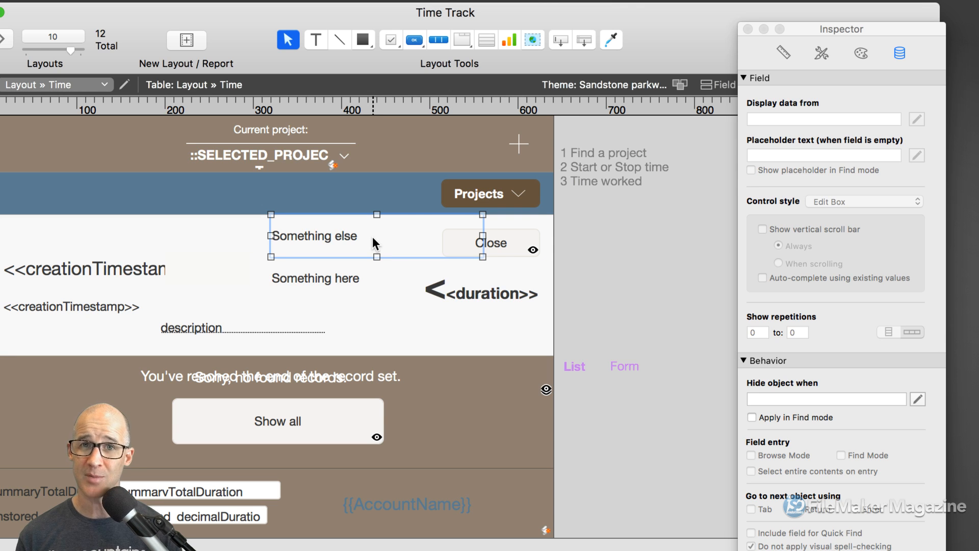
pyautogui.rightClick(373, 236)
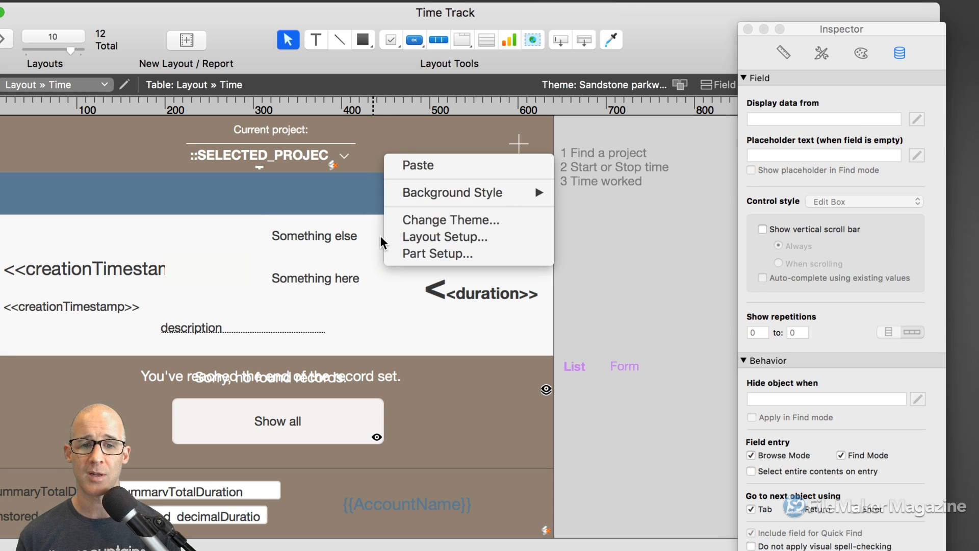
pyautogui.press('Escape')
pyautogui.click(350, 240)
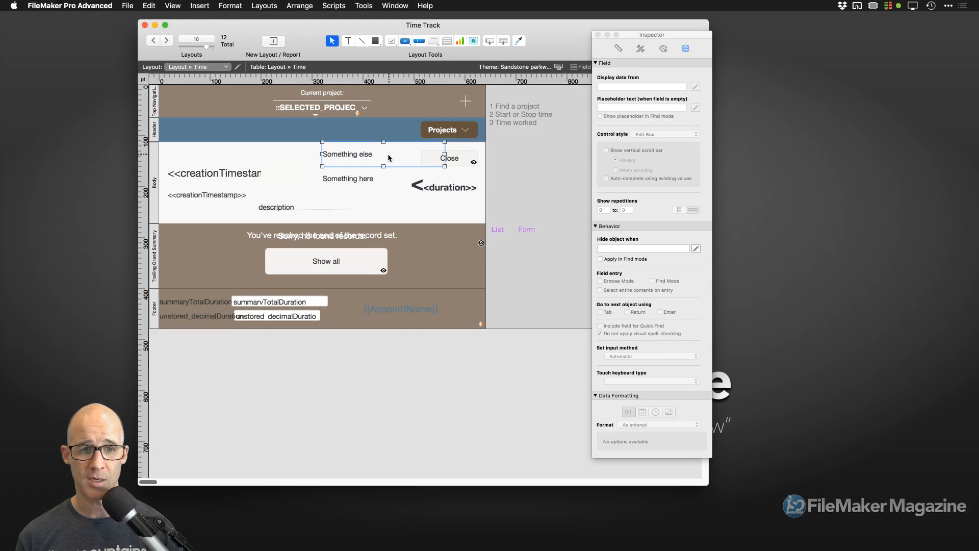
pyautogui.rightClick(352, 239)
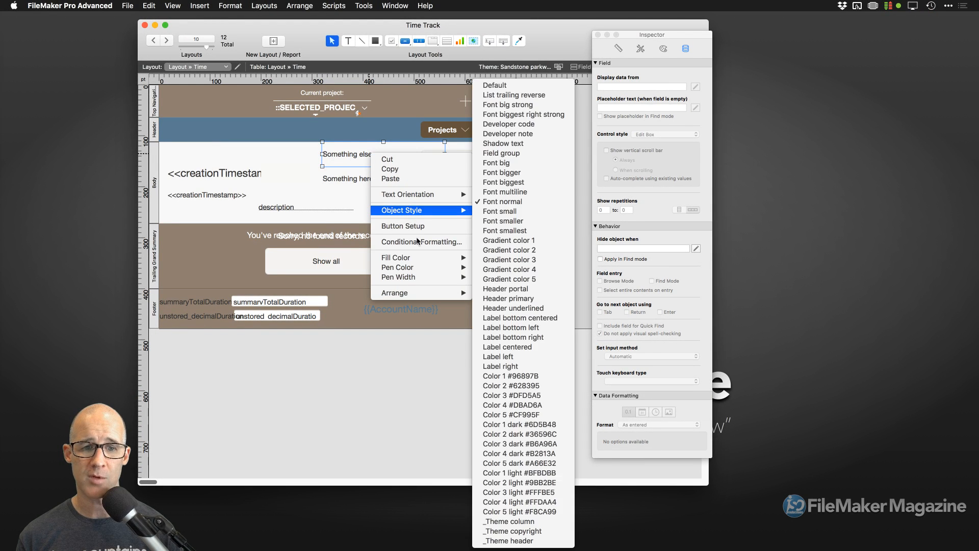
pyautogui.click(418, 242)
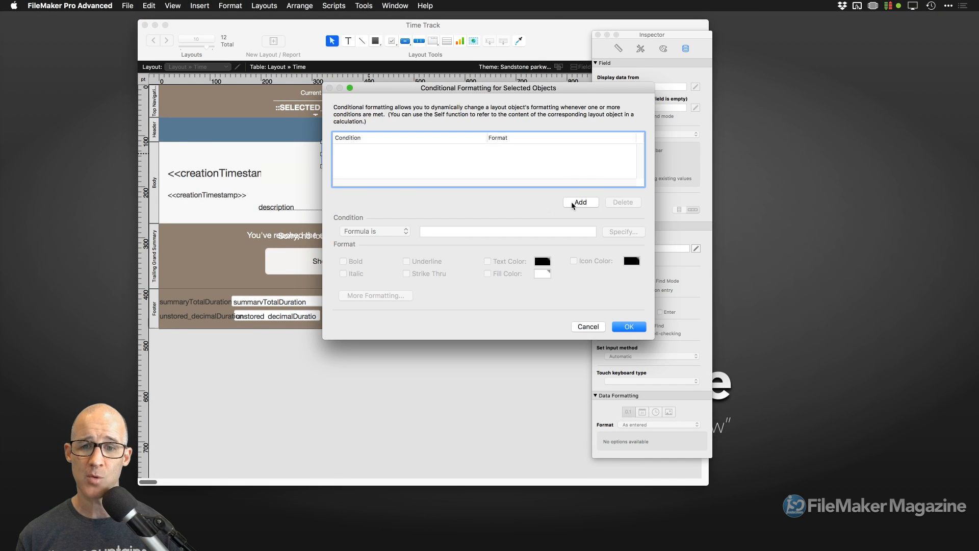
pyautogui.click(579, 203)
pyautogui.click(443, 234)
pyautogui.write('true')
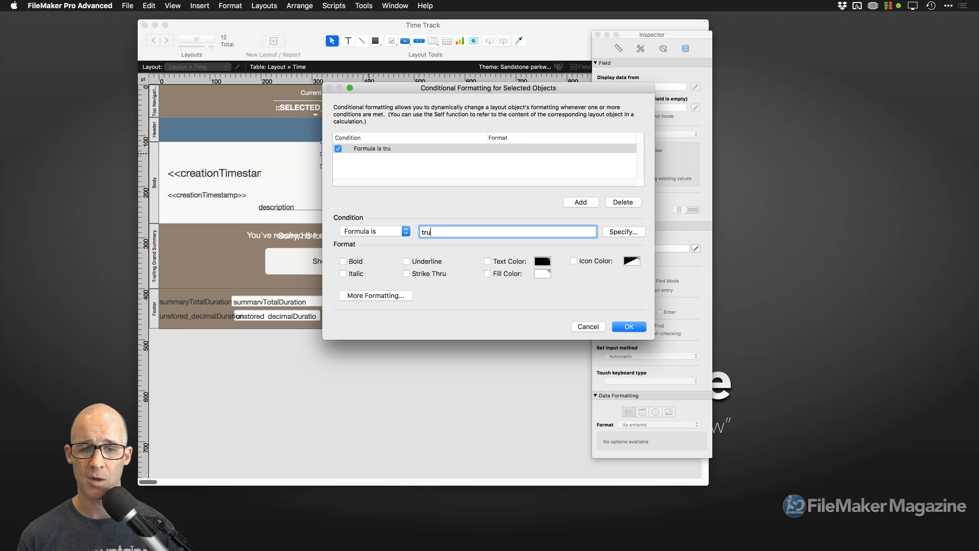
# Give the condition an orange text color and apply the conditional formatting
pyautogui.click(499, 261)
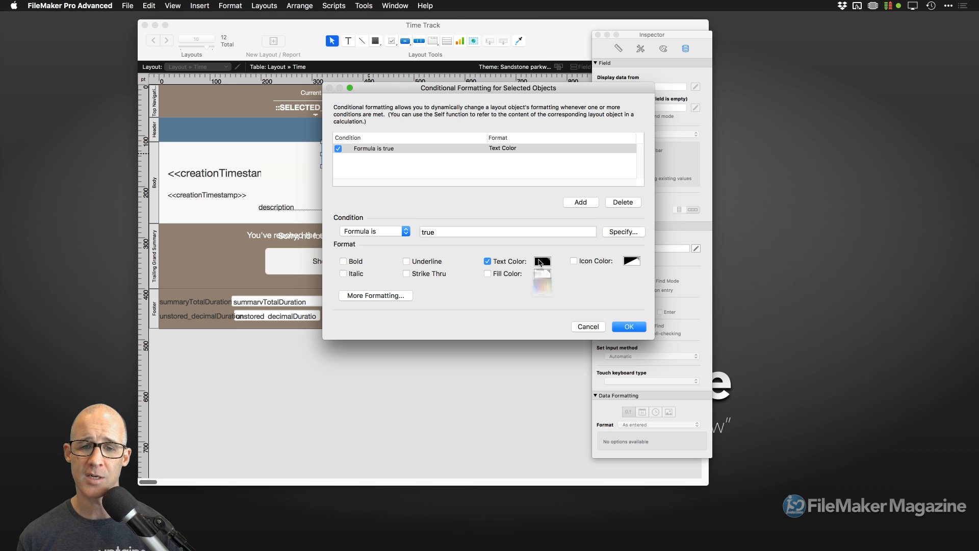
pyautogui.click(542, 261)
pyautogui.click(549, 355)
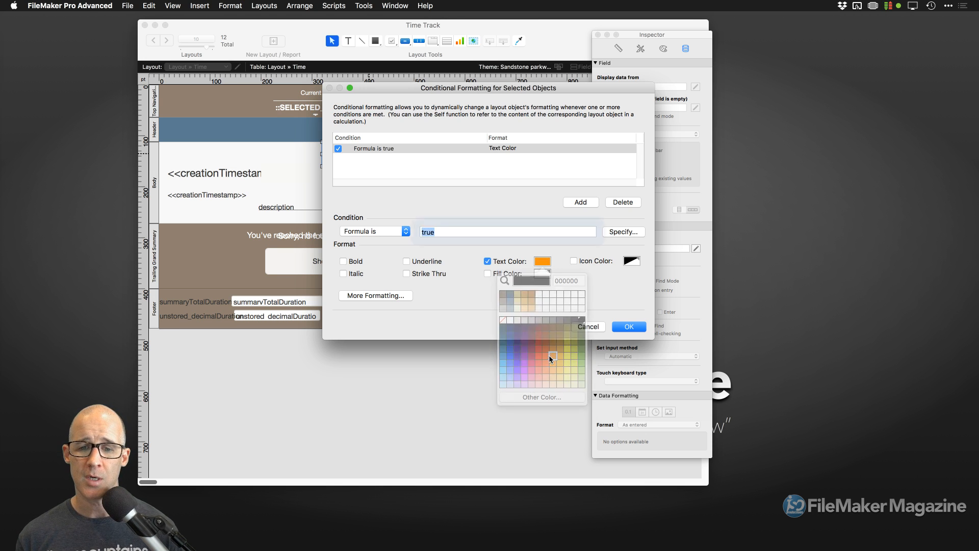
pyautogui.click(630, 327)
# Give the "Something here" text the tooltip "Hello there" in quotation marks, and close the Inspector
pyautogui.click(366, 178)
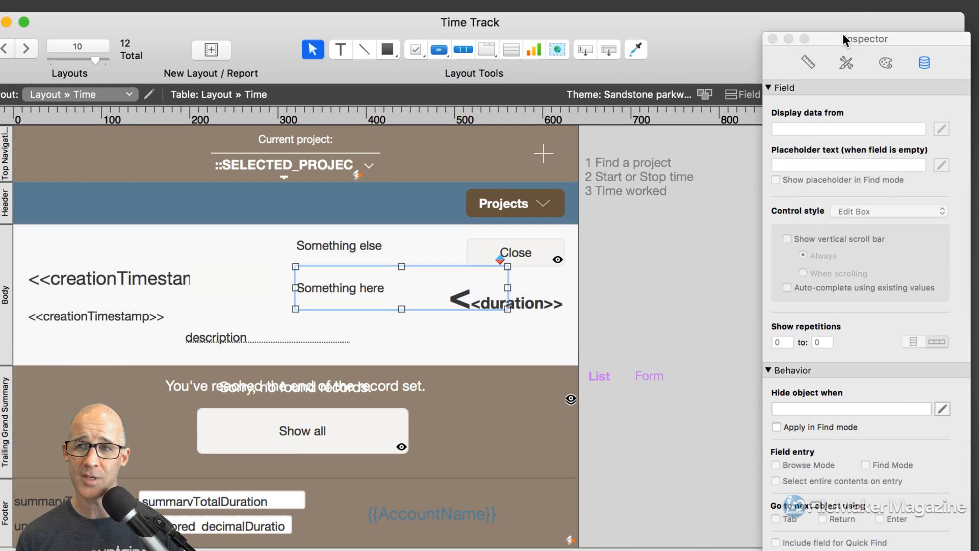
pyautogui.moveTo(843, 35); pyautogui.dragTo(719, 46)
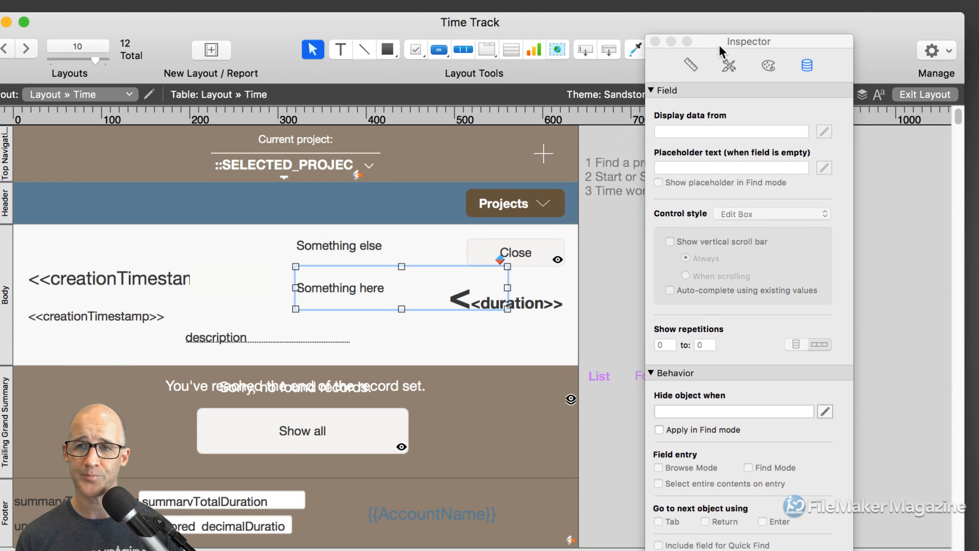
pyautogui.click(692, 67)
pyautogui.click(717, 139)
pyautogui.write('Hello there"')
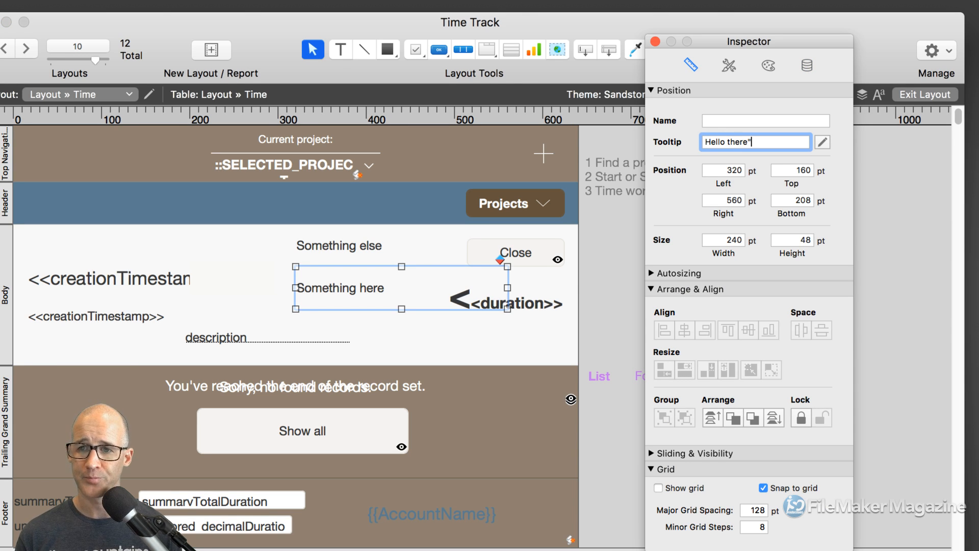
pyautogui.press('super+Left')
pyautogui.write('"')
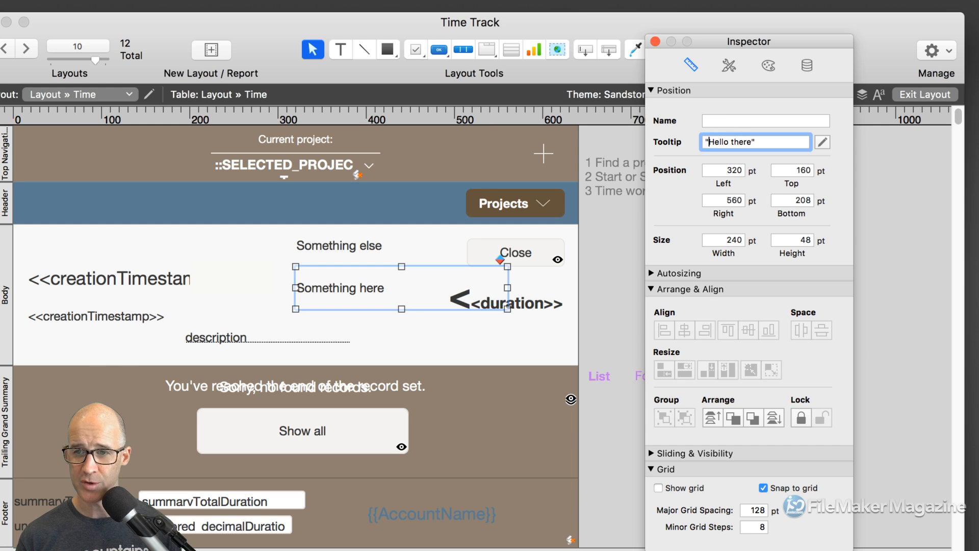
pyautogui.press('Tab')
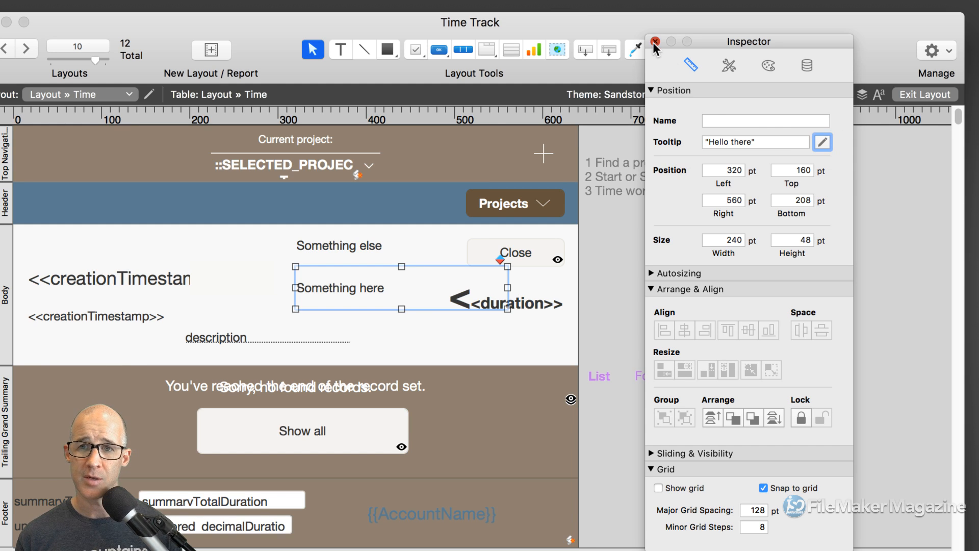
pyautogui.click(656, 41)
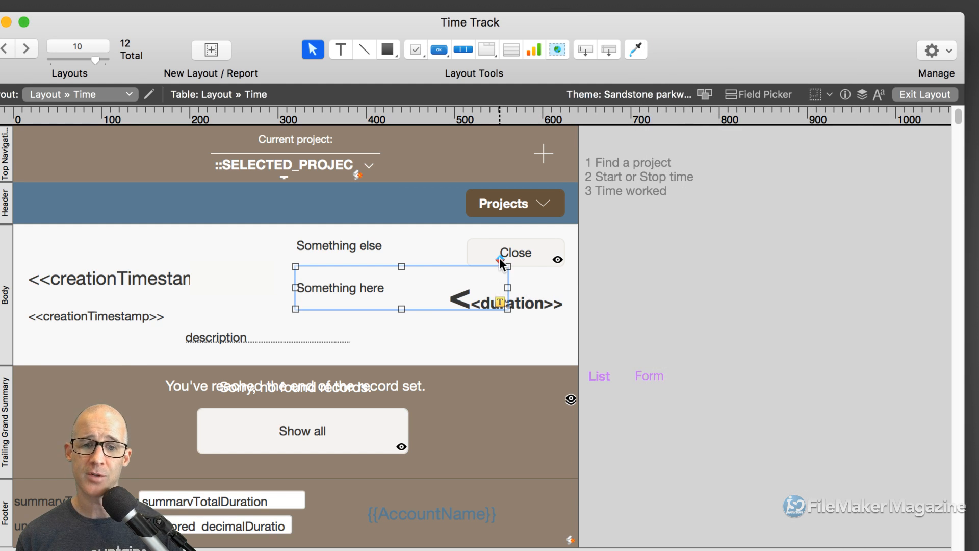
# Group the "Something else" and "Something here" texts and check which commands are offered for the group
pyautogui.keyDown('shift'); pyautogui.click(423, 252); pyautogui.keyUp('shift')
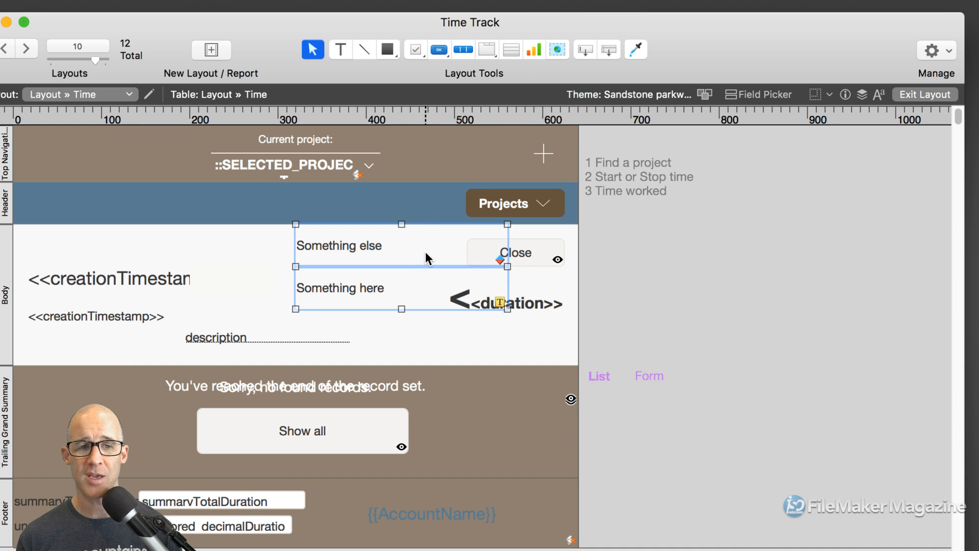
pyautogui.press('super+r')
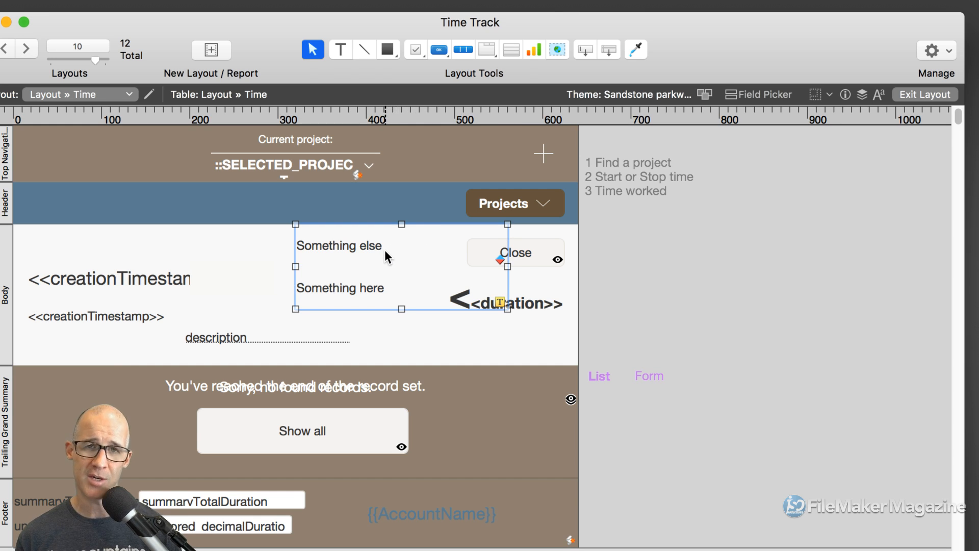
pyautogui.rightClick(377, 157)
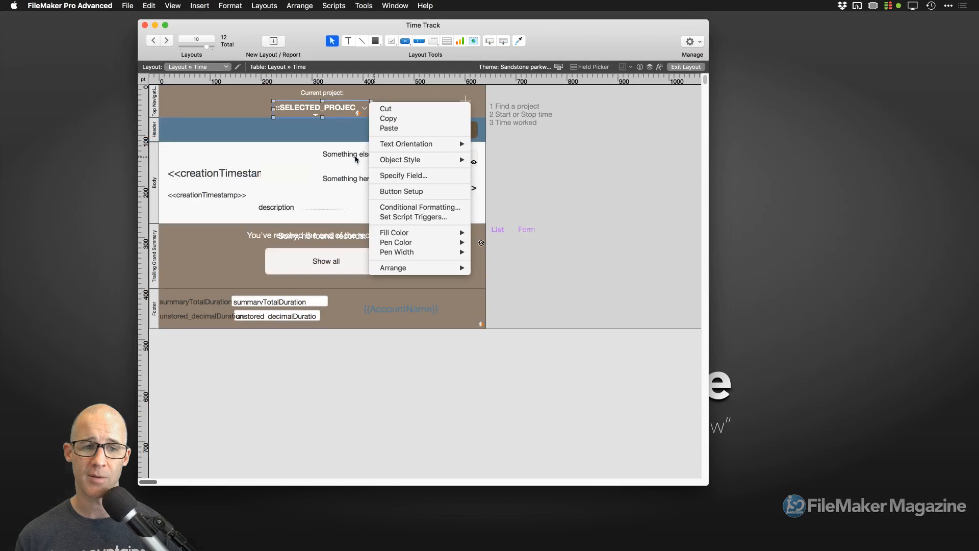
pyautogui.click(357, 158)
pyautogui.click(372, 155)
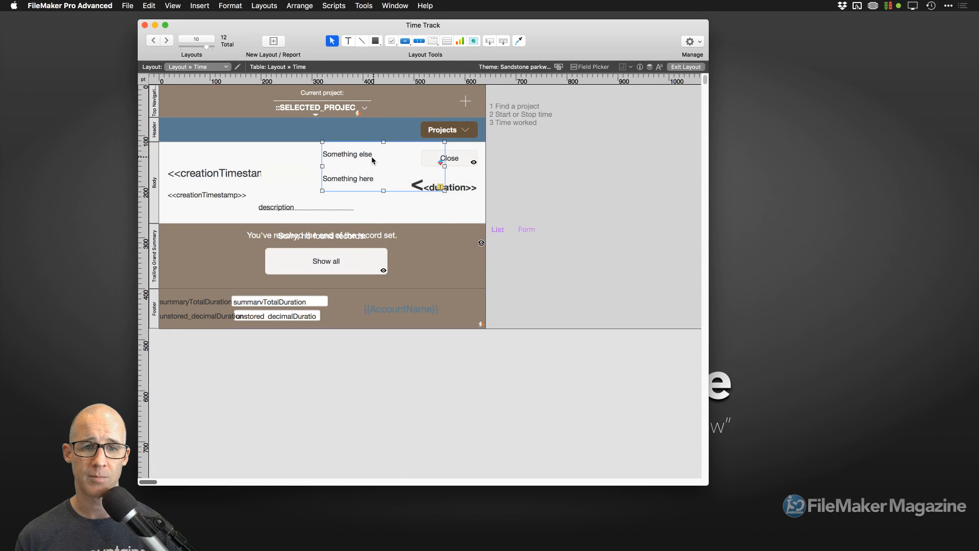
pyautogui.rightClick(371, 156)
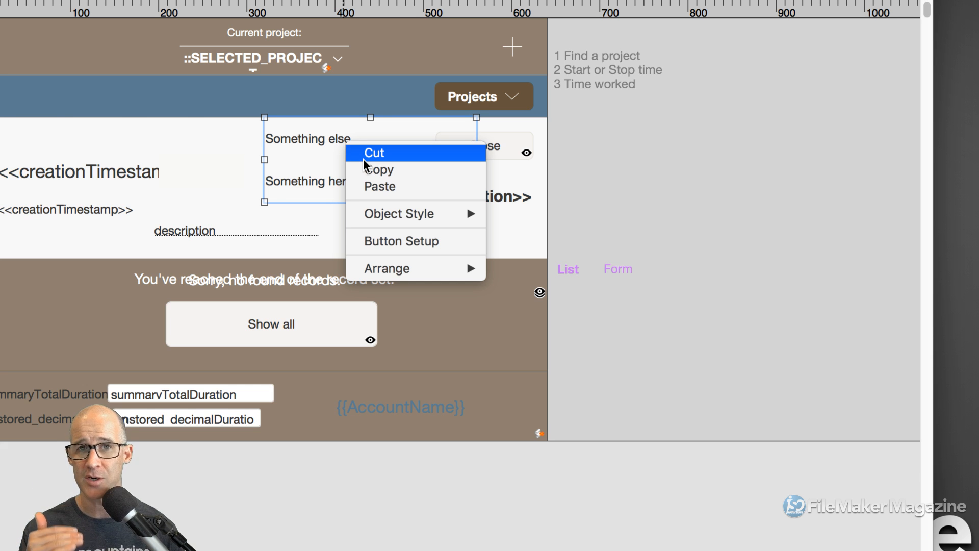
pyautogui.click(303, 160)
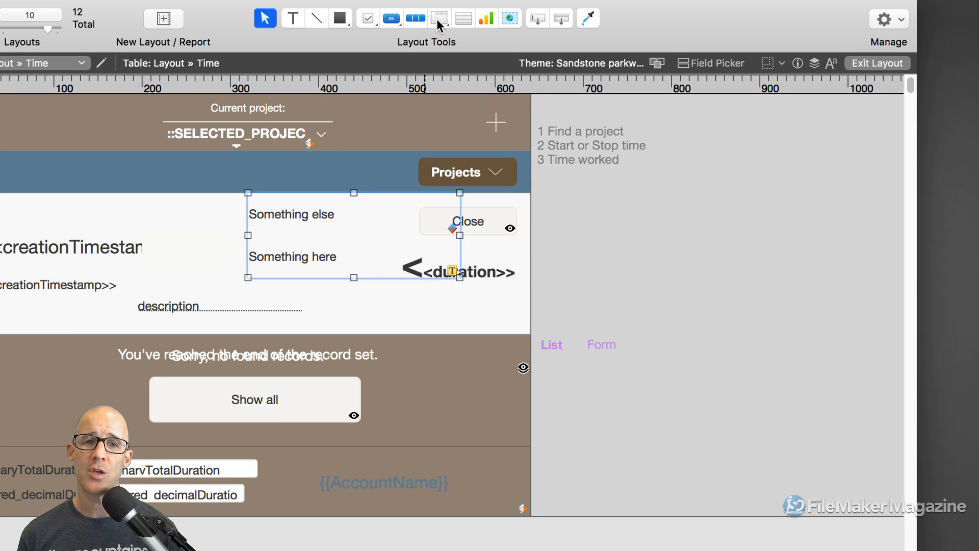
# Draw a slide control about 176 by 96 pt in the empty area beside the layout body and reduce it to one panel
pyautogui.moveTo(436, 19); pyautogui.dragTo(467, 64)
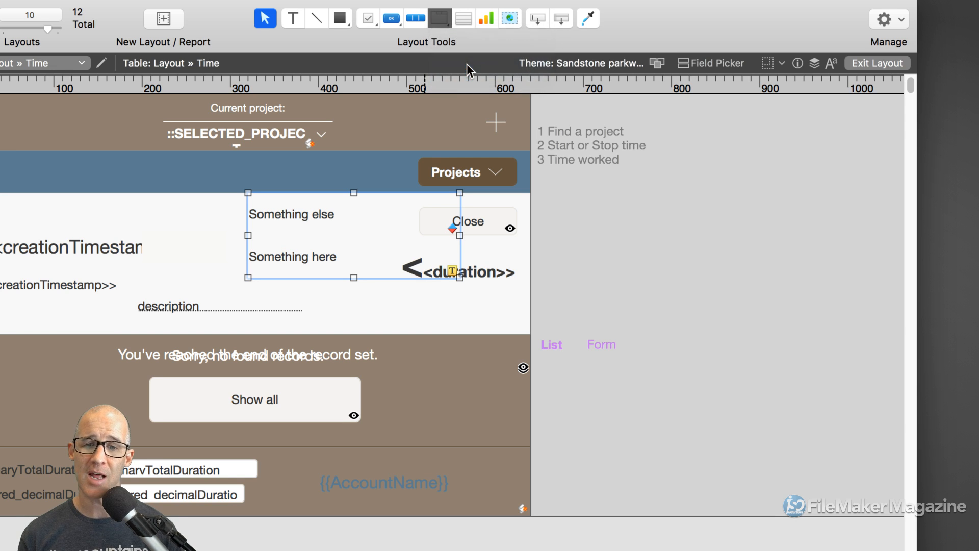
pyautogui.moveTo(573, 208); pyautogui.dragTo(729, 292)
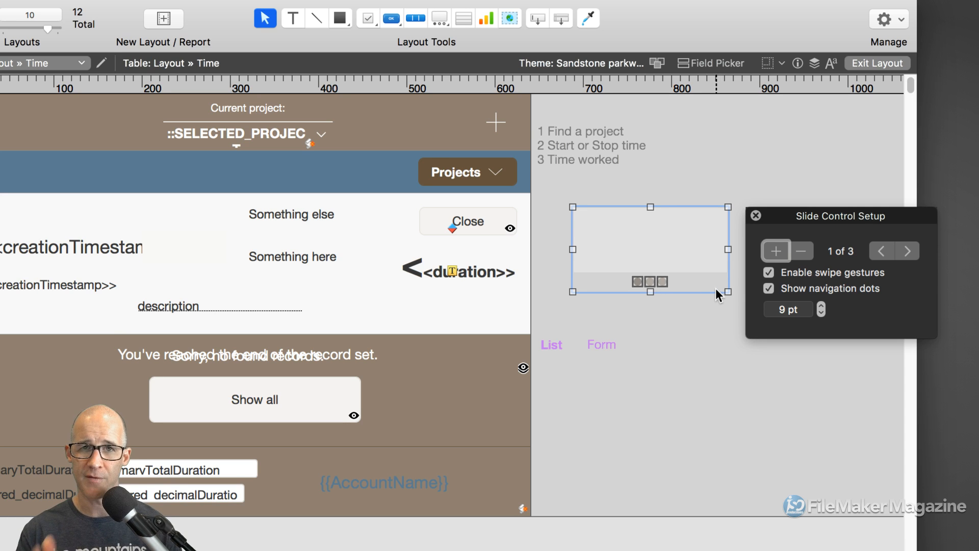
pyautogui.click(802, 249)
pyautogui.click(803, 249)
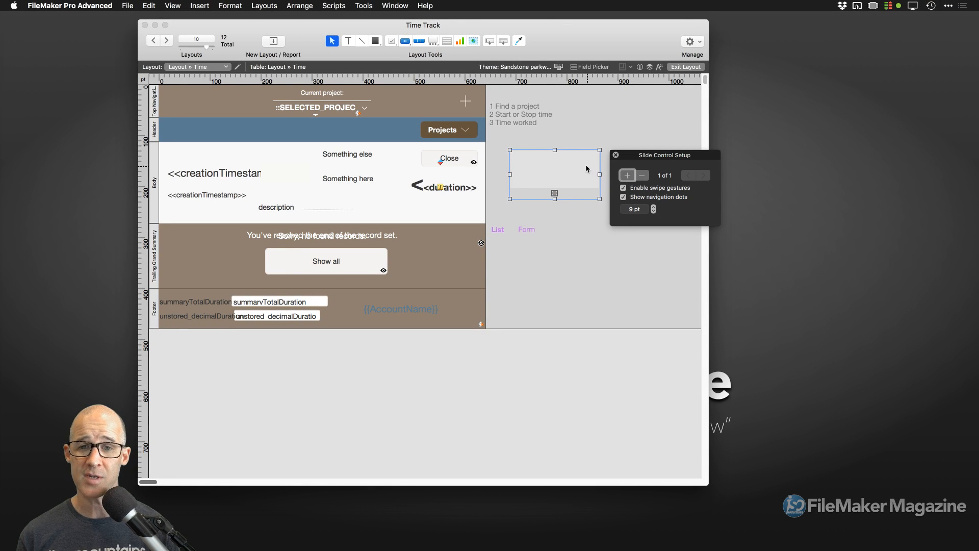
# Apply the Transparent slider style to the slide control beside the layout body
pyautogui.click(572, 141)
pyautogui.press('super+i')
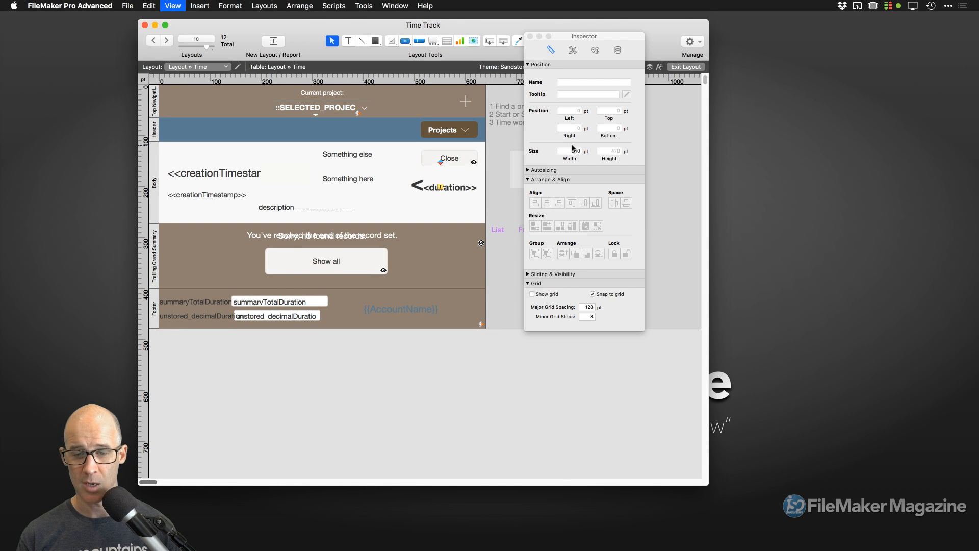
pyautogui.moveTo(594, 37); pyautogui.dragTo(677, 82)
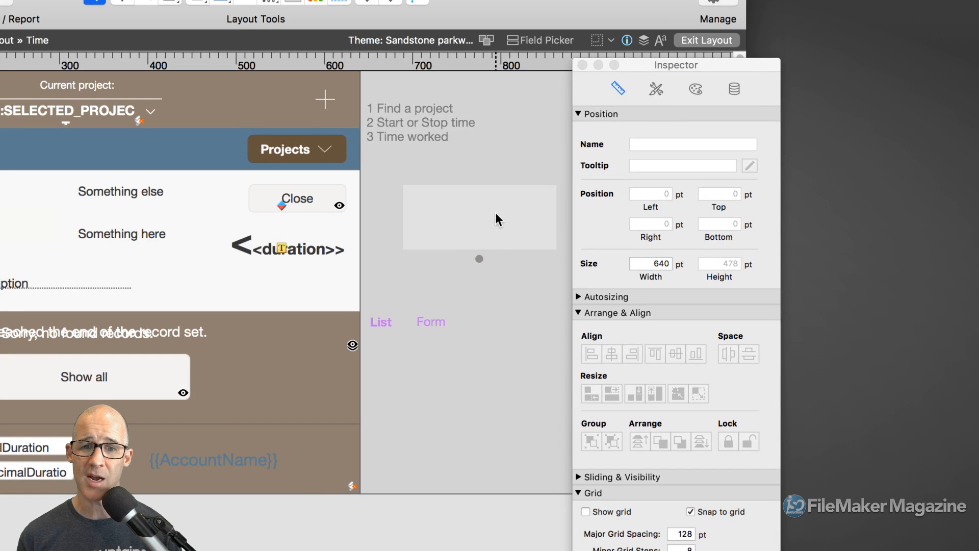
pyautogui.click(564, 171)
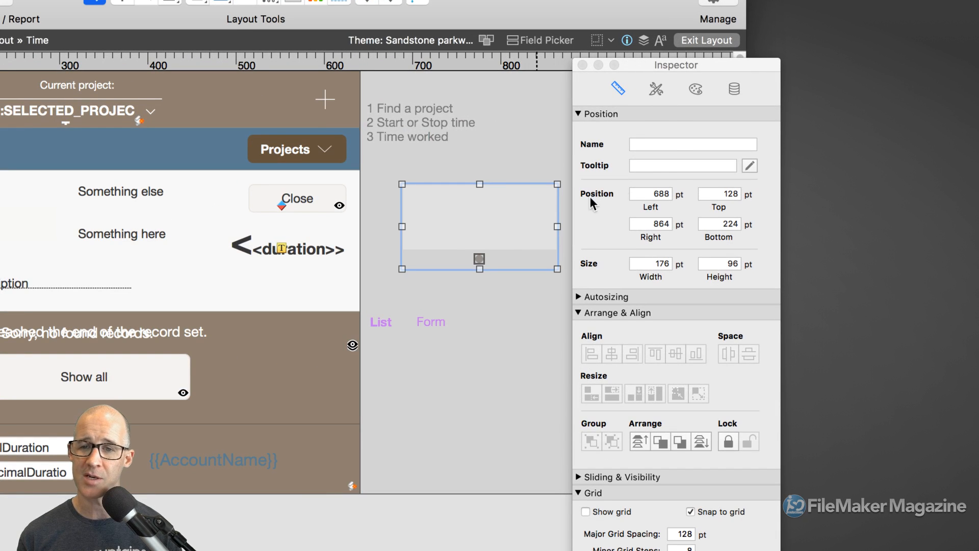
pyautogui.click(657, 90)
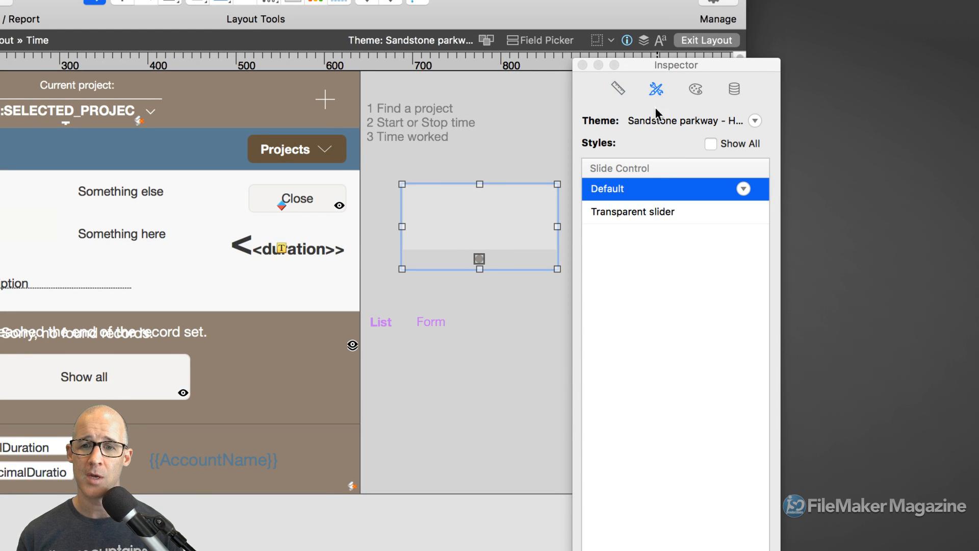
pyautogui.click(640, 212)
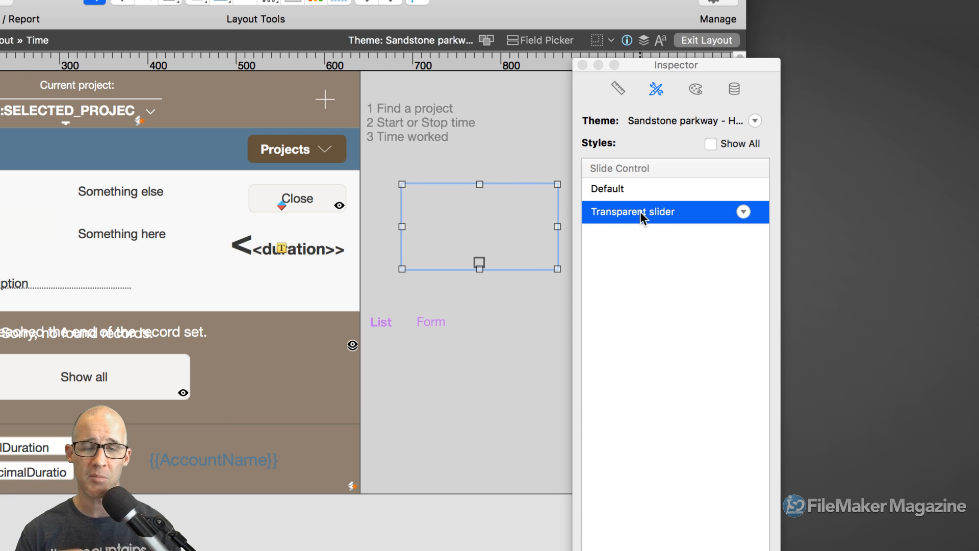
pyautogui.click(382, 213)
pyautogui.click(458, 226)
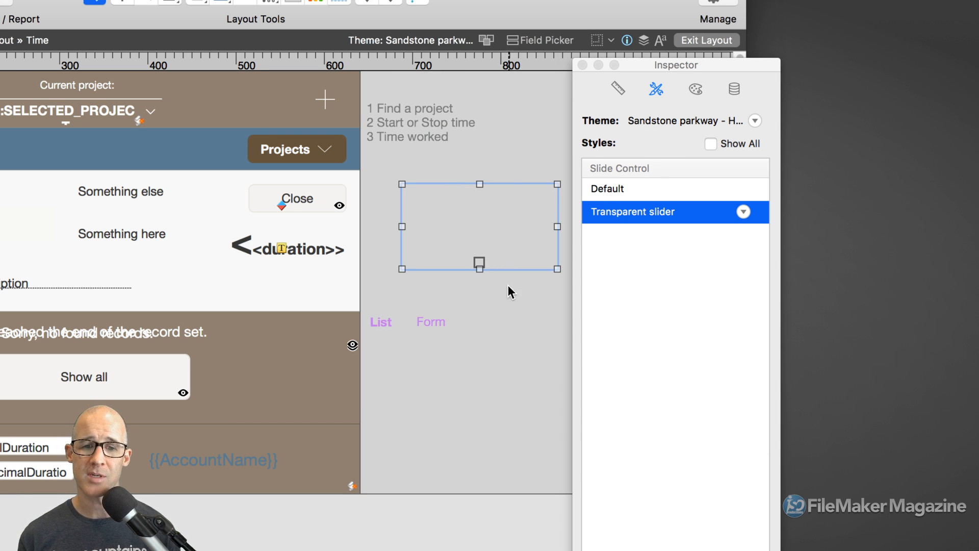
pyautogui.click(509, 269)
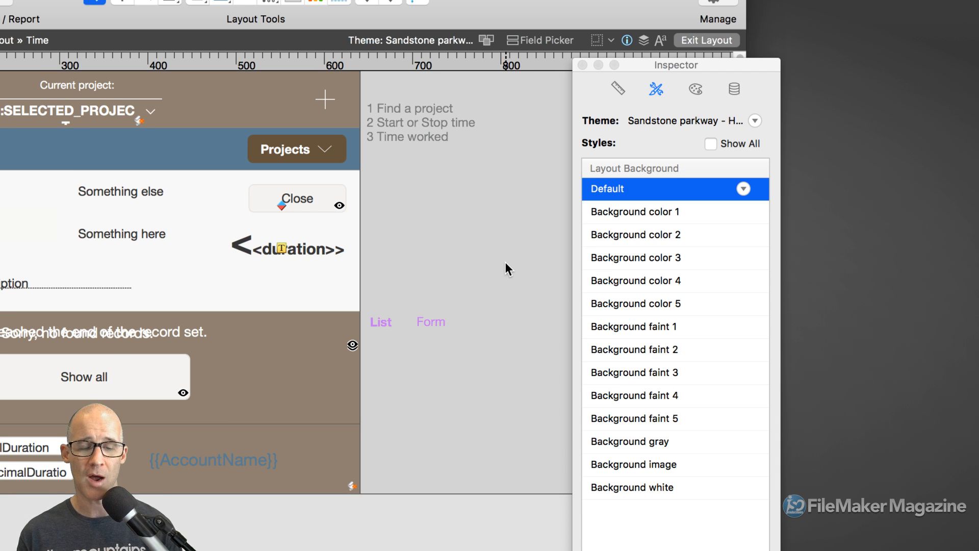
# Turn off the navigation dots in the slide control's setup and keep swipe gestures enabled
pyautogui.click(470, 210)
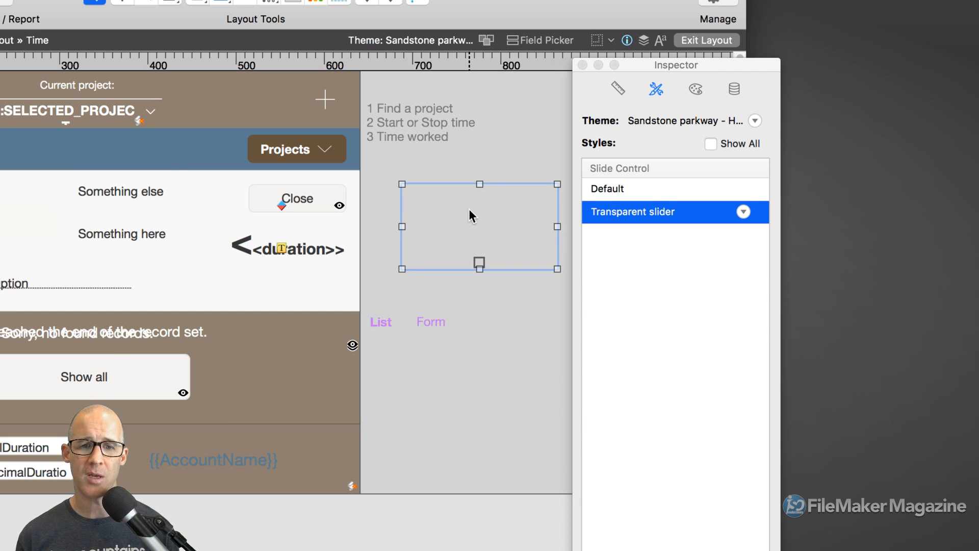
pyautogui.doubleClick(470, 209)
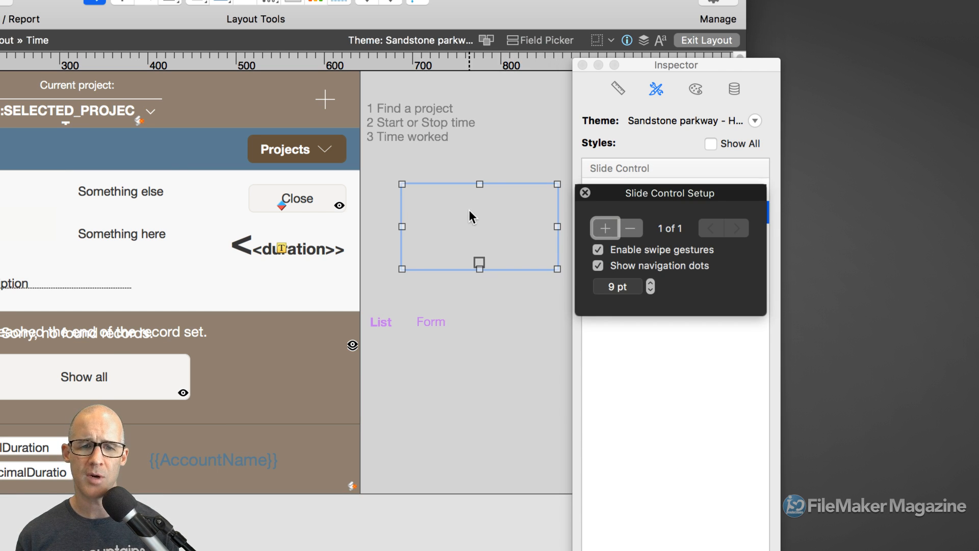
pyautogui.click(630, 266)
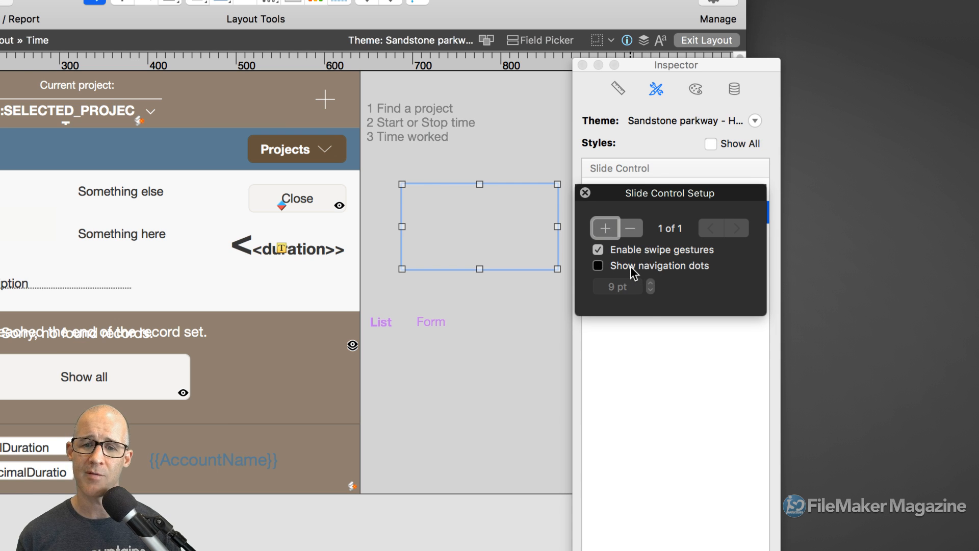
pyautogui.click(585, 192)
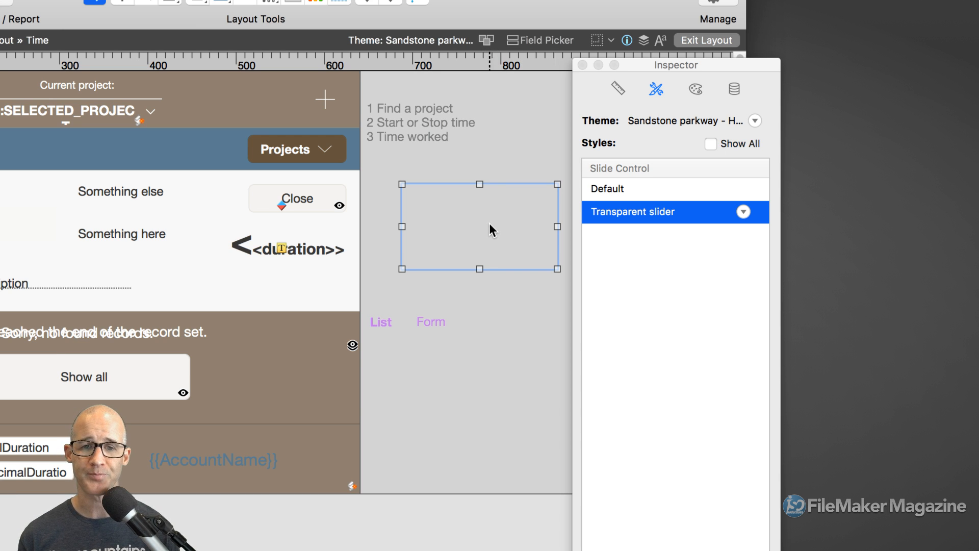
pyautogui.moveTo(652, 66); pyautogui.dragTo(672, 67)
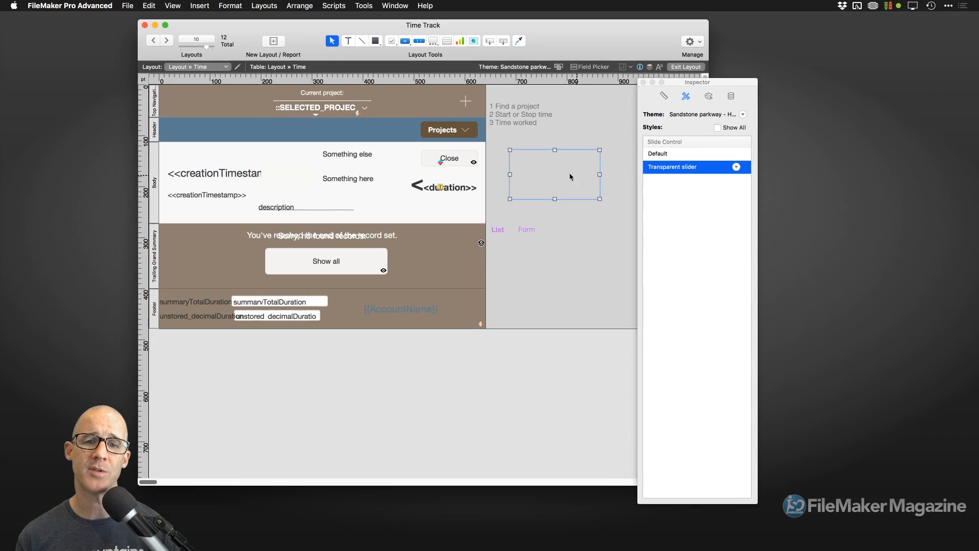
pyautogui.click(580, 229)
pyautogui.click(634, 188)
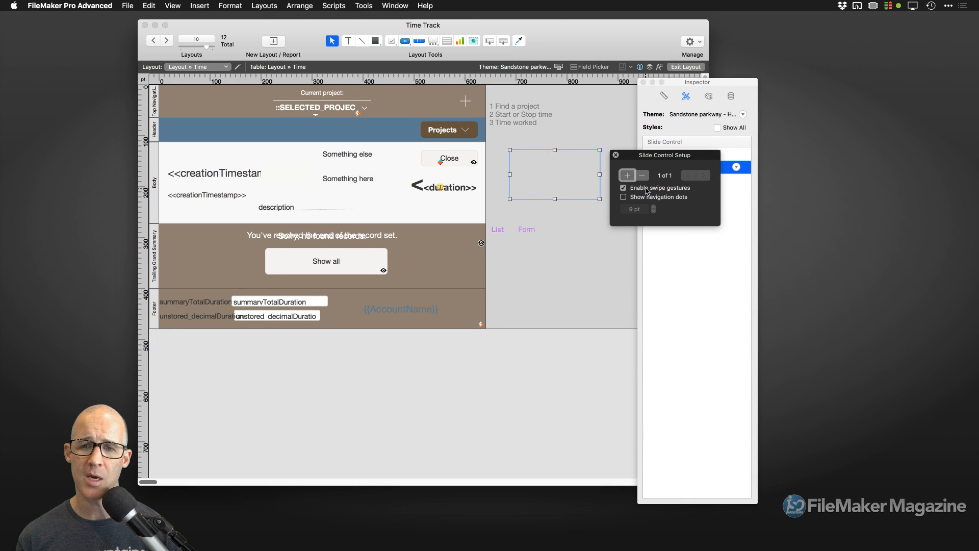
pyautogui.click(616, 155)
# Shift the slide control slightly toward the layout body and enlarge it in width and height
pyautogui.moveTo(537, 177)
pyautogui.mouseDown()
pyautogui.moveTo(471, 165)
pyautogui.moveTo(284, 170)
pyautogui.moveTo(541, 176)
pyautogui.mouseUp()
pyautogui.click(368, 155)
pyautogui.click(294, 152)
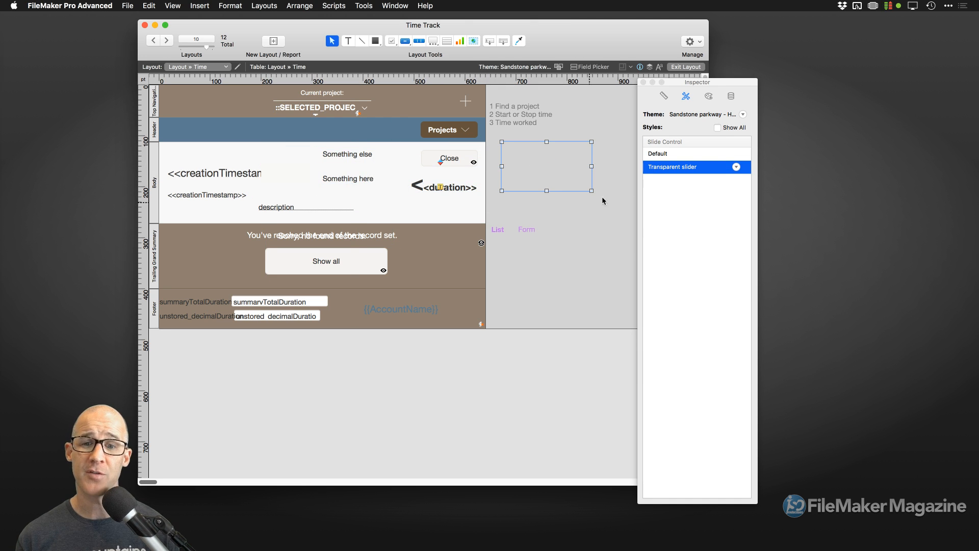
pyautogui.moveTo(690, 86); pyautogui.dragTo(803, 83)
pyautogui.moveTo(591, 191); pyautogui.dragTo(652, 215)
pyautogui.click(663, 174)
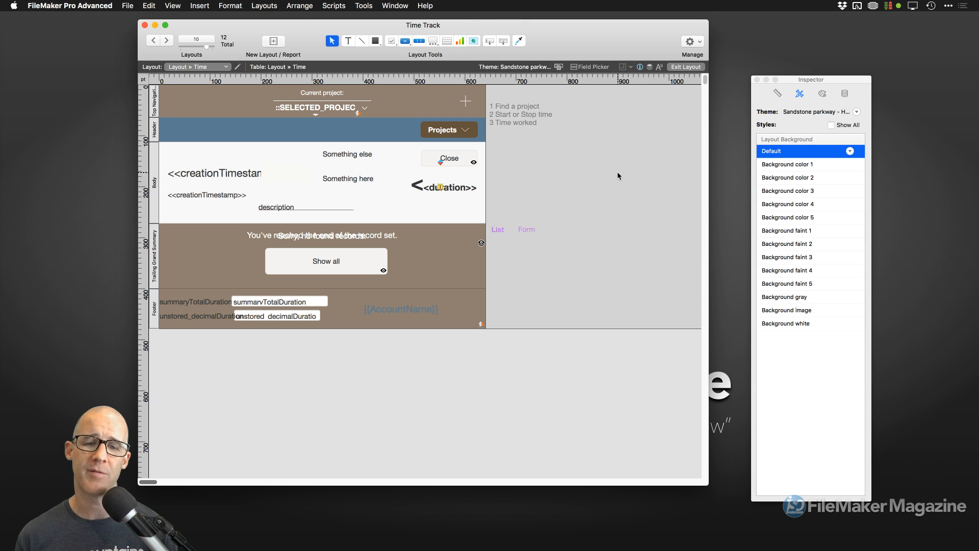
pyautogui.click(584, 176)
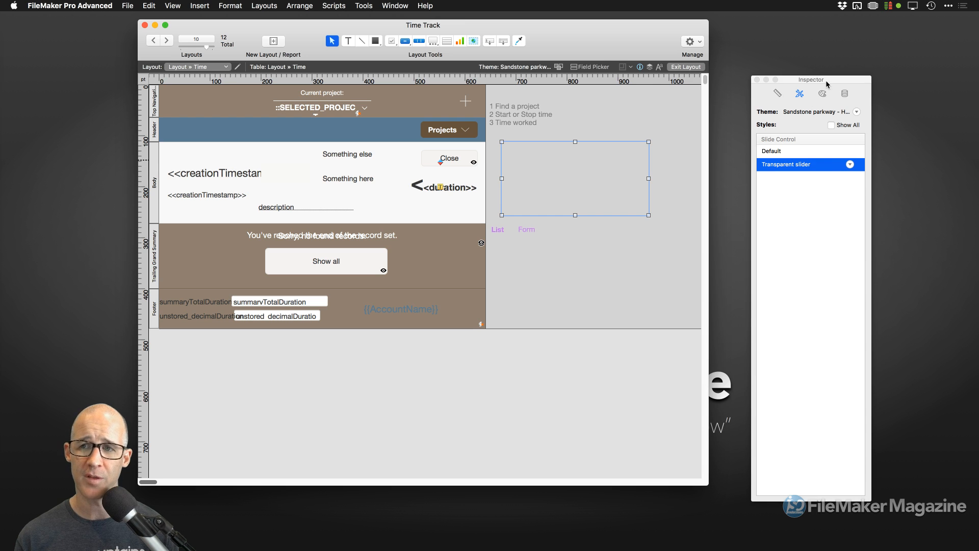
# Give the slide control a solid gray outline 3 pt thick
pyautogui.moveTo(827, 81); pyautogui.dragTo(716, 67)
pyautogui.click(711, 76)
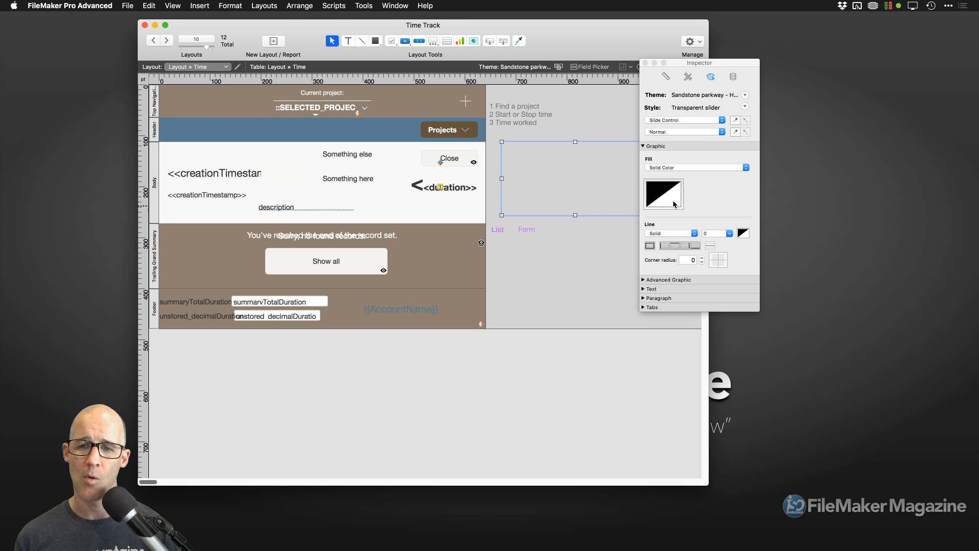
pyautogui.click(729, 233)
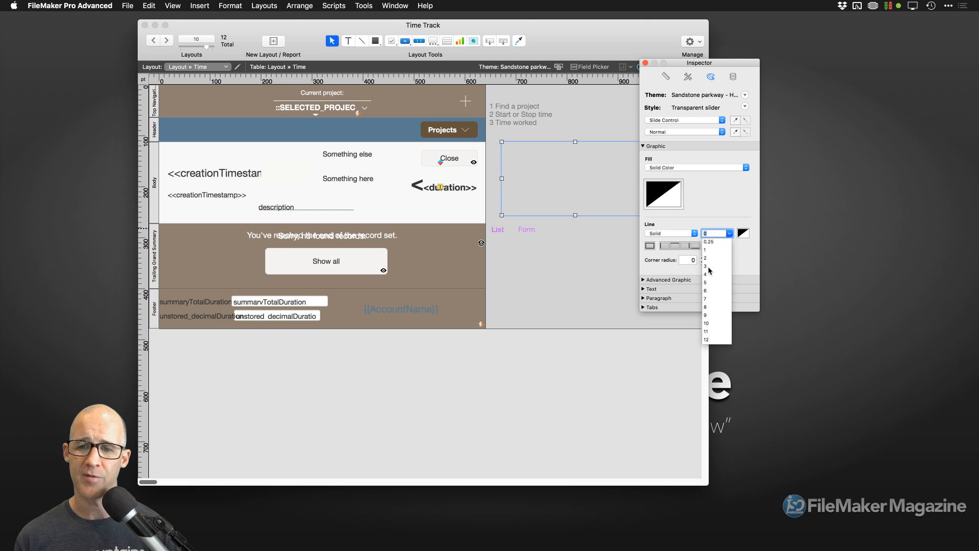
pyautogui.click(708, 266)
pyautogui.click(744, 233)
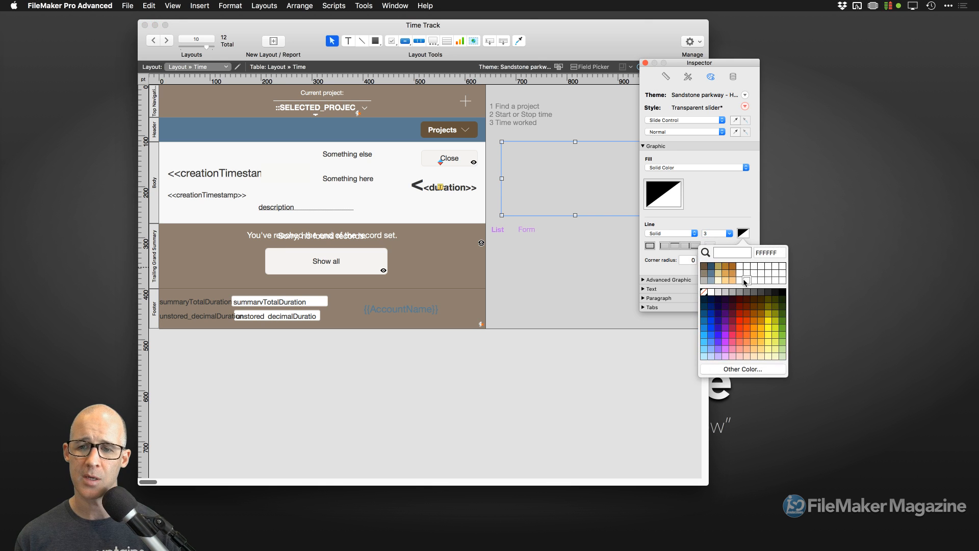
pyautogui.click(741, 292)
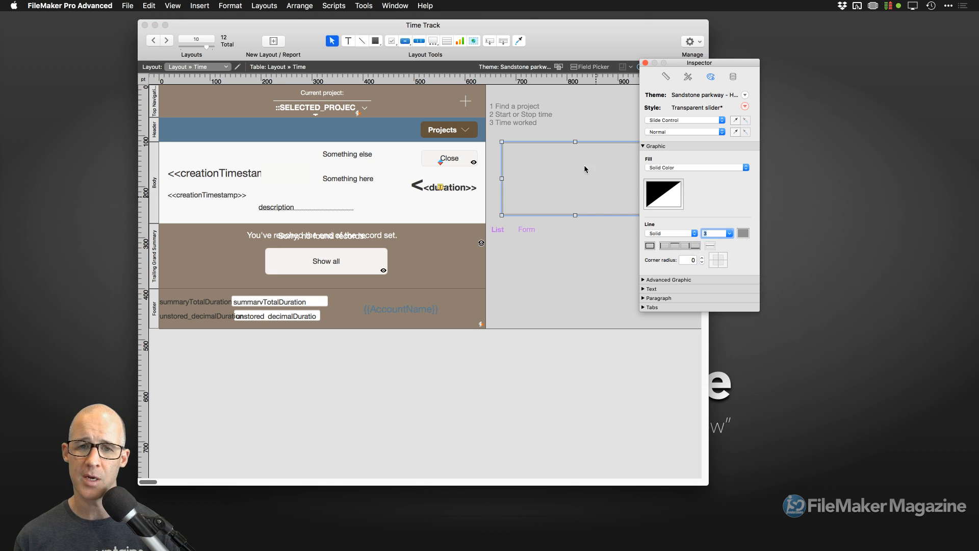
# Move the grouped "Something else" and "Something here" texts into the slide control and reduce the control's height to fit them
pyautogui.click(585, 125)
pyautogui.moveTo(705, 63); pyautogui.dragTo(790, 71)
pyautogui.moveTo(356, 151); pyautogui.dragTo(536, 165)
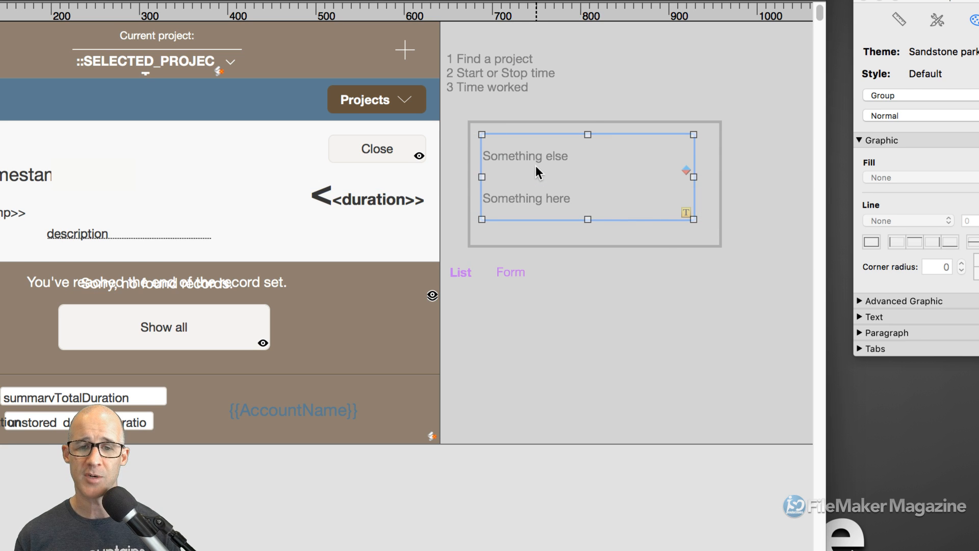
pyautogui.click(605, 246)
pyautogui.moveTo(595, 247); pyautogui.dragTo(590, 232)
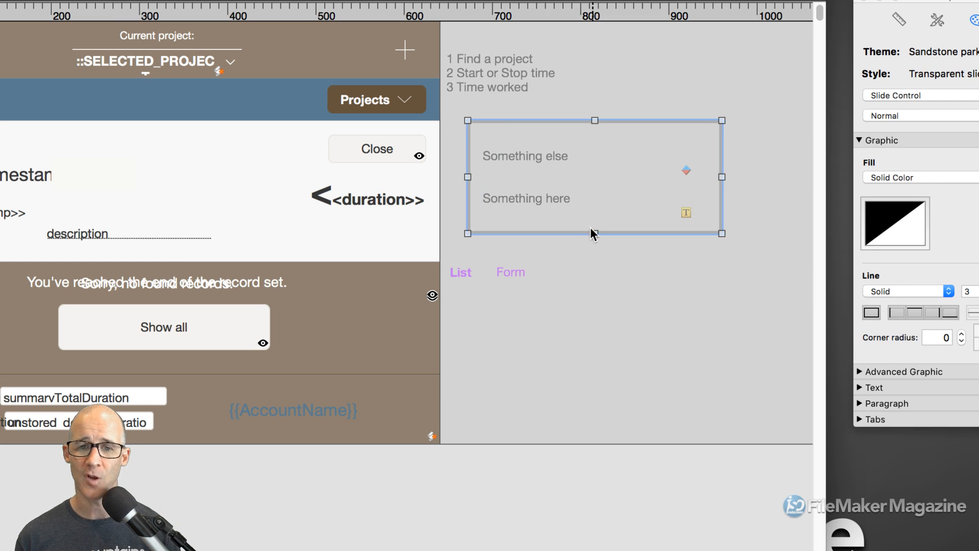
pyautogui.click(543, 157)
pyautogui.click(543, 158)
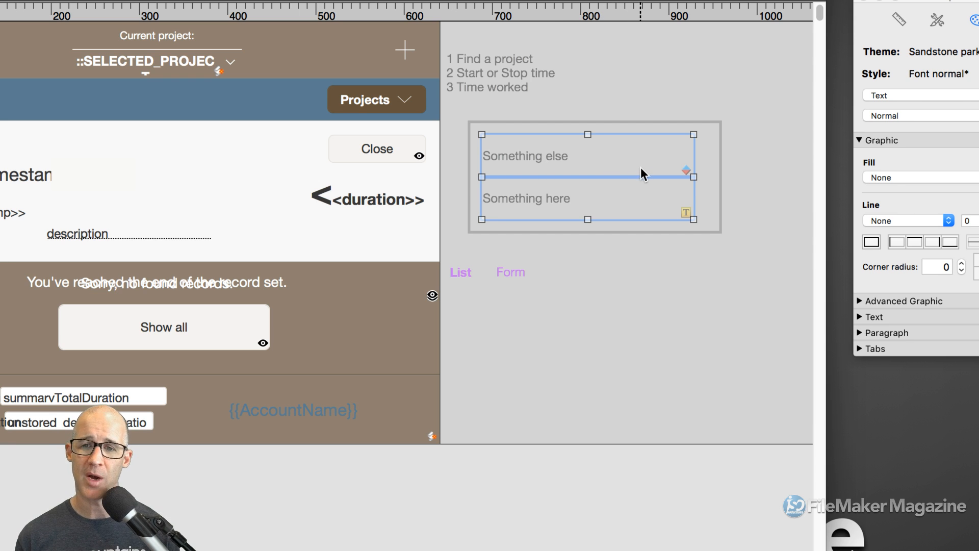
# Set the slide control's hide condition to True
pyautogui.click(708, 167)
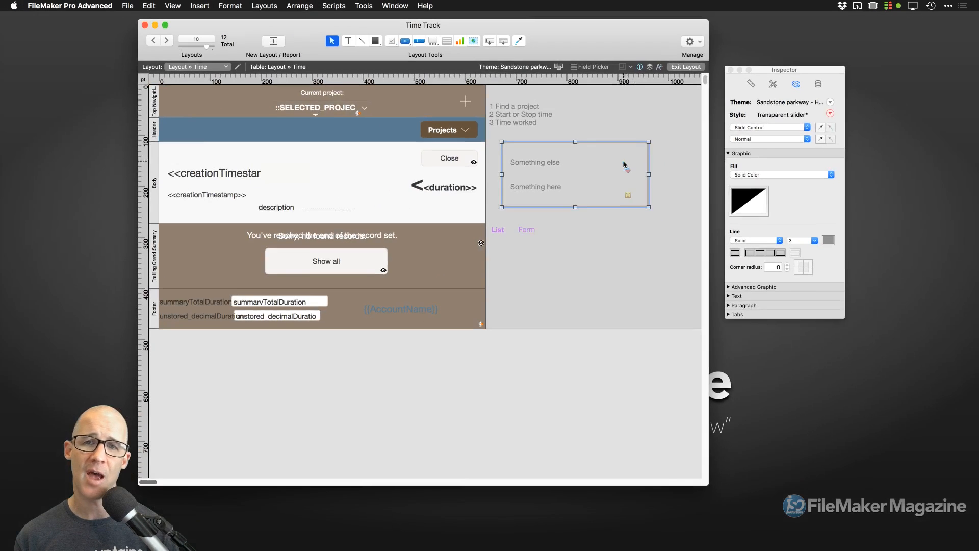
pyautogui.click(818, 84)
pyautogui.moveTo(796, 70); pyautogui.dragTo(721, 32)
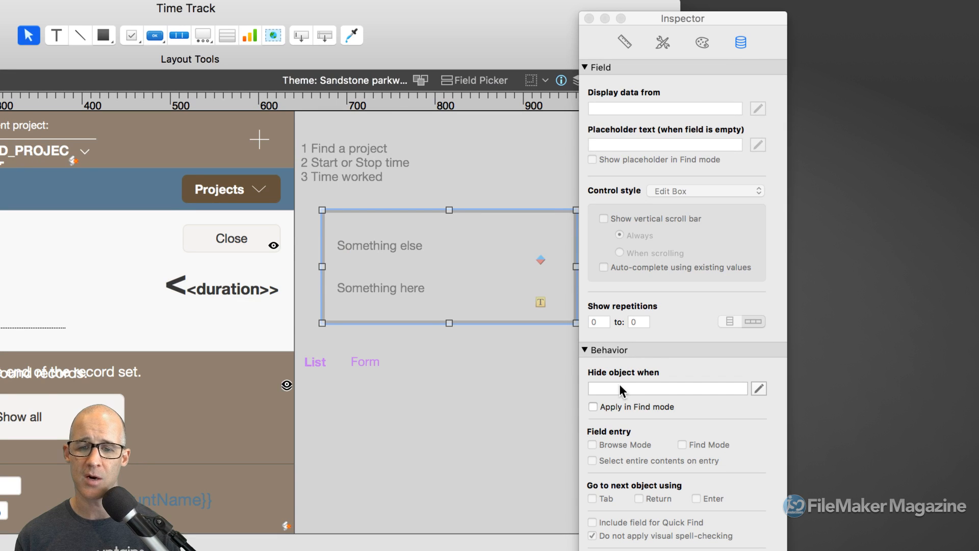
pyautogui.click(620, 386)
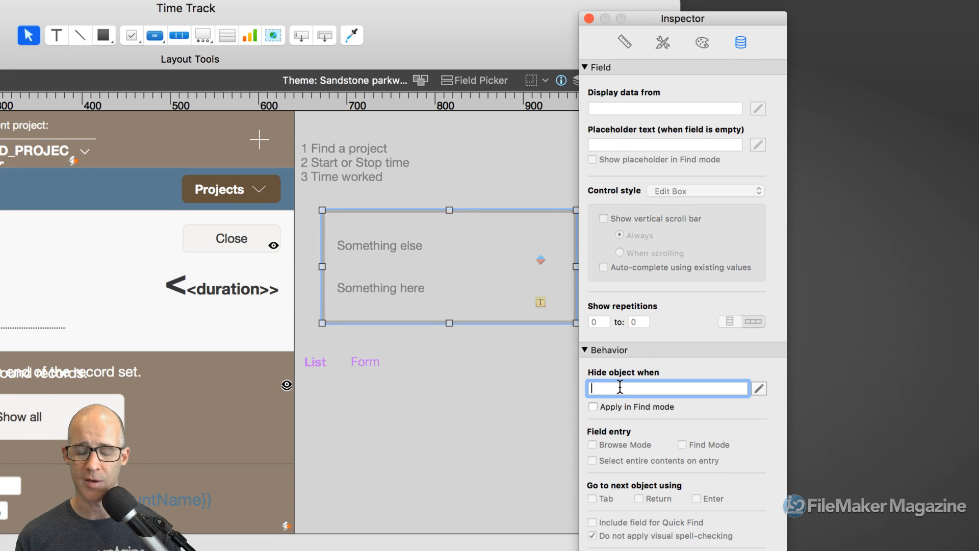
pyautogui.write('true')
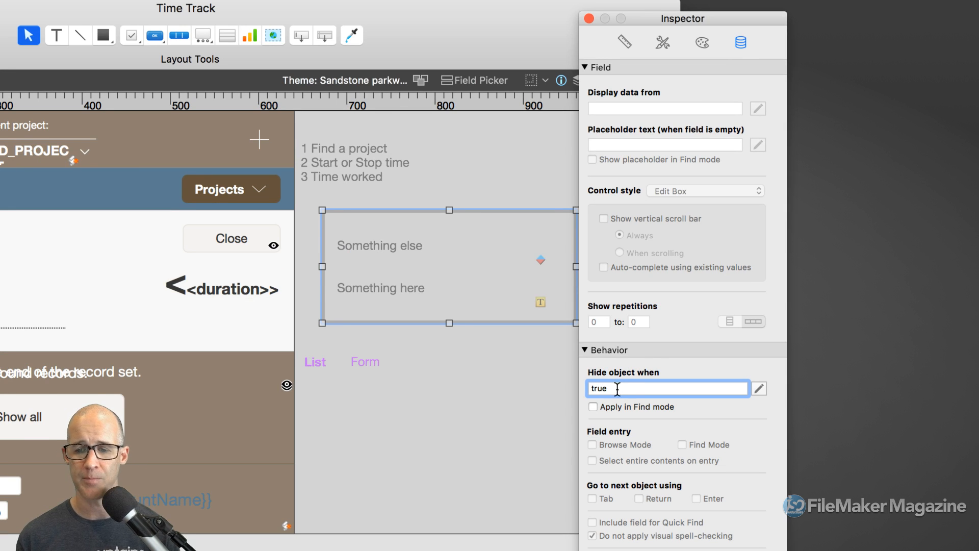
pyautogui.press('Tab')
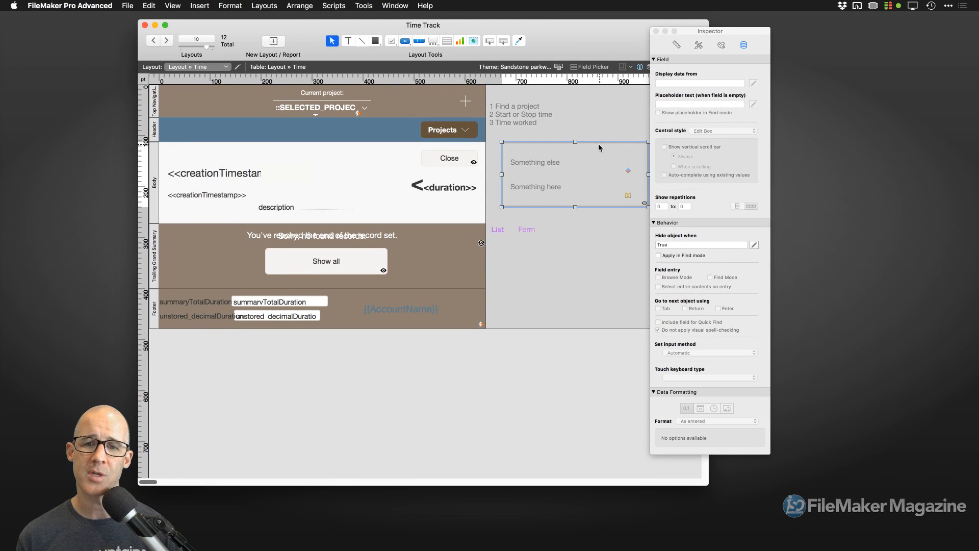
# Move the slide control with its texts into the Body part, test its hiding in Browse mode, and return to Layout mode
pyautogui.moveTo(599, 147); pyautogui.dragTo(352, 156)
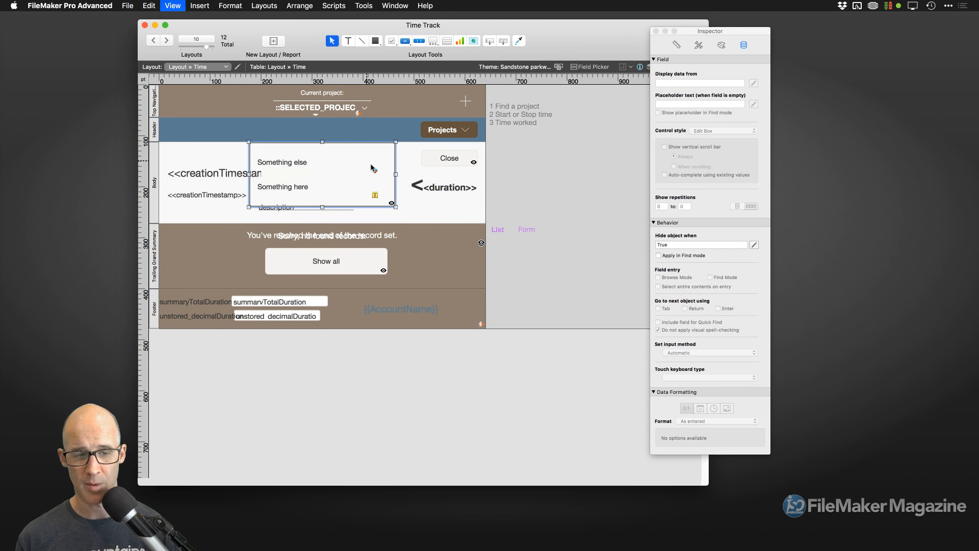
pyautogui.press('super+b')
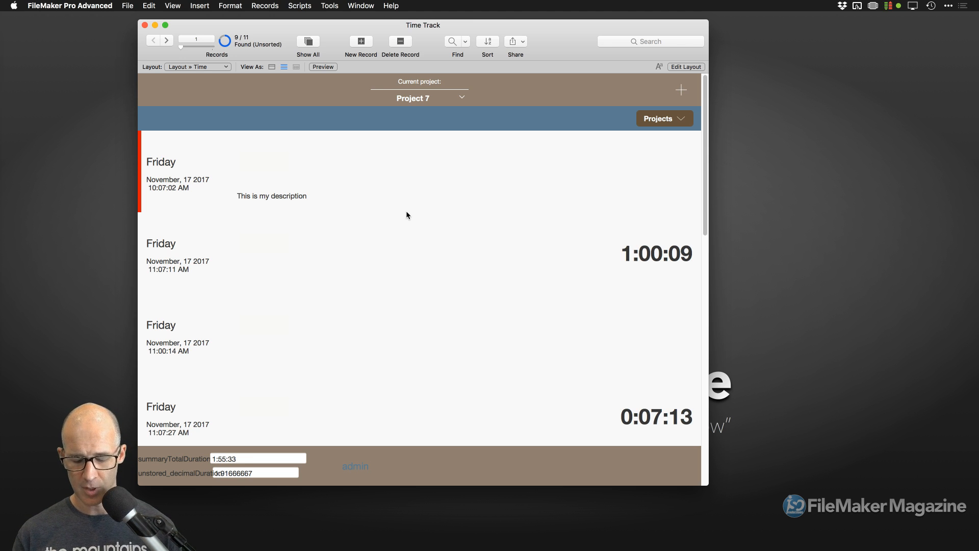
pyautogui.press('super+l')
pyautogui.moveTo(355, 152)
pyautogui.mouseDown()
pyautogui.moveTo(564, 157)
pyautogui.moveTo(347, 154)
pyautogui.mouseUp()
pyautogui.click(343, 144)
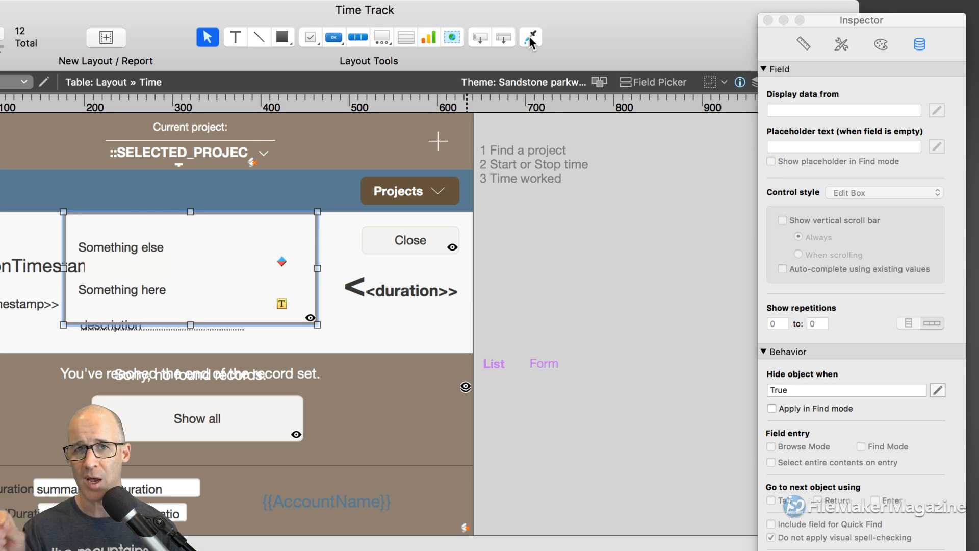
# Review the slide control's graphic formatting and move the control with its texts back to the empty area beside the body
pyautogui.moveTo(852, 23); pyautogui.dragTo(712, 20)
pyautogui.click(742, 41)
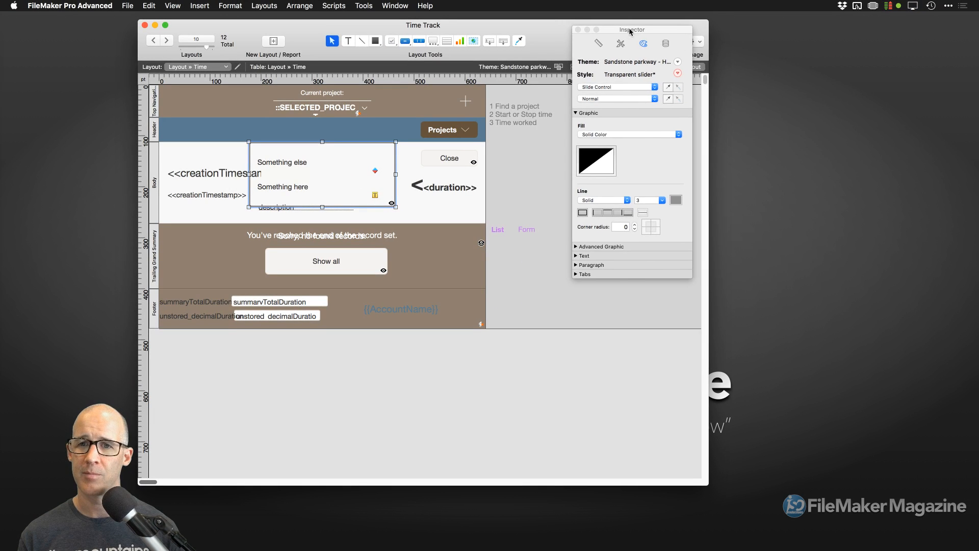
pyautogui.moveTo(627, 29); pyautogui.dragTo(772, 30)
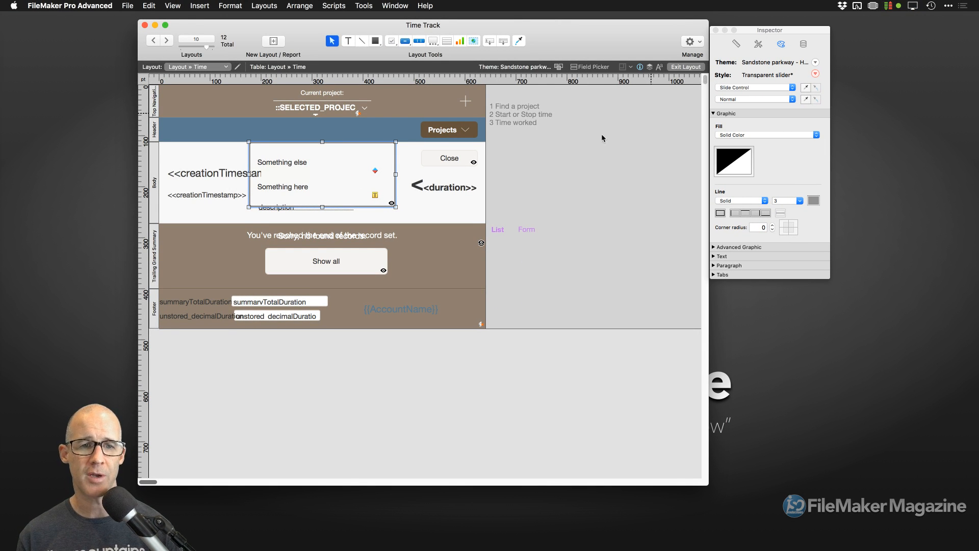
pyautogui.moveTo(362, 153); pyautogui.dragTo(623, 147)
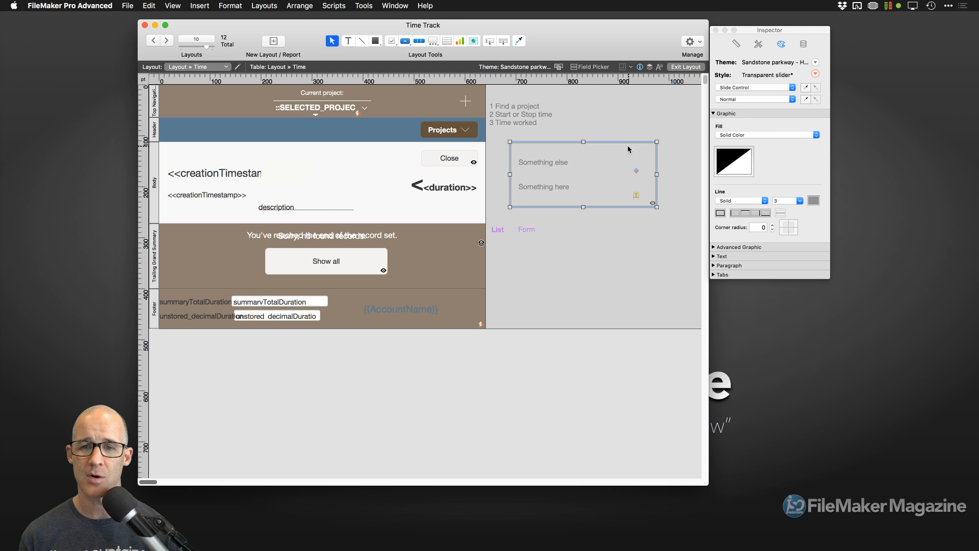
pyautogui.moveTo(589, 45); pyautogui.dragTo(658, 49)
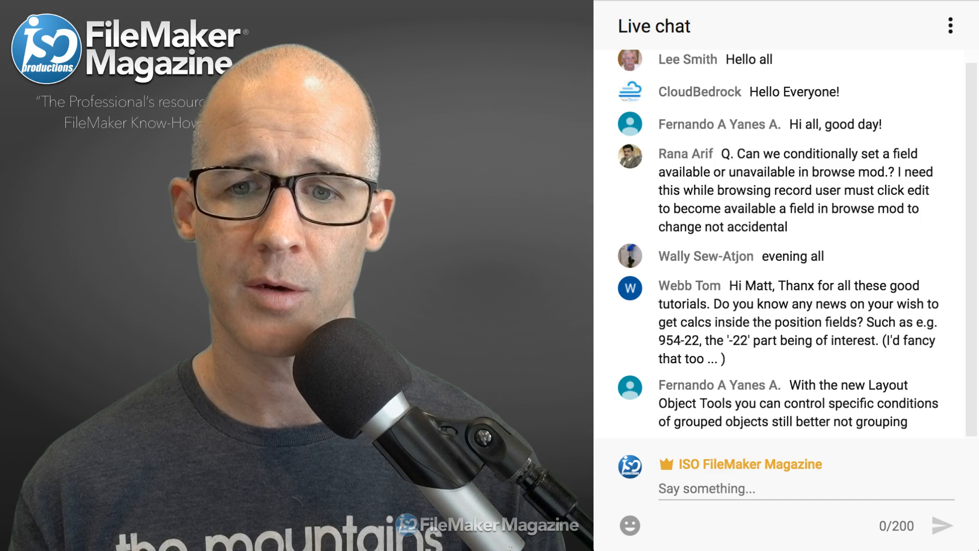
# Highlight the chat question about conditionally available fields and show the slide control's data and behavior settings in FileMaker
pyautogui.moveTo(722, 154); pyautogui.dragTo(788, 226)
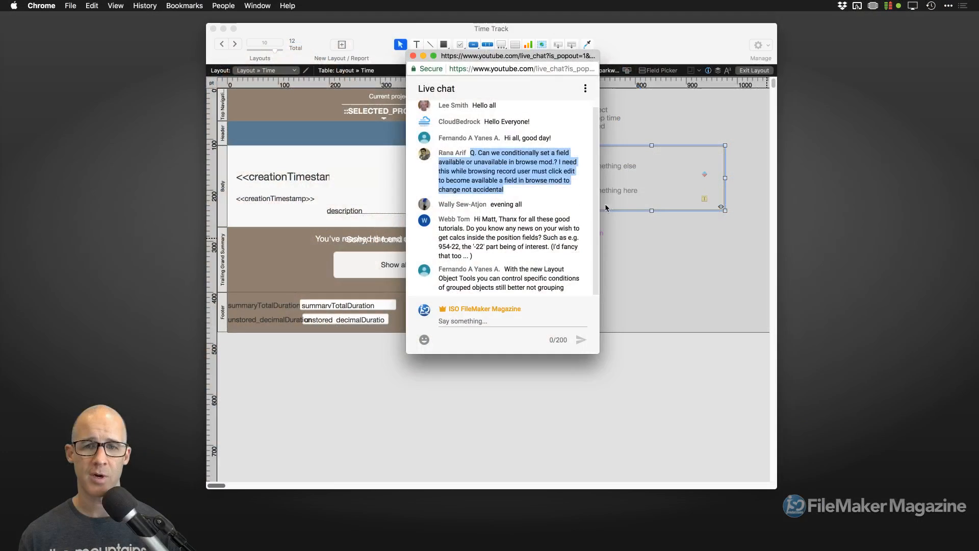
pyautogui.click(637, 237)
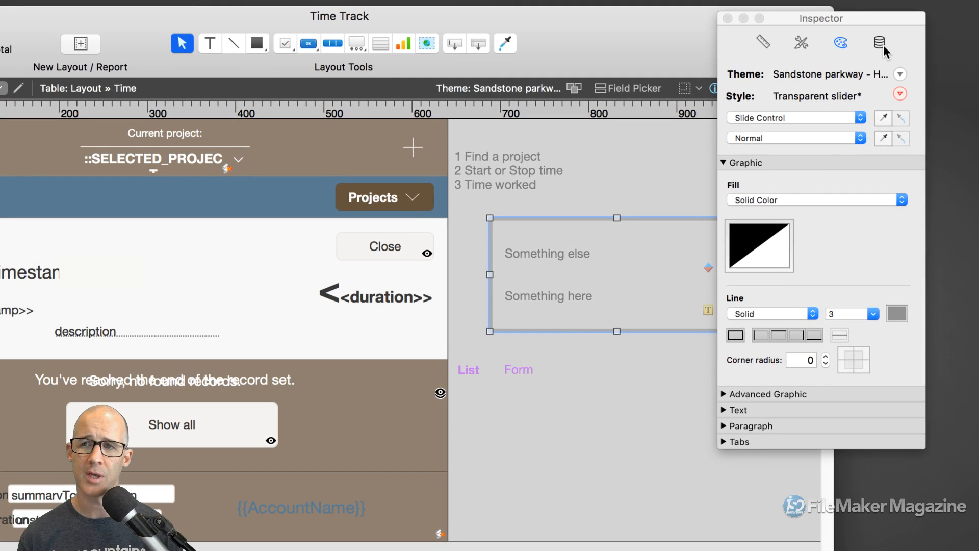
pyautogui.click(880, 43)
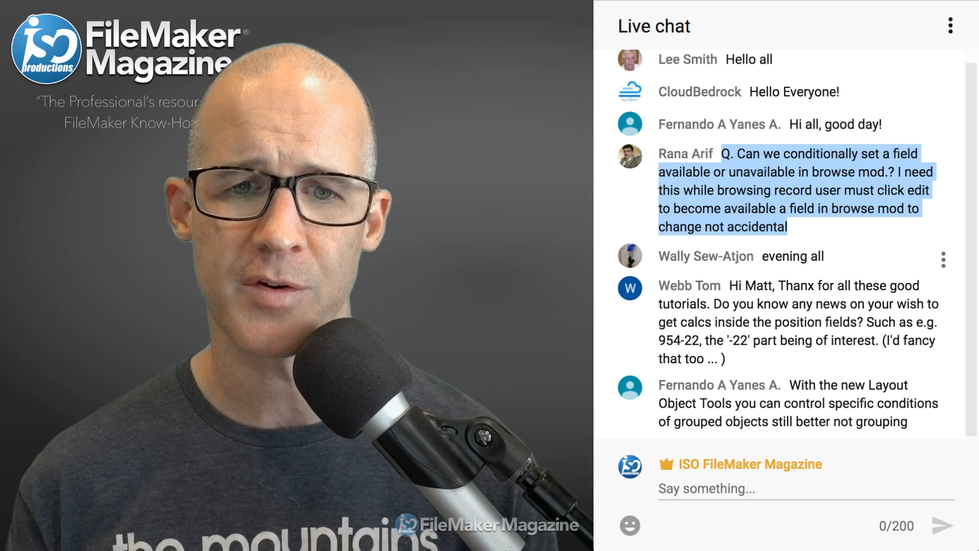
# Read the live chat question about calculations in position fields, highlighting its "954-22" and "-22" examples
pyautogui.click(836, 217)
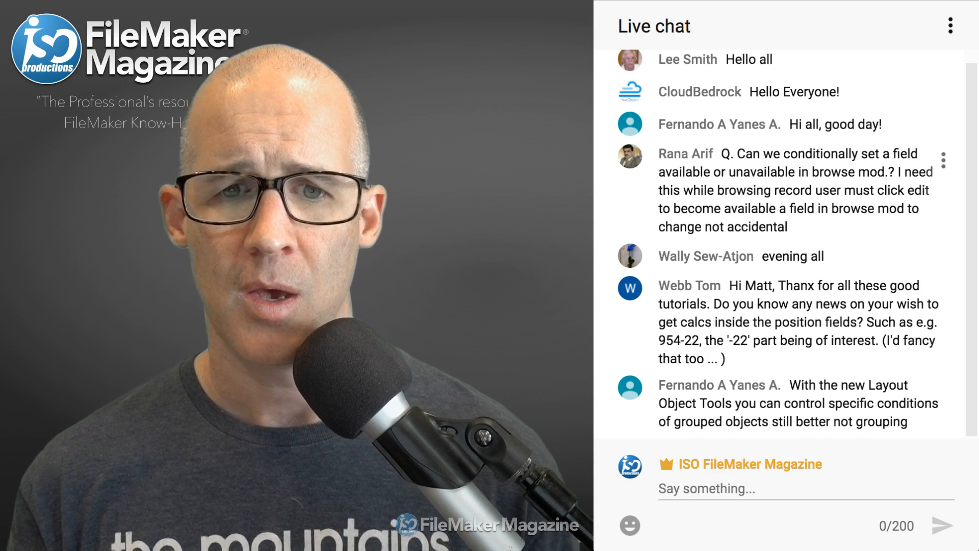
pyautogui.doubleClick(782, 256)
pyautogui.moveTo(729, 286); pyautogui.dragTo(726, 359)
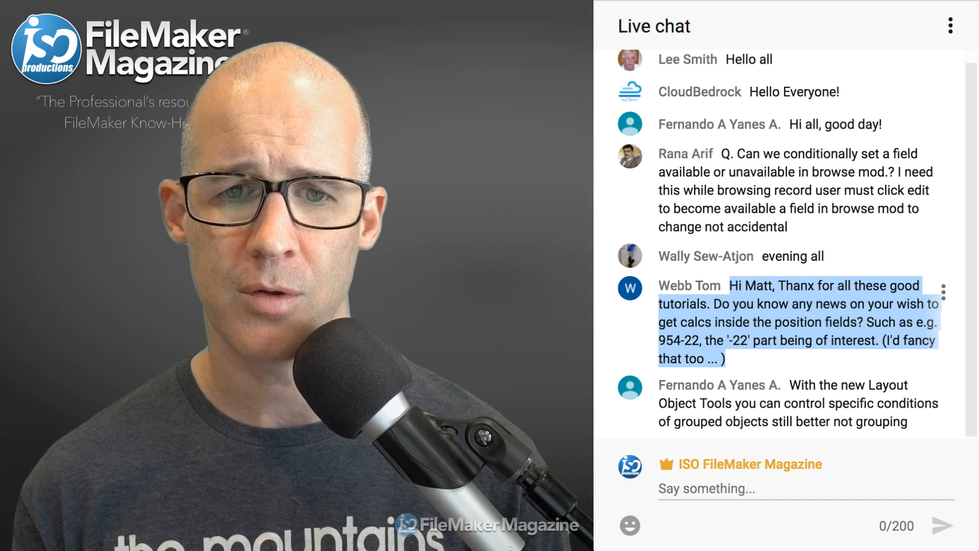
pyautogui.click(800, 323)
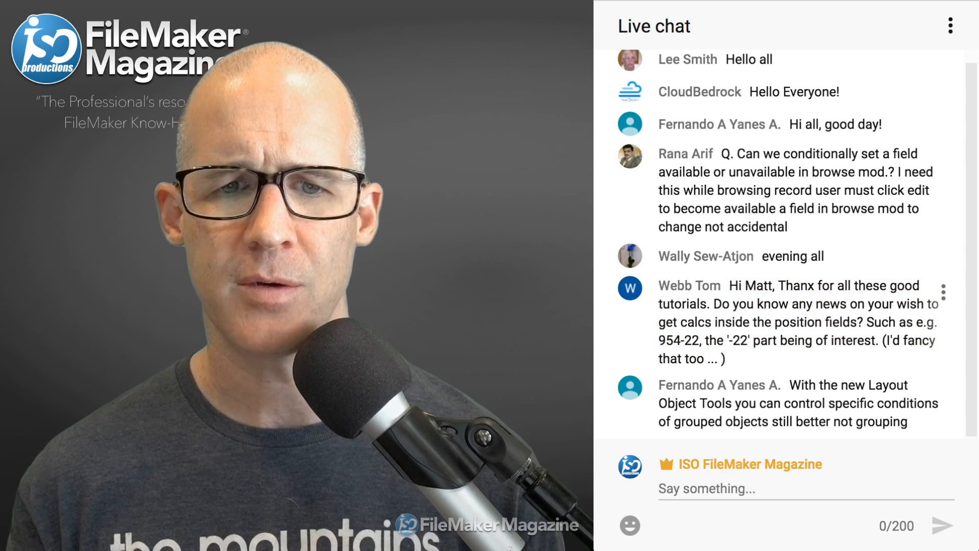
pyautogui.moveTo(729, 285); pyautogui.dragTo(726, 359)
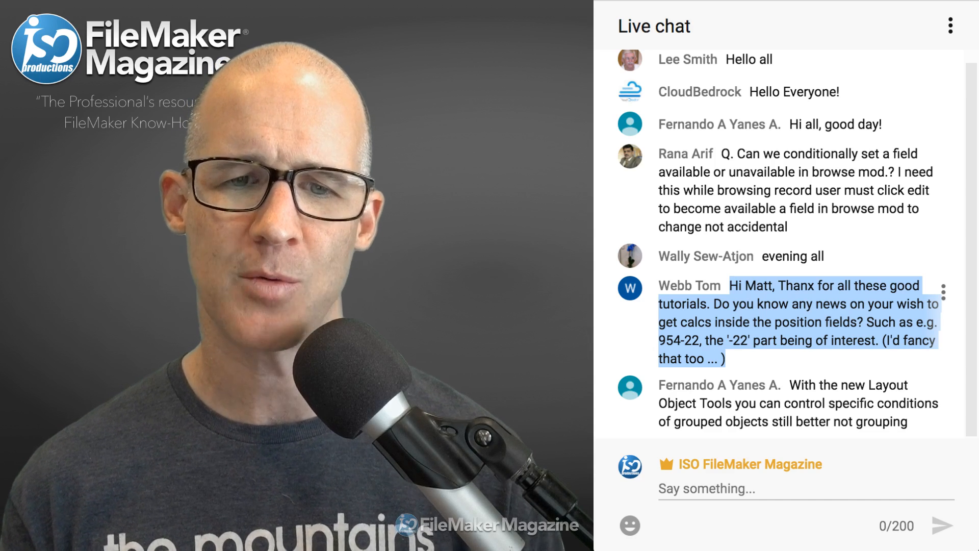
pyautogui.click(800, 322)
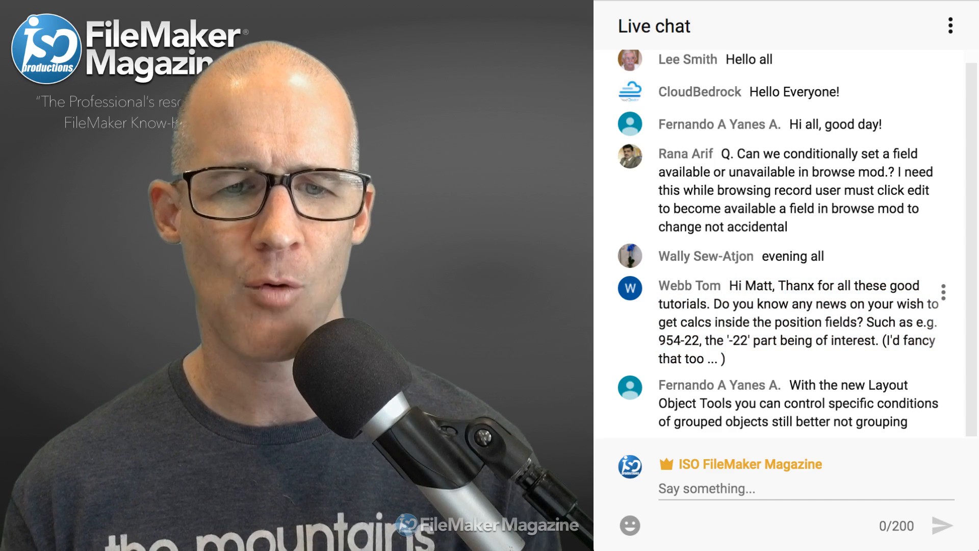
pyautogui.moveTo(699, 341); pyautogui.dragTo(658, 340)
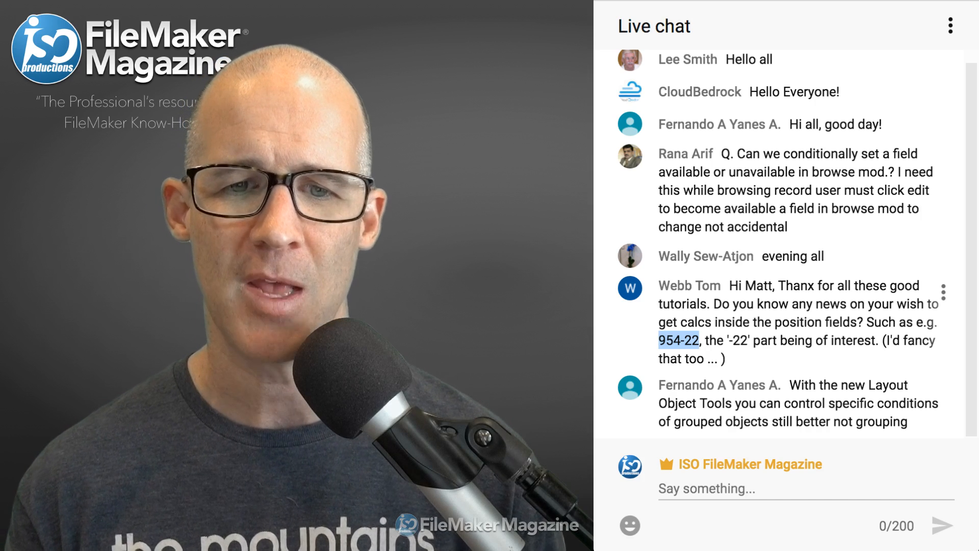
pyautogui.moveTo(748, 340); pyautogui.dragTo(730, 340)
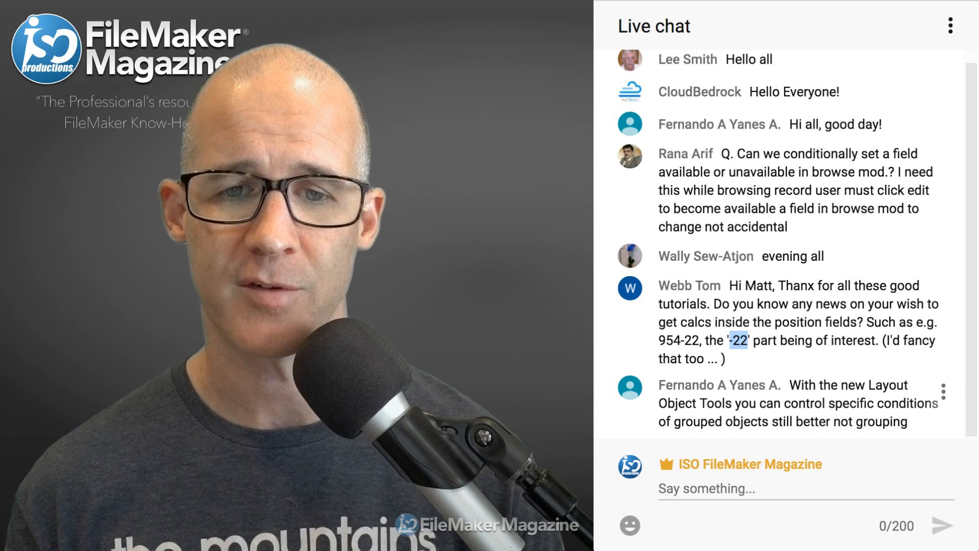
# Highlight and read the chat comment about controlling grouped objects with the new layout object tools
pyautogui.moveTo(790, 385); pyautogui.dragTo(909, 421)
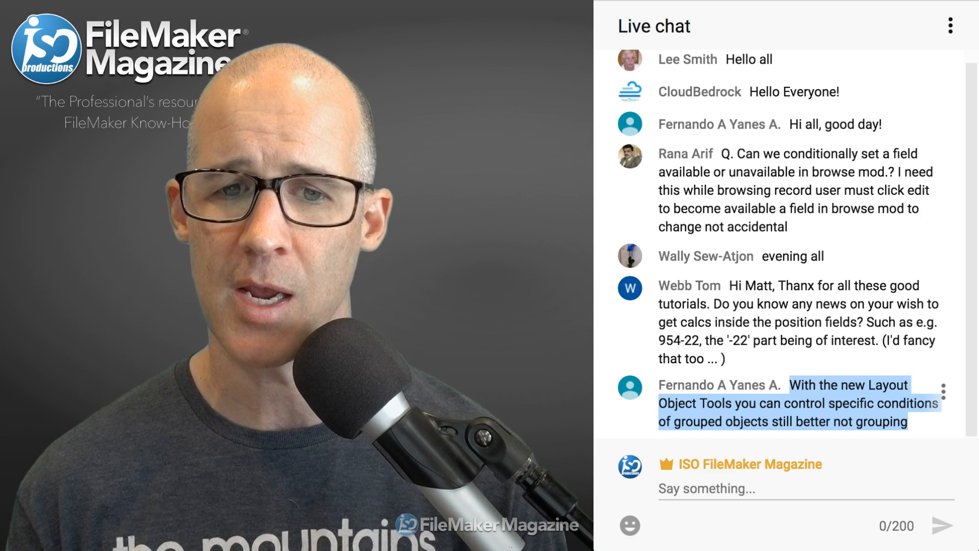
pyautogui.click(909, 422)
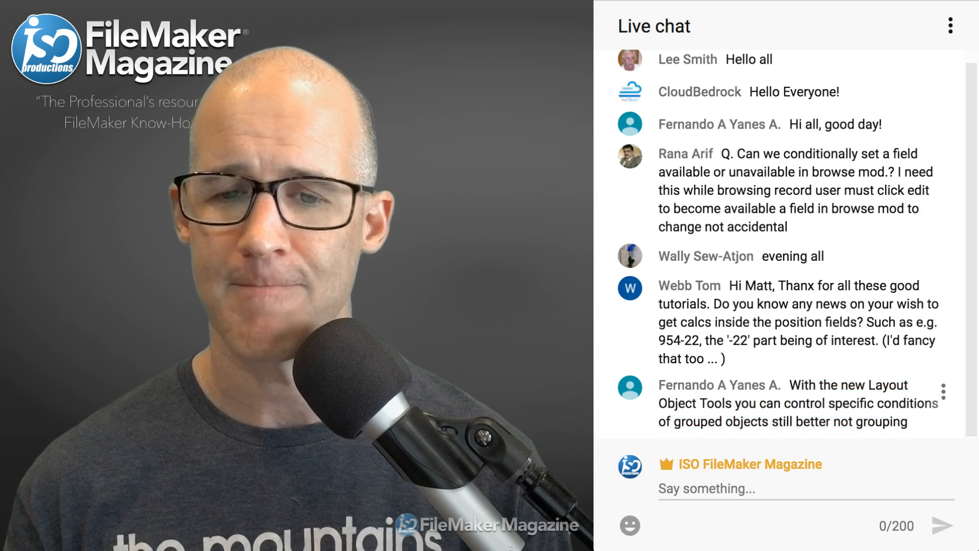
pyautogui.moveTo(909, 421); pyautogui.dragTo(790, 386)
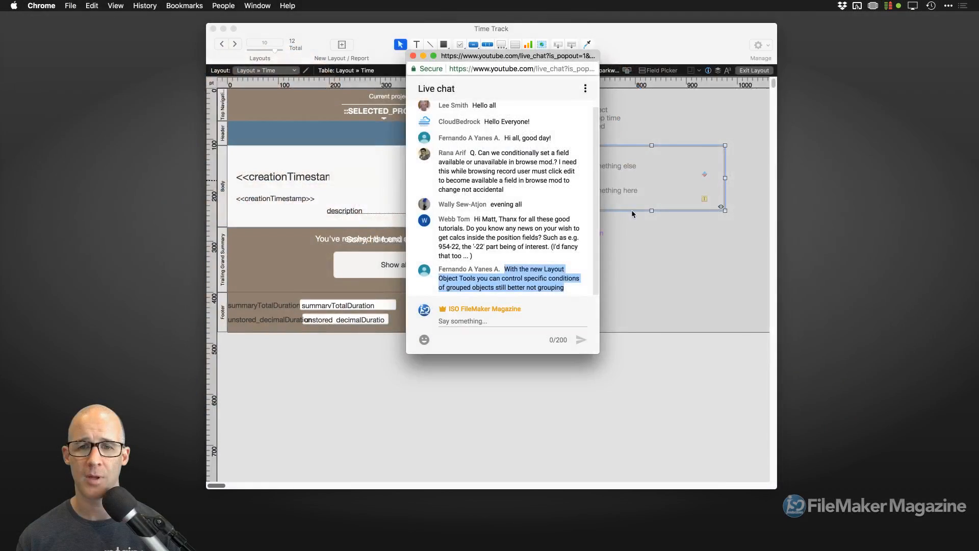
# Return to the FileMaker layout and move the slide control with its texts into the Body part
pyautogui.click(628, 210)
pyautogui.moveTo(621, 187); pyautogui.dragTo(439, 176)
pyautogui.press('super+z')
pyautogui.moveTo(607, 147); pyautogui.dragTo(383, 150)
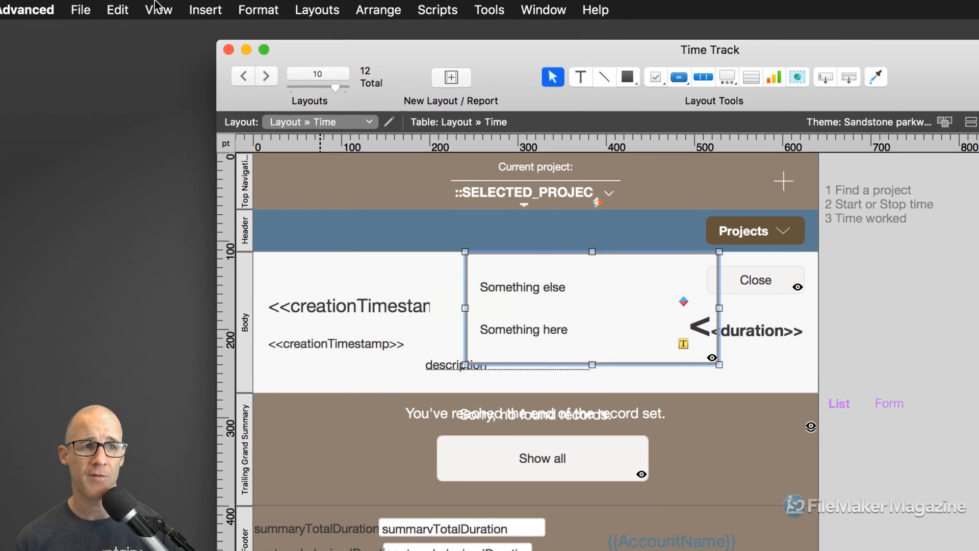
# Show an enlarged Layout Objects window, expand the slide control's panel, and select its "Something here" text
pyautogui.click(172, 6)
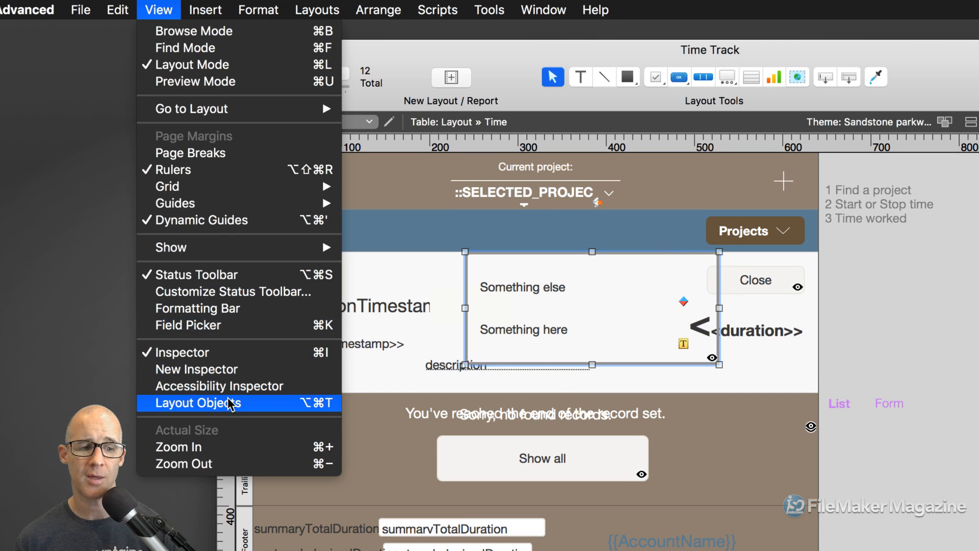
pyautogui.click(172, 402)
pyautogui.moveTo(668, 178); pyautogui.dragTo(239, 47)
pyautogui.moveTo(376, 396); pyautogui.dragTo(447, 510)
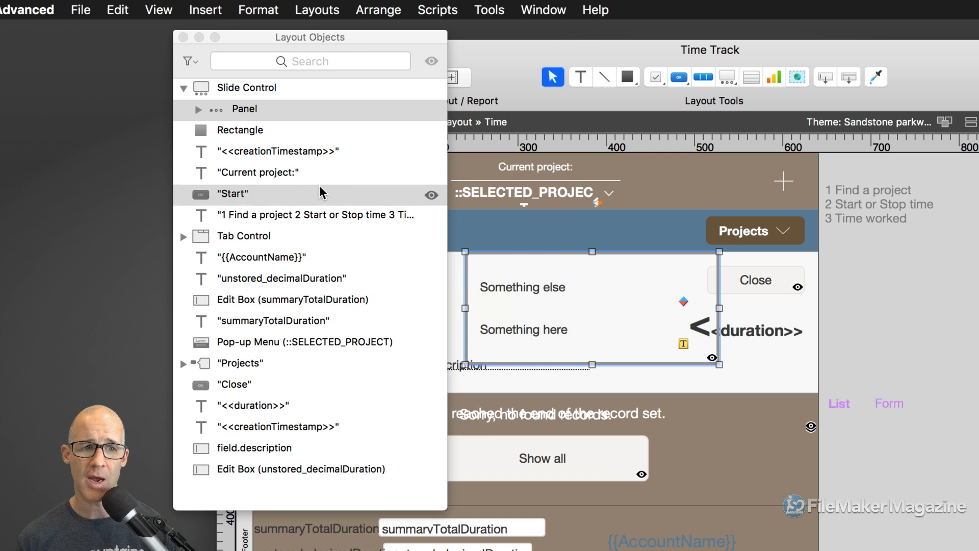
pyautogui.click(269, 113)
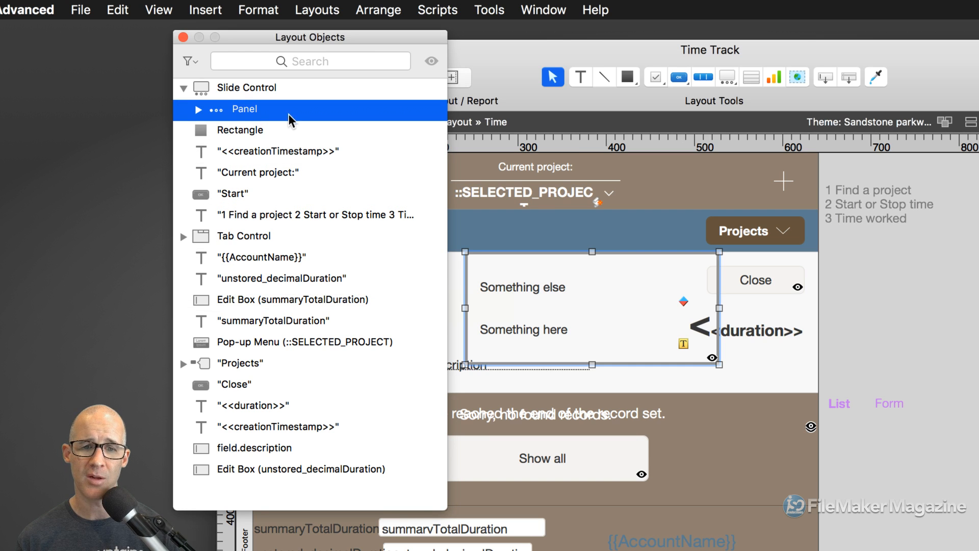
pyautogui.click(198, 109)
pyautogui.click(286, 133)
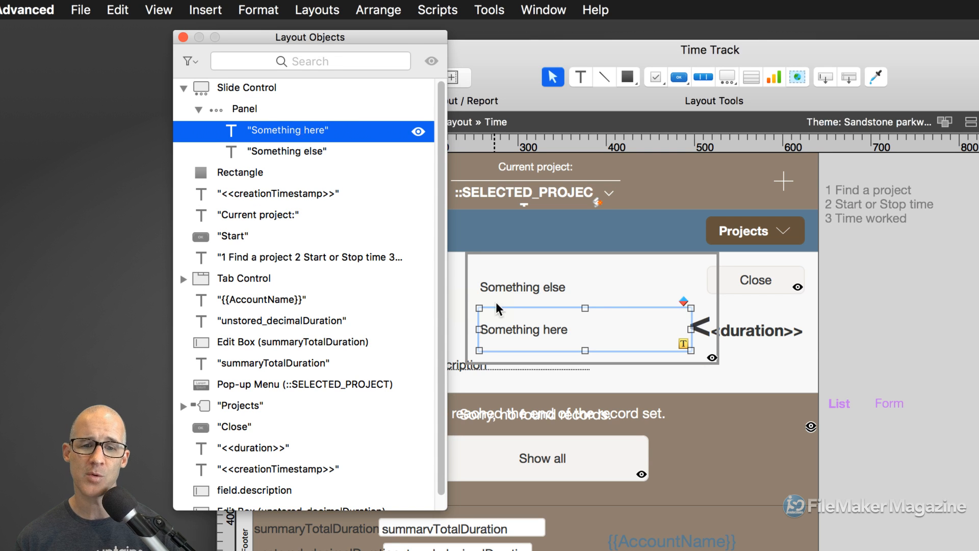
# Group the "Something else" and "Something here" texts inside the slide control
pyautogui.click(512, 288)
pyautogui.keyDown('shift'); pyautogui.click(530, 334); pyautogui.keyUp('shift')
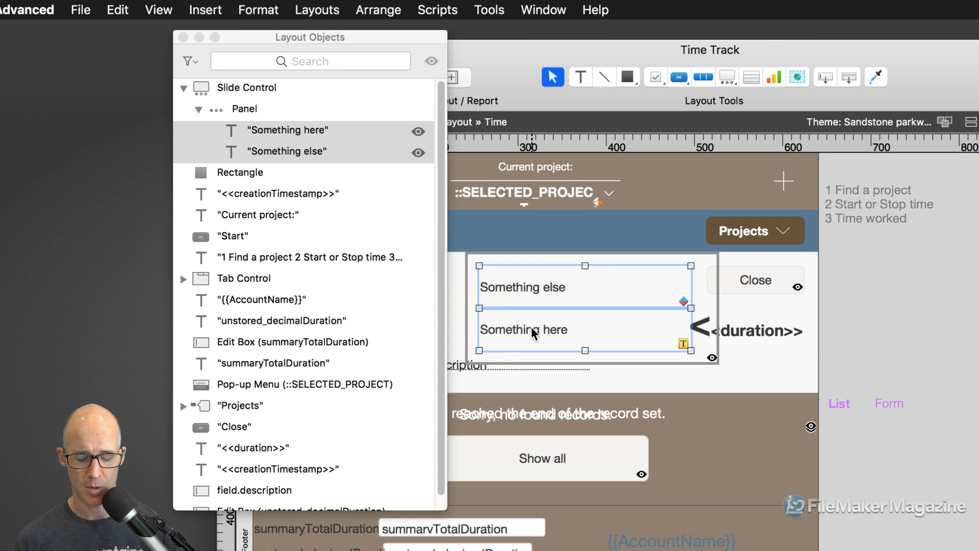
pyautogui.press('super+r')
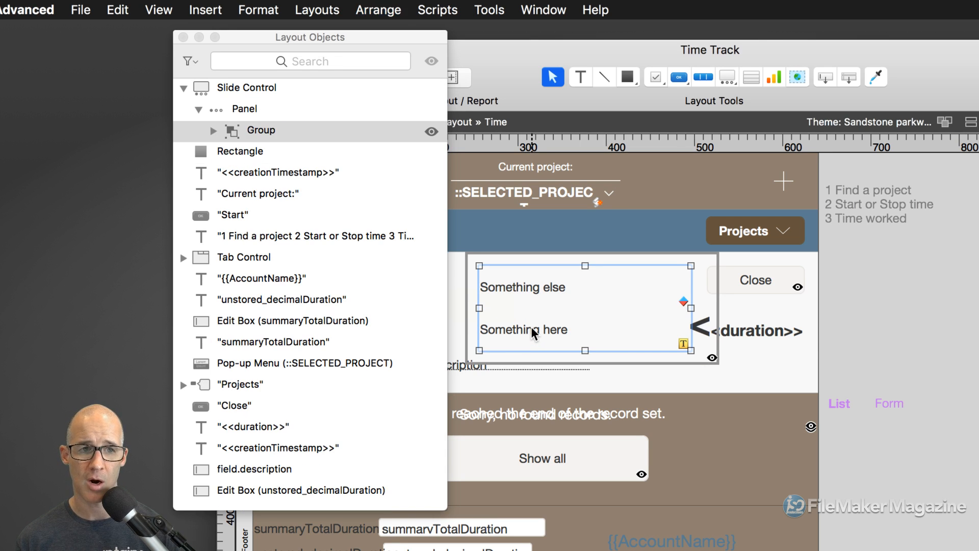
# Expand the group in the layout object list and select each of its two texts individually
pyautogui.click(212, 131)
pyautogui.click(280, 152)
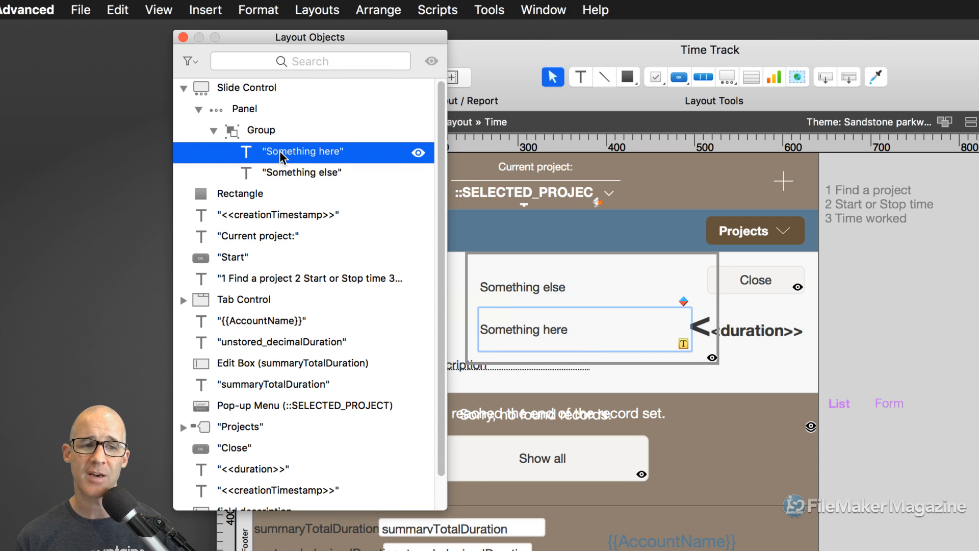
pyautogui.click(287, 169)
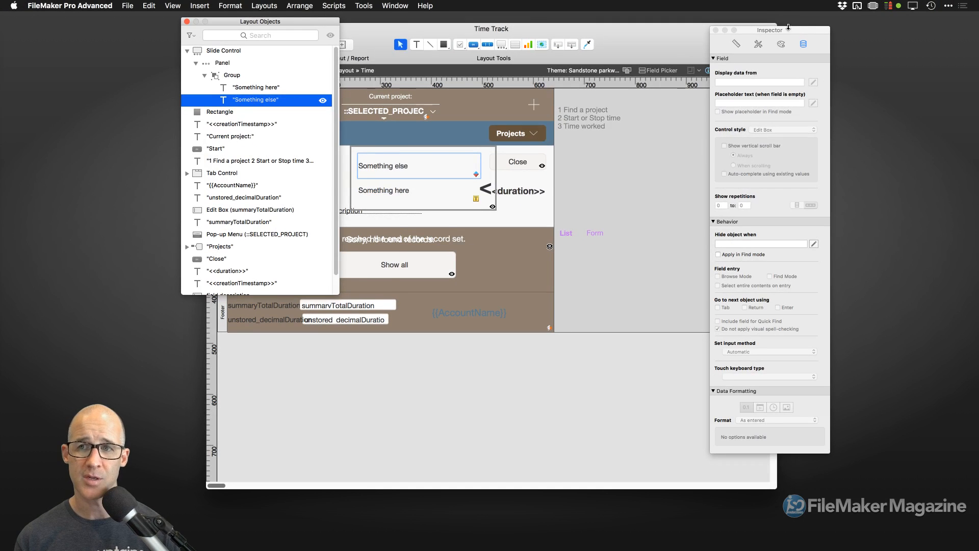
# Arrange the Inspector beside the object list and examine the hide settings of each grouped text
pyautogui.moveTo(788, 27); pyautogui.dragTo(494, 22)
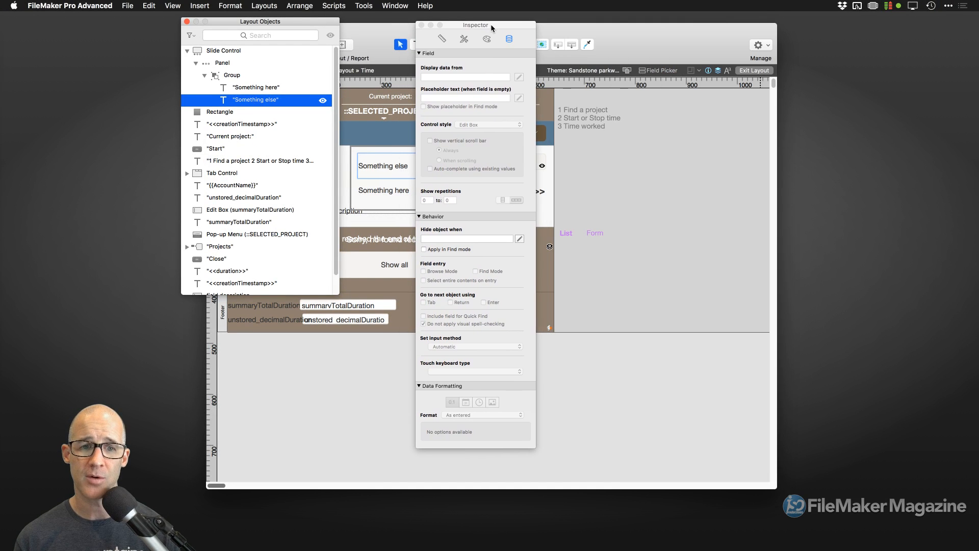
pyautogui.moveTo(312, 19); pyautogui.dragTo(324, 41)
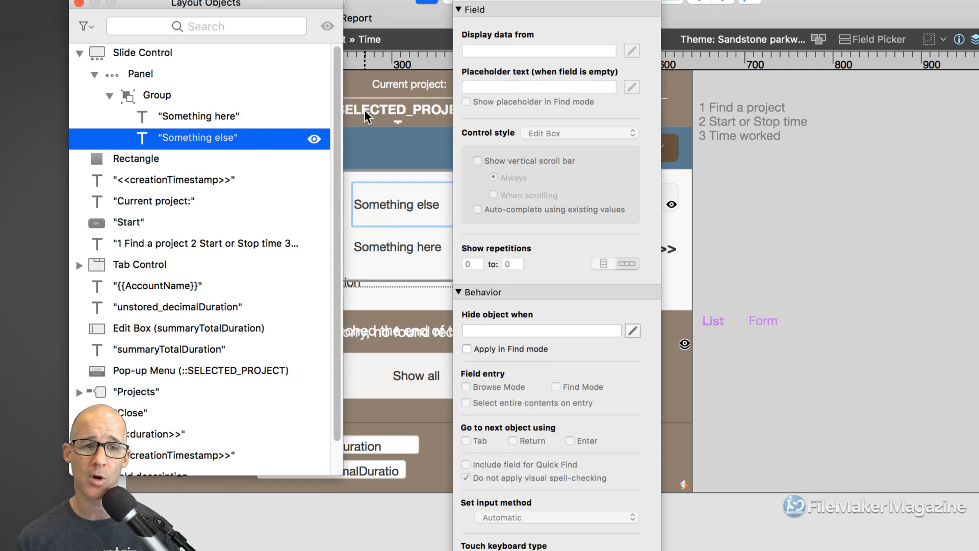
pyautogui.click(225, 136)
pyautogui.click(213, 124)
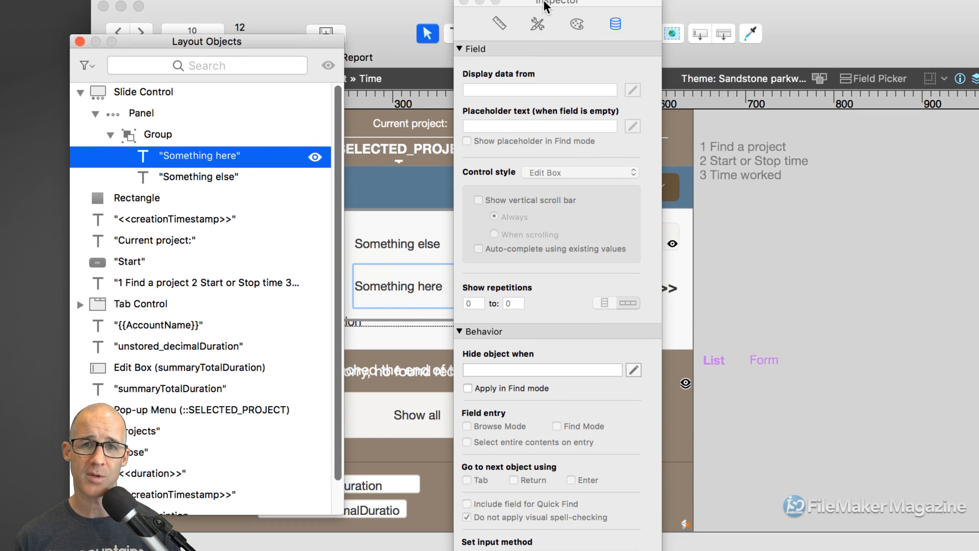
pyautogui.moveTo(546, 5); pyautogui.dragTo(683, 16)
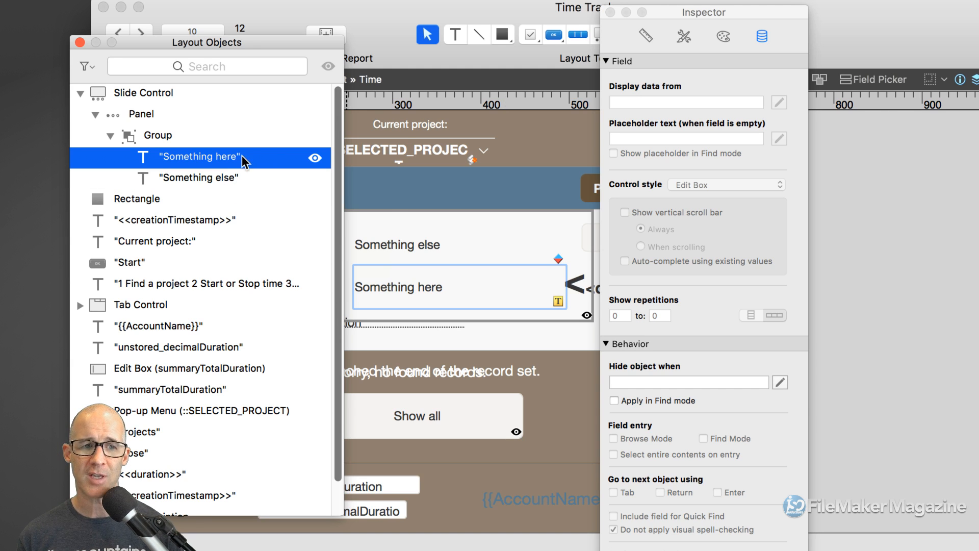
pyautogui.click(239, 173)
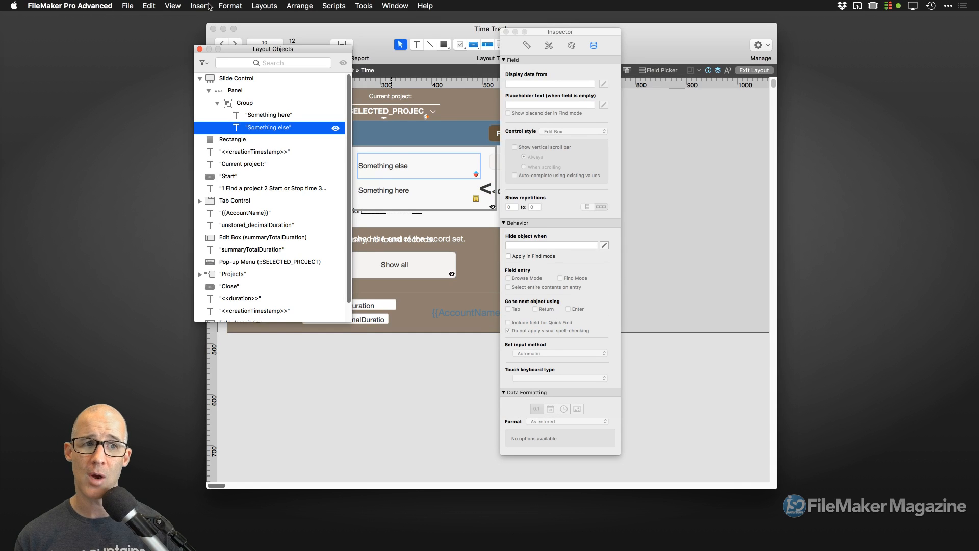
# Check the conditional formatting of the "Something here" text within the group
pyautogui.rightClick(412, 164)
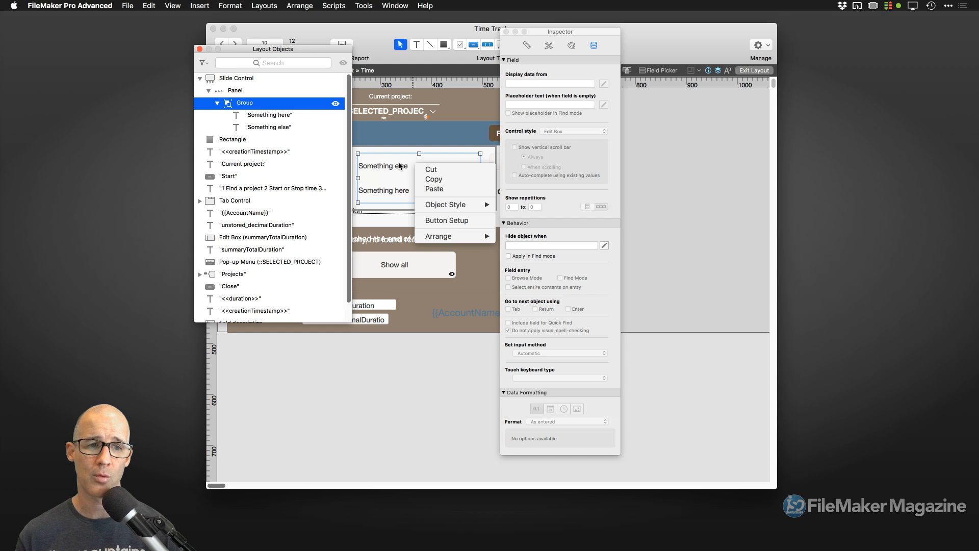
pyautogui.click(260, 118)
pyautogui.click(282, 118)
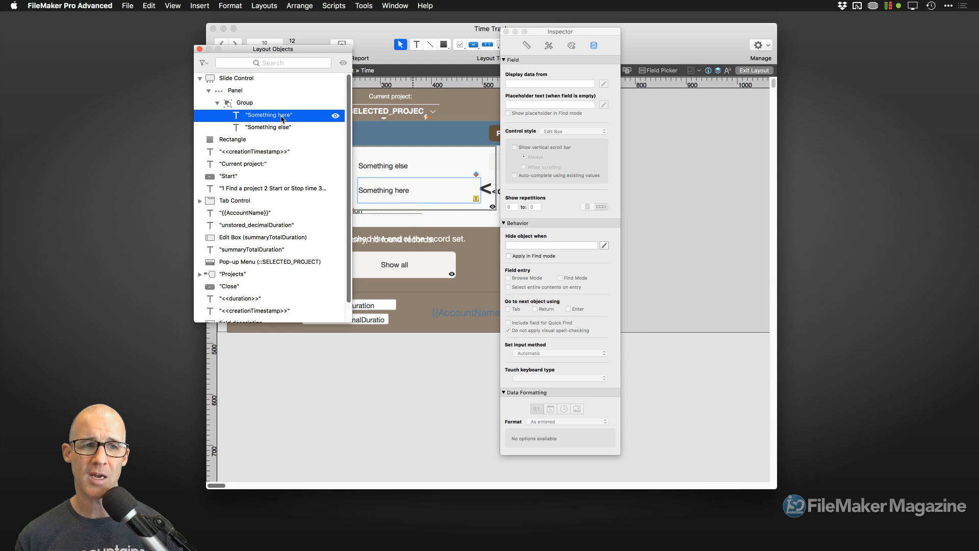
pyautogui.click(200, 5)
pyautogui.moveTo(222, 5)
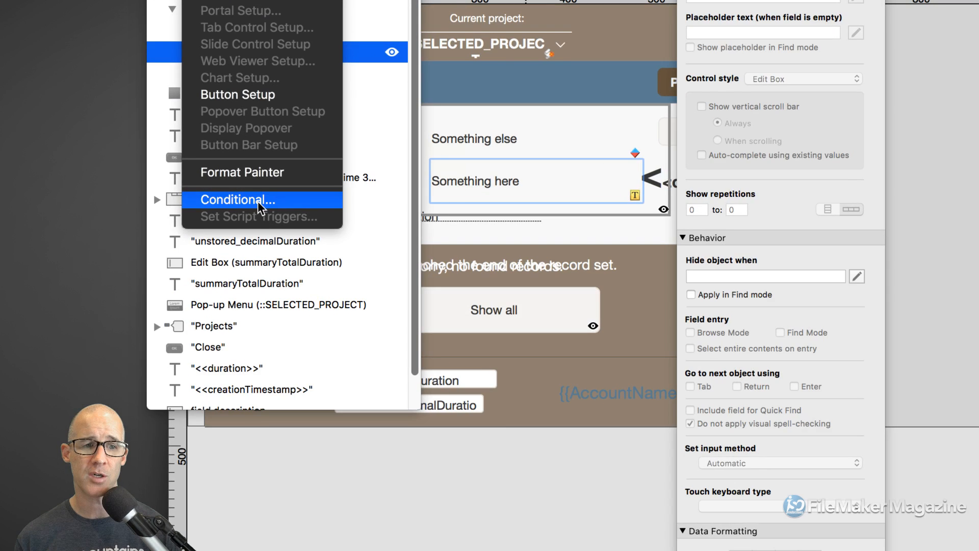
pyautogui.click(368, 115)
pyautogui.click(317, 69)
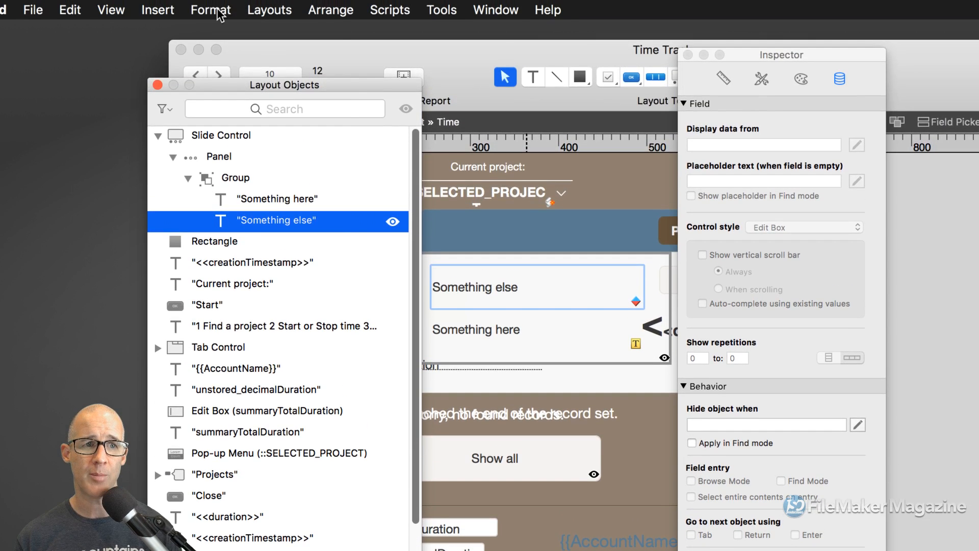
# Review the conditional formatting of the grouped "Something else" text and leave it without saving changes
pyautogui.click(210, 11)
pyautogui.click(272, 347)
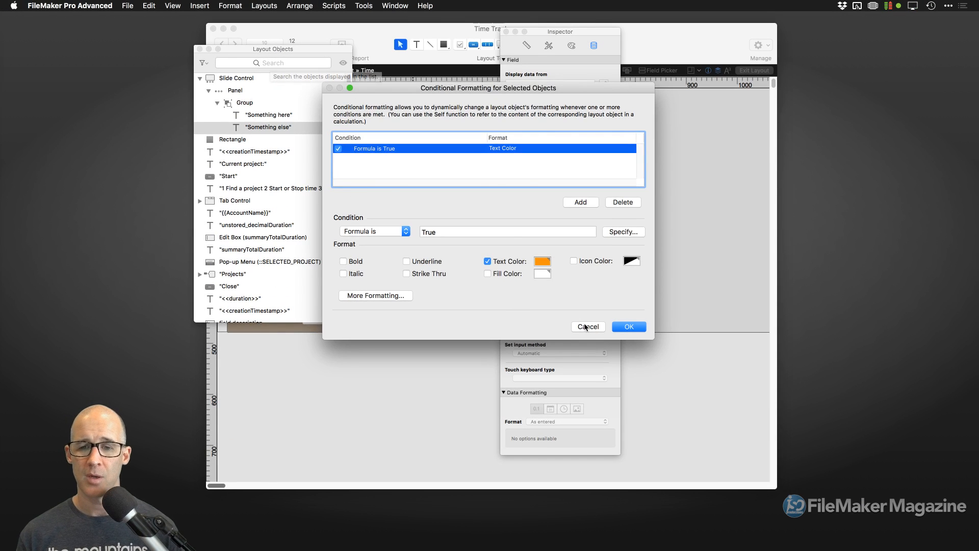
pyautogui.click(587, 324)
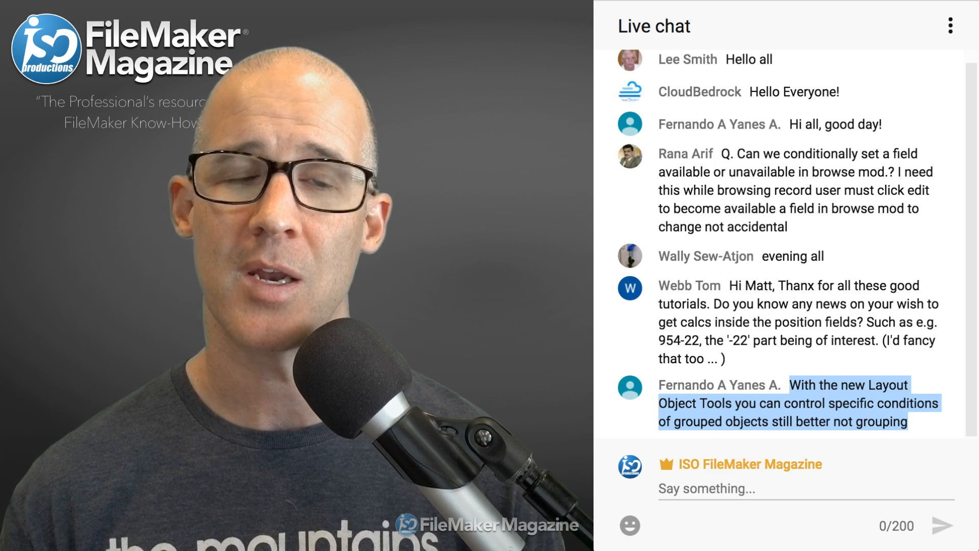
pyautogui.press('super+Tab')
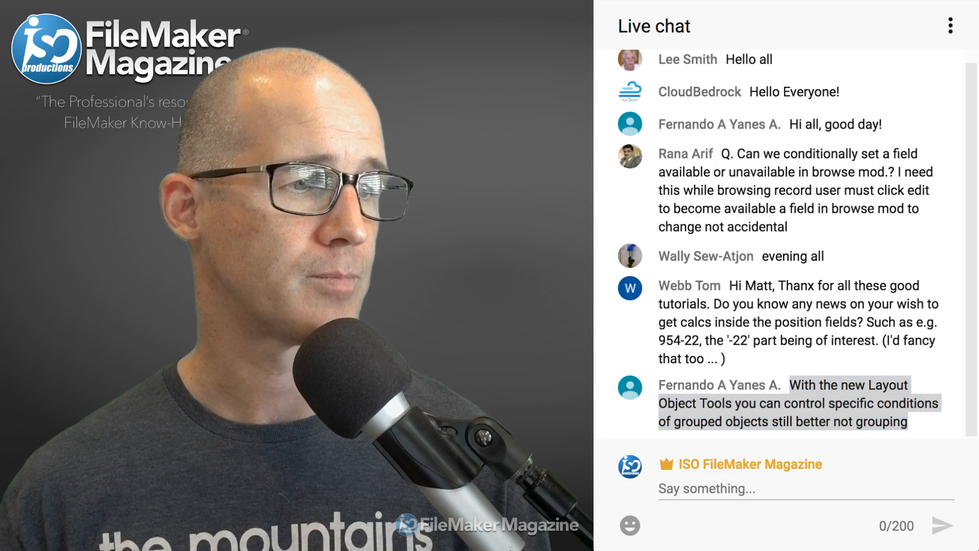